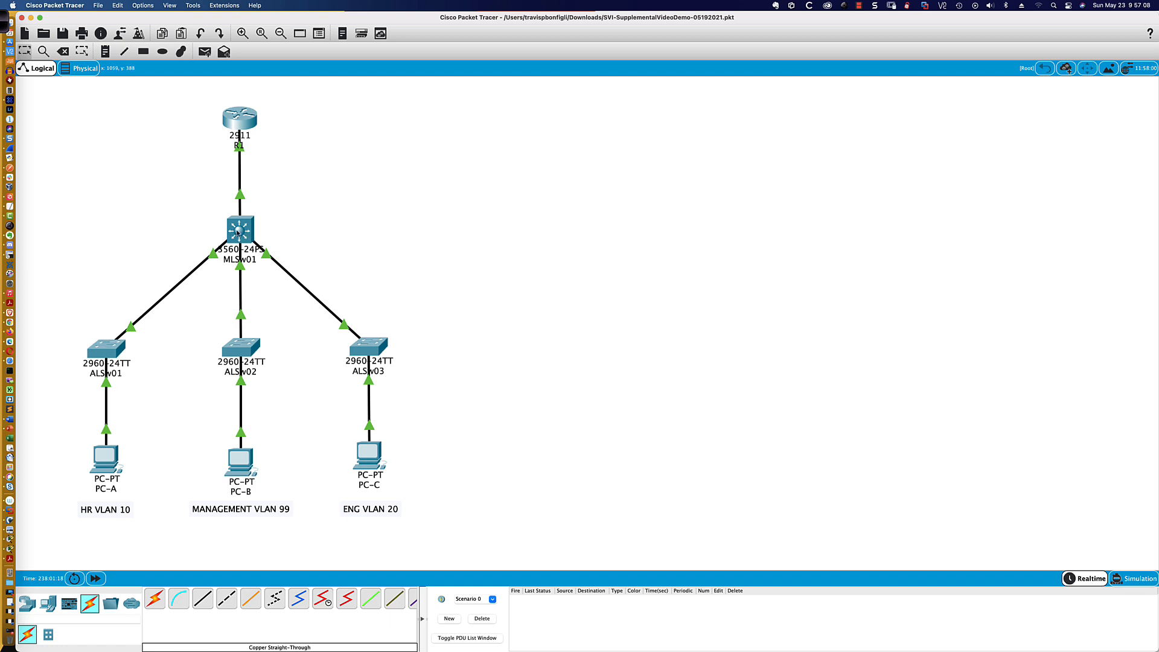
- Connect PC-A's RS 232 port to the console port of switch ALSw01 with a console cable
mouse_move(261, 233)
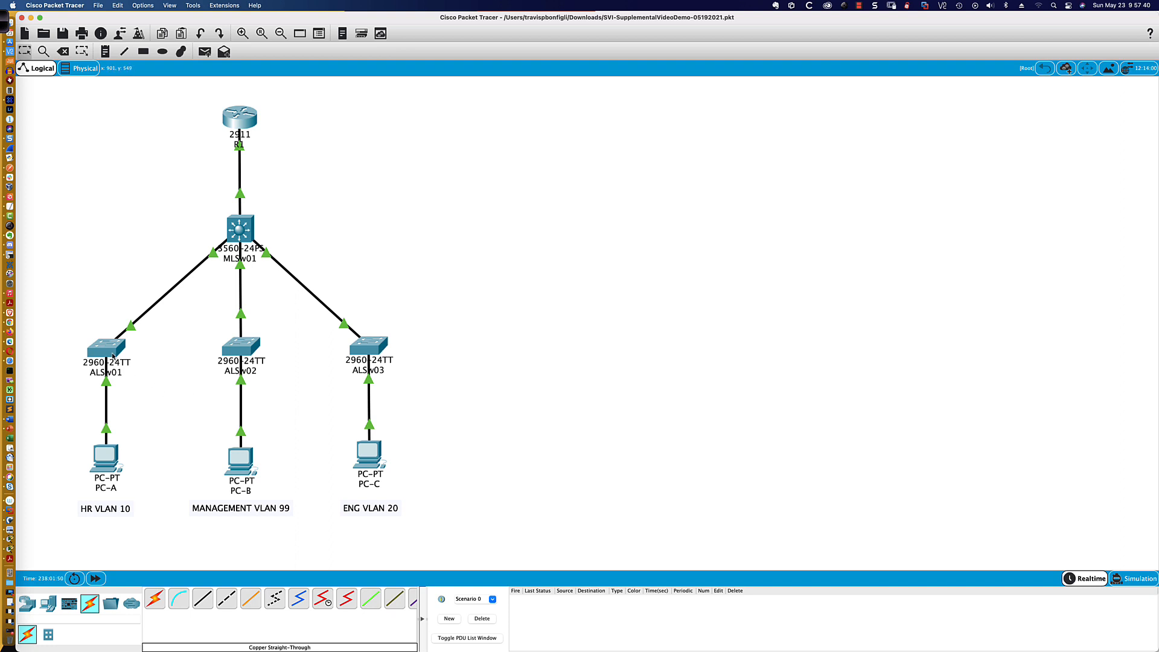
mouse_move(112, 356)
mouse_move(111, 356)
left_click(179, 599)
left_click(107, 462)
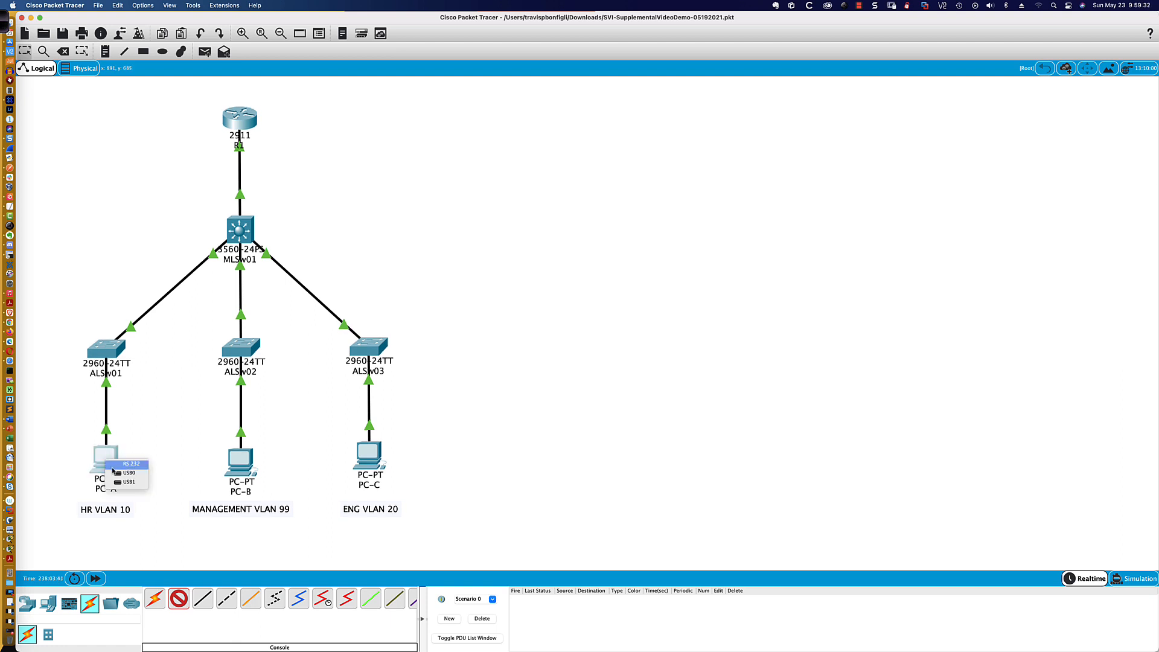
left_click(128, 464)
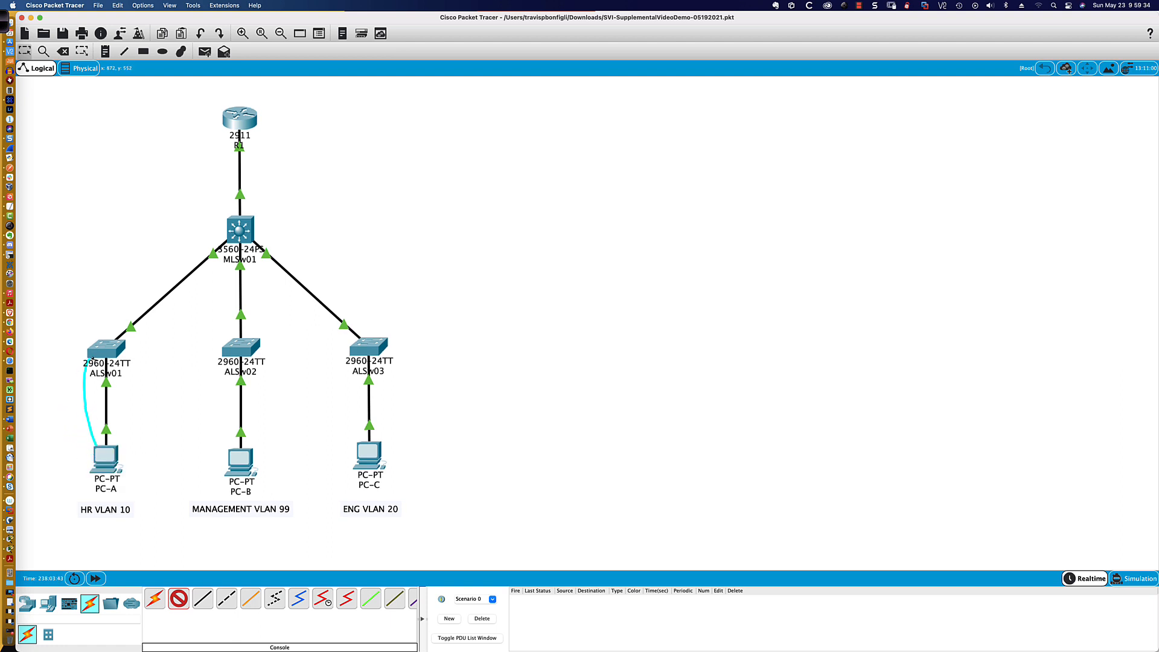
left_click(95, 356)
left_click(110, 357)
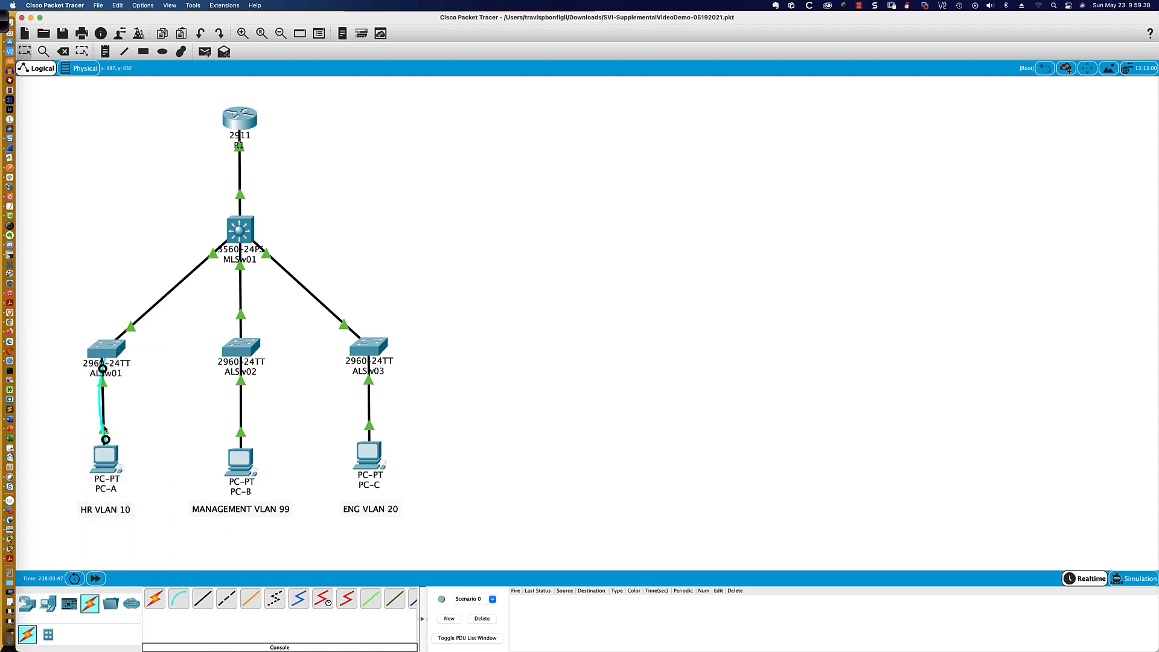
- Open the command line of switch ALSw01 and enter privileged mode, then global configuration mode
scroll(94, 399, "up", 3)
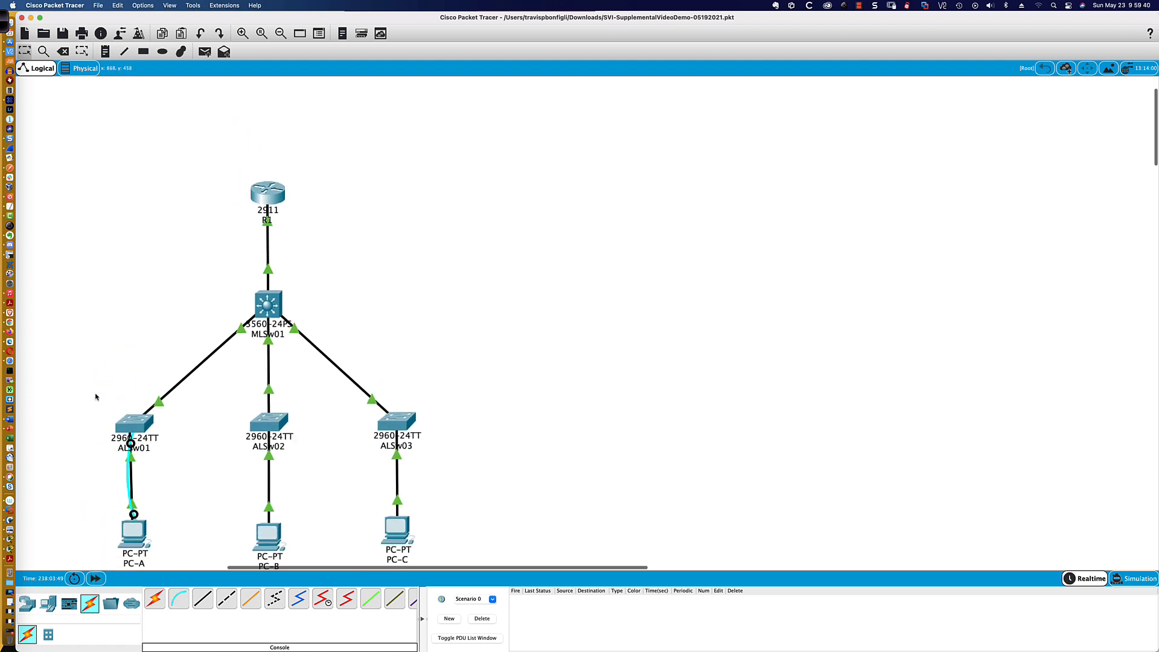
scroll(96, 397, "down", 3)
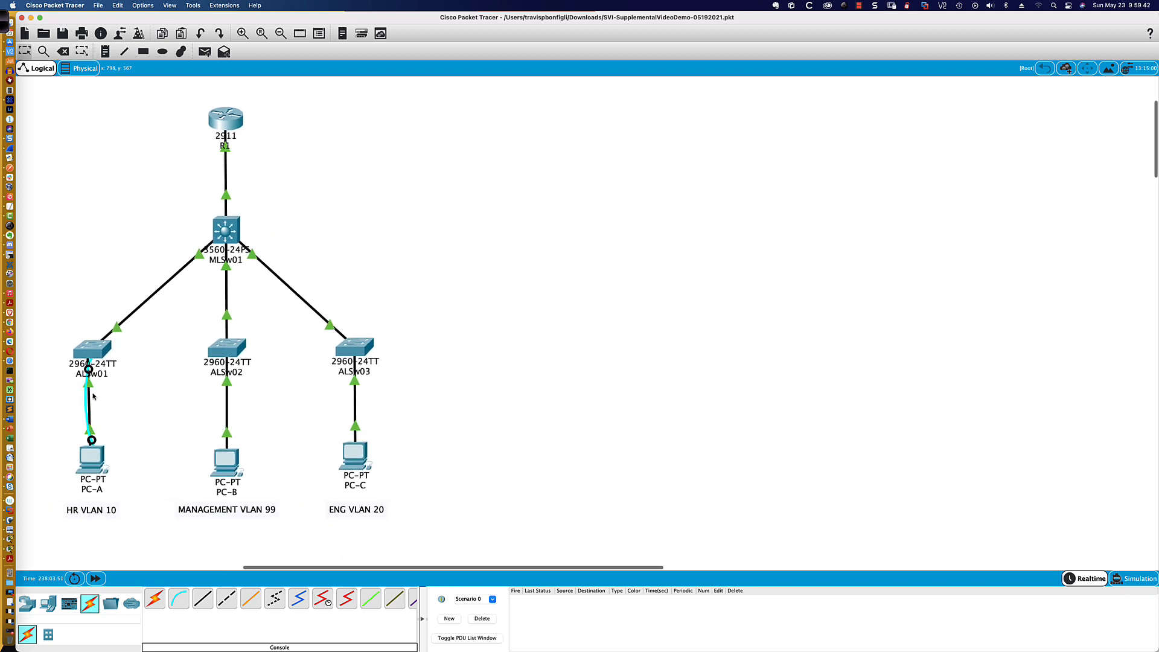
scroll(93, 397, "left", 1)
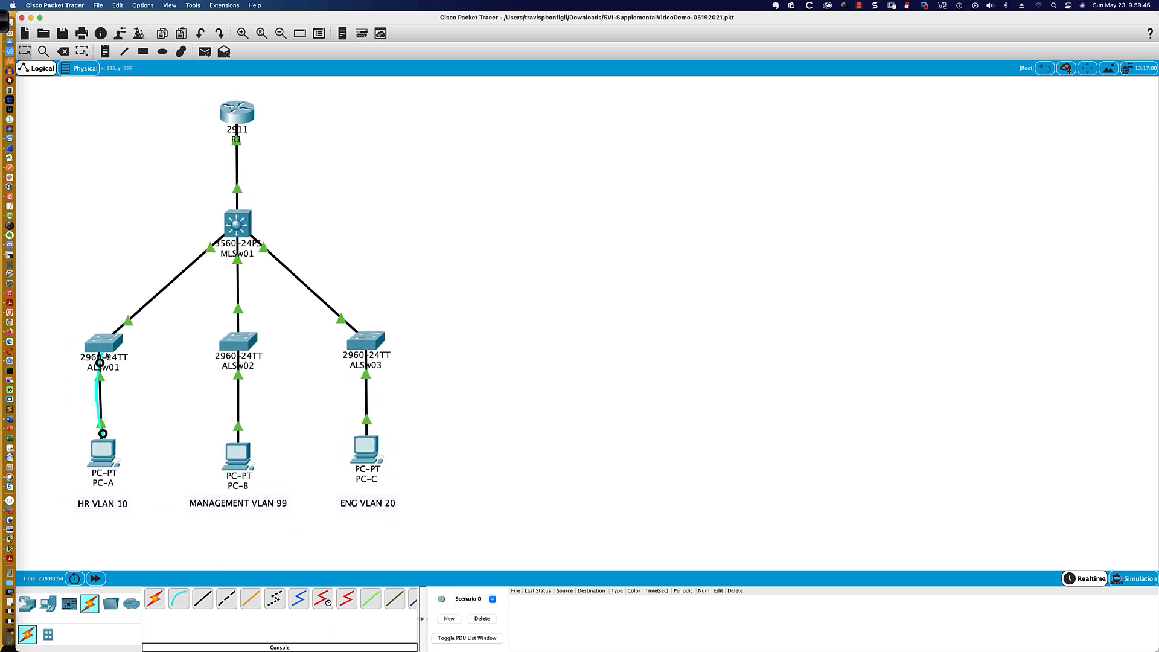
mouse_move(107, 350)
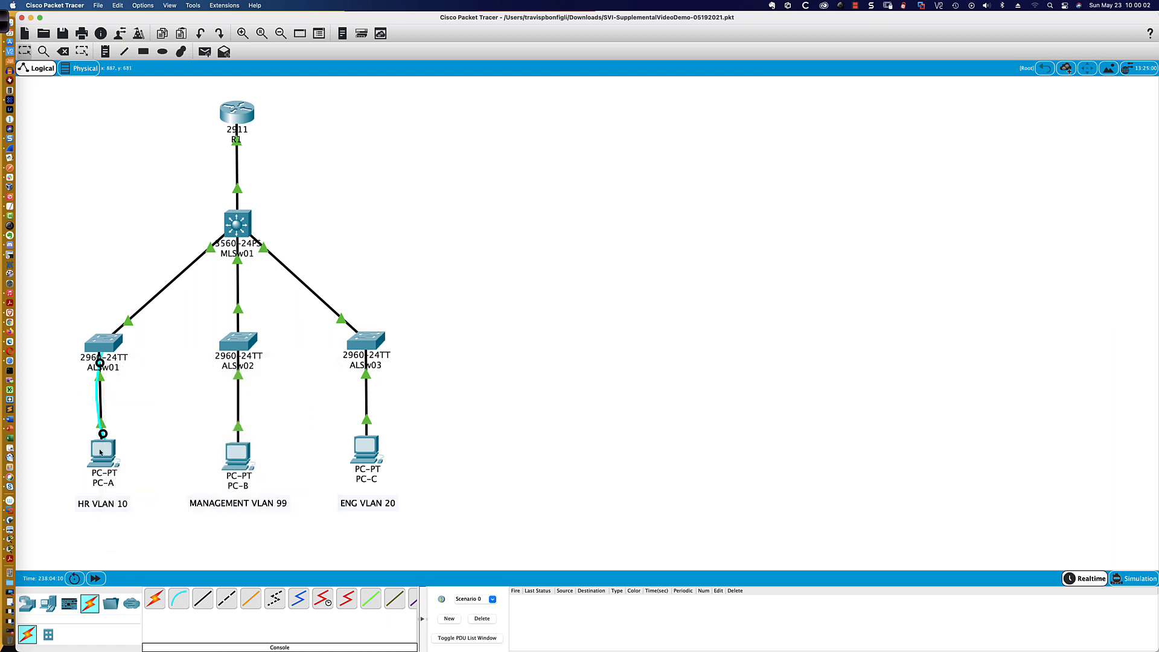
mouse_move(100, 452)
left_click(104, 348)
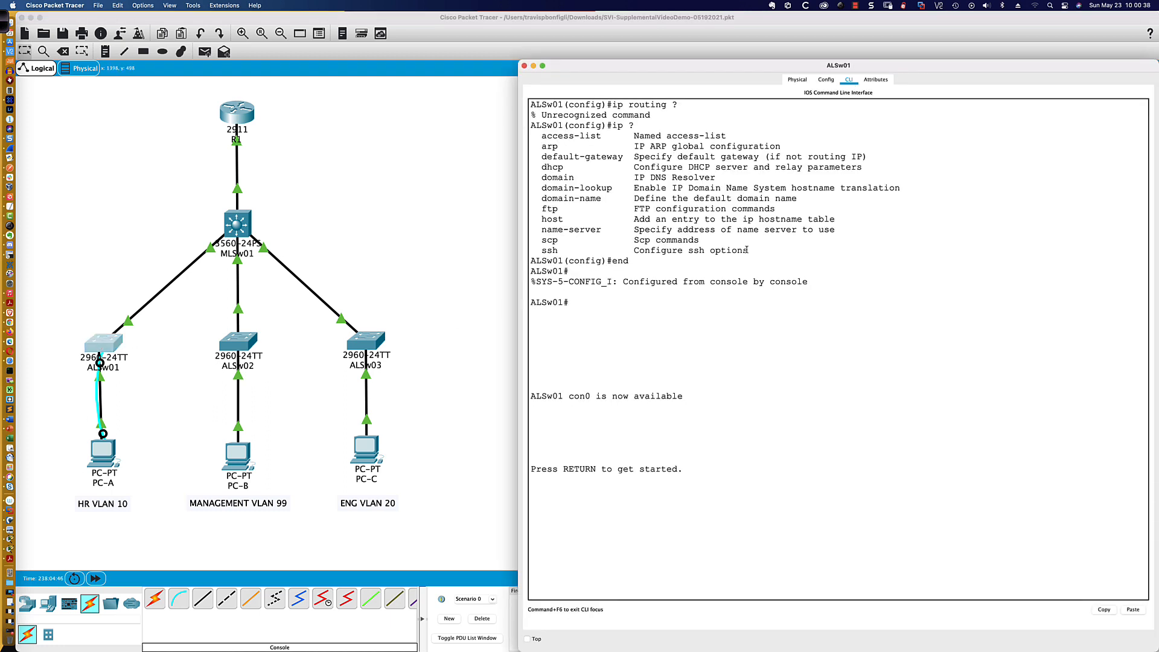
key("Return")
key("Return")
type("en")
key("Return")
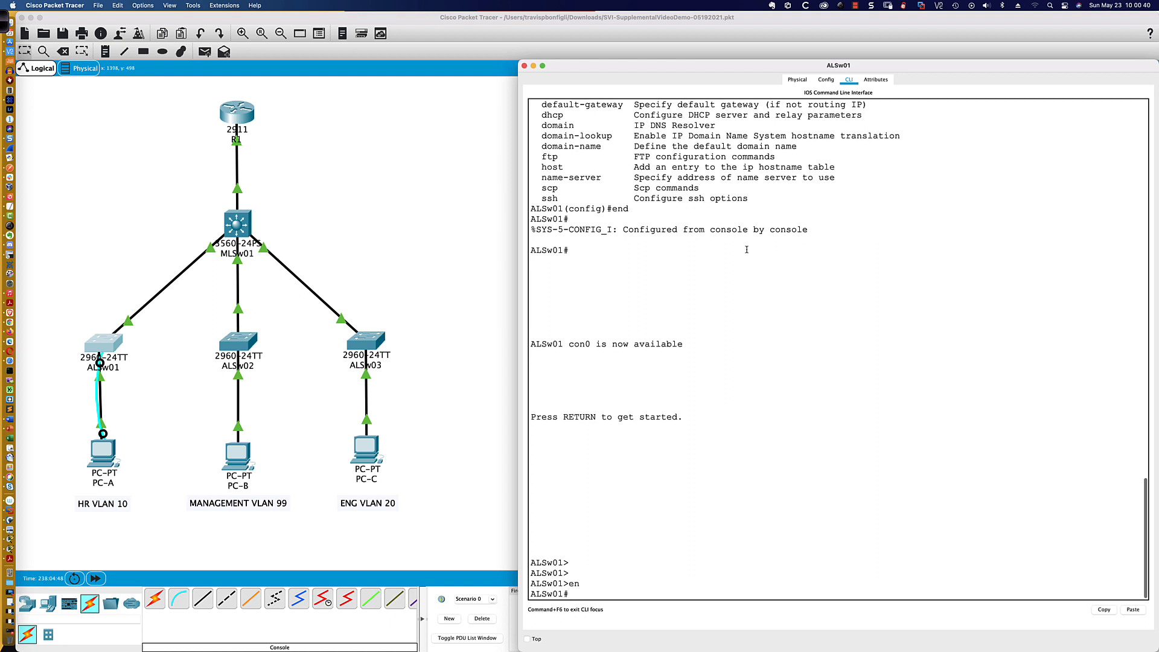
type("conf t")
key("Return")
- Try to complete the "ip rout" command on ALSw01, and list the available ip configuration commands
type("ip ")
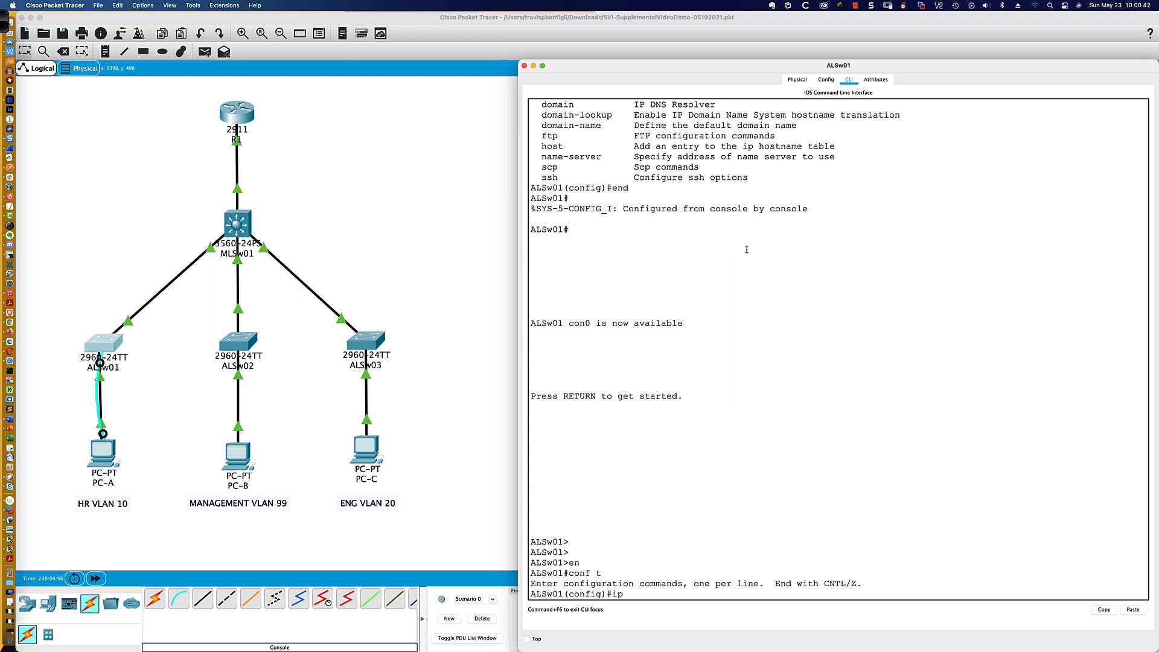
type("rout")
key("Tab")
key("Tab")
key("Tab")
key("Tab")
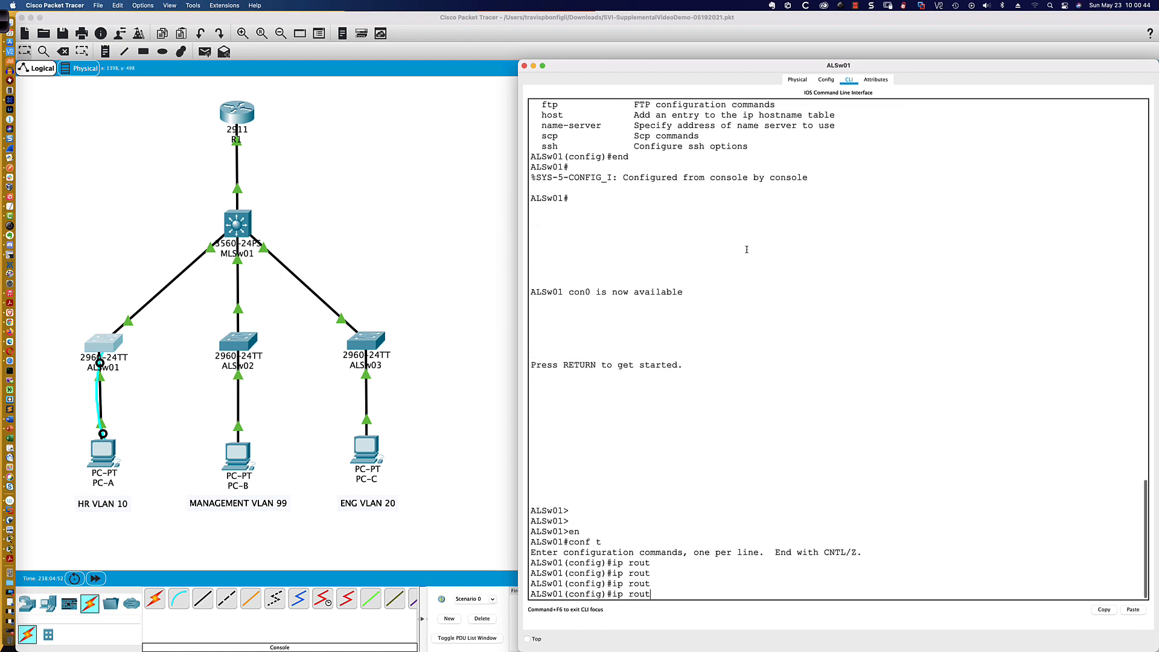
key("BackSpace")
key("BackSpace")
key("BackSpace")
key("BackSpace")
type("?")
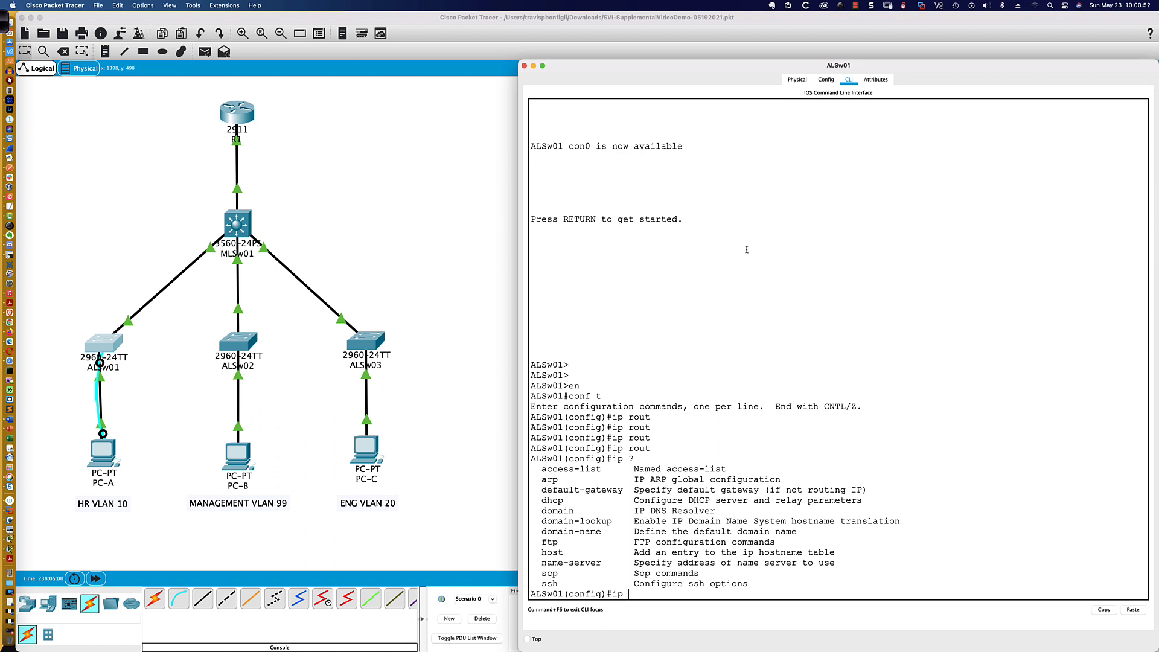
- Exit configuration mode and show ALSw01's version information, examining the IOS image name and version number
key("BackSpace")
key("BackSpace")
type("end")
key("Return")
type("sh ver")
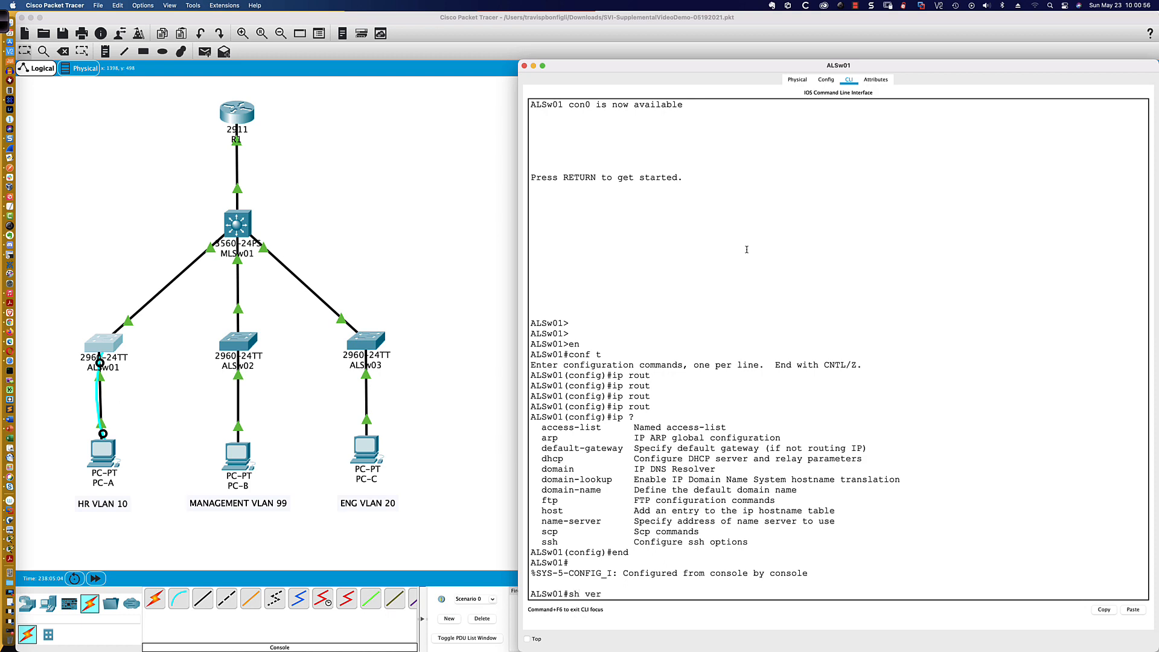
key("Return")
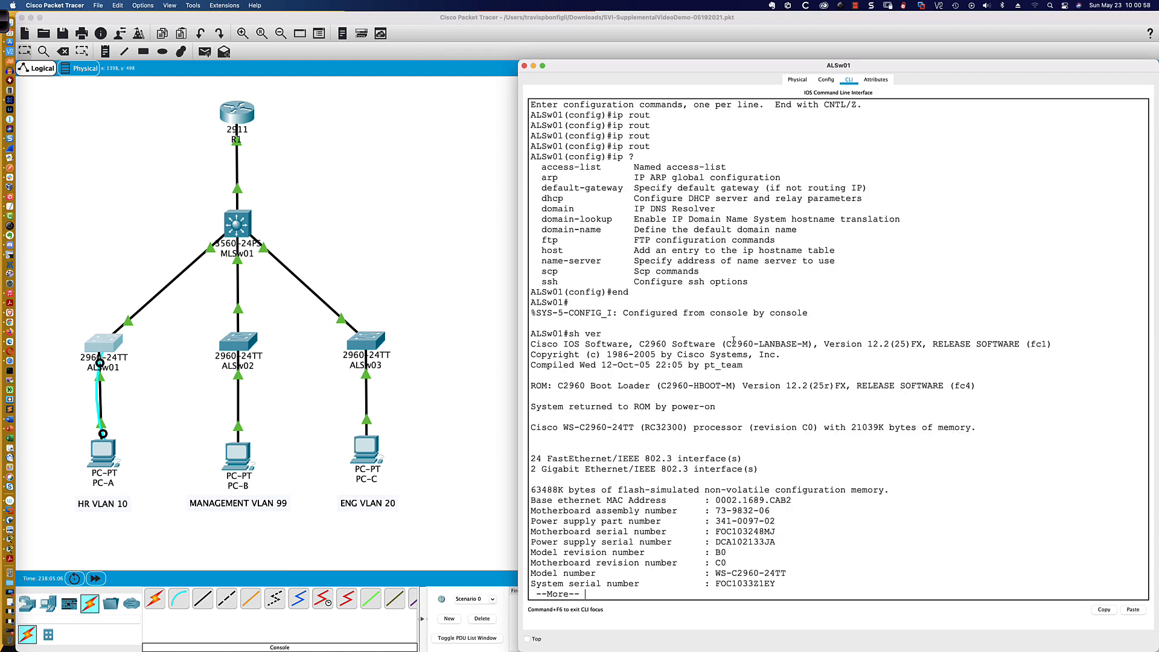
left_click_drag(760, 343, 811, 343)
left_click_drag(868, 345, 889, 344)
left_click(618, 598)
key("q")
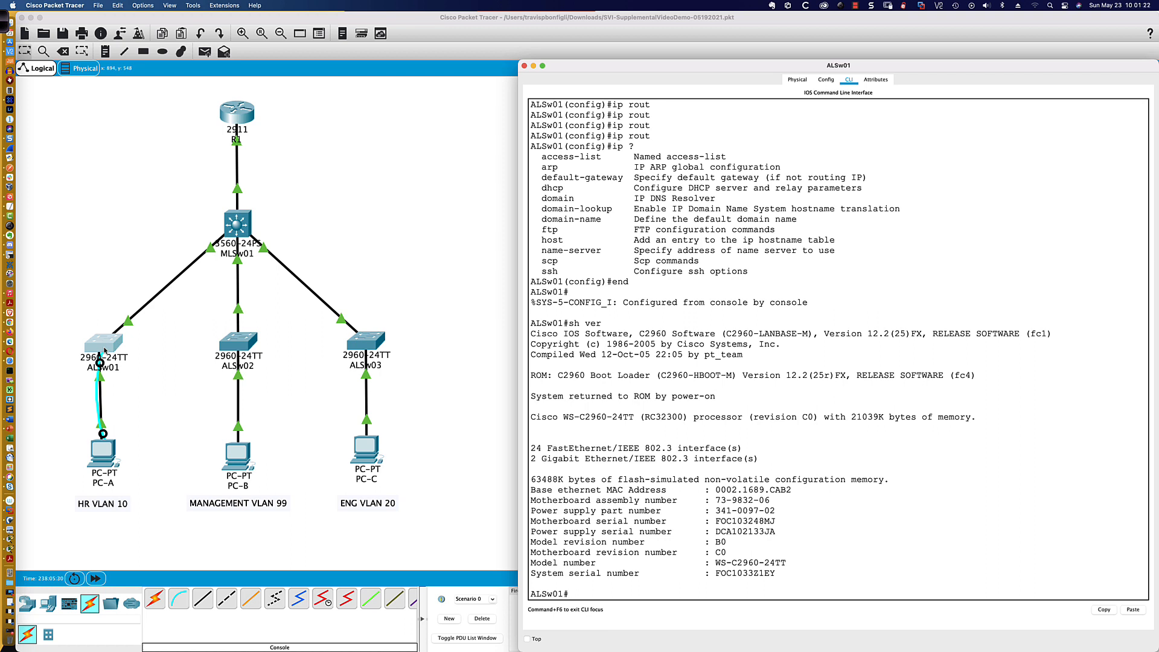
- Create VLAN 10 in ALSw01's global configuration and name it HR
scroll(104, 350, "left", 1)
left_click(725, 400)
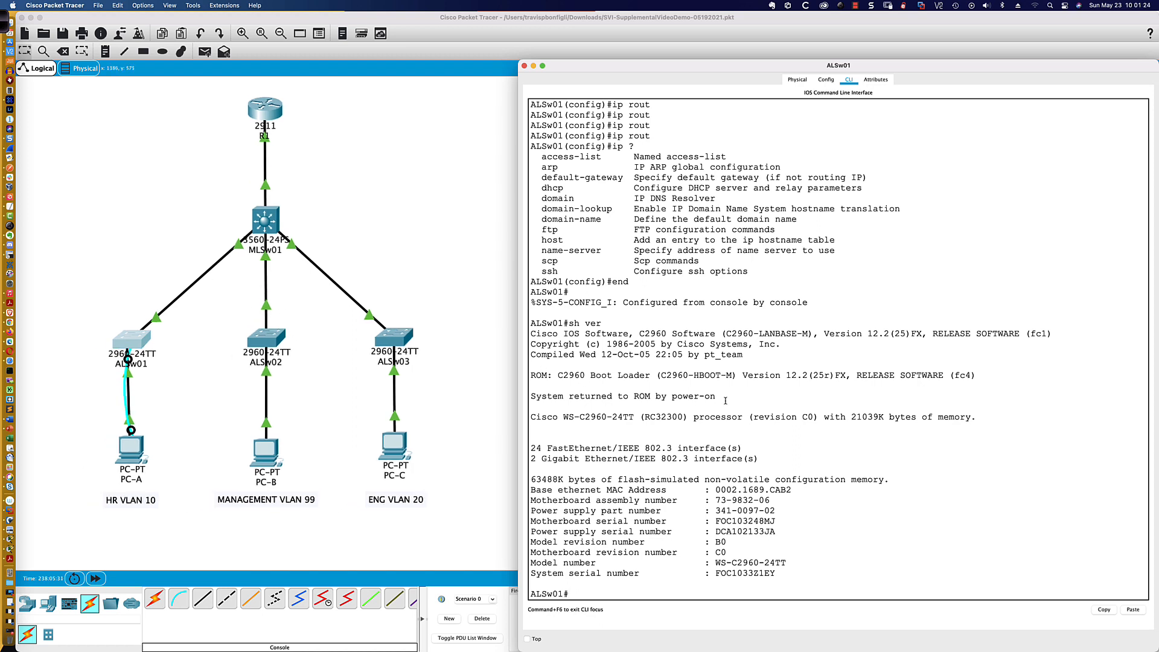
key("Return")
key("Return")
key("Return")
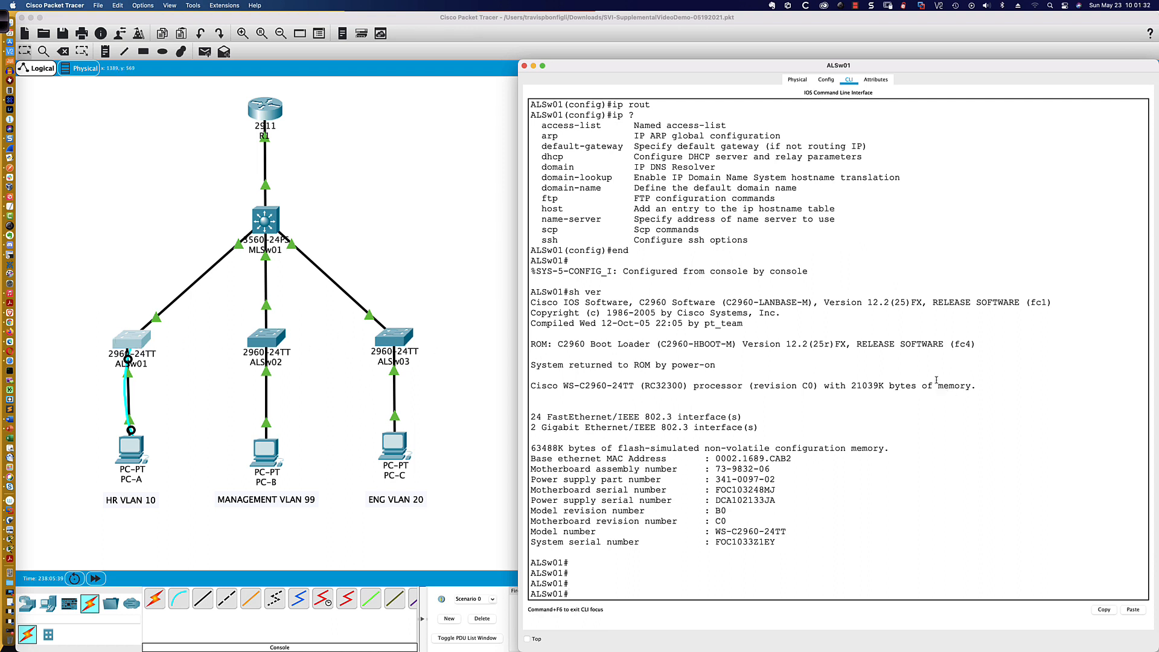
type("conf t")
key("Return")
type("vlan ")
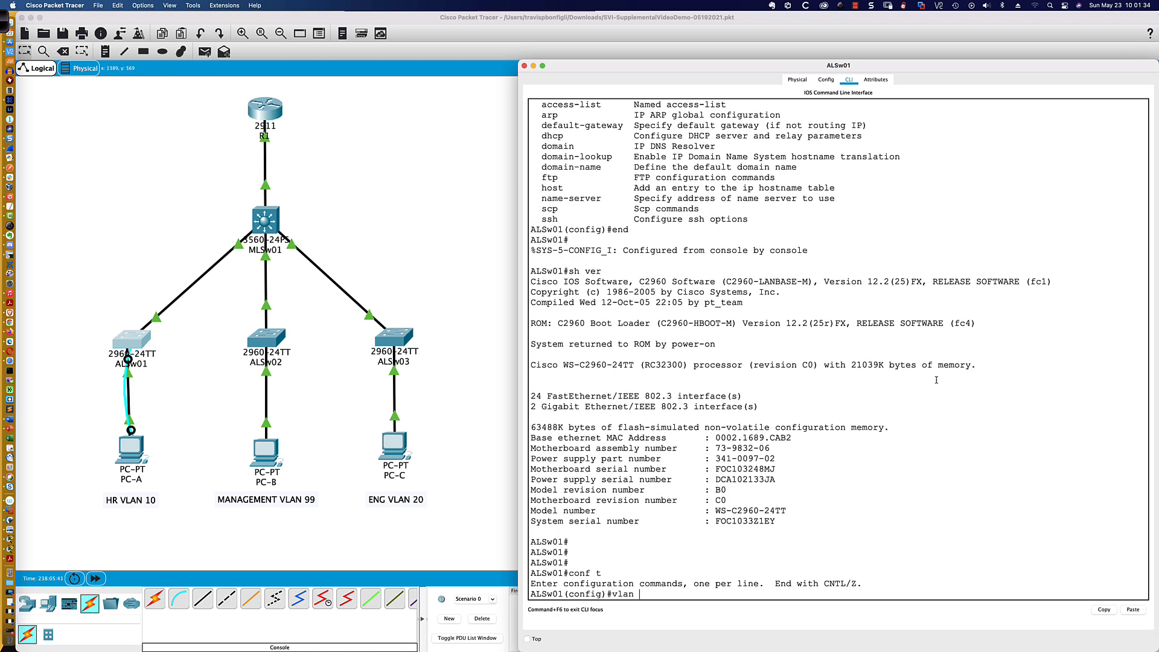
type("10")
key("Return")
type("name")
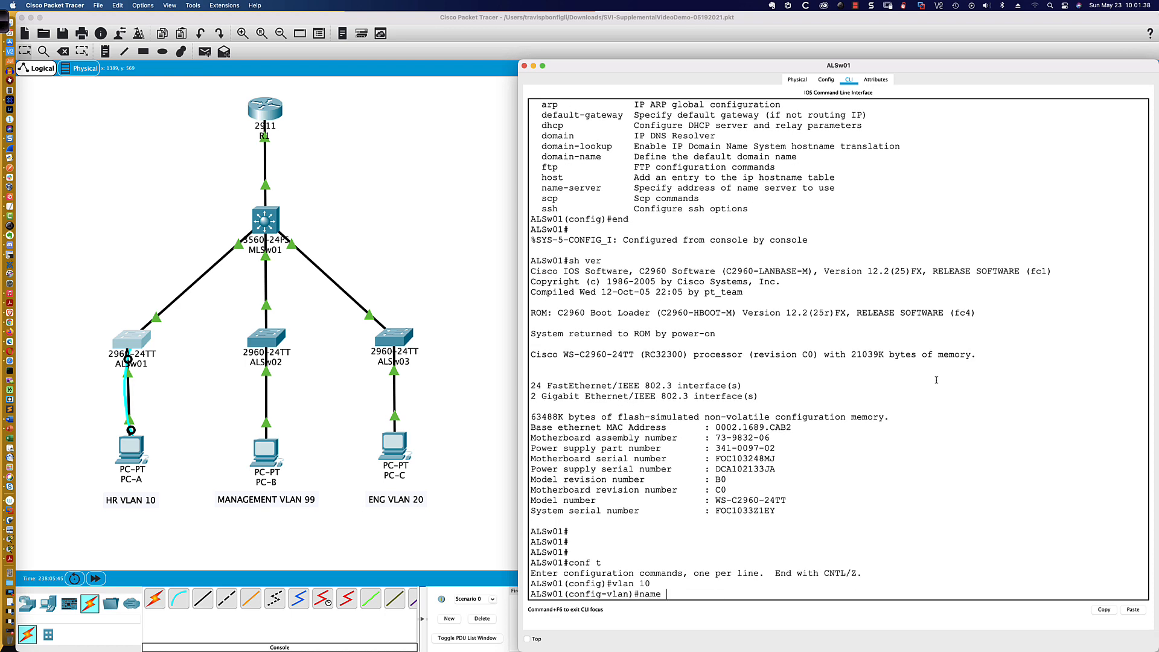
type(" HR")
key("Return")
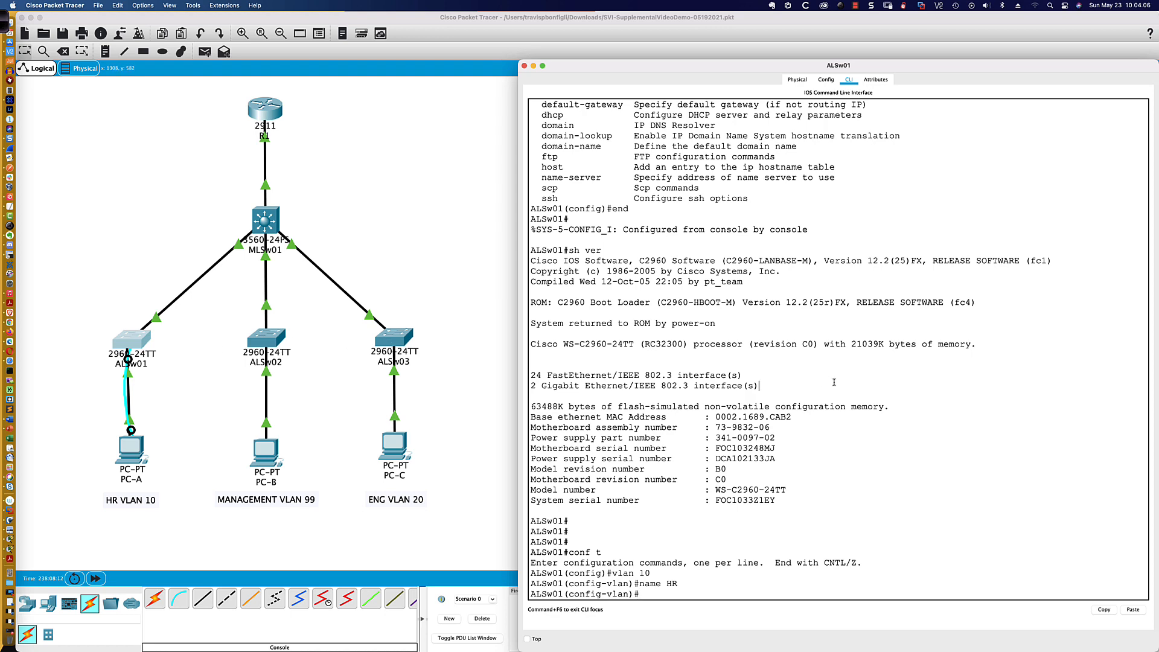
- Assign IP address 192.168.10.150 with mask 255.255.255.0 to ALSw01's VLAN 10 interface
key("Return")
key("Return")
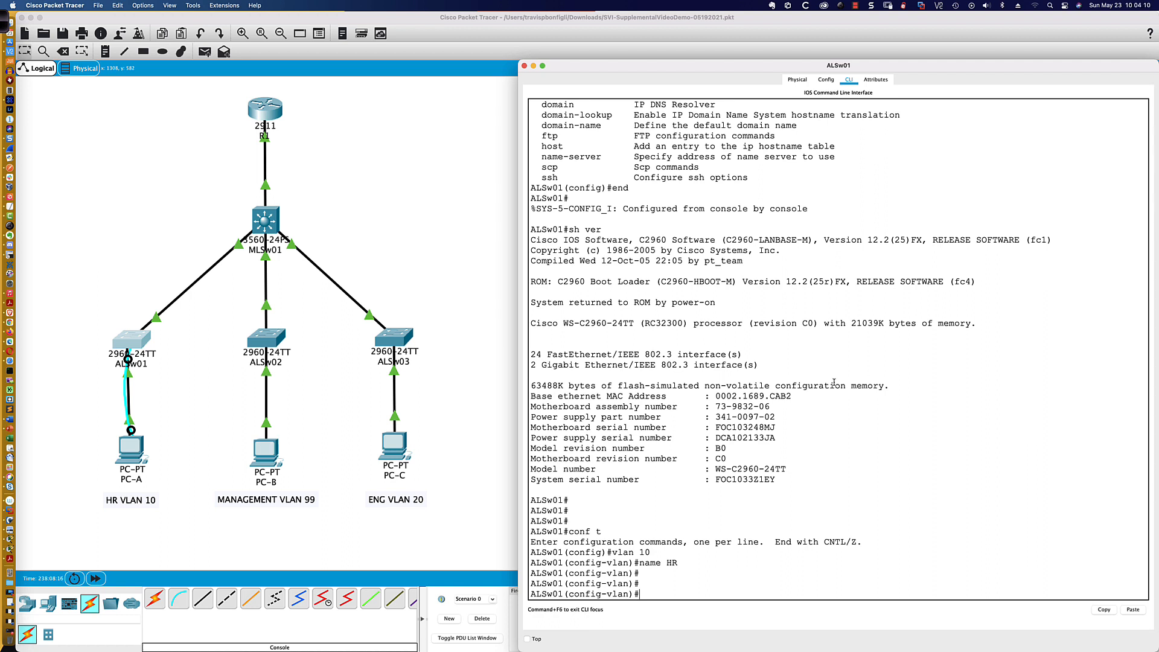
type("int vlan 10")
key("Return")
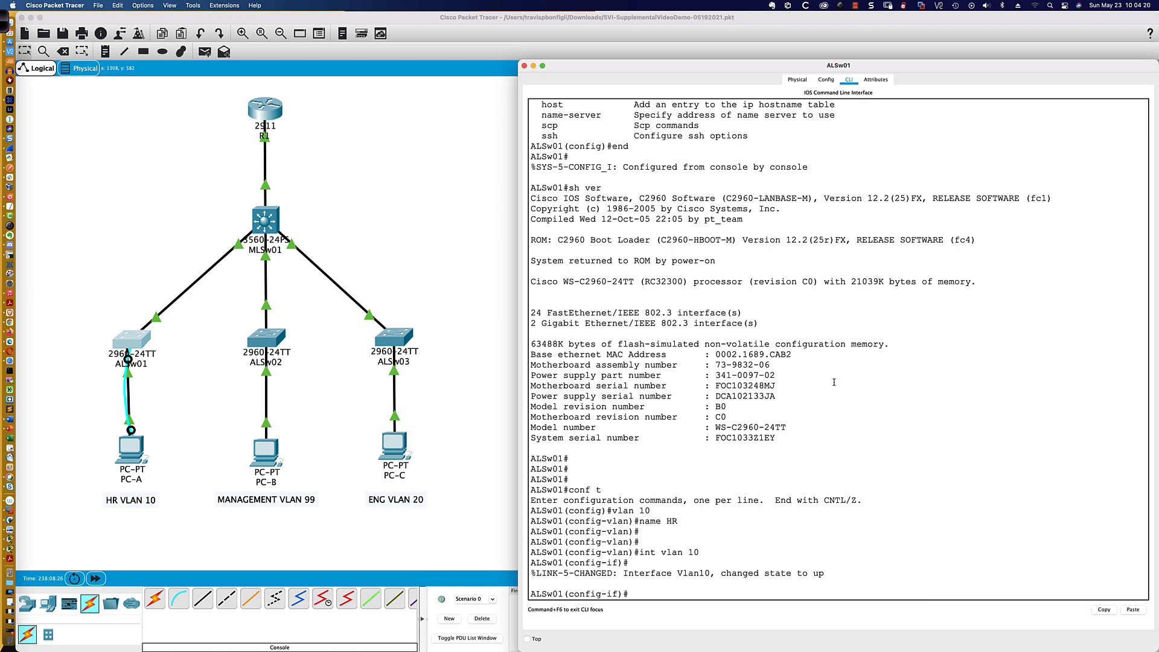
type("ip ad")
type("d 192.168.10.150 255.255.255.")
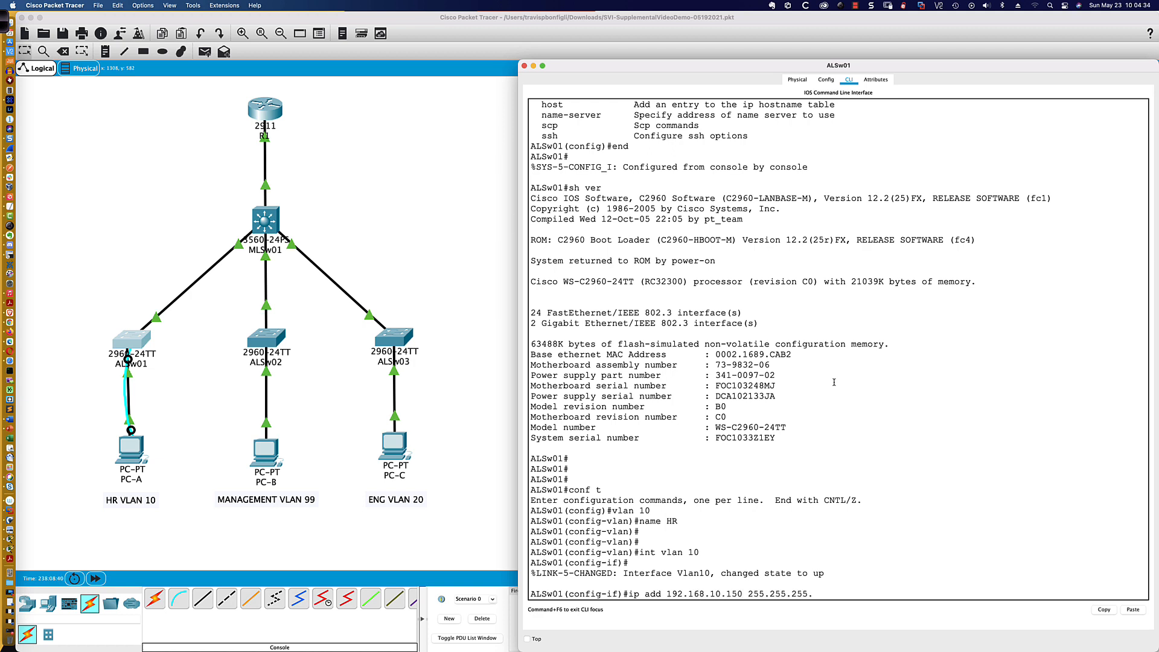
type("0")
key("Return")
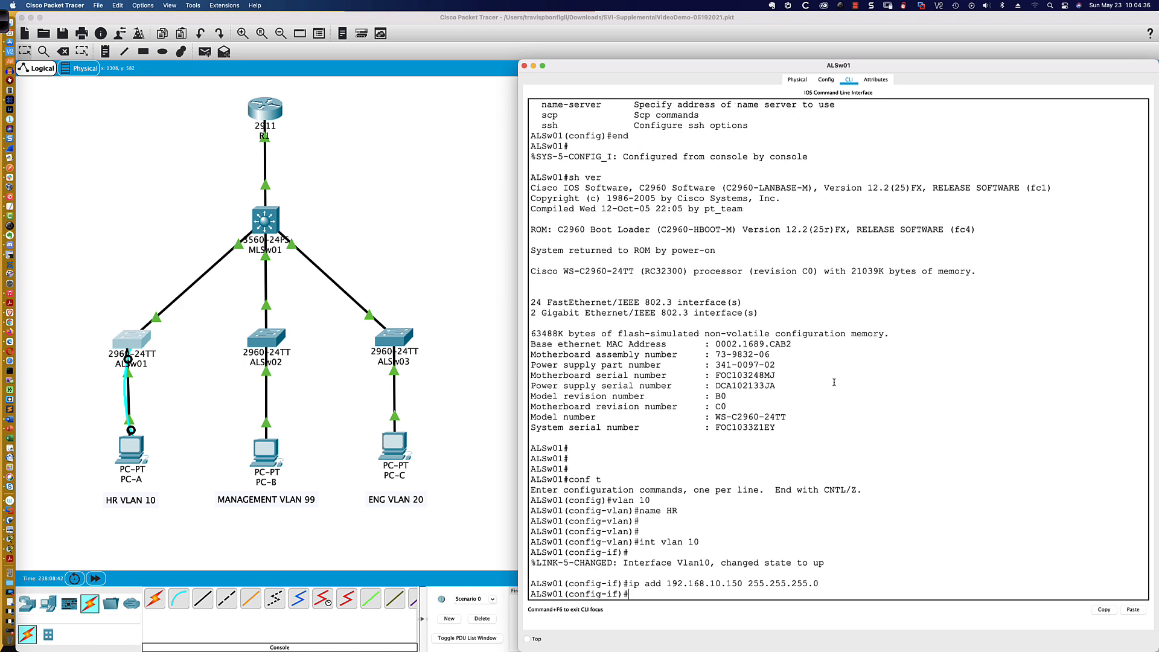
- Enable the VLAN 10 interface on ALSw01 with the no shut command
type("no hsut")
key("Return")
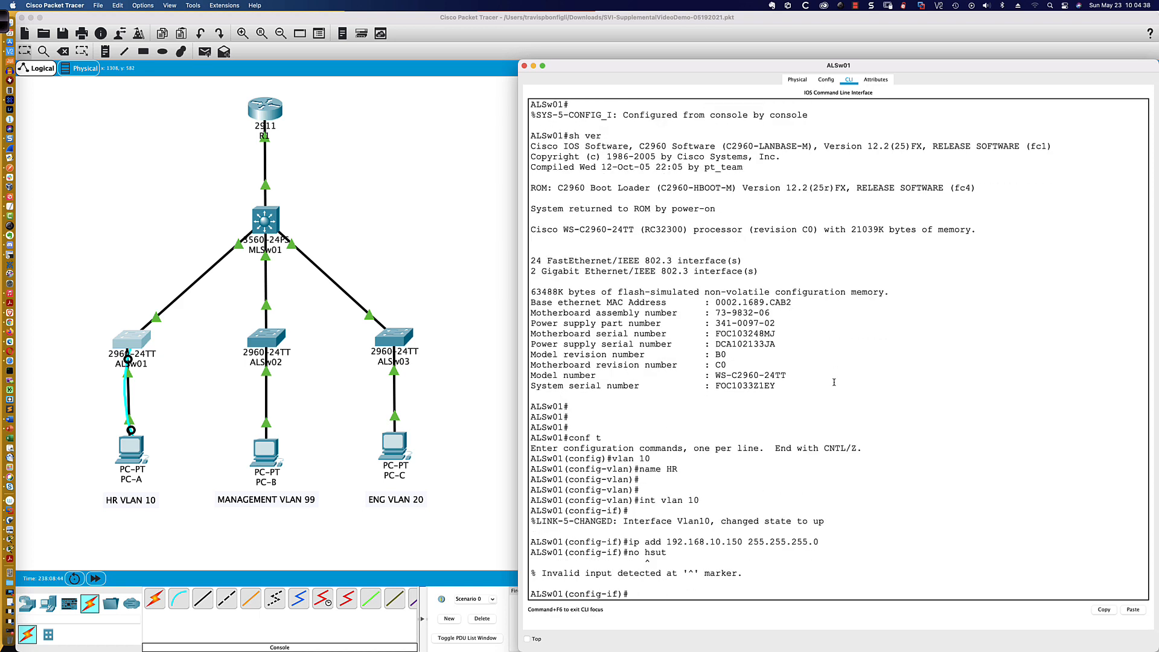
type("no shut")
key("Return")
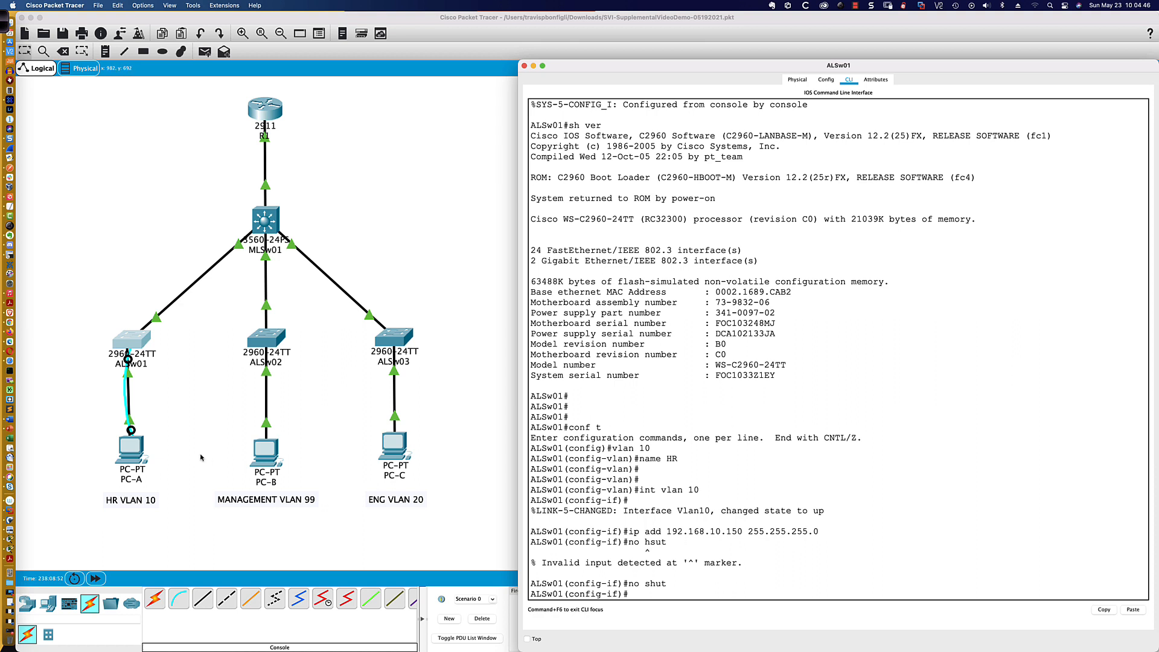
- Ping 192.168.10.150 from PC-A's command prompt to test reachability of the switch's VLAN 10 interface
left_click(132, 450)
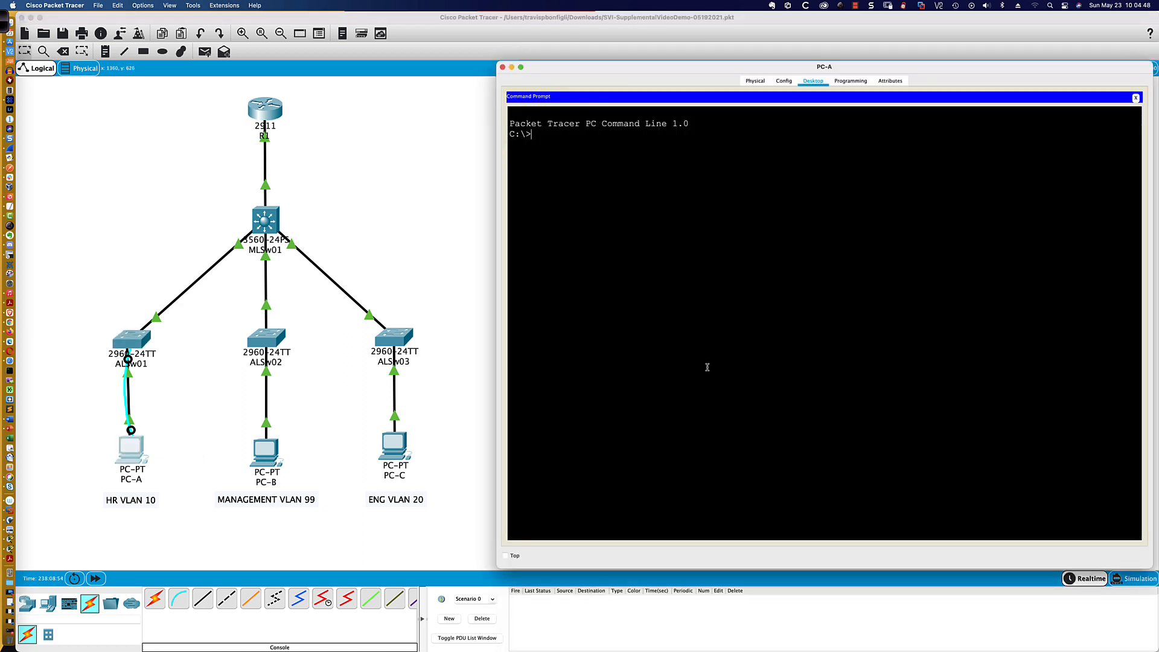
type("ping 192.168.10.150")
key("Return")
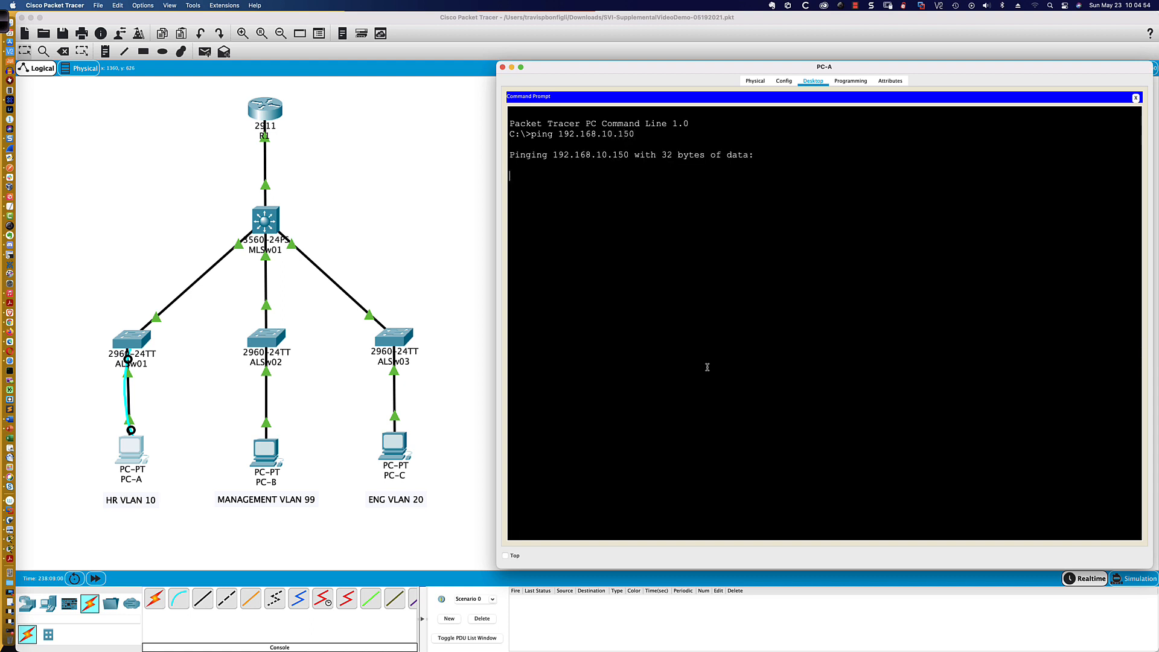
left_click(134, 455)
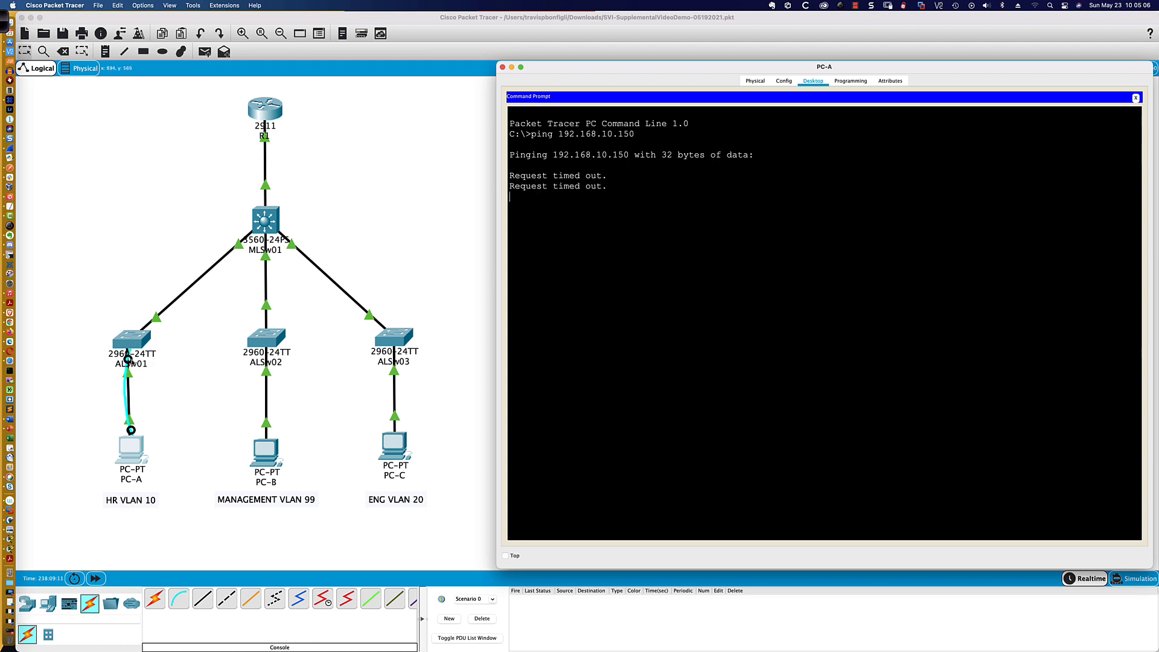
- Return to ALSw01's command line and show the brief IP interface list, examining FastEthernet0/1 and the VLAN interfaces
left_click(131, 345)
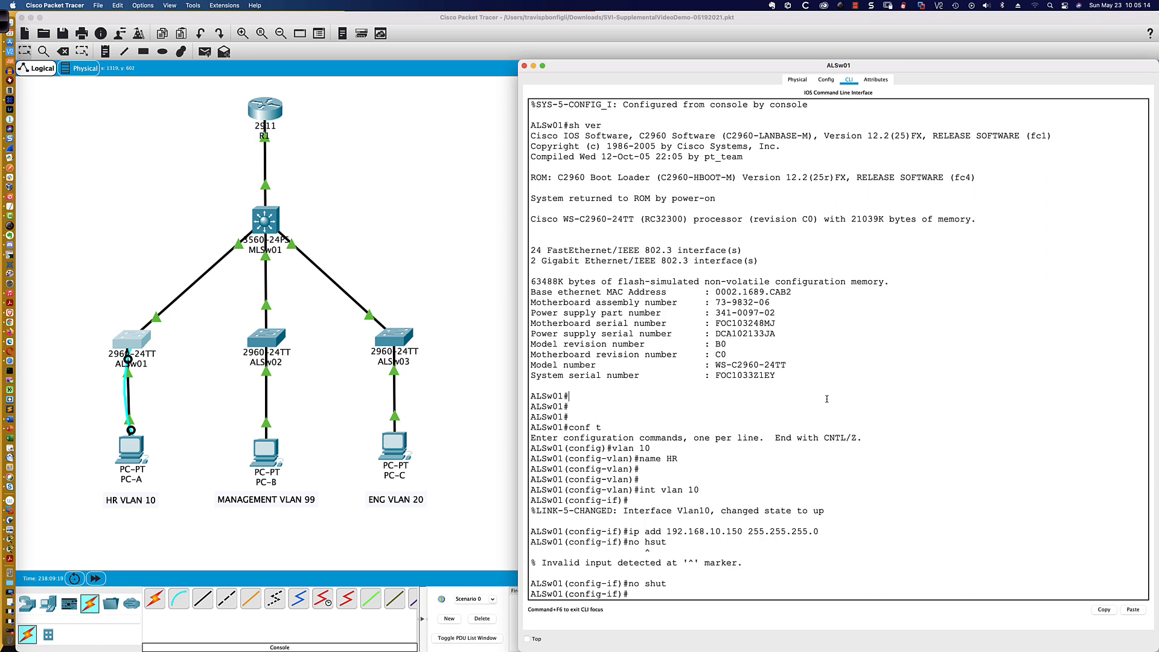
type("do sh ip int bri")
key("Return")
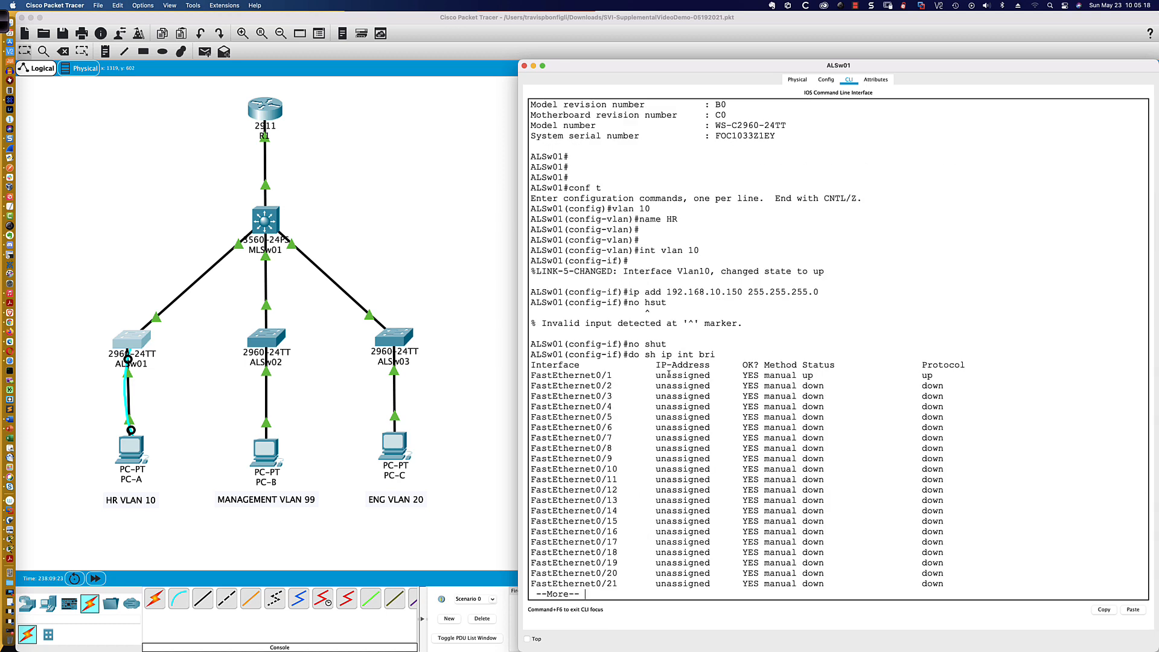
left_click_drag(531, 376, 936, 376)
key("space")
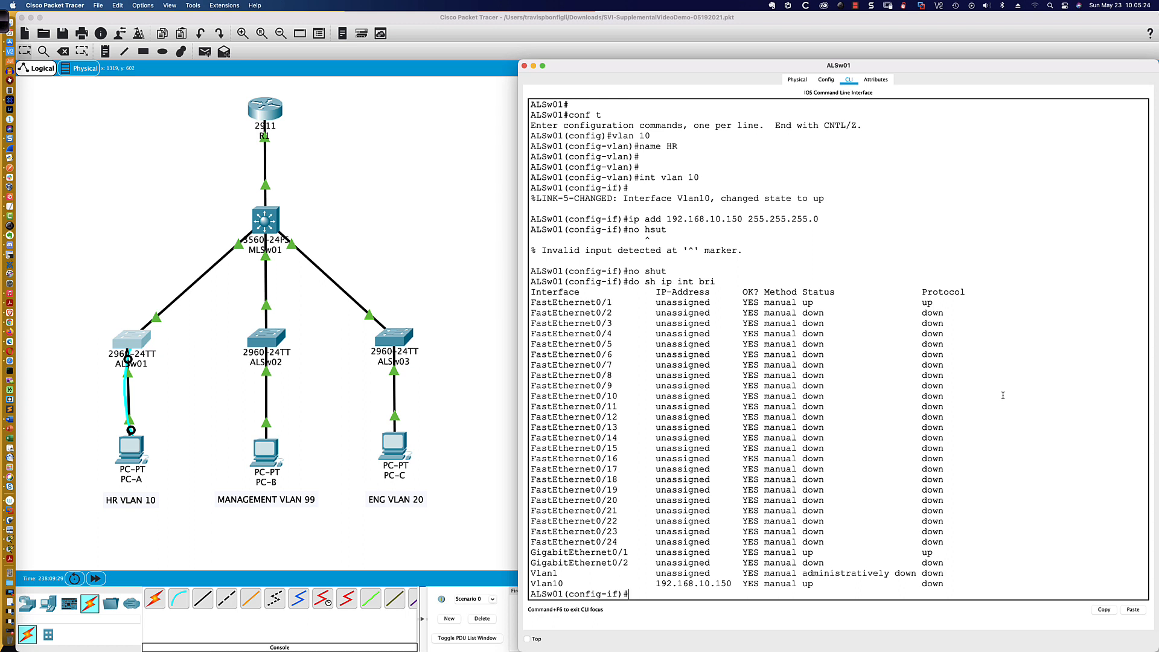
- Set ALSw01's FastEthernet0/1 interface to switchport access mode
type("int fa0/")
type("1")
key("Return")
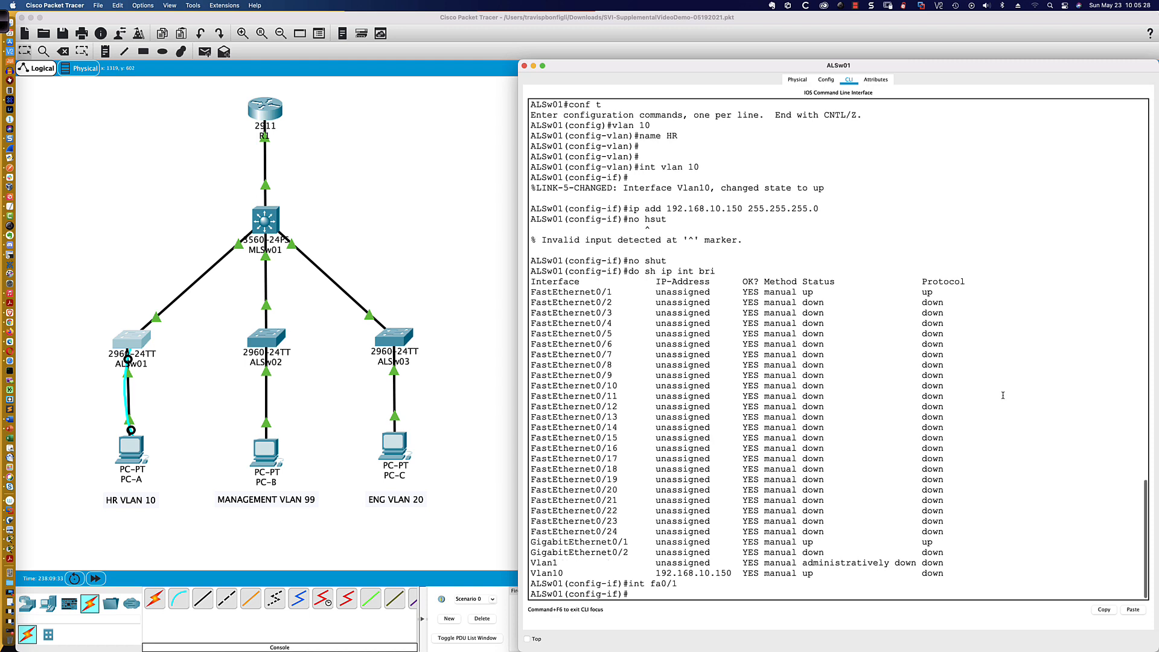
type("swi")
key("Tab")
type("mode acc")
key("Tab")
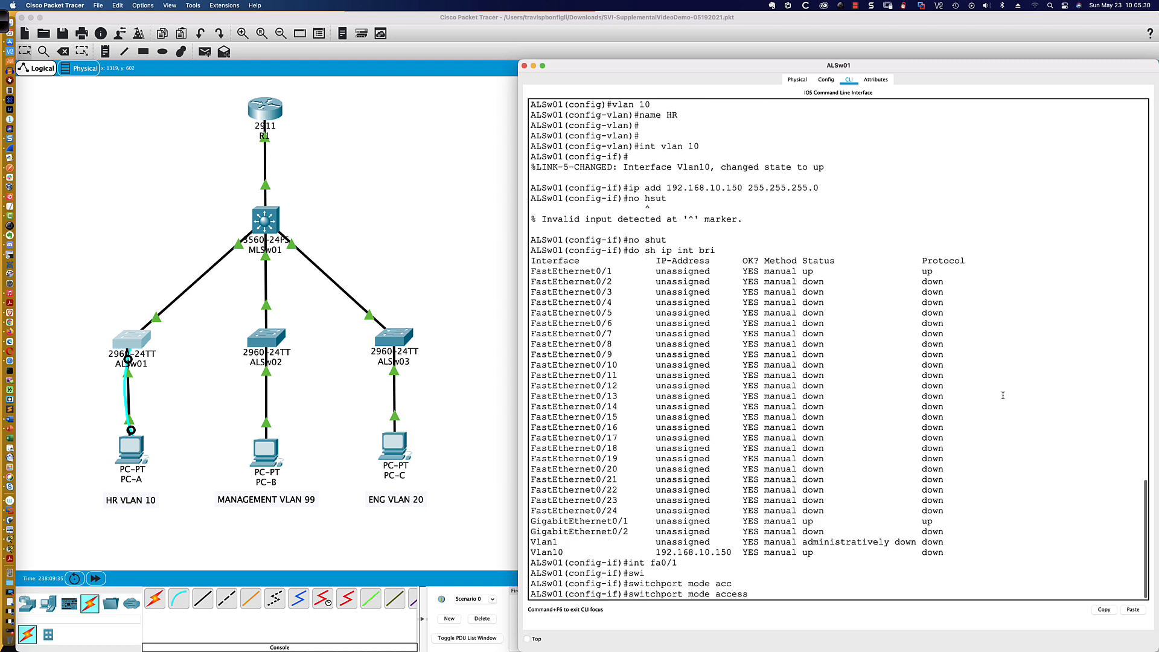
key("Return")
- Assign ALSw01's FastEthernet0/1 access port to VLAN 10
type("sw")
key("Tab")
type("ac")
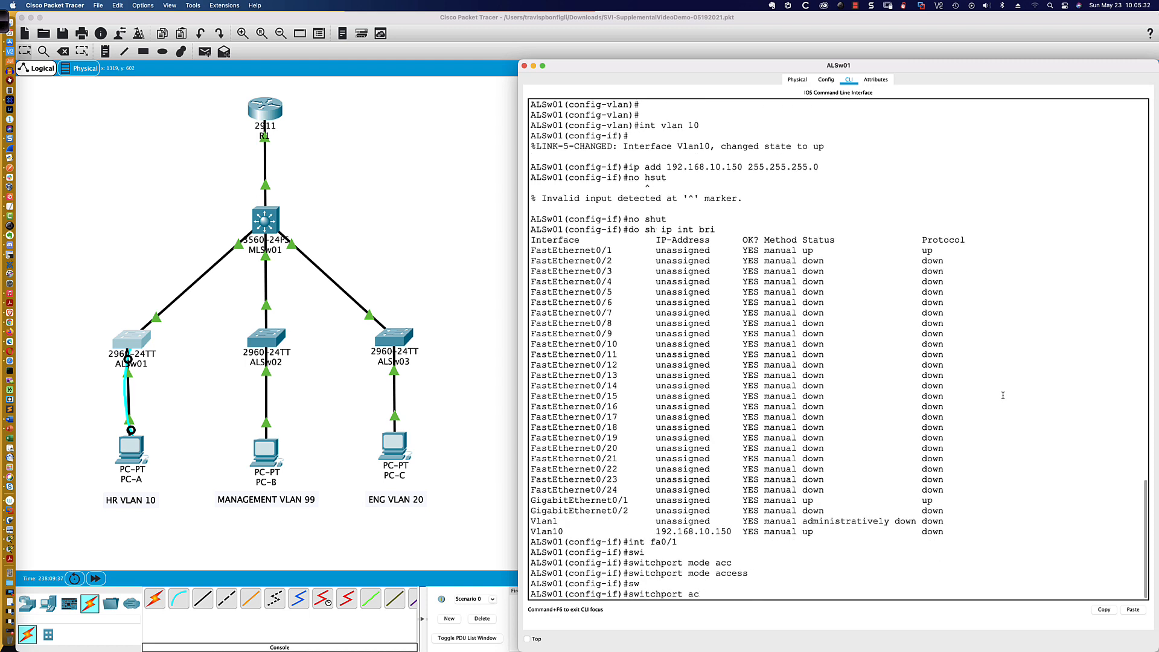
type("c vlan 10")
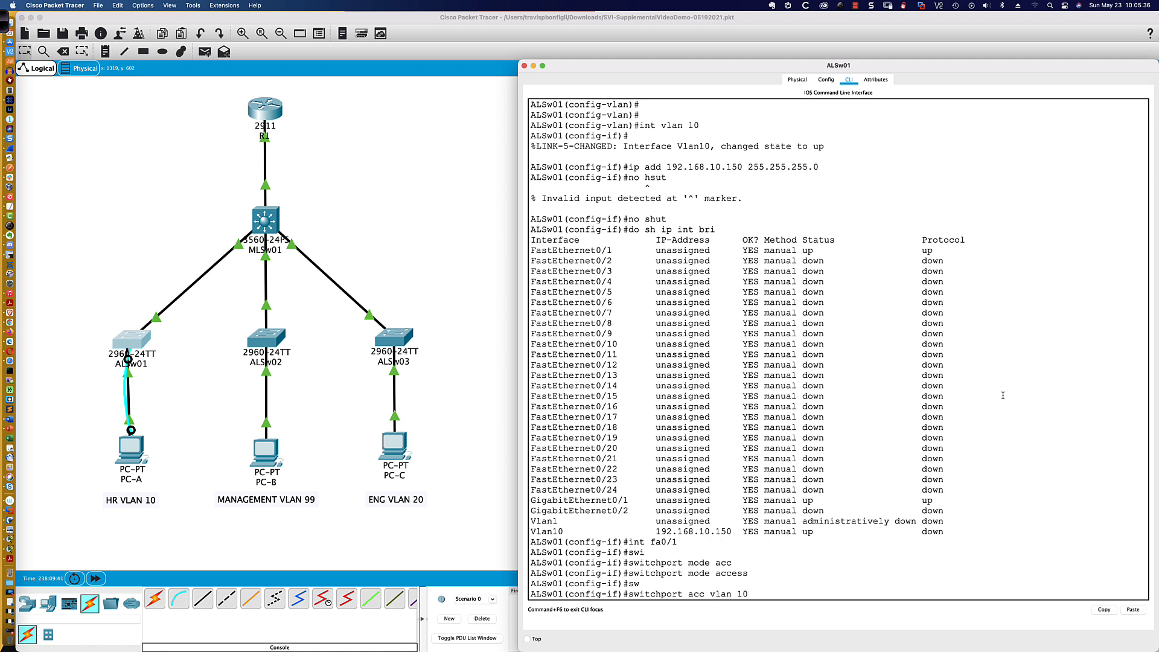
key("Return")
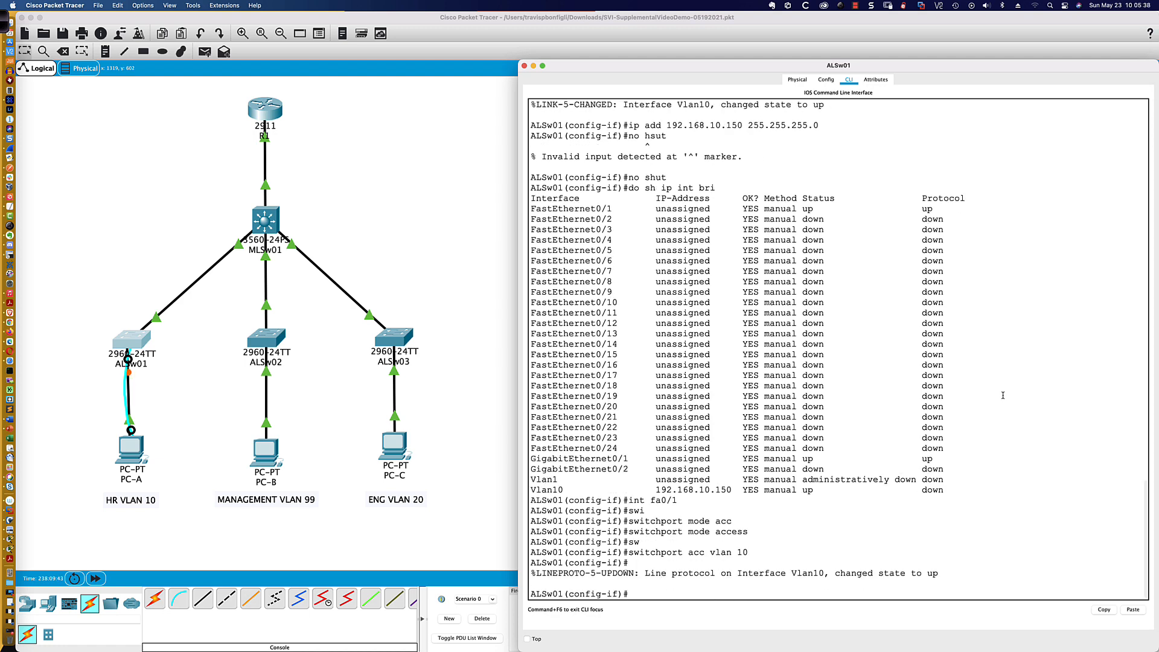
key("Return")
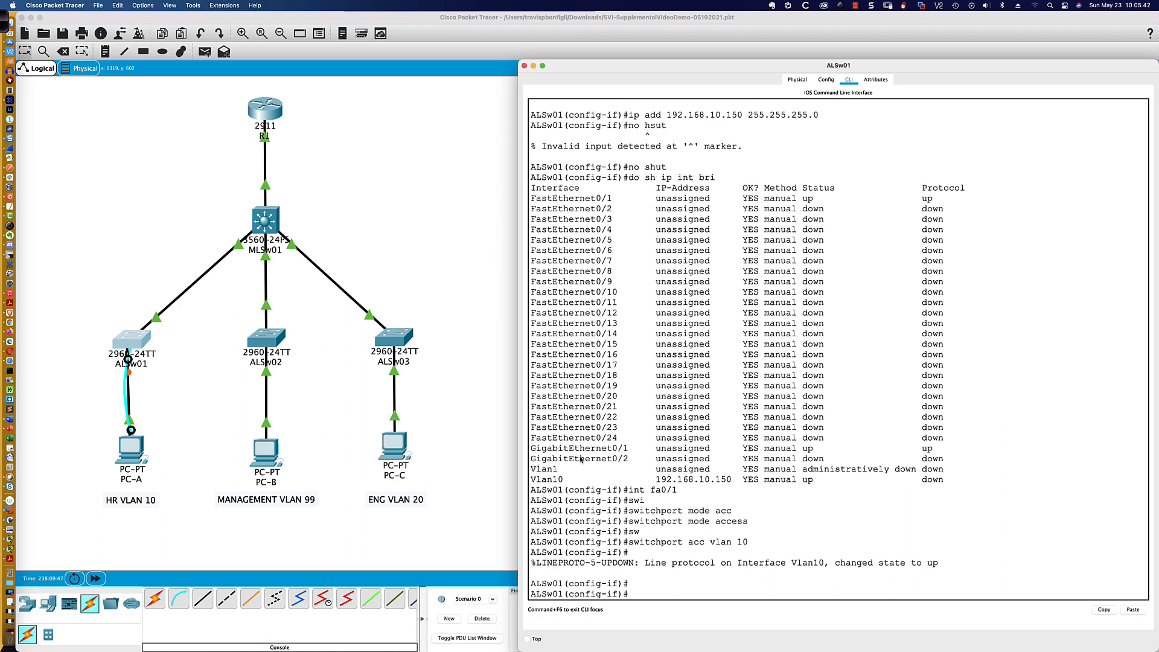
- Fast-forward the simulation time and ping 192.168.10.150 twice from PC-A's command prompt
left_click(127, 449)
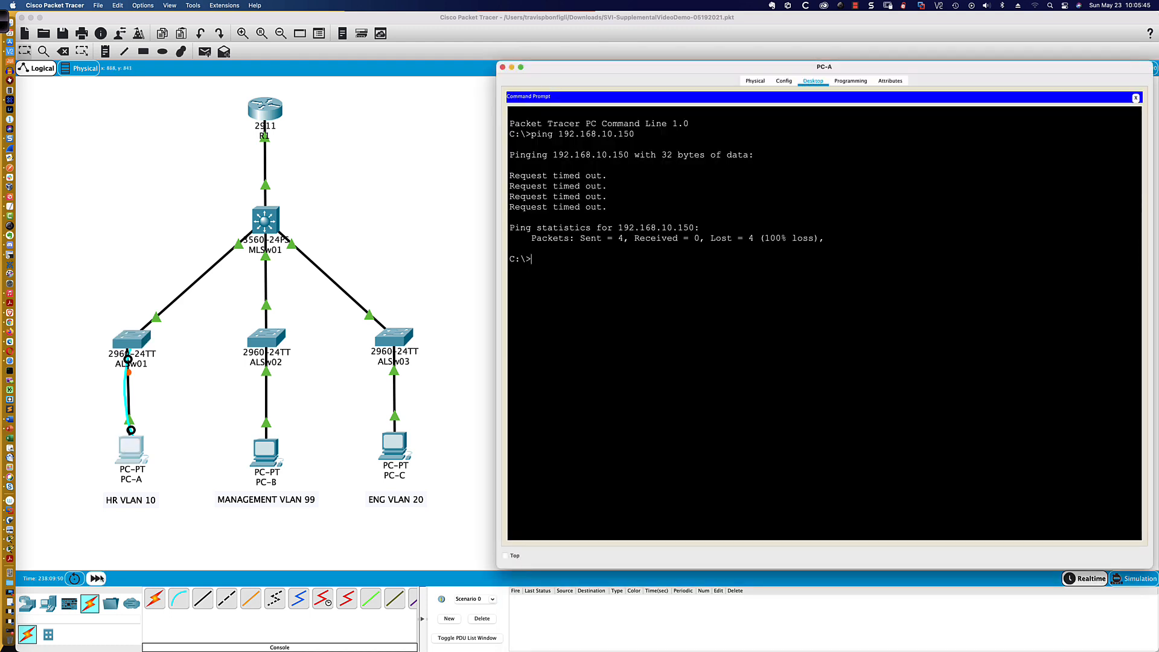
left_click(96, 578)
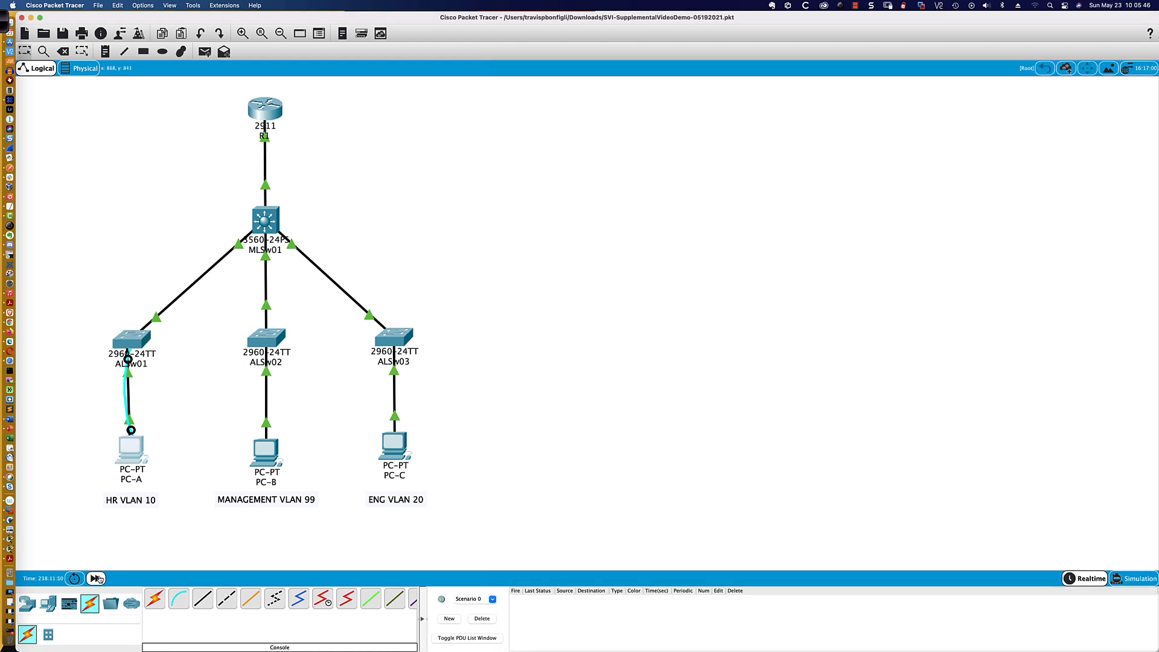
left_click(96, 578)
left_click(128, 449)
key("Up")
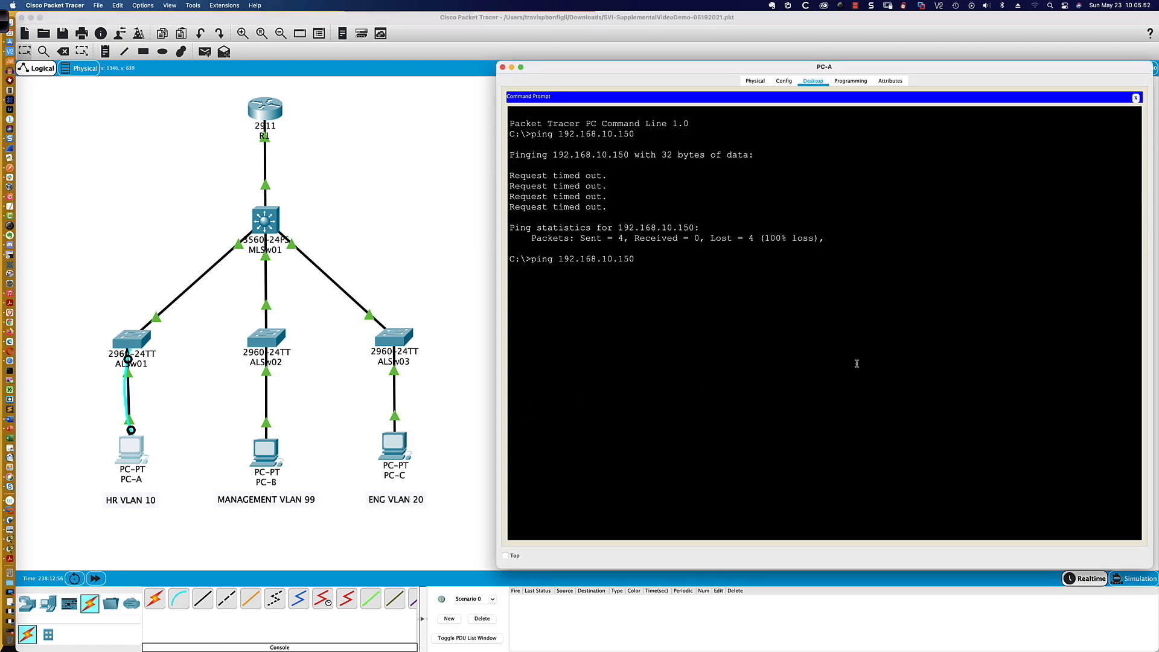
key("Return")
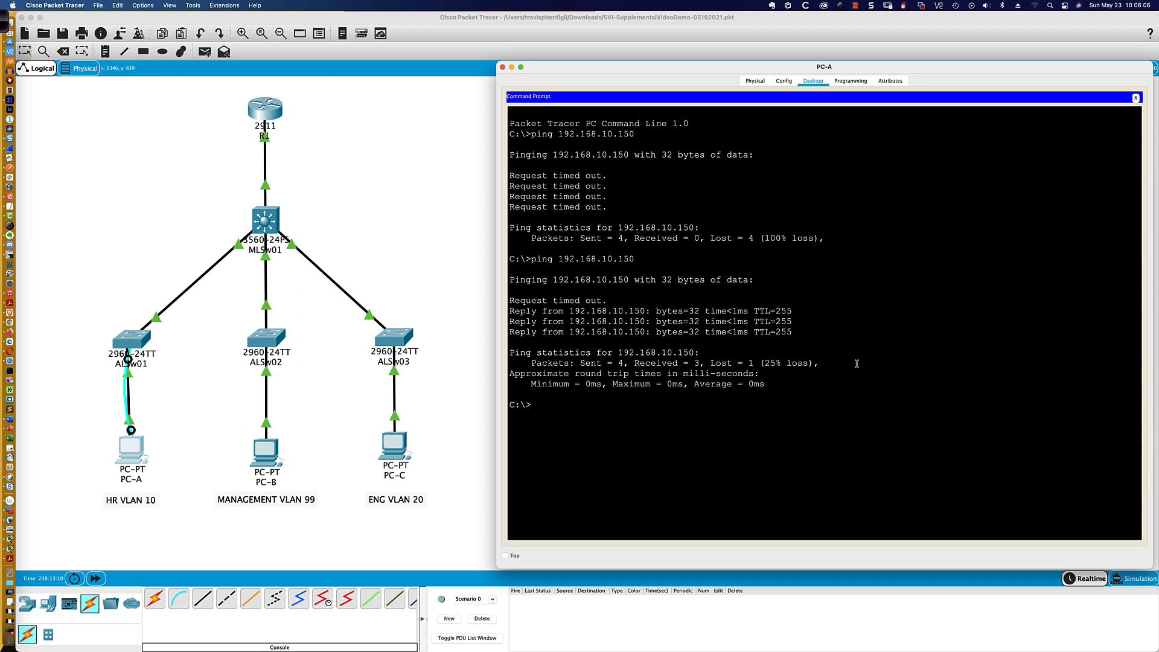
key("Up")
key("Return")
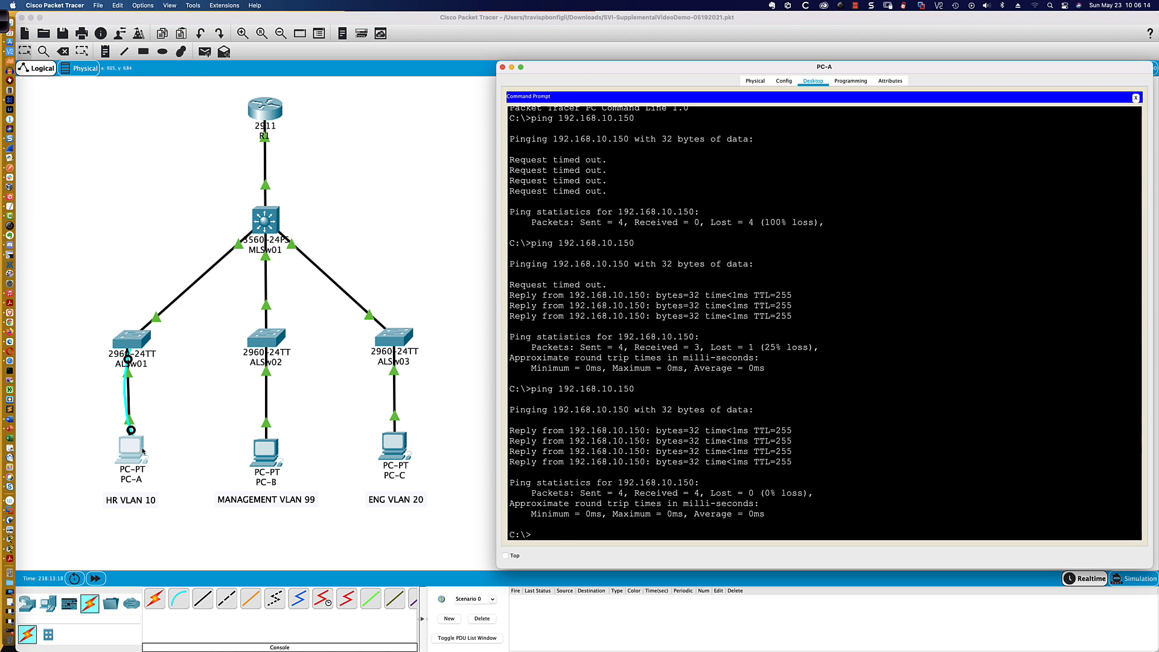
- Create the local user admin with a secret password in ALSw01's global configuration mode
left_click(134, 342)
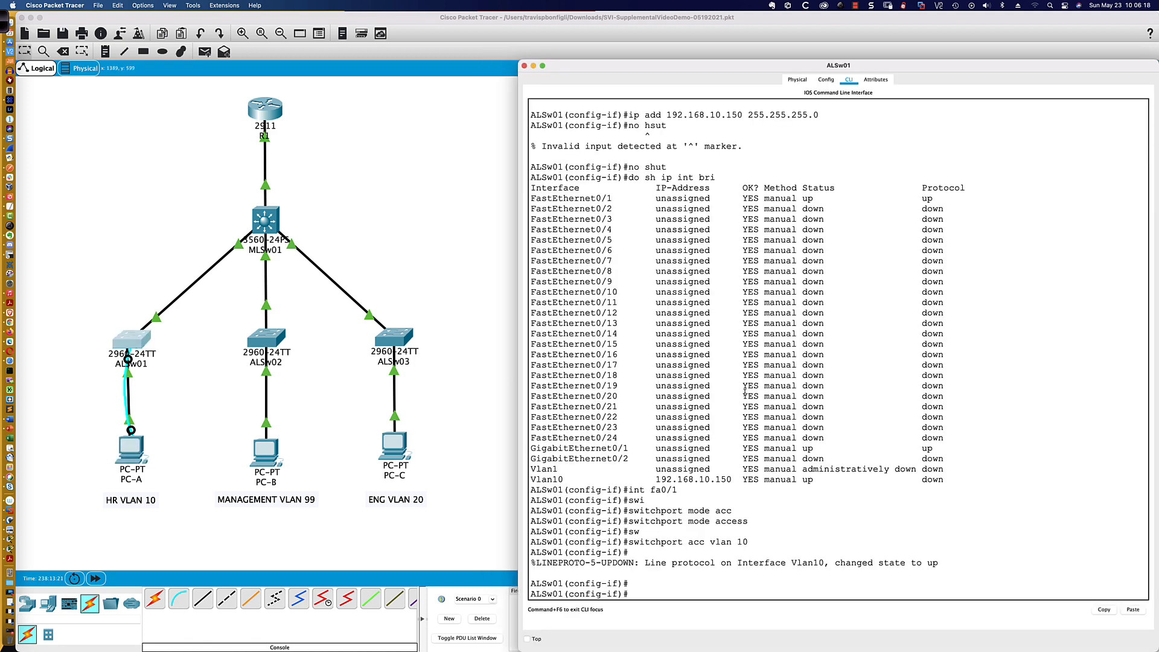
type("exit")
key("Return")
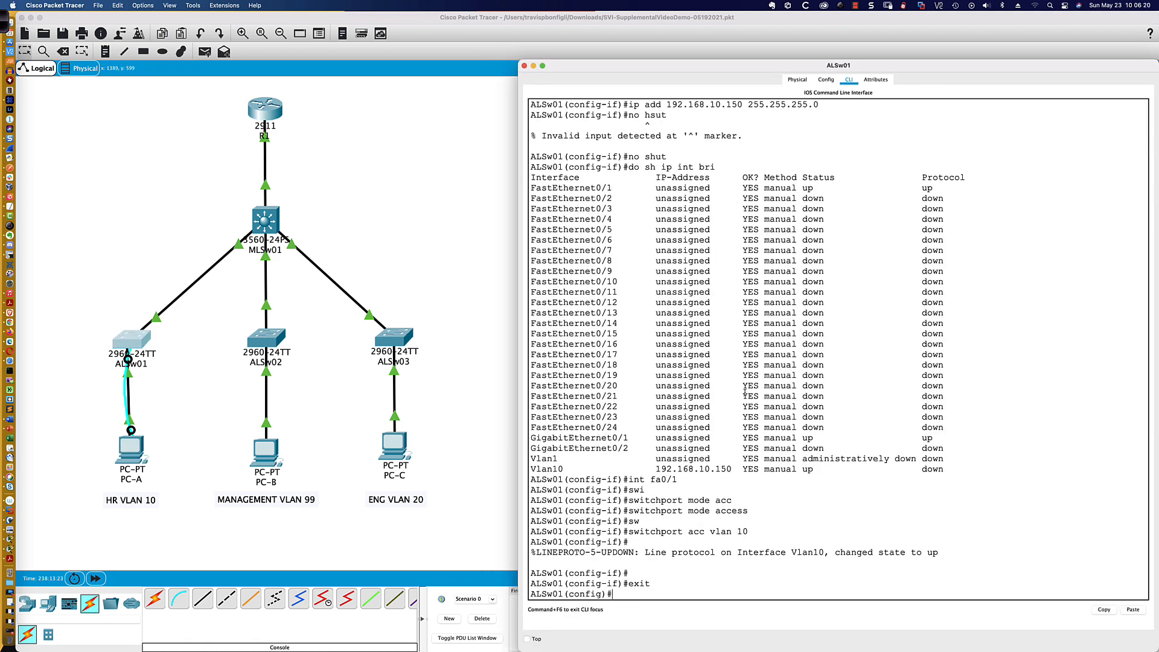
type("username admin sec")
key("Tab")
type("admin")
key("Return")
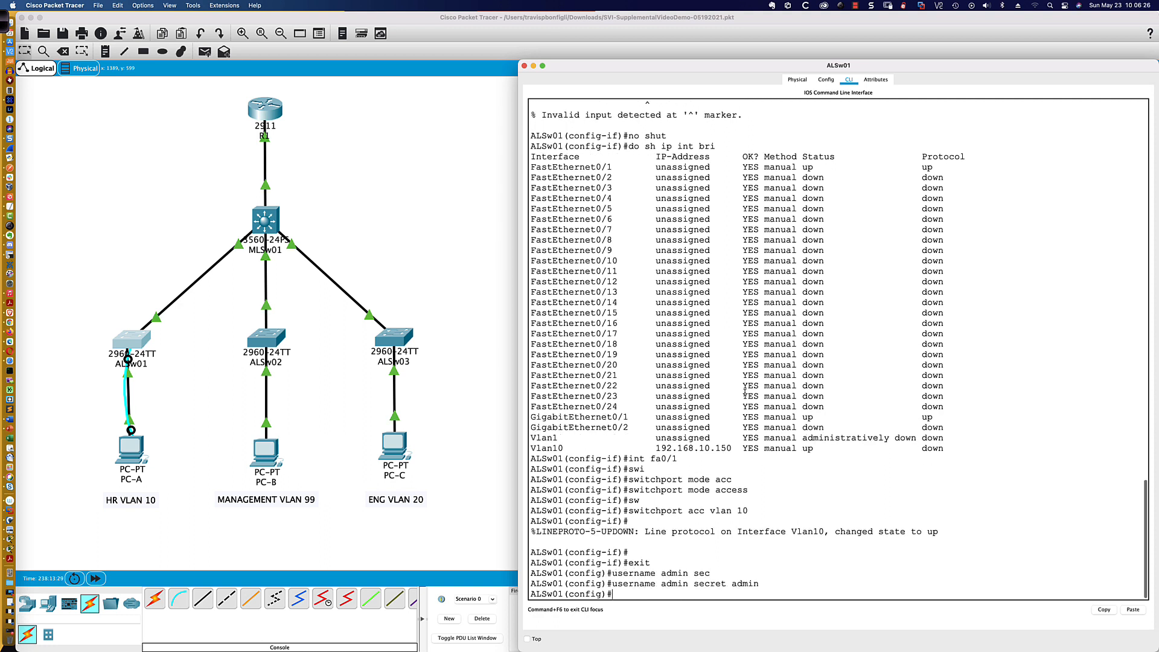
- Set ALSw01's virtual terminal lines vty 0 15 to authenticate with login local
type("line con")
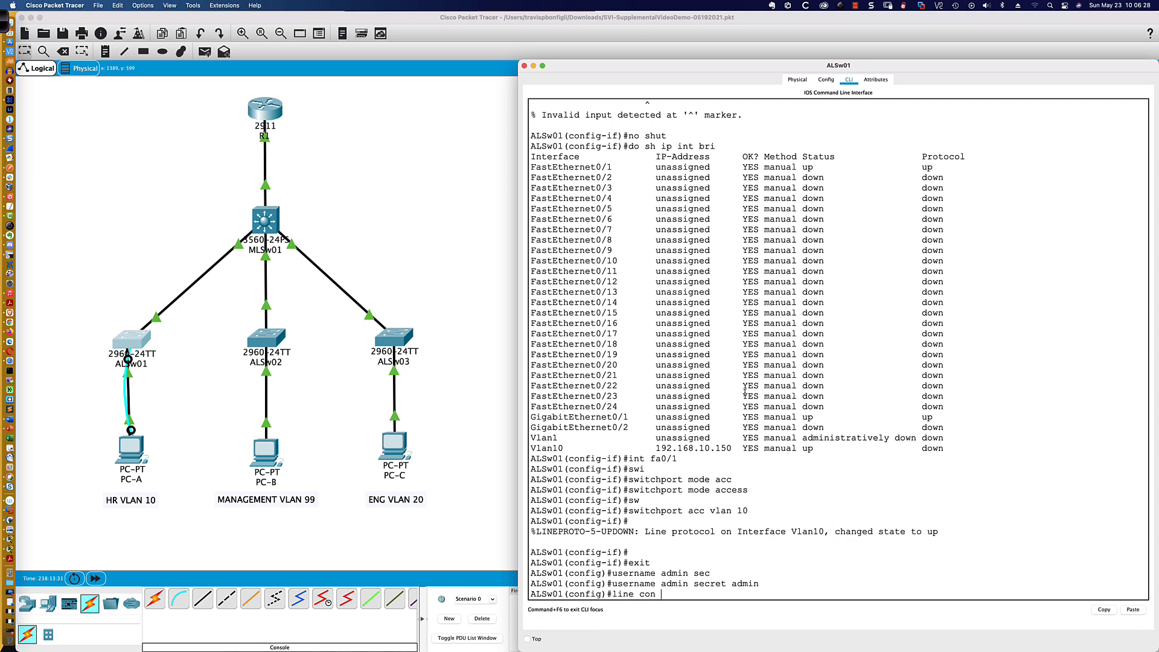
key("BackSpace")
key("BackSpace")
key("BackSpace")
key("BackSpace")
type("vty 0 15")
key("Return")
type("login local")
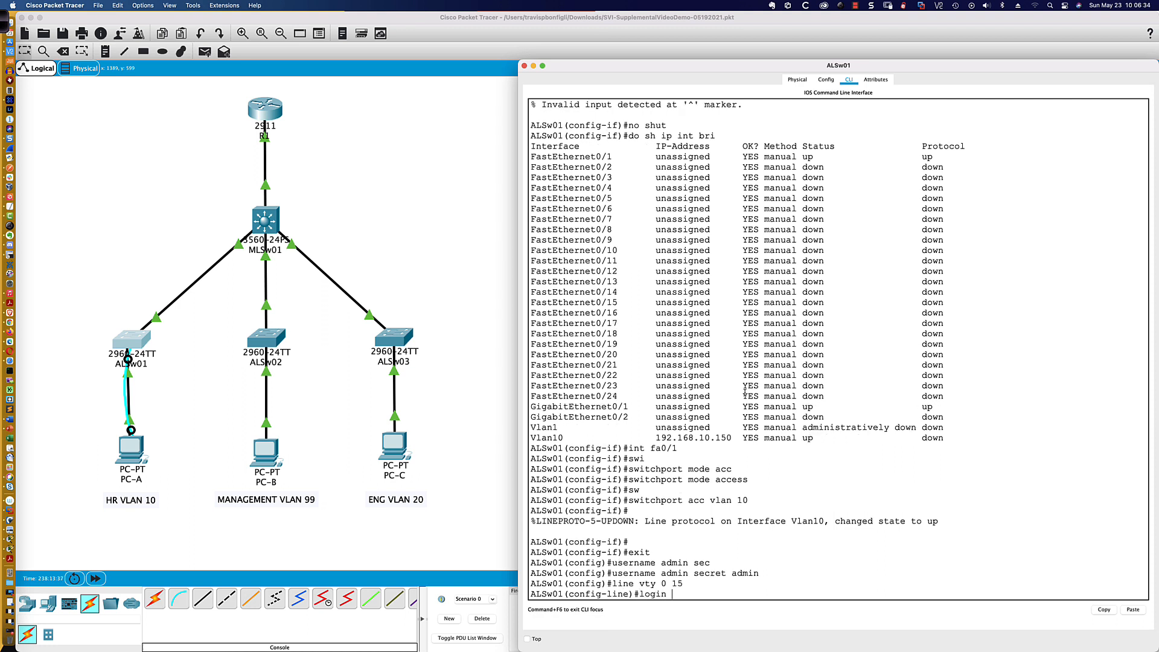
key("Return")
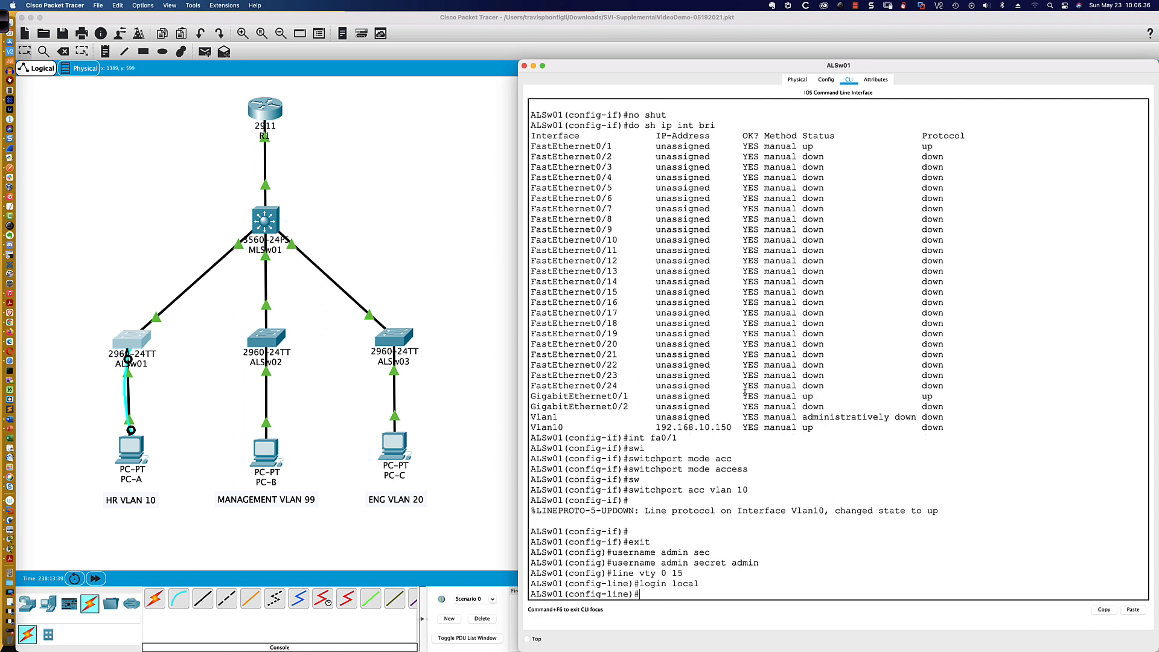
- Restrict the vty lines on ALSw01 to SSH with the transport input ssh command
type("trans")
key("Tab")
type("input ssh")
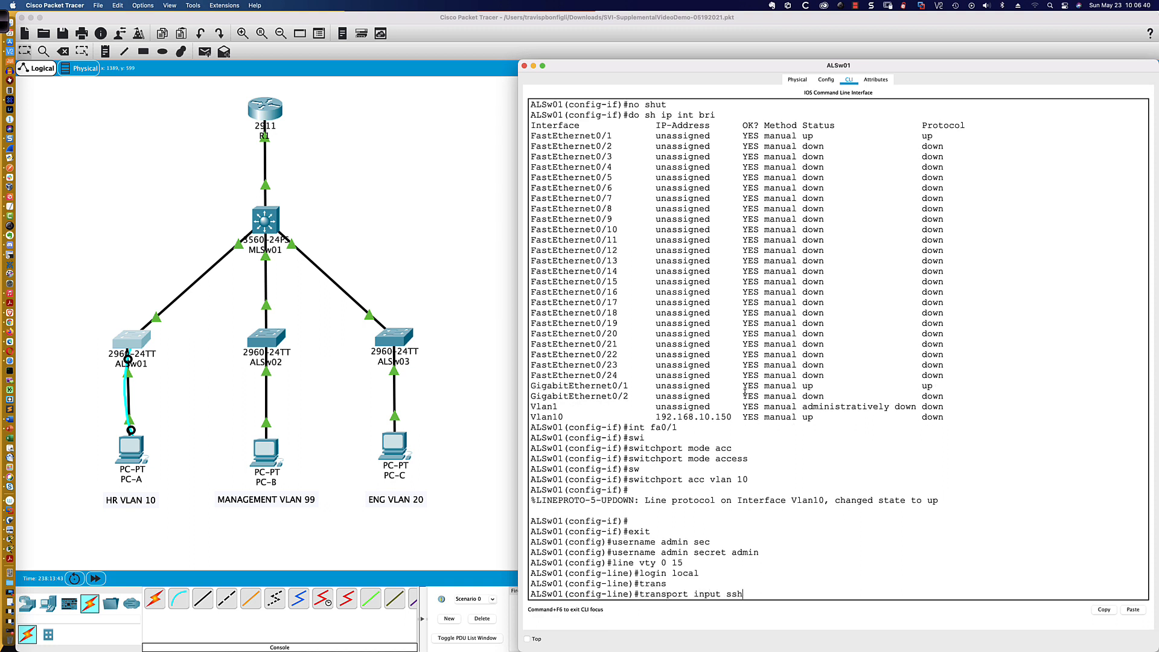
key("Return")
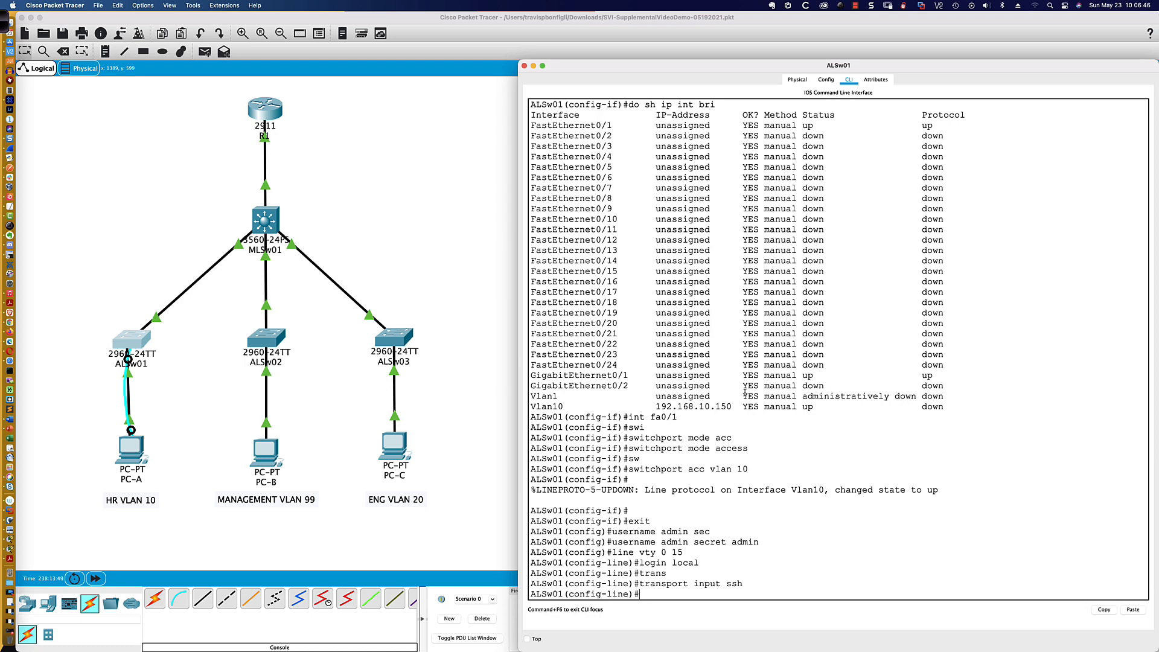
- Try to open an SSH session from PC-A to 192.168.10.150 as user admin
left_click(121, 450)
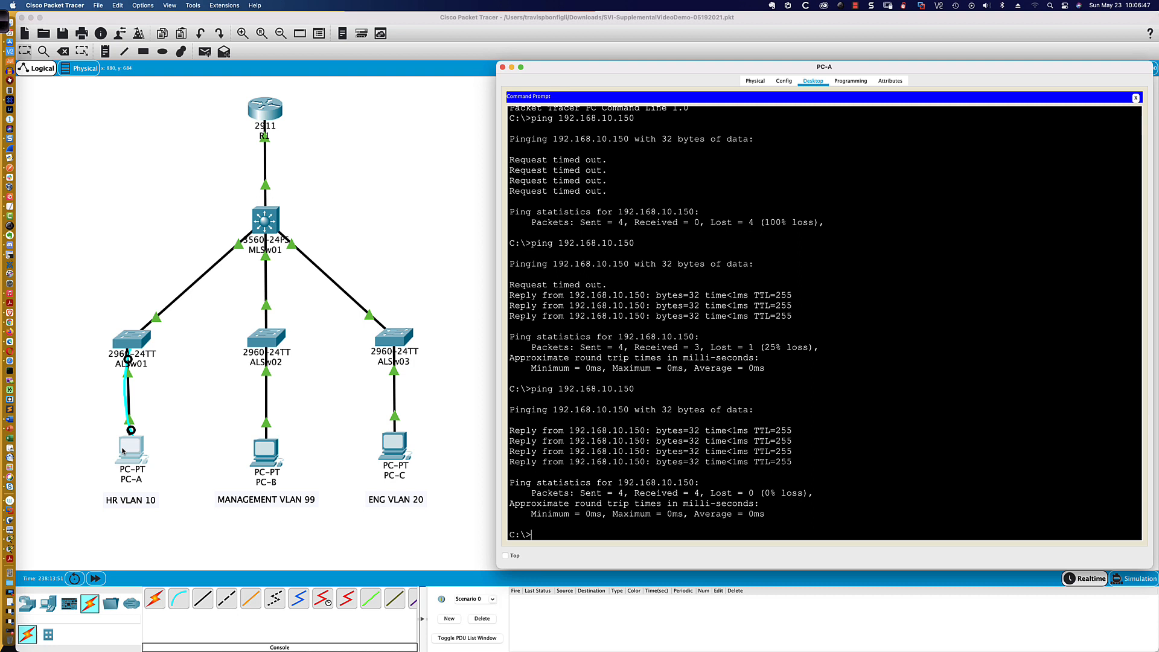
left_click(904, 438)
type("ssh")
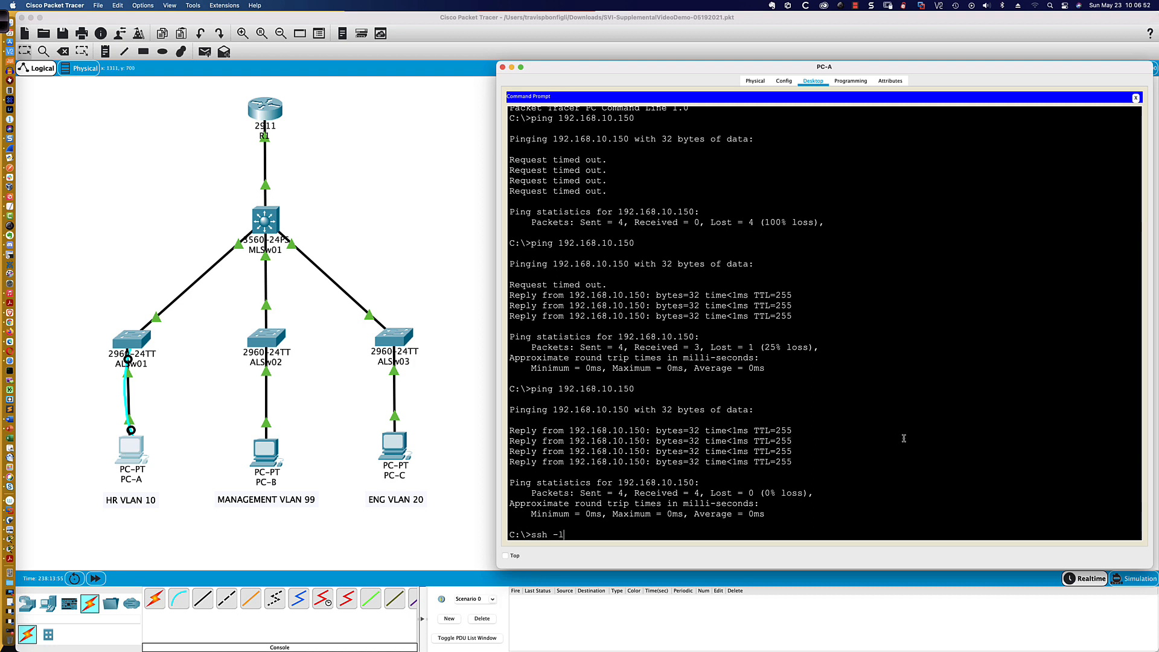
type(" -l admin 192")
type(".168.10.150")
key("Return")
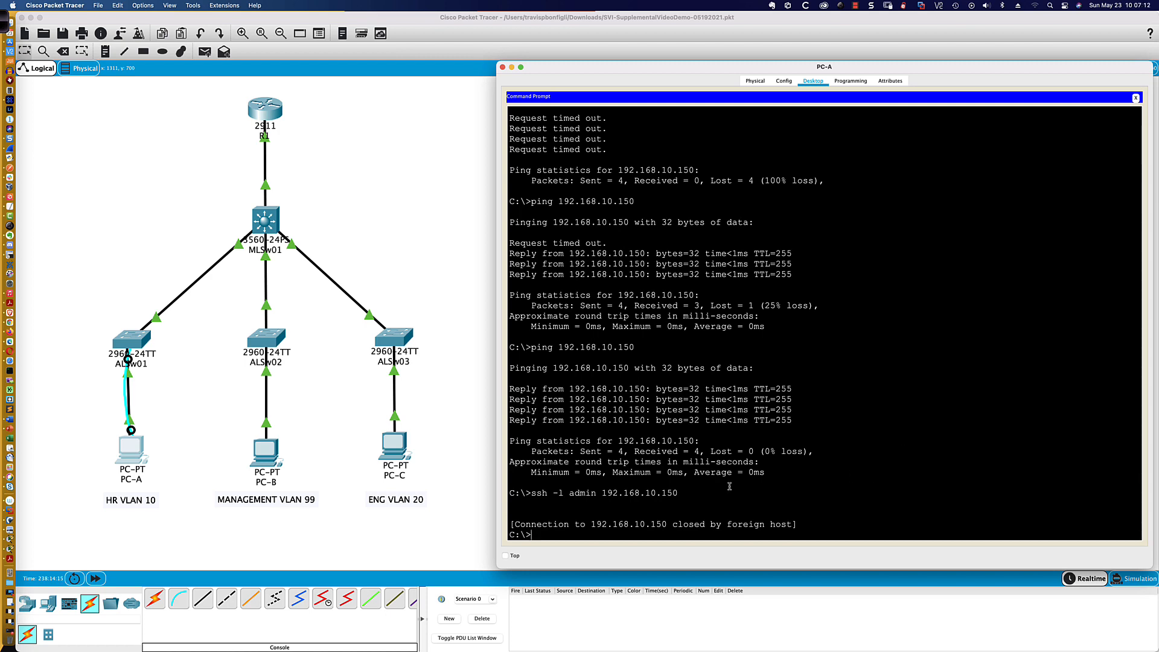
- Review ALSw01's running configuration for the login and SSH settings, and retry the SSH connection from PC-A
left_click(144, 344)
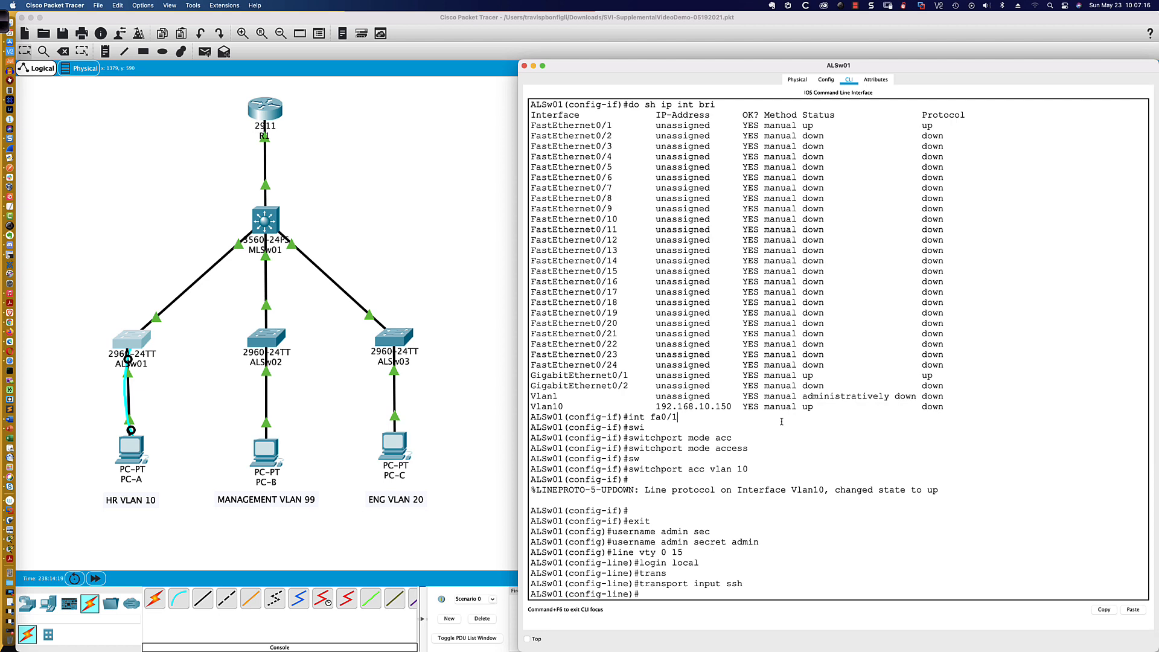
type("do sh run")
key("Return")
key("space")
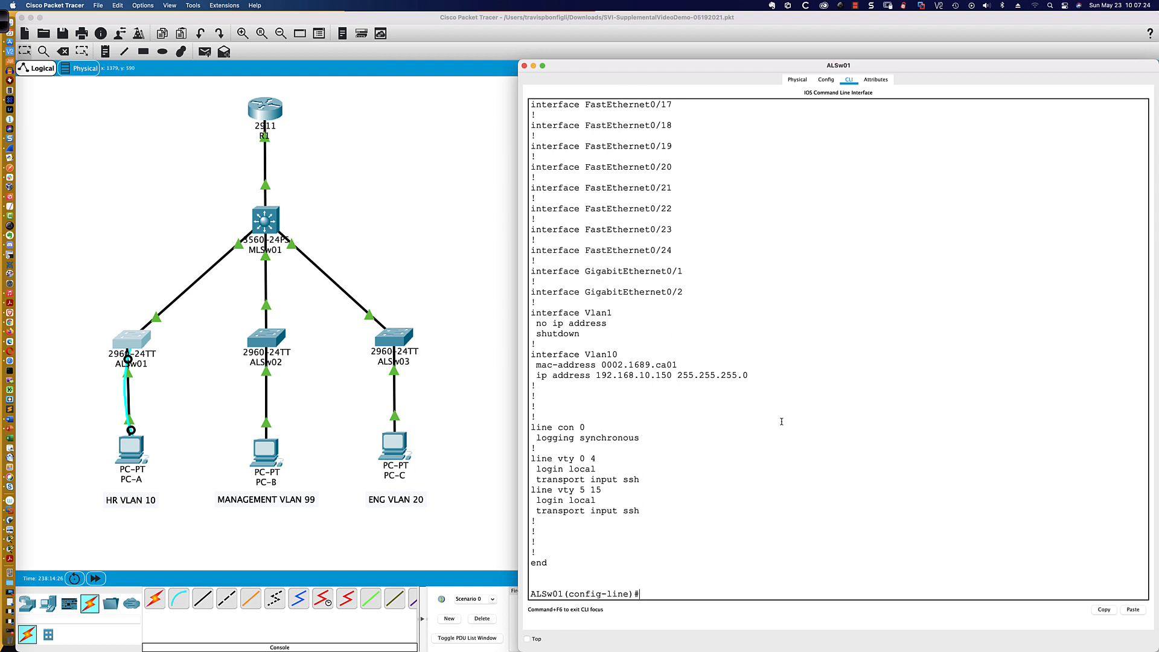
scroll(722, 432, "up", 10)
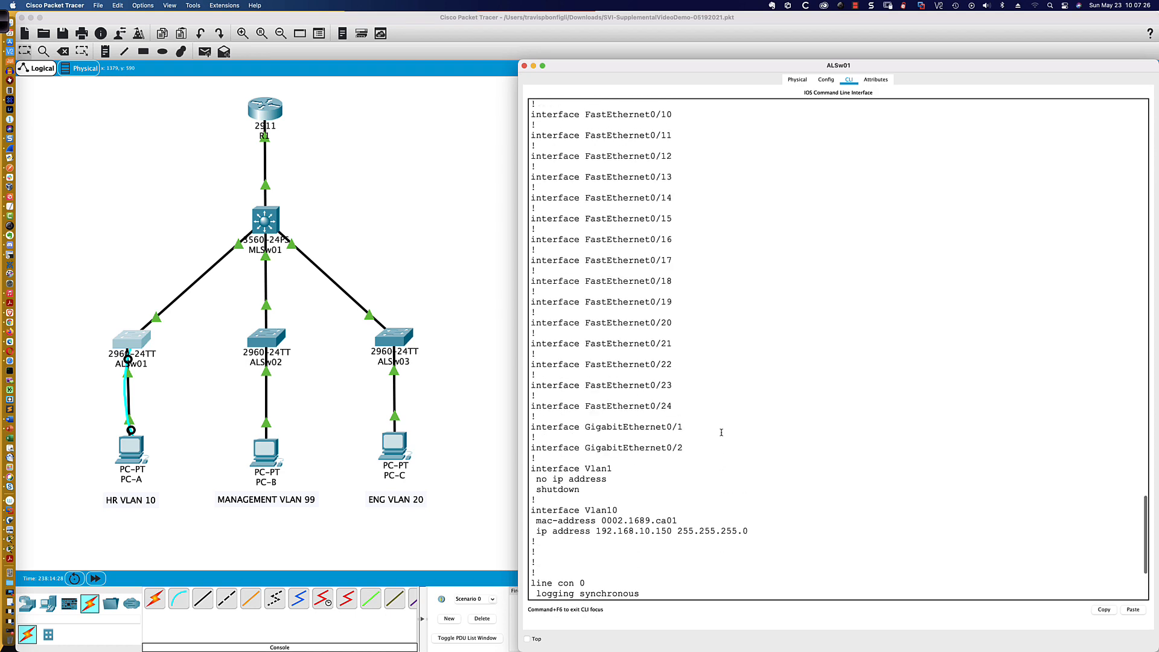
scroll(722, 433, "up", 5)
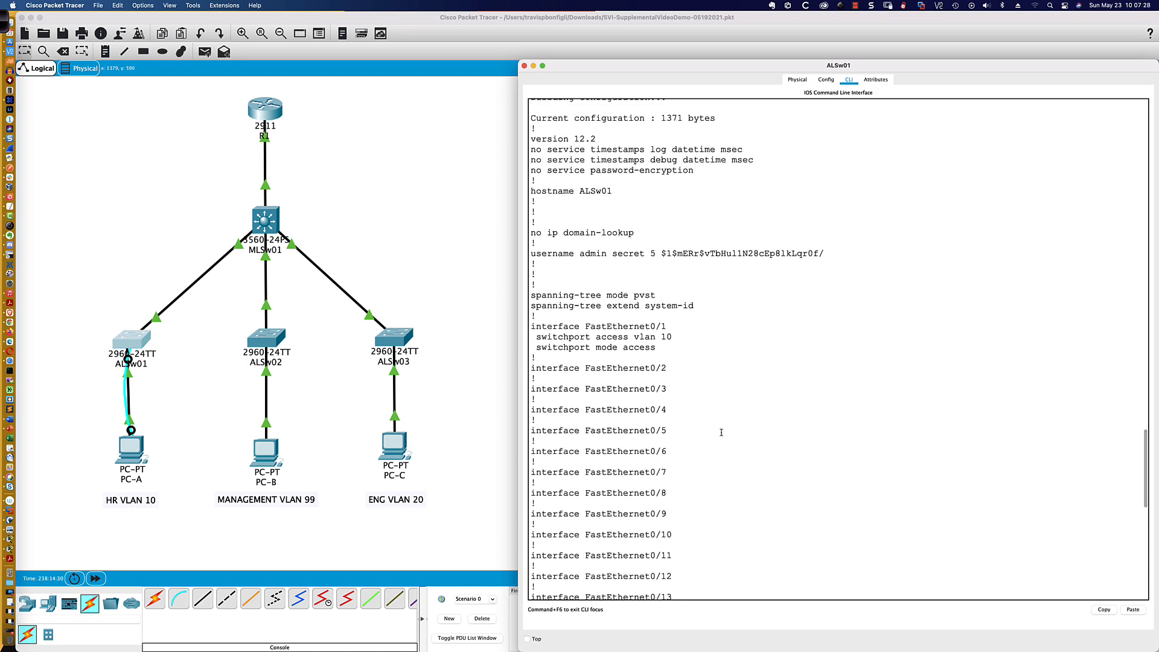
scroll(722, 432, "down", 15)
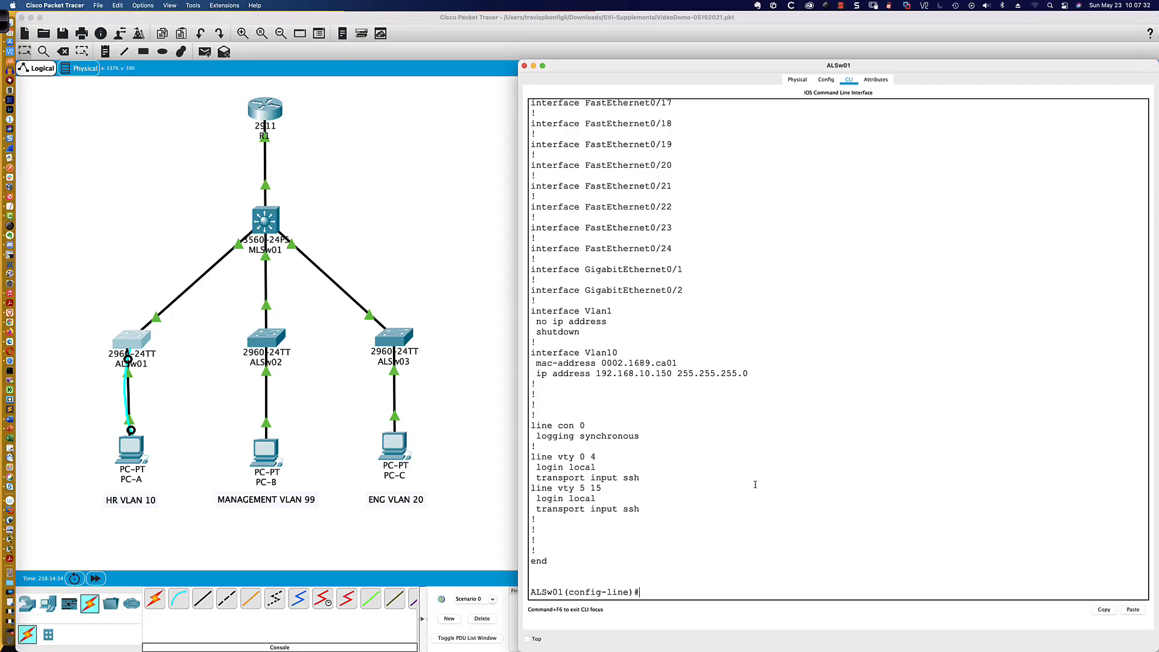
left_click(131, 450)
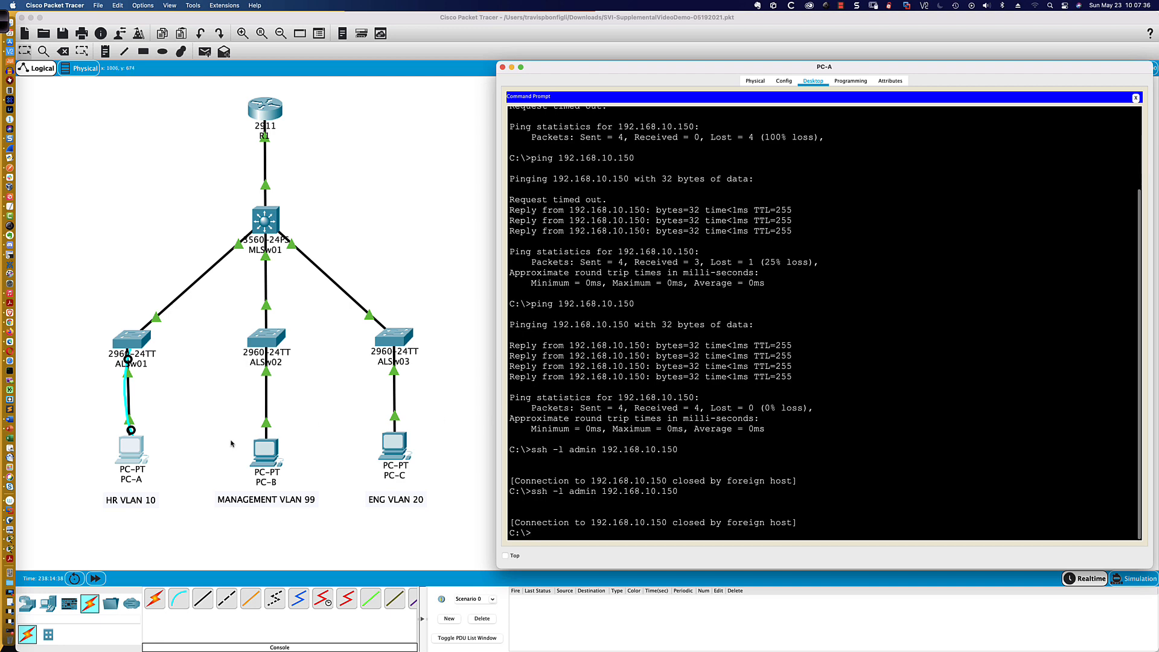
- List the available line configuration commands on ALSw01 and exit to global configuration mode
left_click(132, 344)
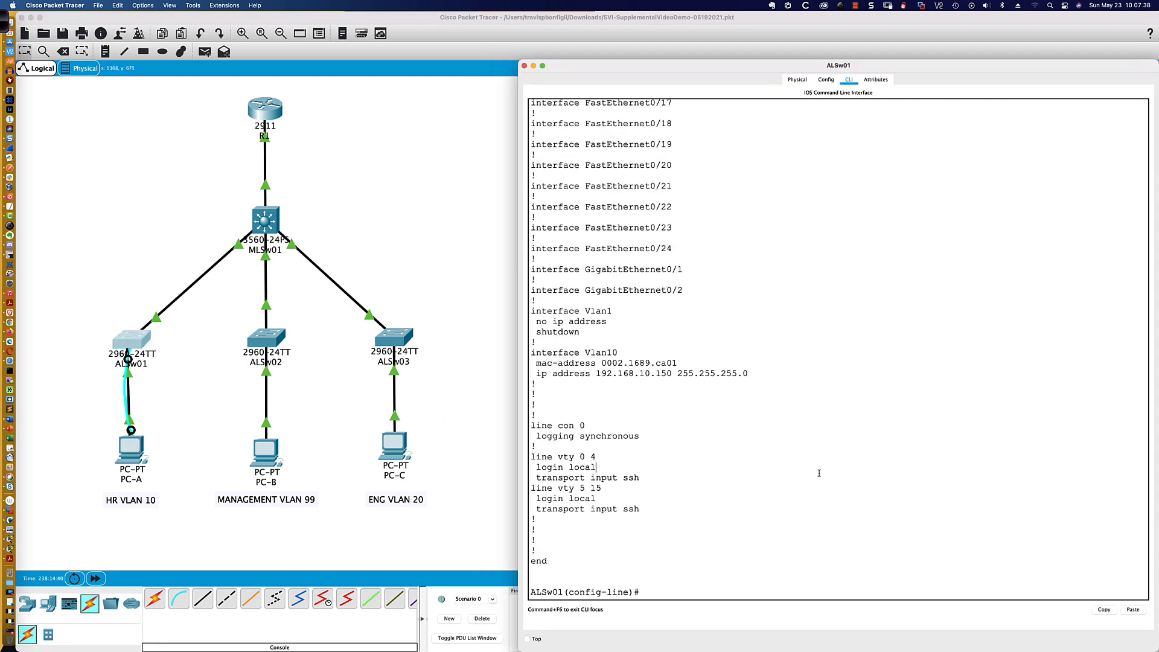
type("?")
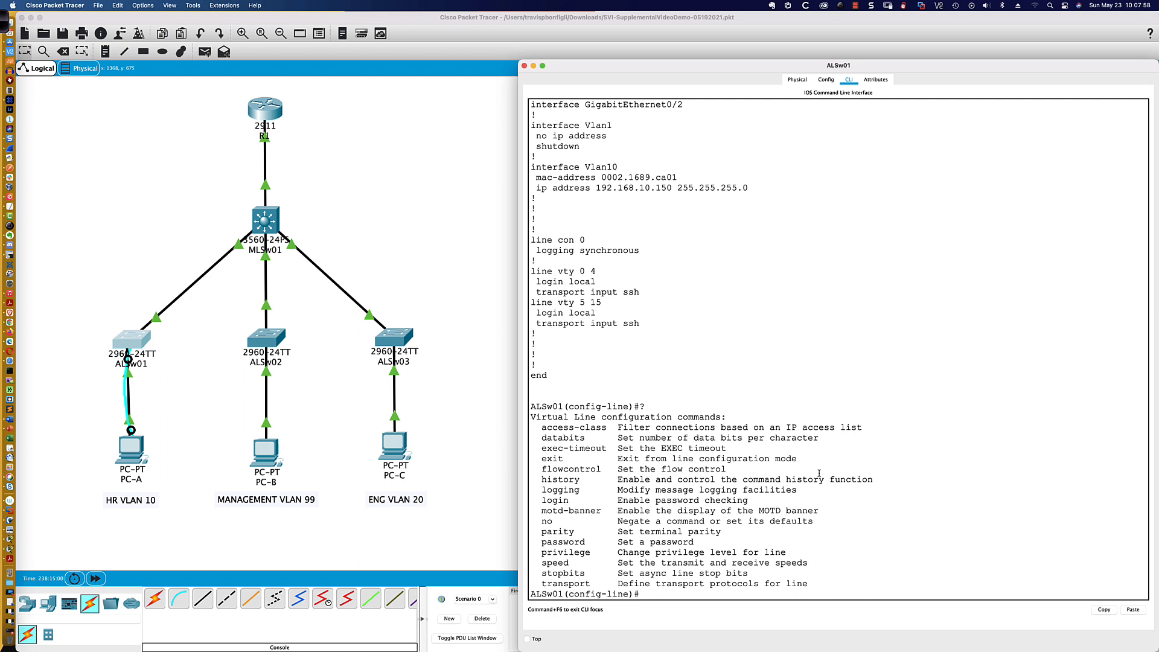
key("Return")
key("Return")
key("Return")
type("exit")
key("Return")
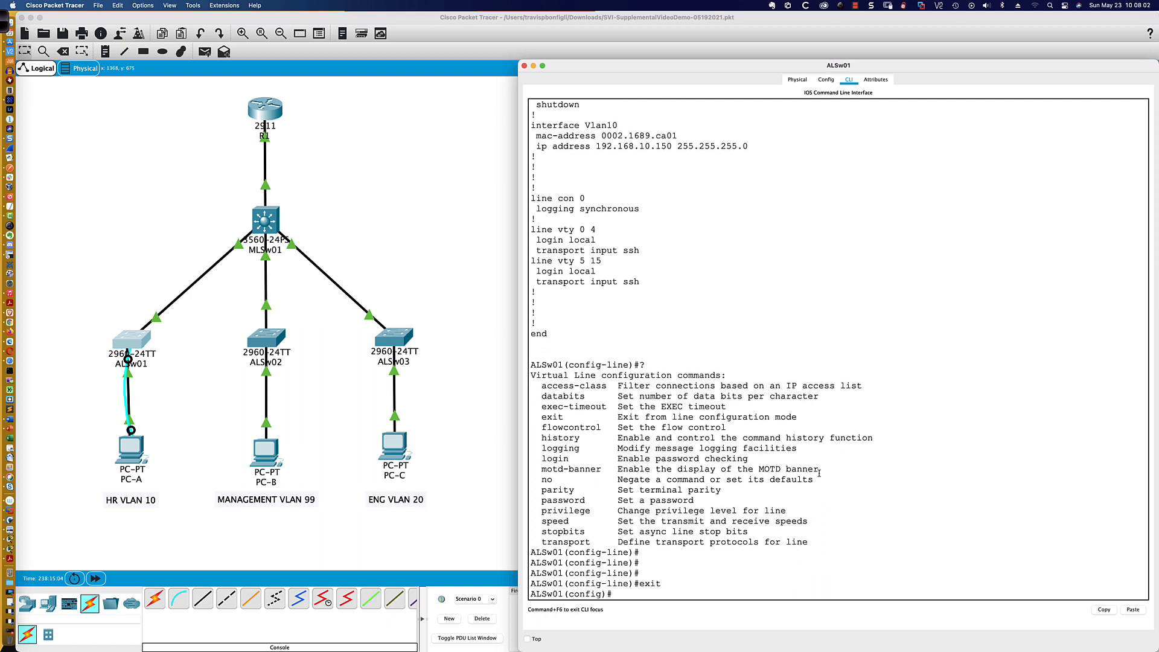
key("Return")
key("Return")
key("Return")
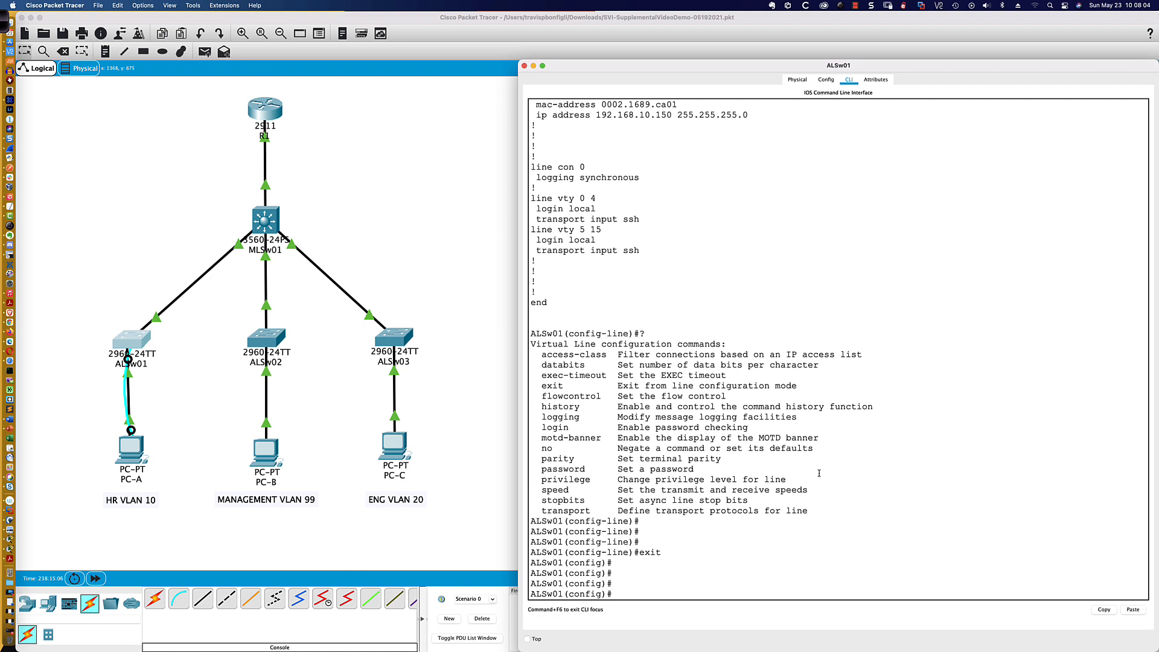
- Set ALSw01's IP domain name to ccie.com
type("ip domain")
key("Tab")
type("-n")
key("Tab")
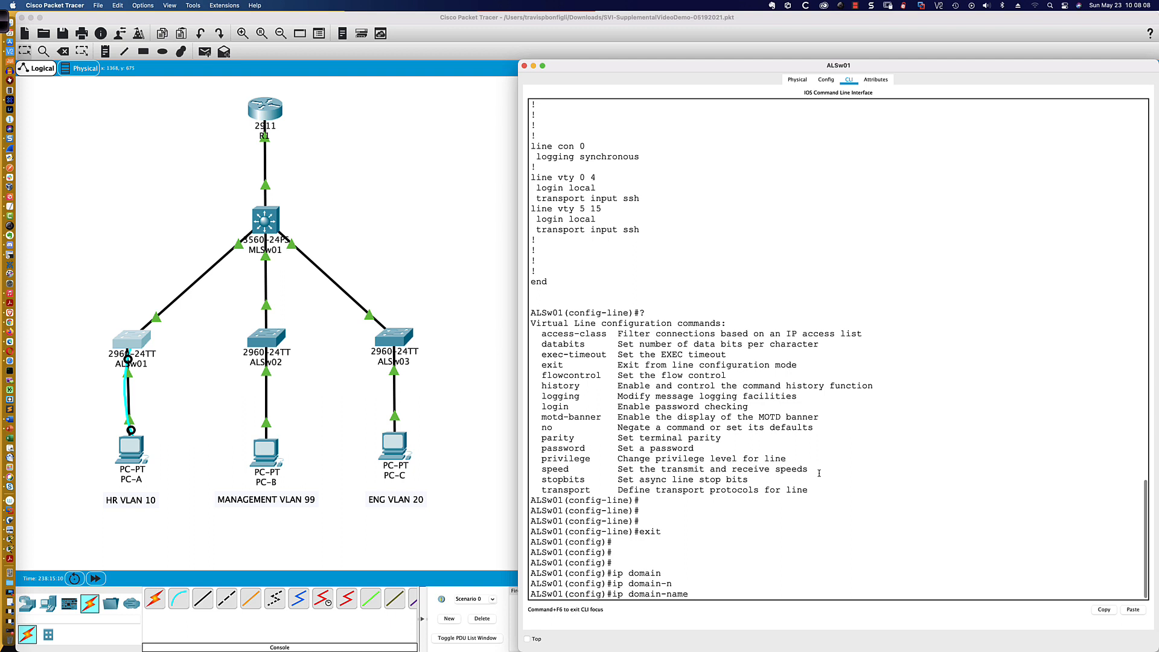
type("ccie.co")
type("m")
key("Return")
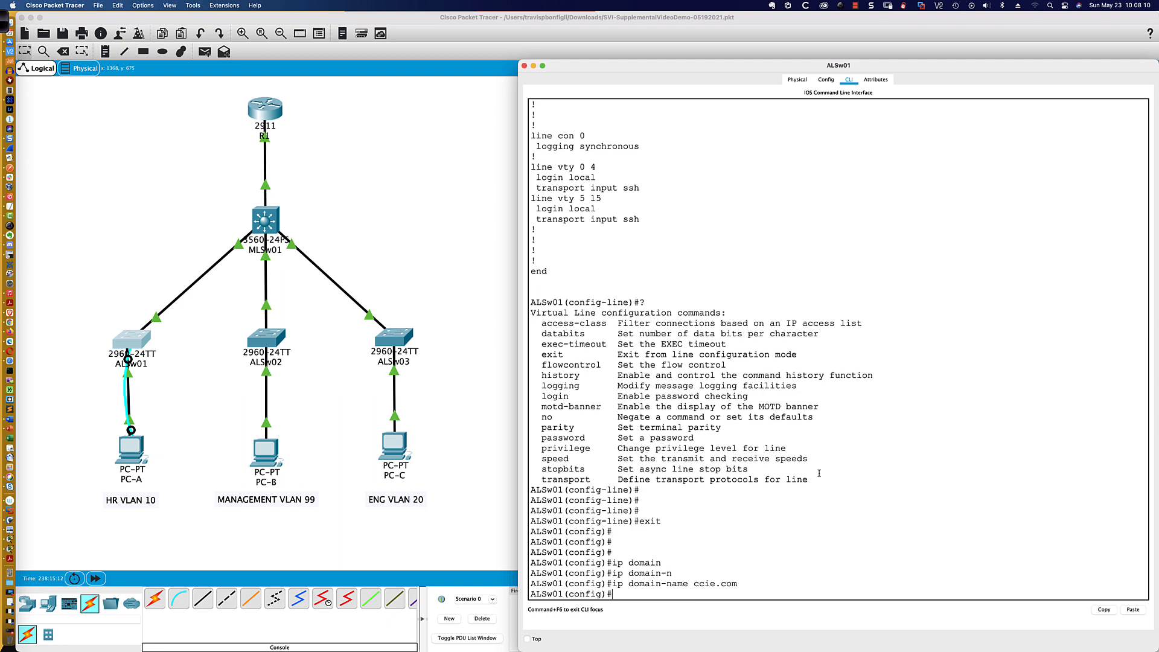
- Generate RSA keys with a 1024-bit modulus on ALSw01
type("cryp")
key("Tab")
type("key gener")
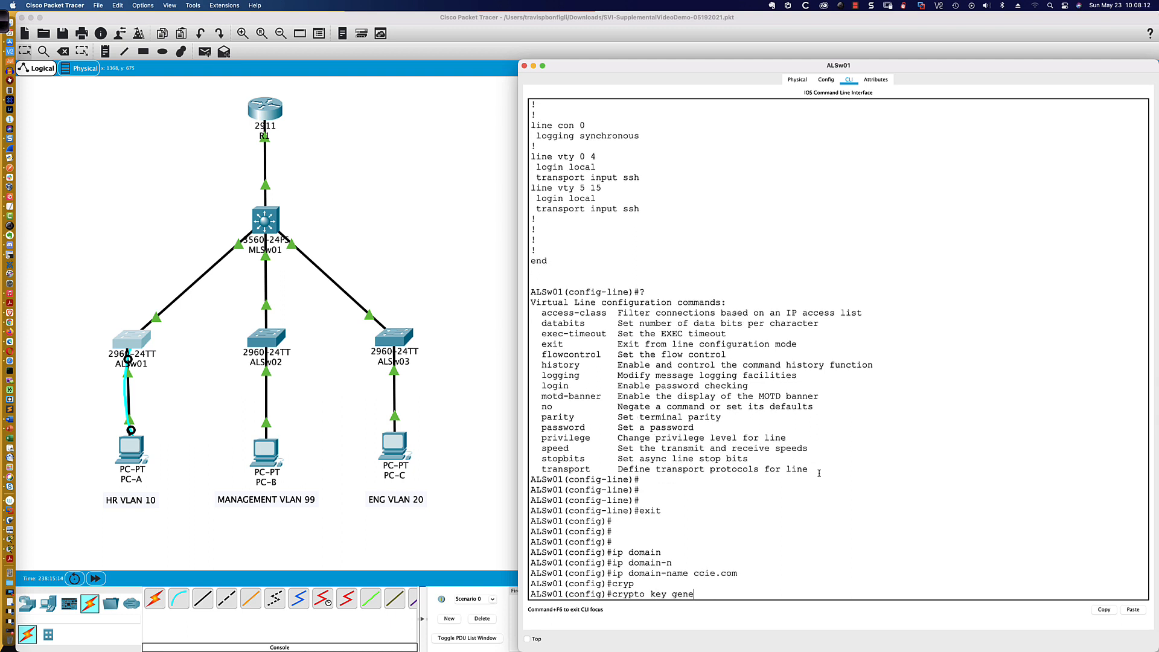
key("Tab")
type("rsa")
key("Tab")
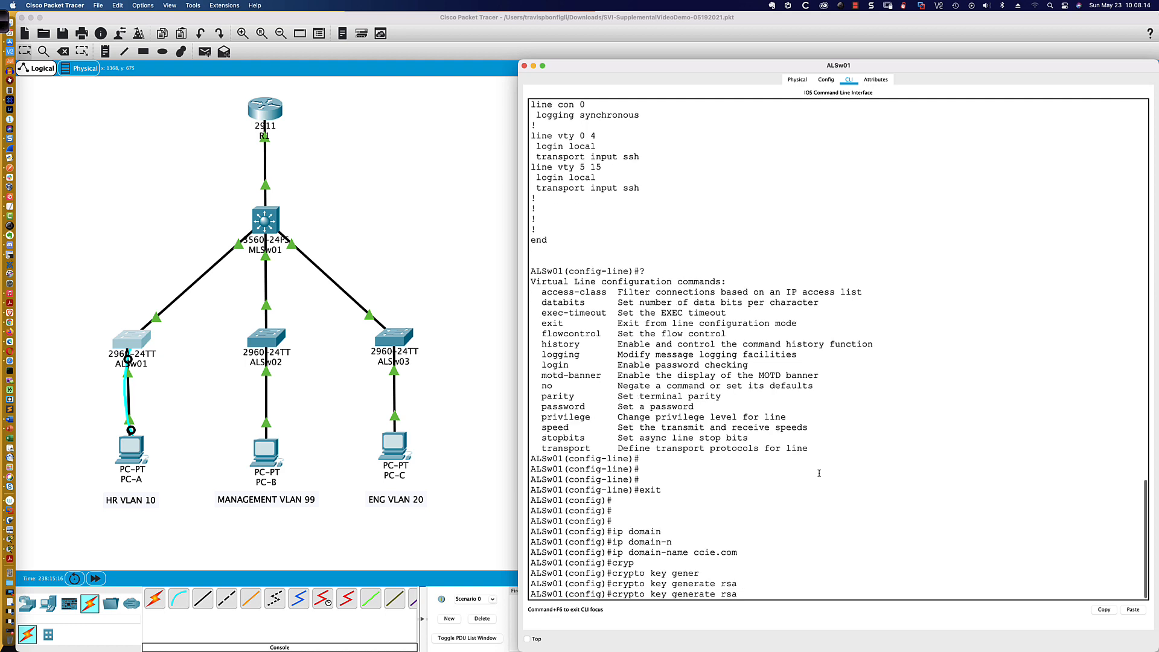
key("Return")
type("1024")
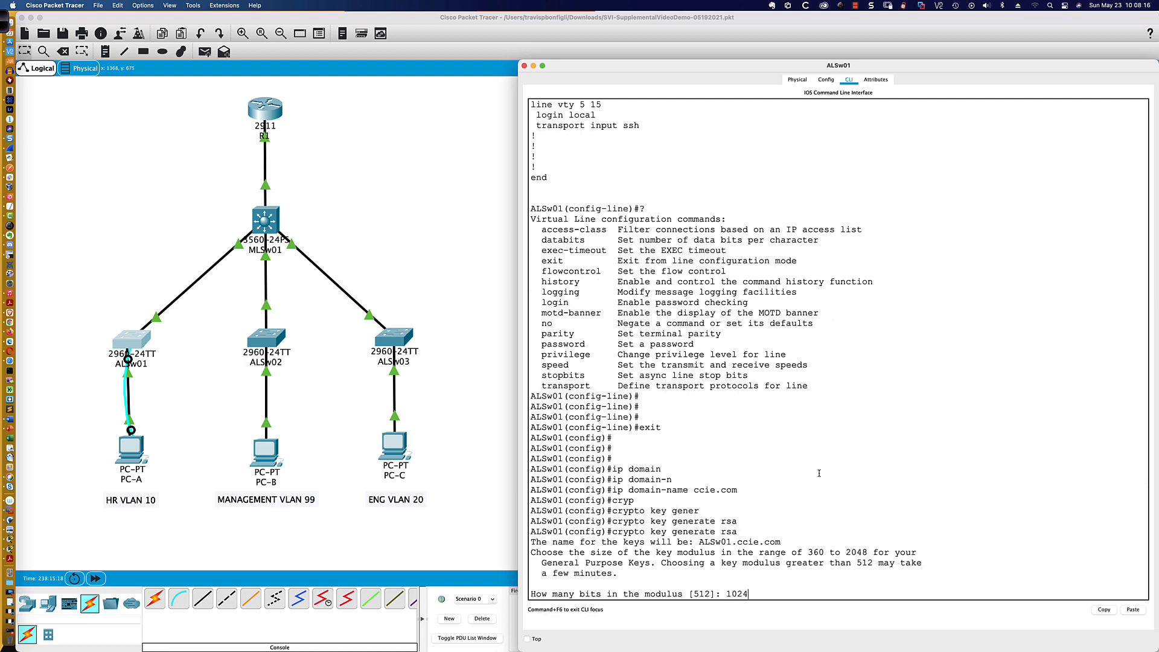
key("Return")
key("Return")
key("Return")
key("Return")
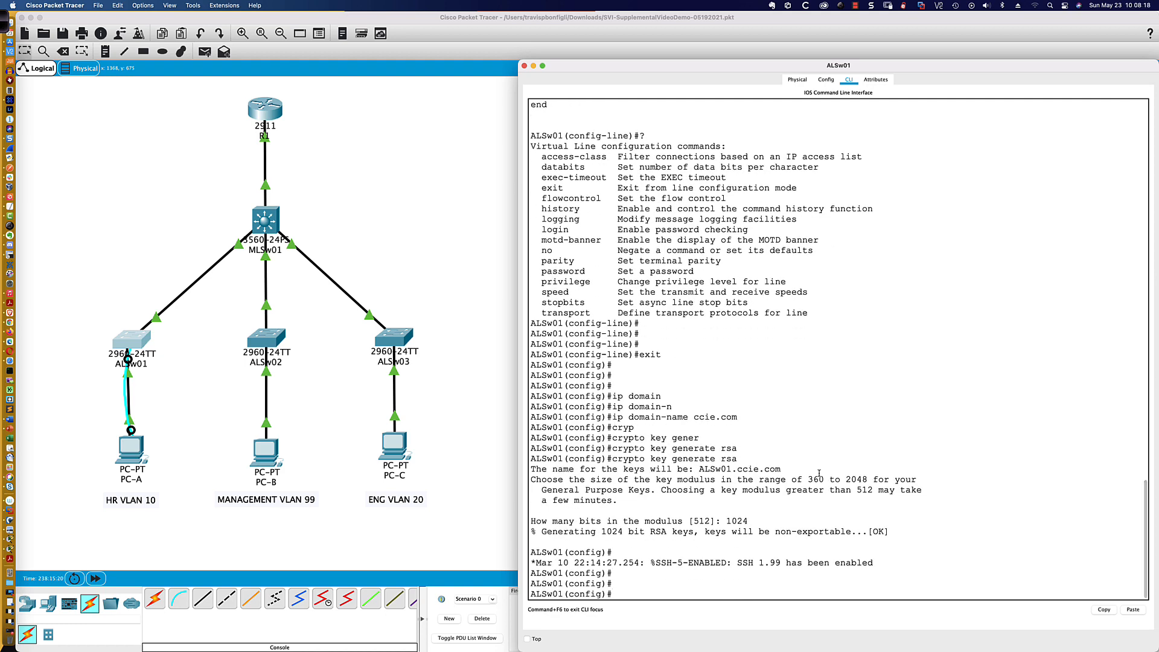
- Set ALSw01 to use SSH version 2
type("ip ssh ver 2")
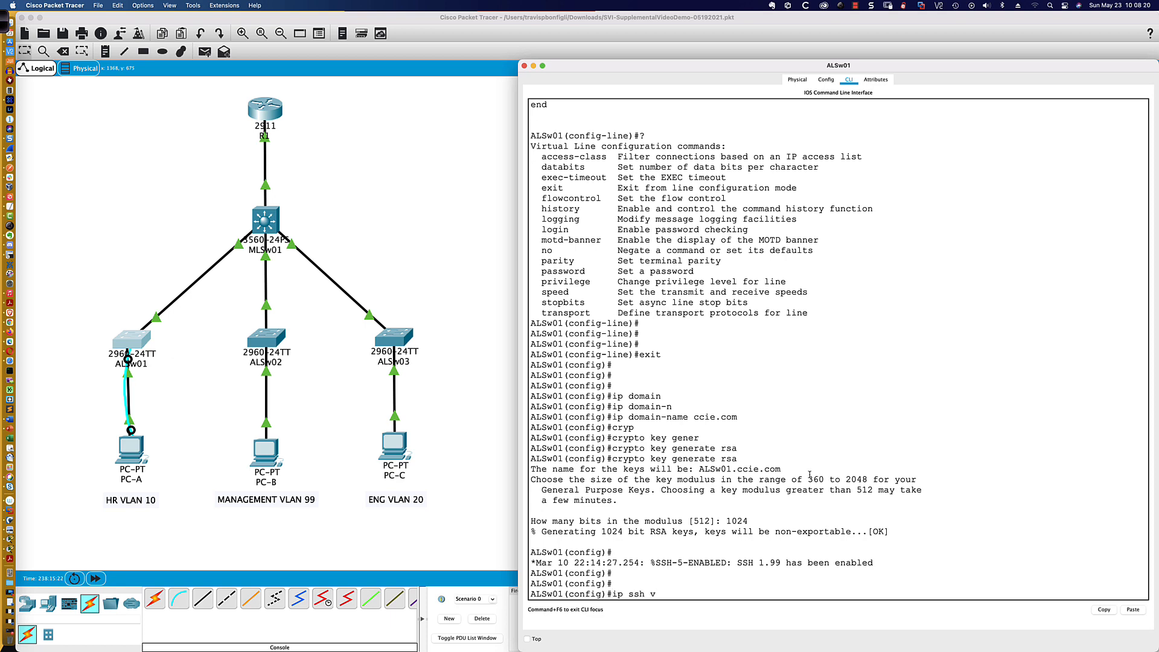
key("Return")
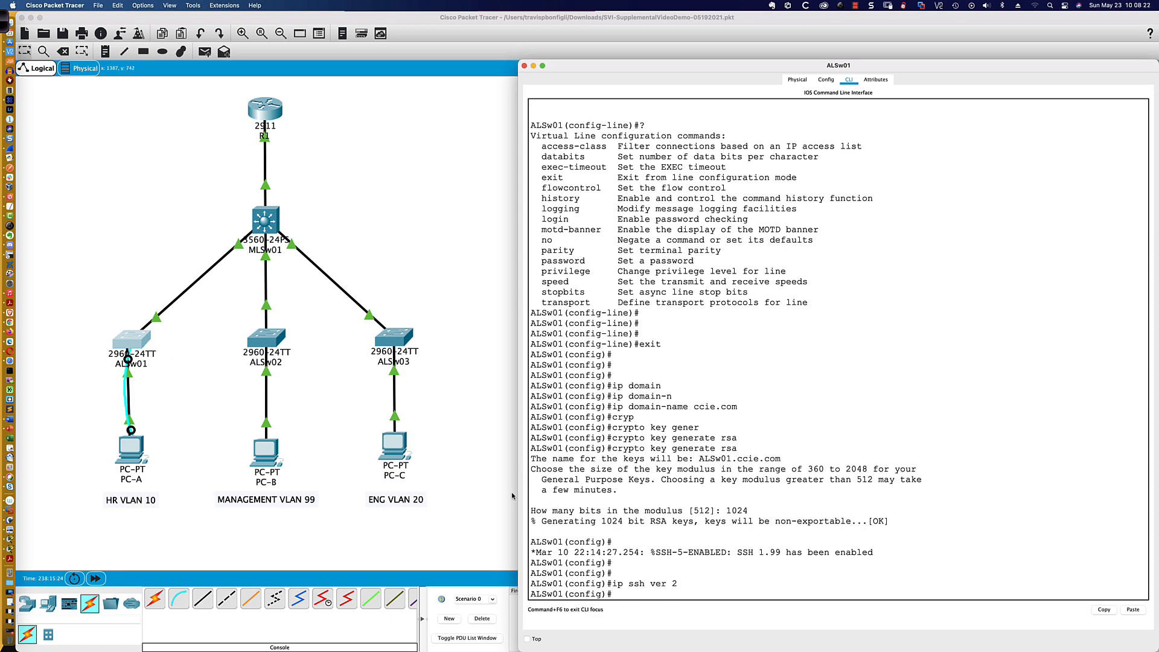
- Open an SSH session from PC-A to 192.168.10.150 as user admin, entering the account password
left_click(136, 447)
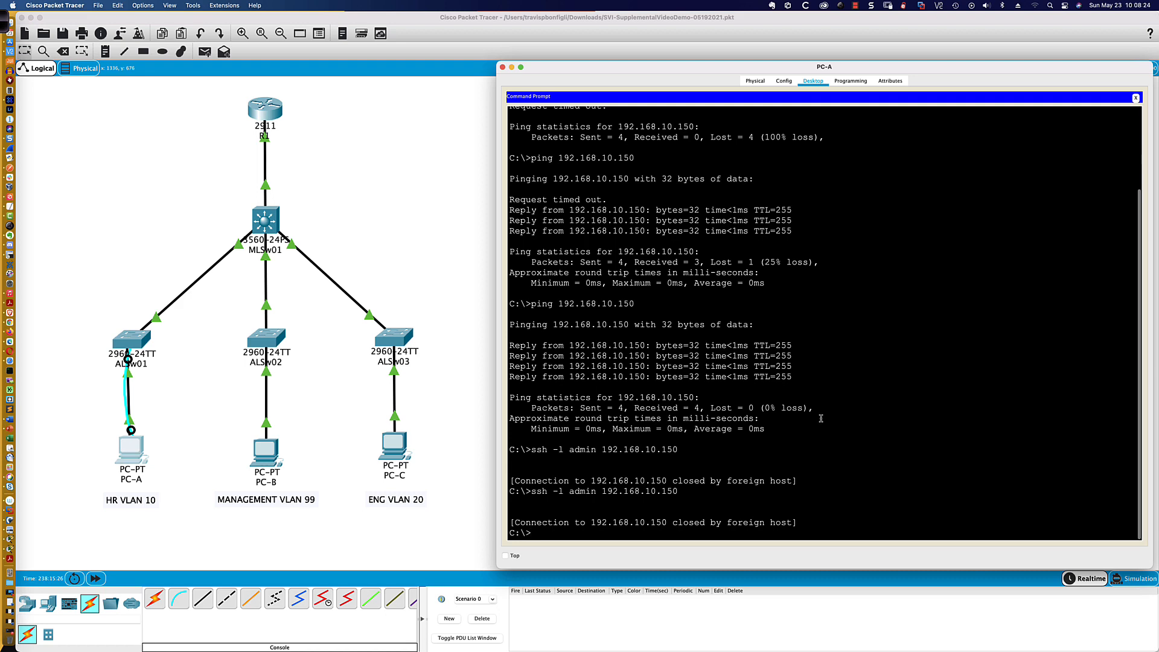
key("Up")
key("Return")
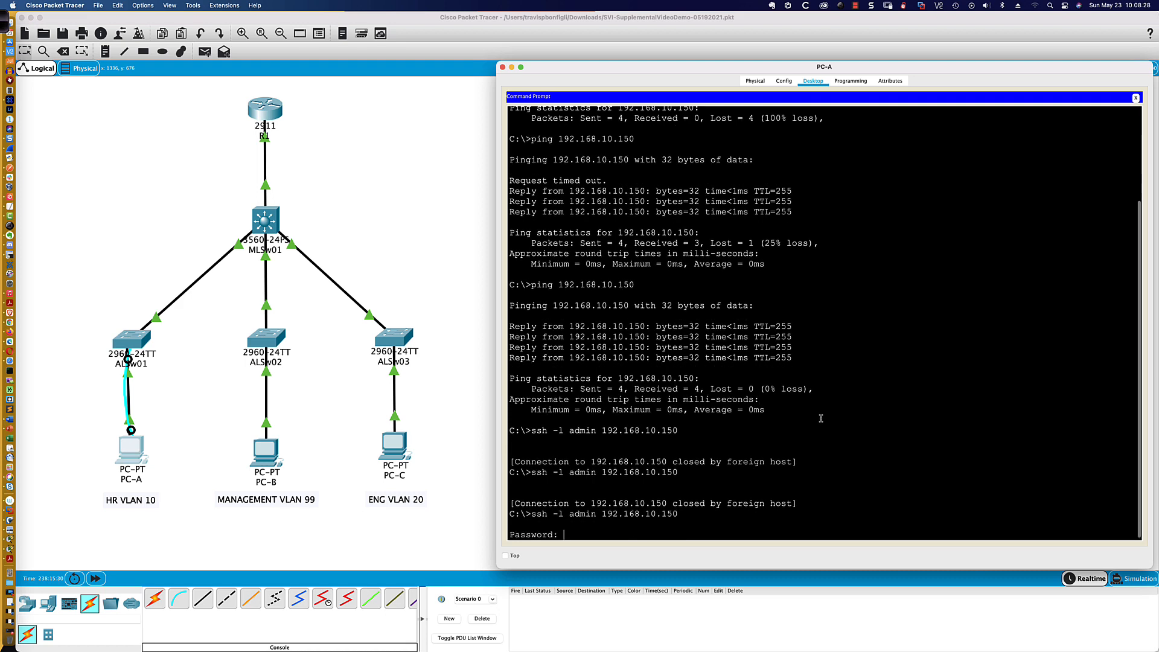
key("Return")
key("Return")
key("Return")
key("Return")
key("Return")
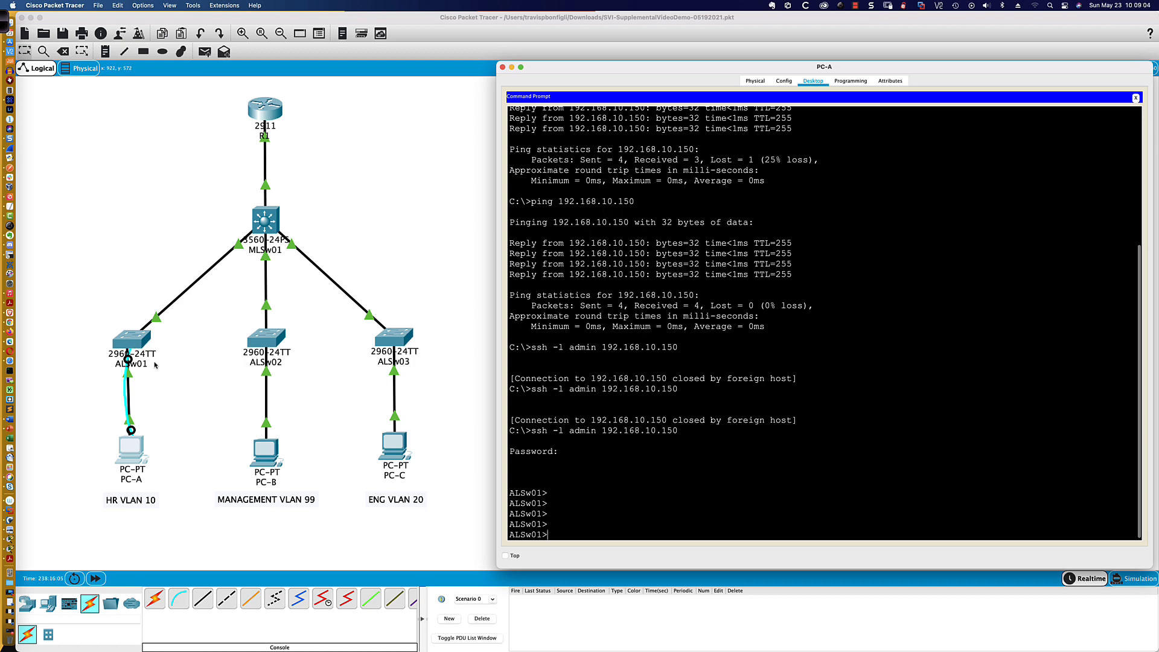
- Open the command line of ALSw02 and enter global configuration mode
left_click(130, 349)
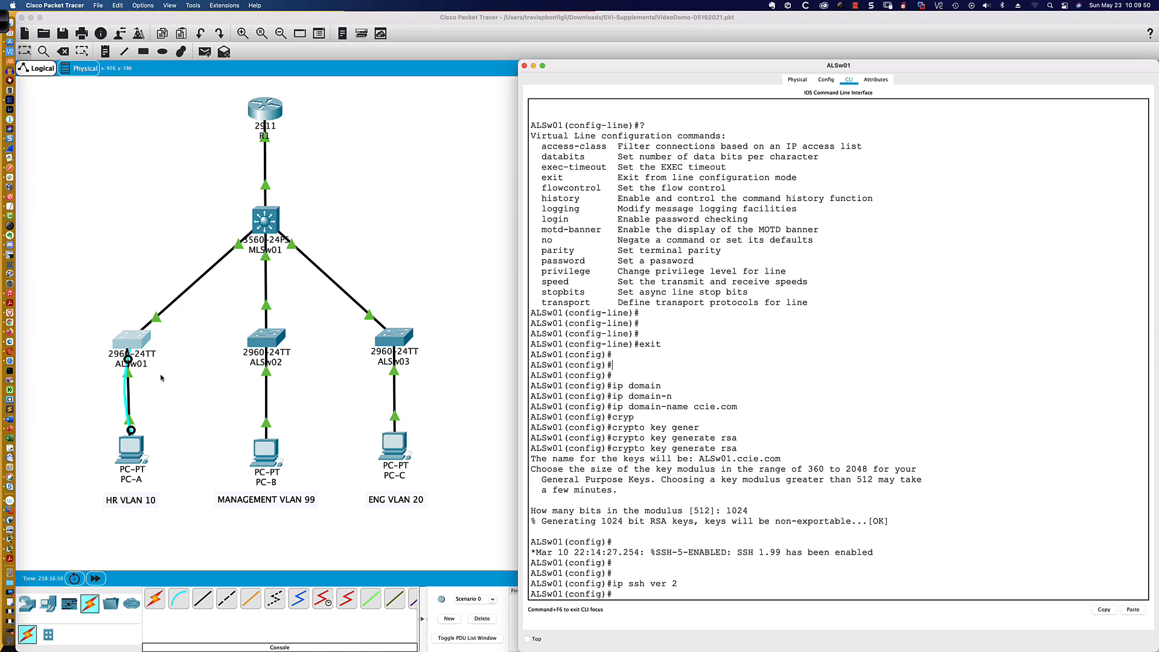
left_click(266, 340)
key("Return")
key("Return")
key("Return")
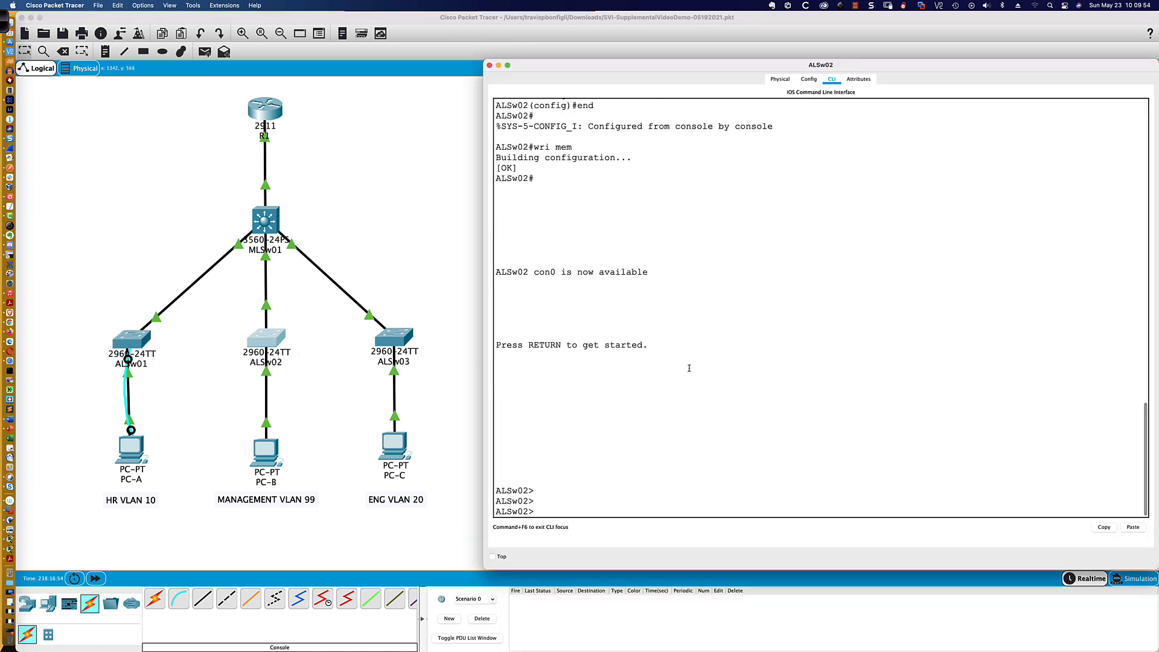
type("en")
key("Return")
type("conf t")
key("Return")
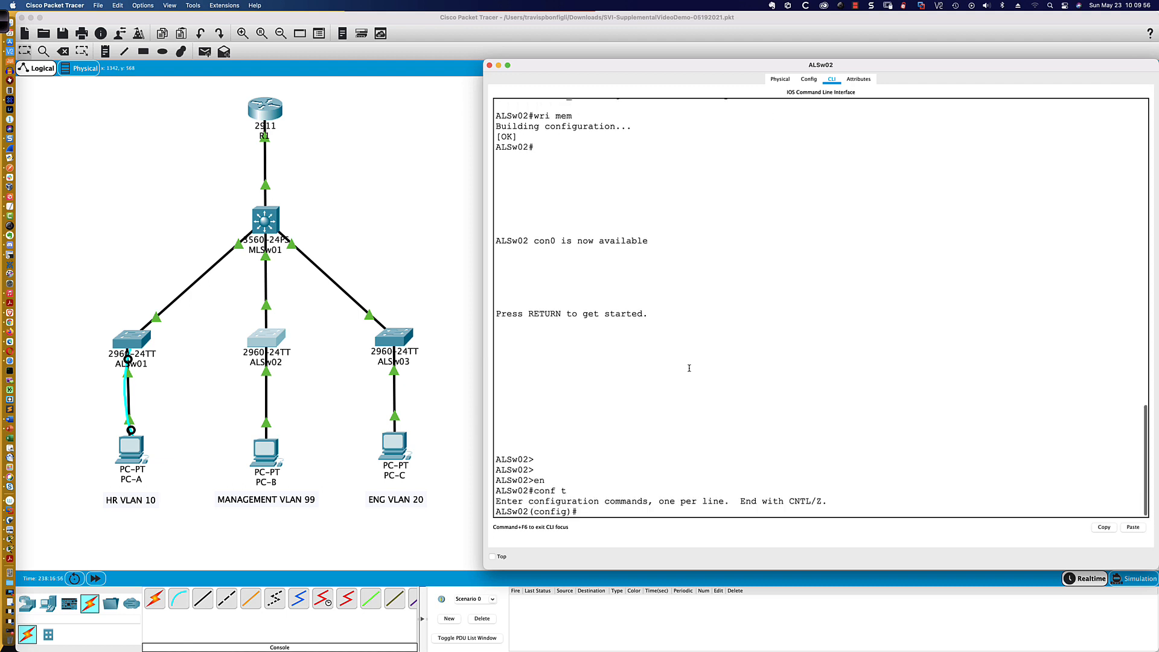
- Create VLAN 99 on ALSw02 and name it MGMT
type("vlan 99")
key("Return")
type("name MA")
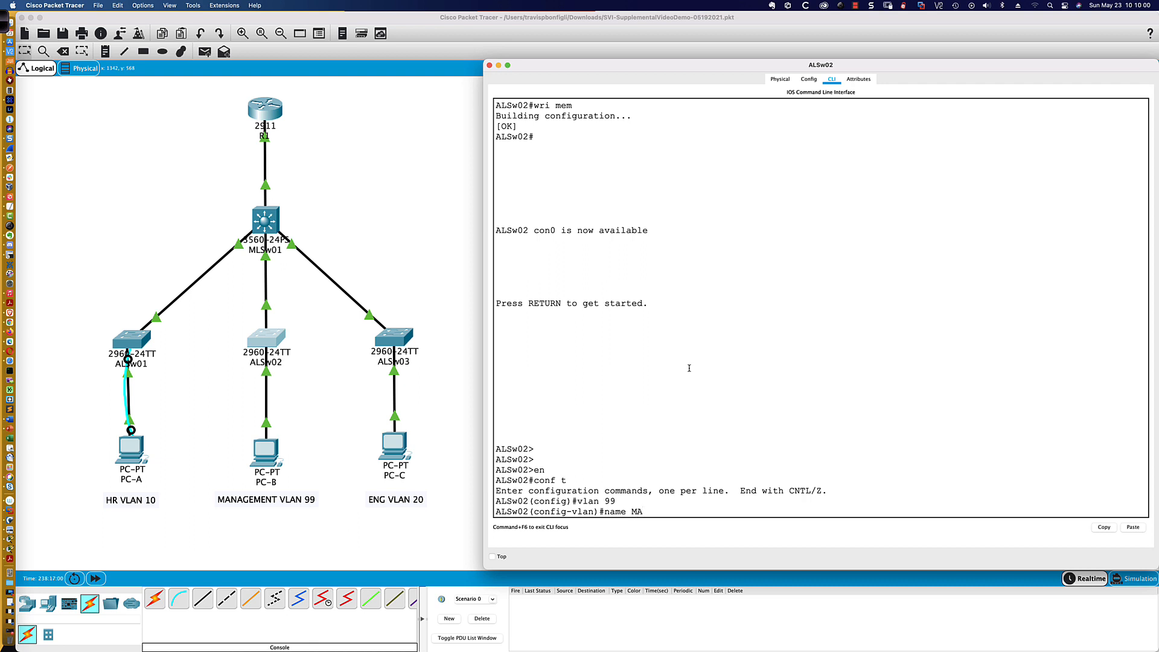
key("BackSpace")
type("GMT")
key("Return")
- Configure the VLAN 99 interface on ALSw02 with IP address 192.168.99.150 and mask 255.255.255.0
type("int")
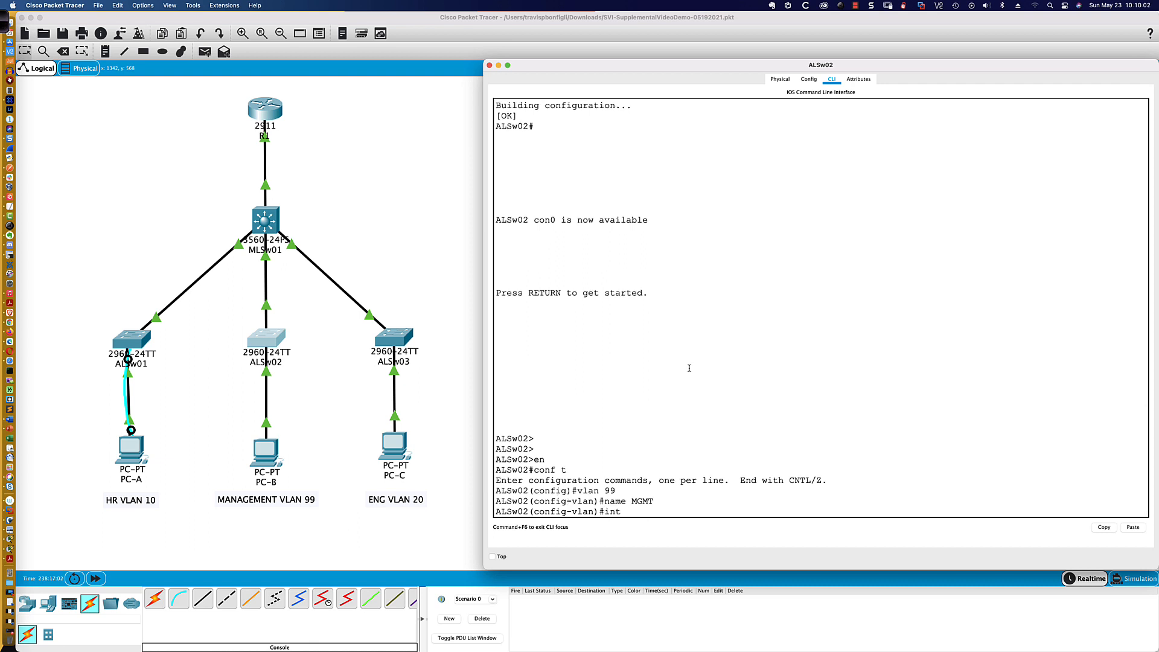
type(" vlan 99")
key("Return")
type("i")
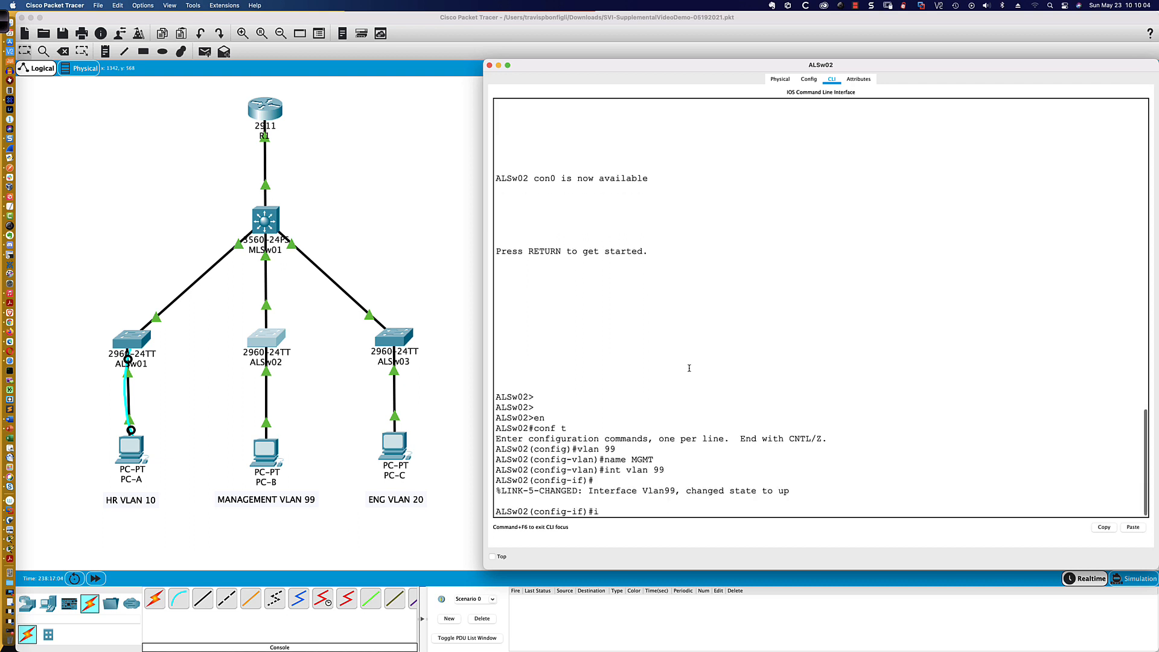
type("p add 192.168.")
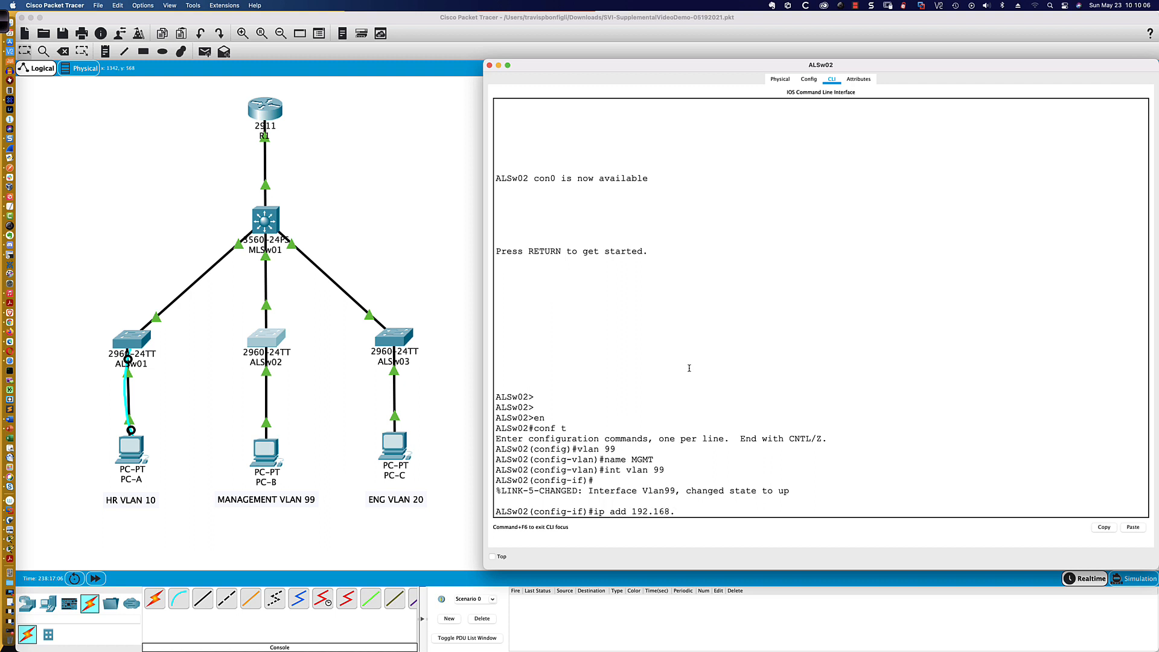
type("99.150 255.255.255.0")
key("Return")
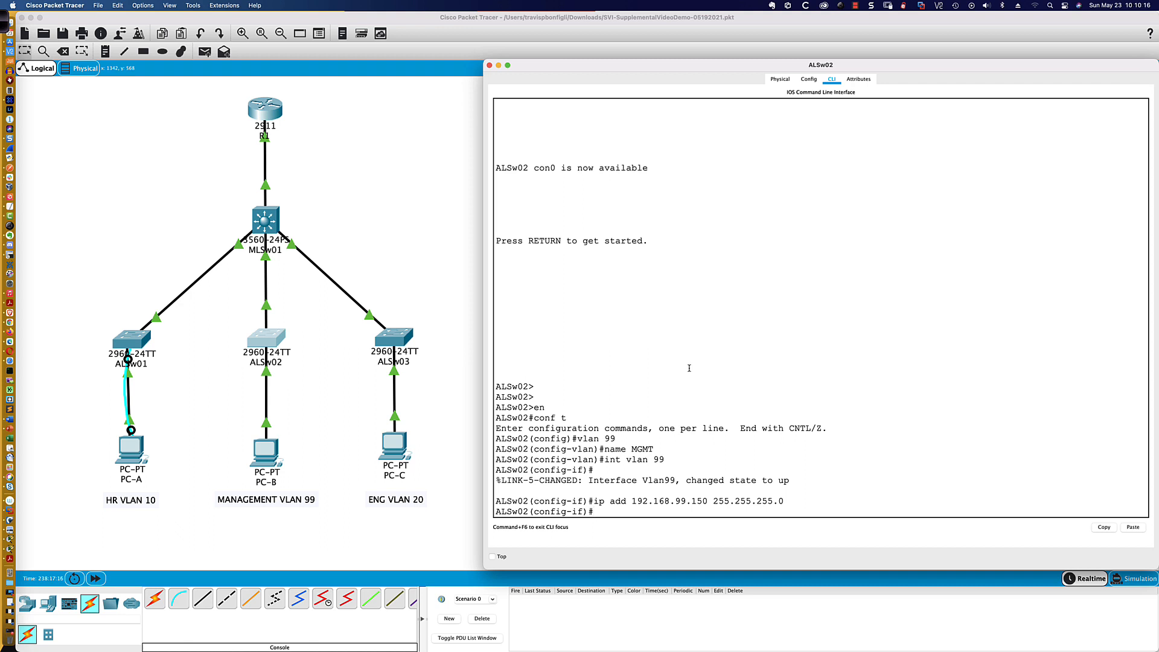
- Make interface fa0/1 on ALSw02 an access port in VLAN 99 and fast-forward the simulation time
type("int fa0/1")
key("Return")
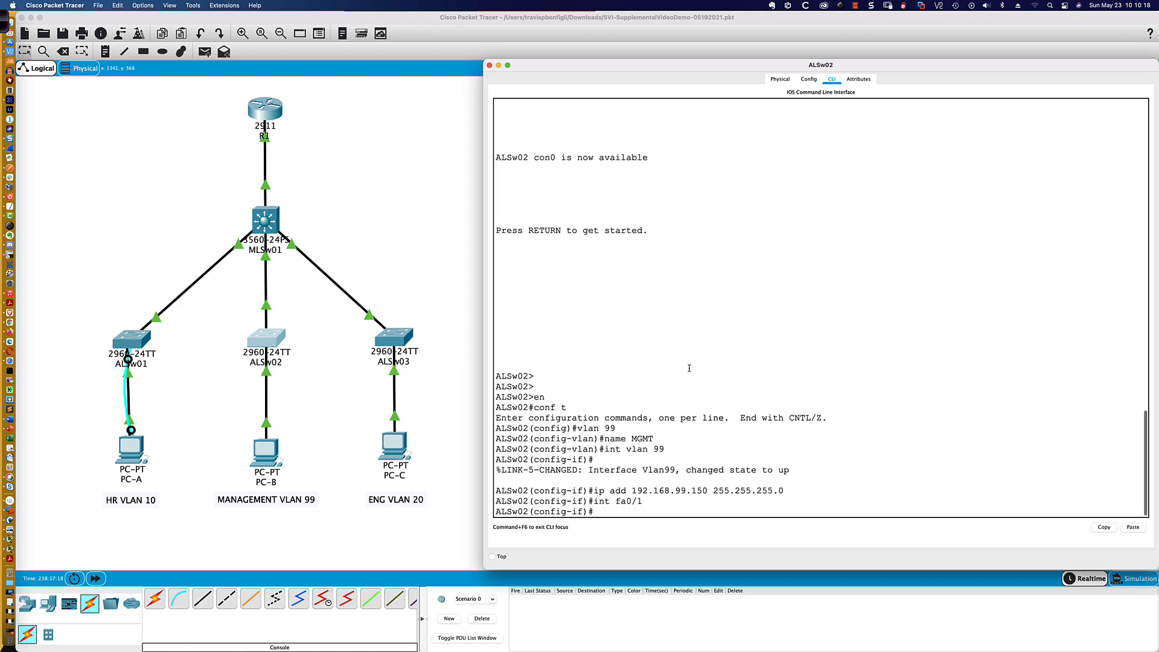
type("swi")
key("Tab")
type("mode acc")
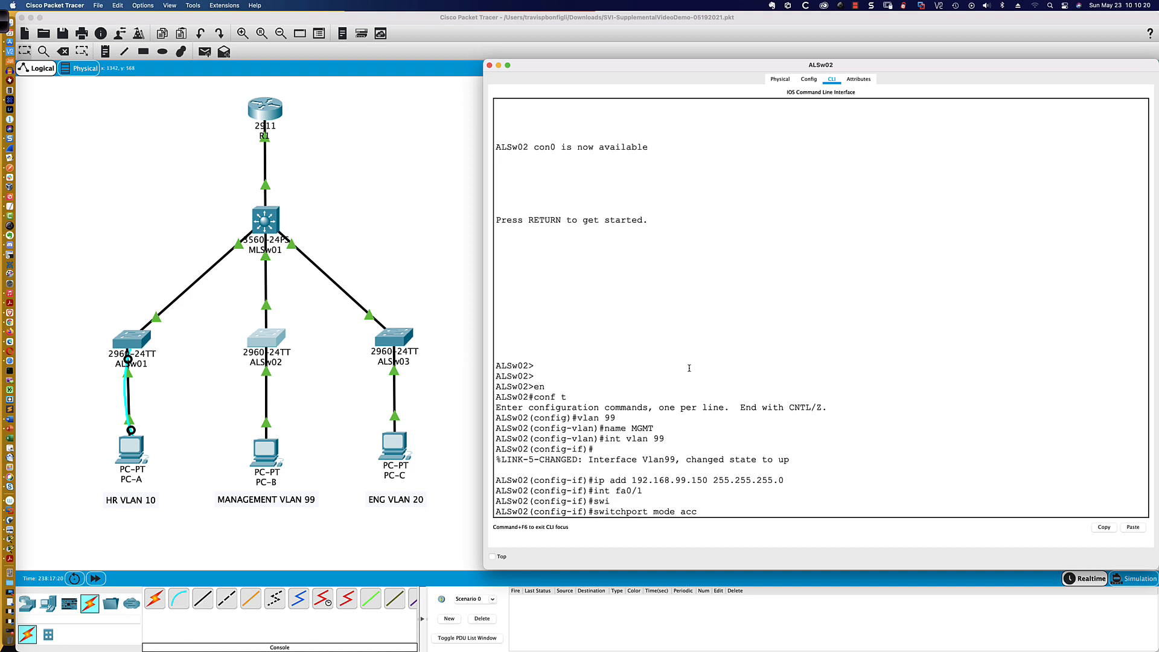
key("Return")
type("swi")
key("Tab")
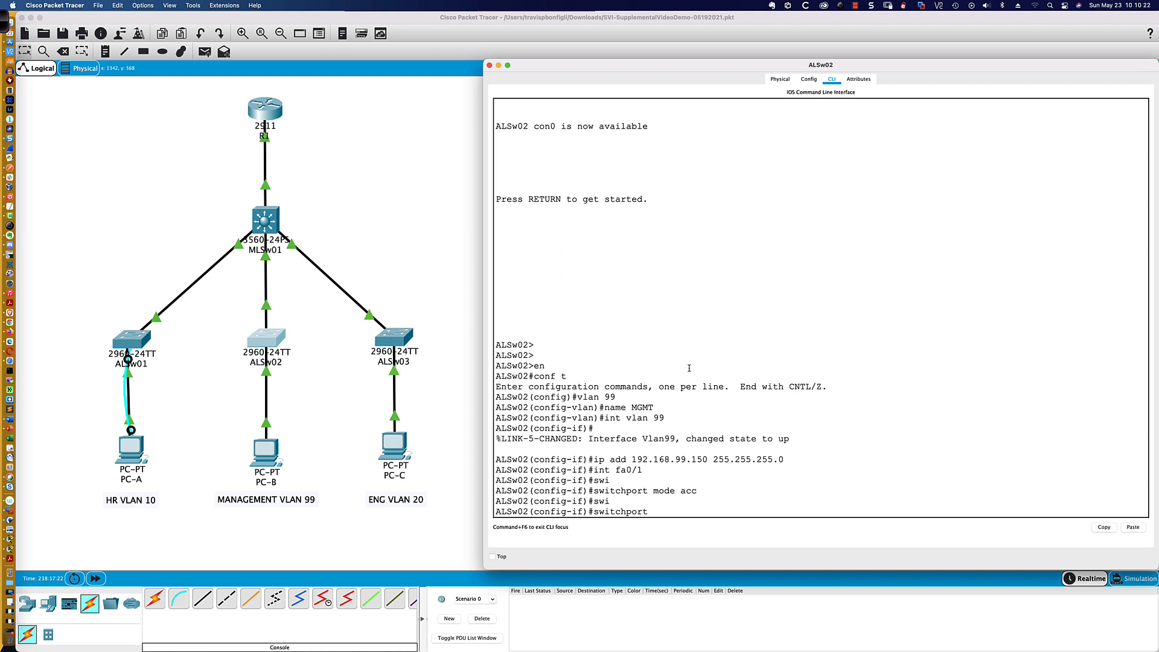
type("acc")
key("Tab")
type("vlan 9")
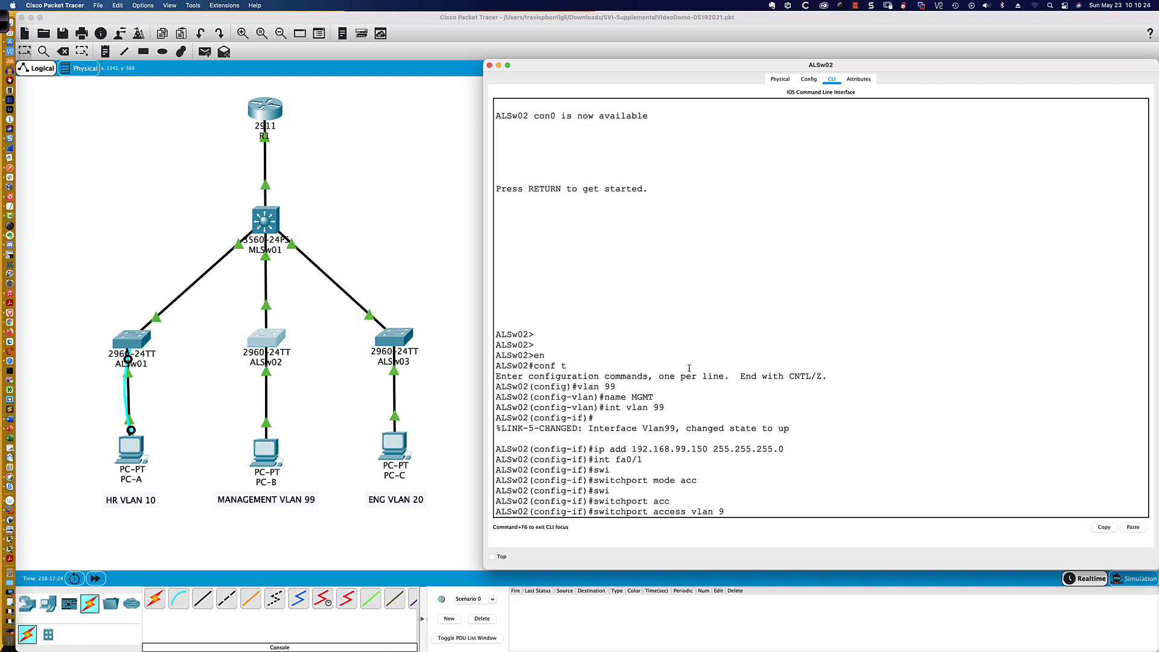
type("9")
key("Return")
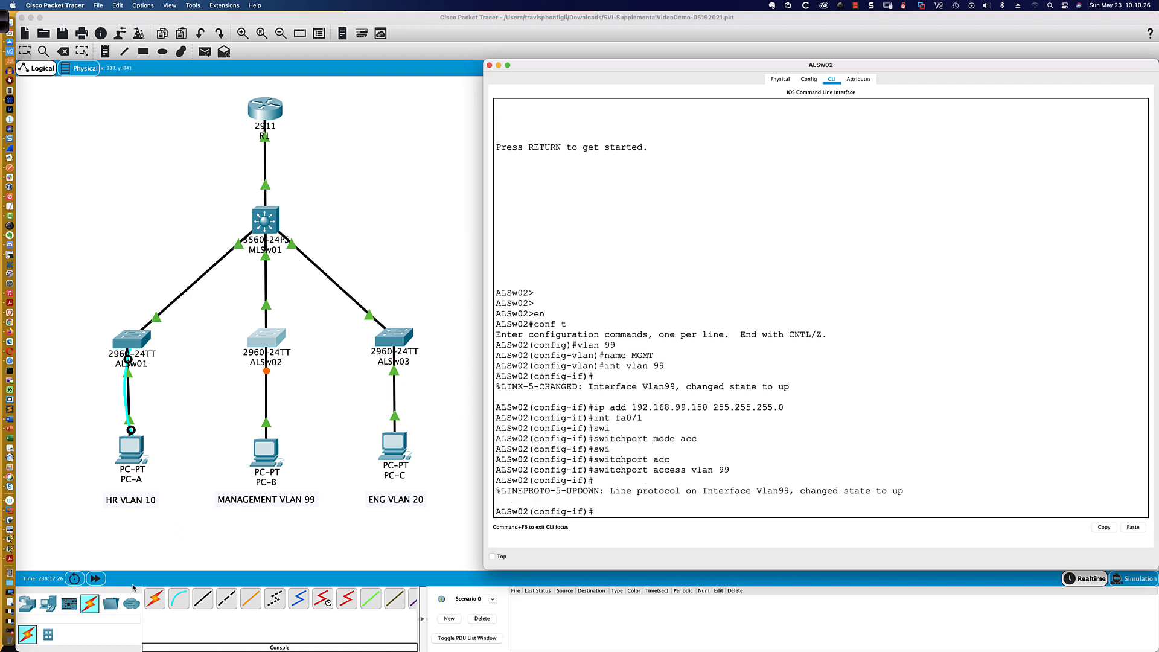
left_click(95, 579)
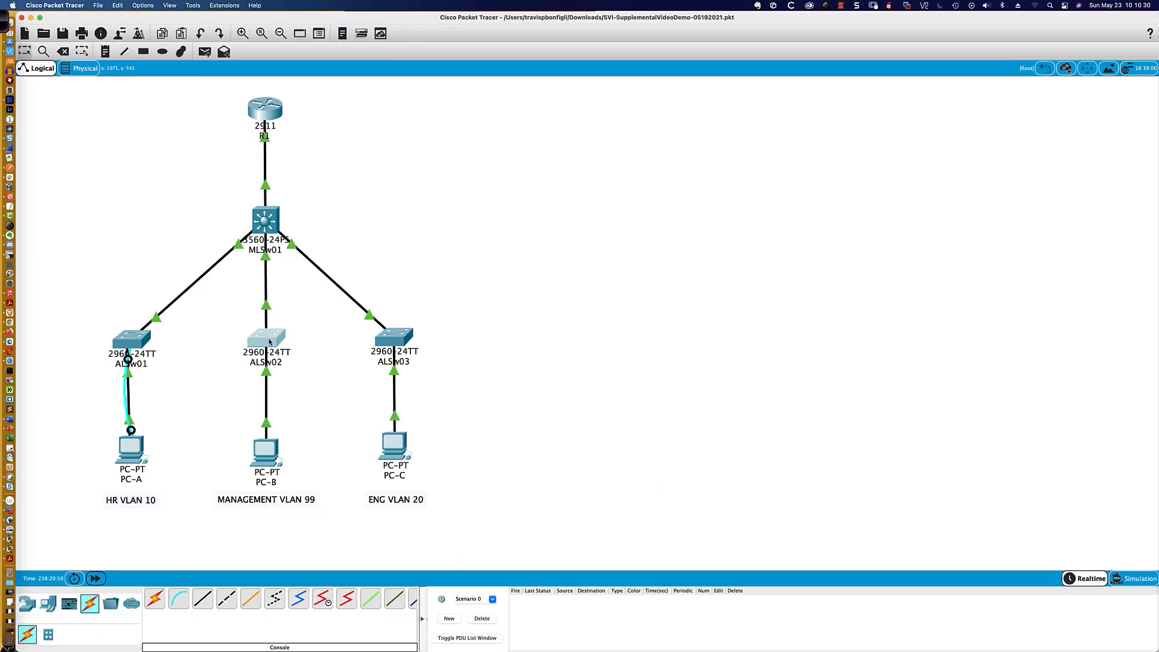
- Return to ALSw02's global configuration mode and set its IP domain name to ccie.com
left_click(275, 348)
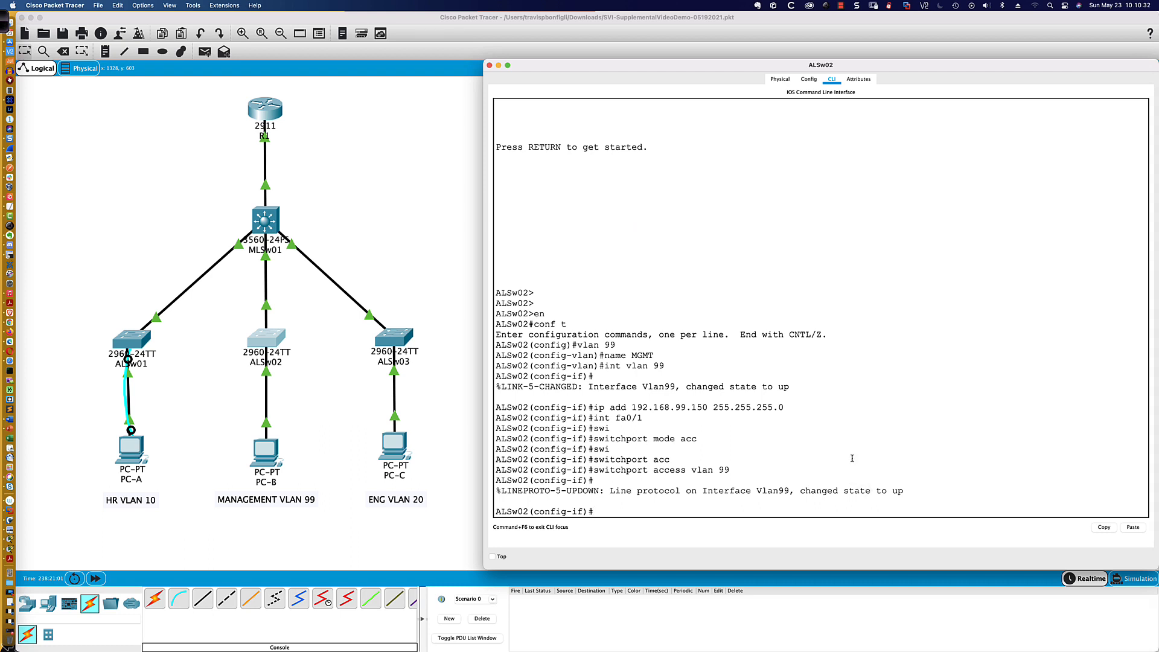
type("exit")
key("Return")
type("ip domain")
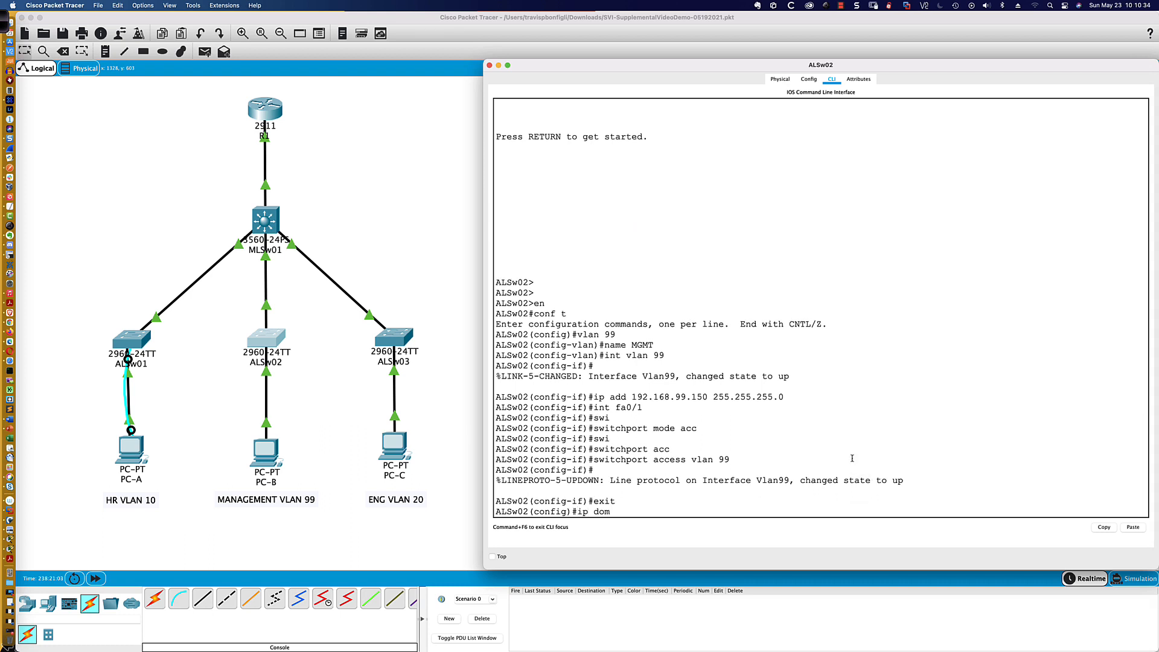
key("Tab")
type("-n")
key("Tab")
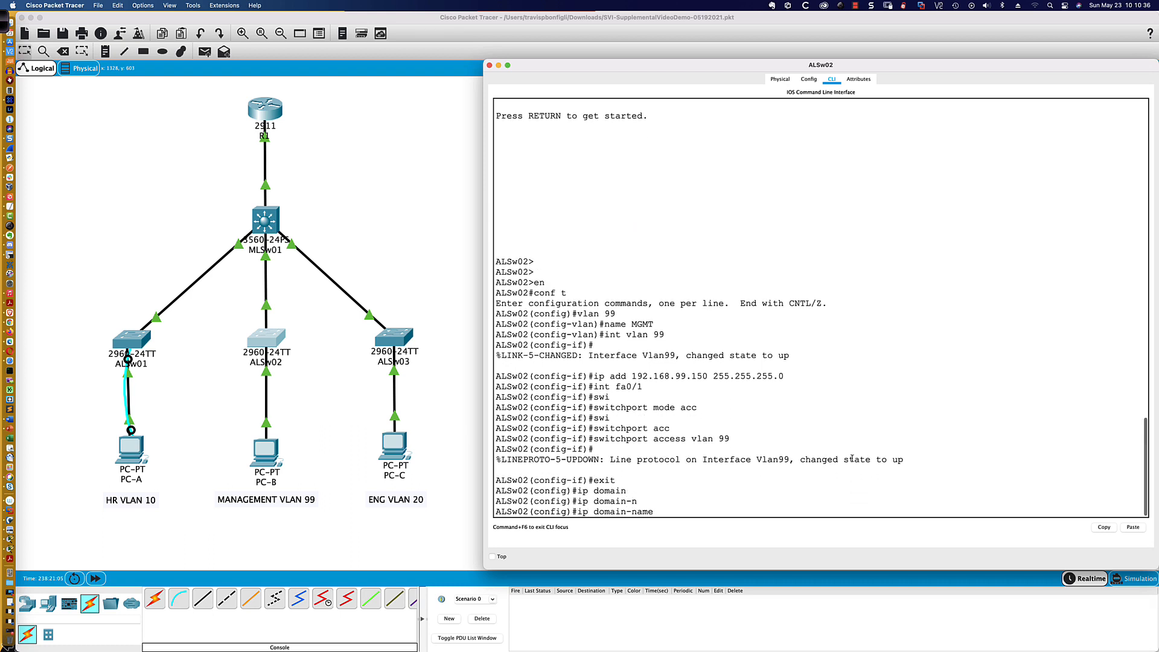
type("ccie.com")
key("Return")
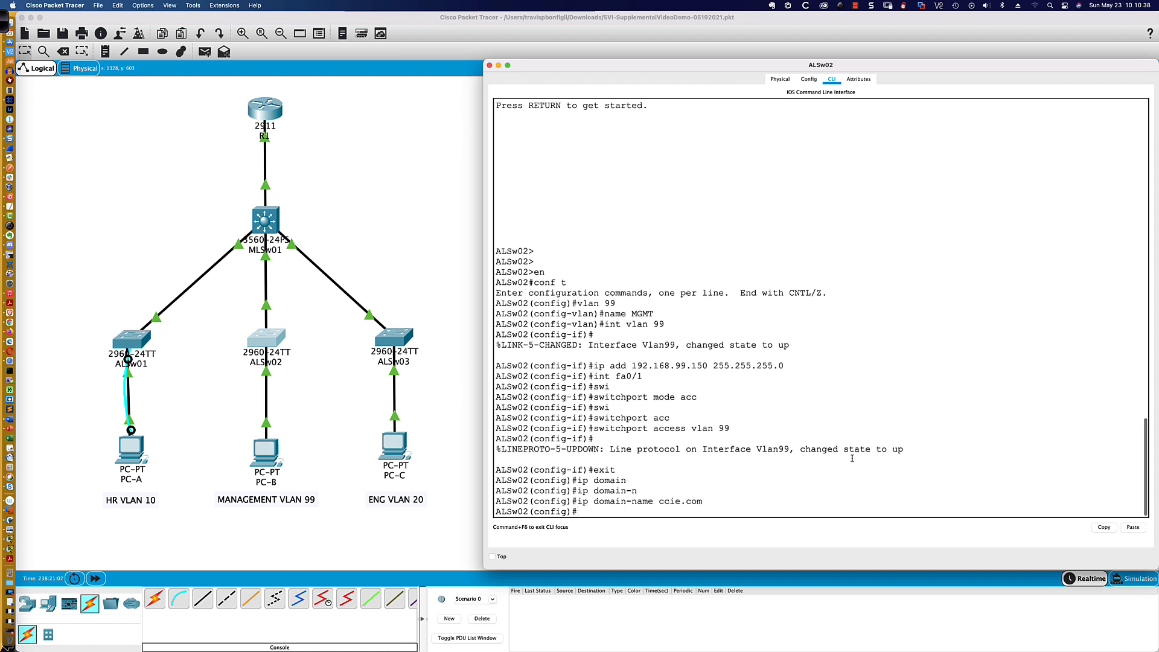
- Generate RSA keys with a 1024-bit modulus on ALSw02
type("crypk")
key("Tab")
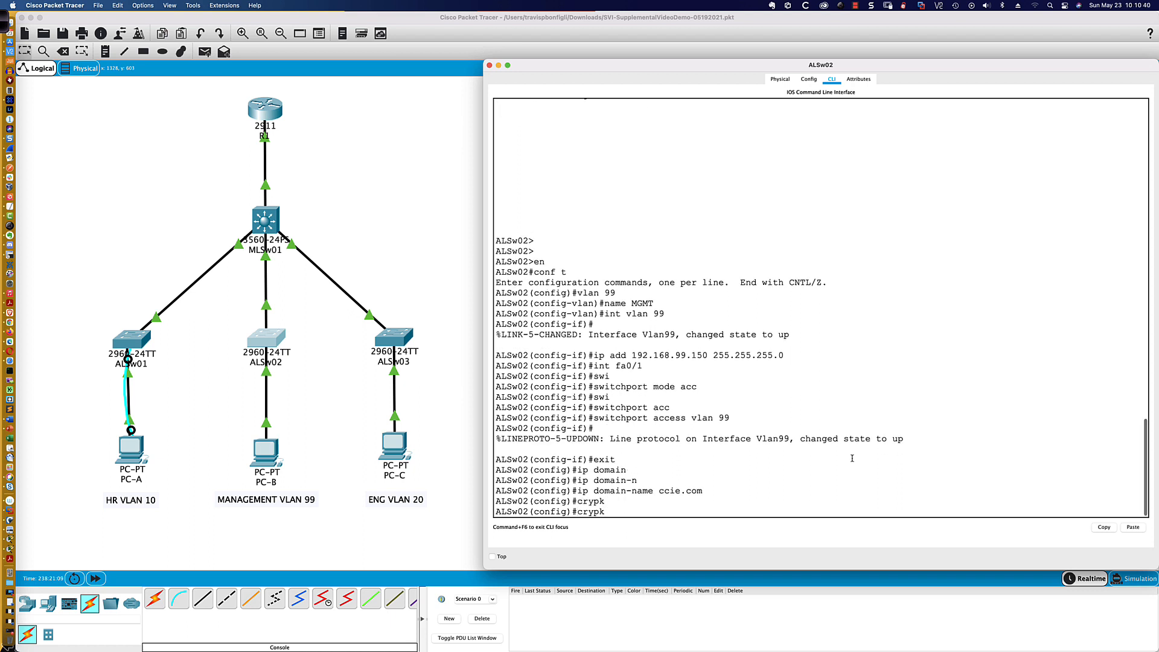
key("BackSpace")
key("Tab")
type("key gener")
key("Tab")
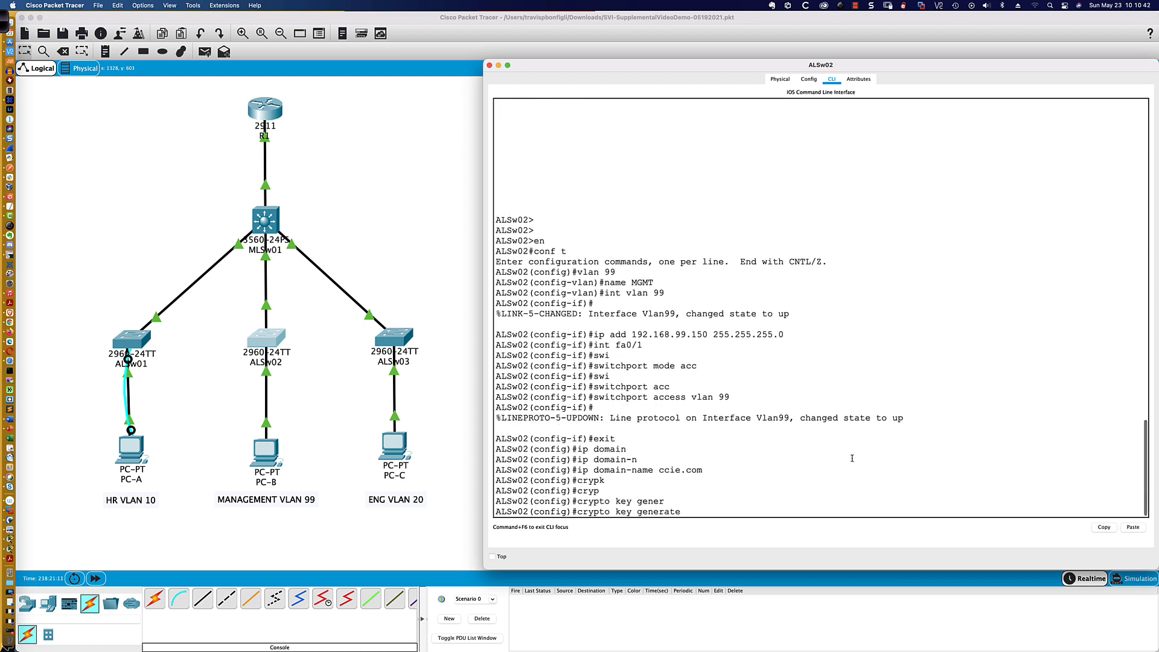
type("rate rsa")
key("Return")
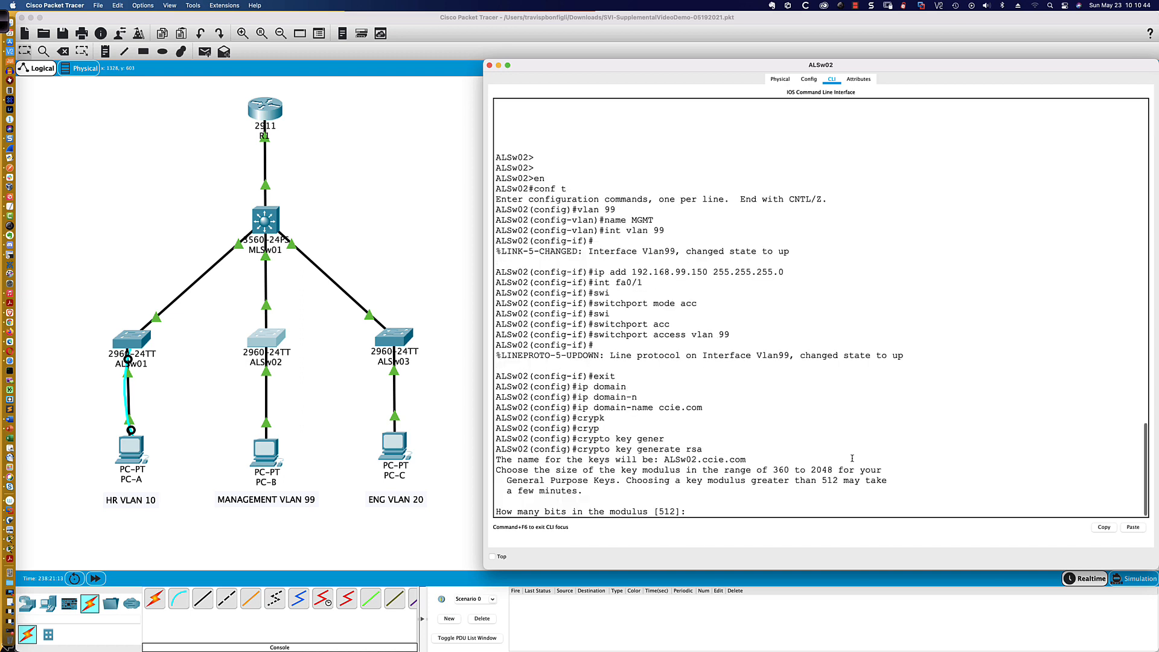
type("1024")
key("Return")
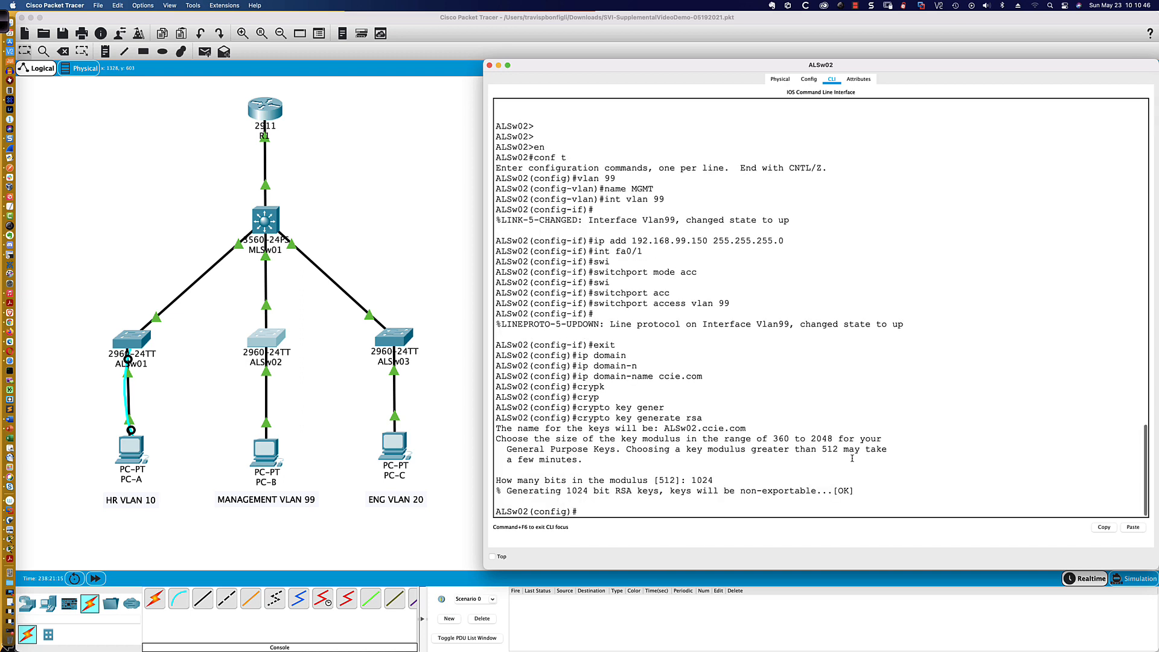
key("Return")
key("Return")
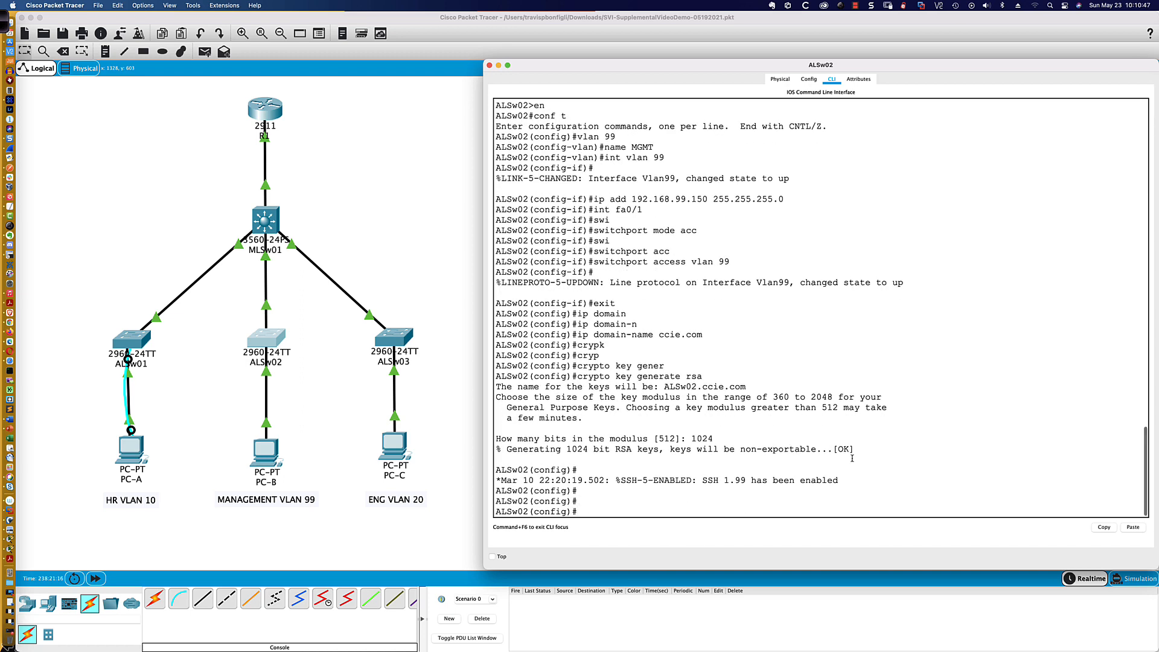
- Ping ALSw02's VLAN 99 address 192.168.99.150 from PC-B's command prompt
left_click(264, 457)
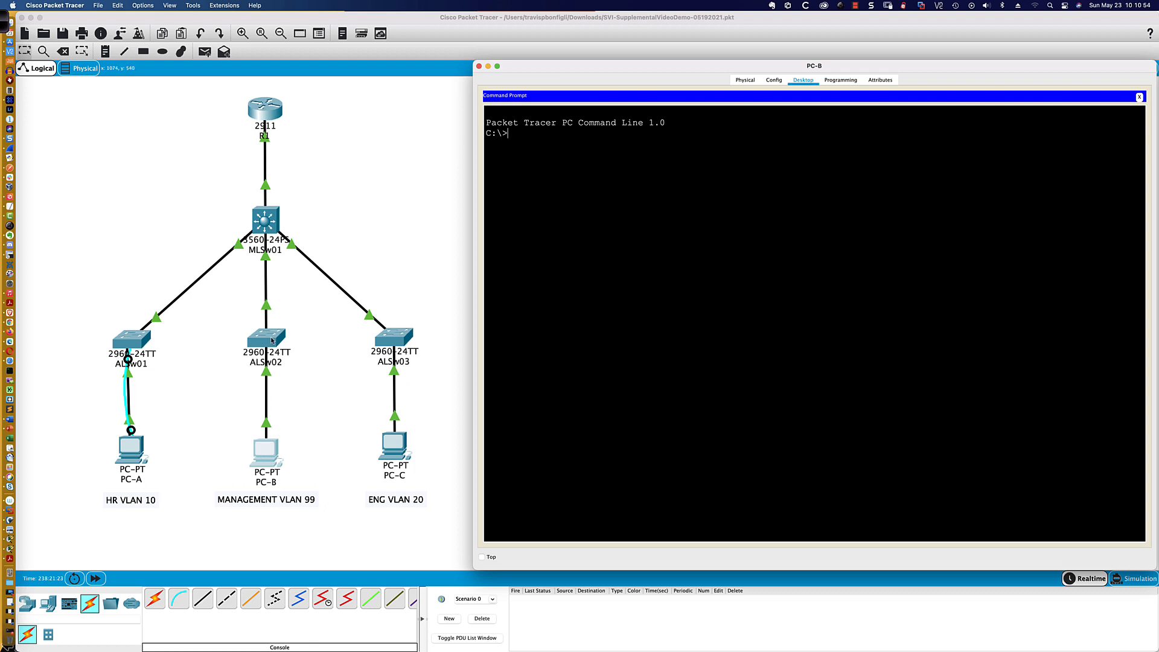
type("ping 192.168.99.150")
key("Return")
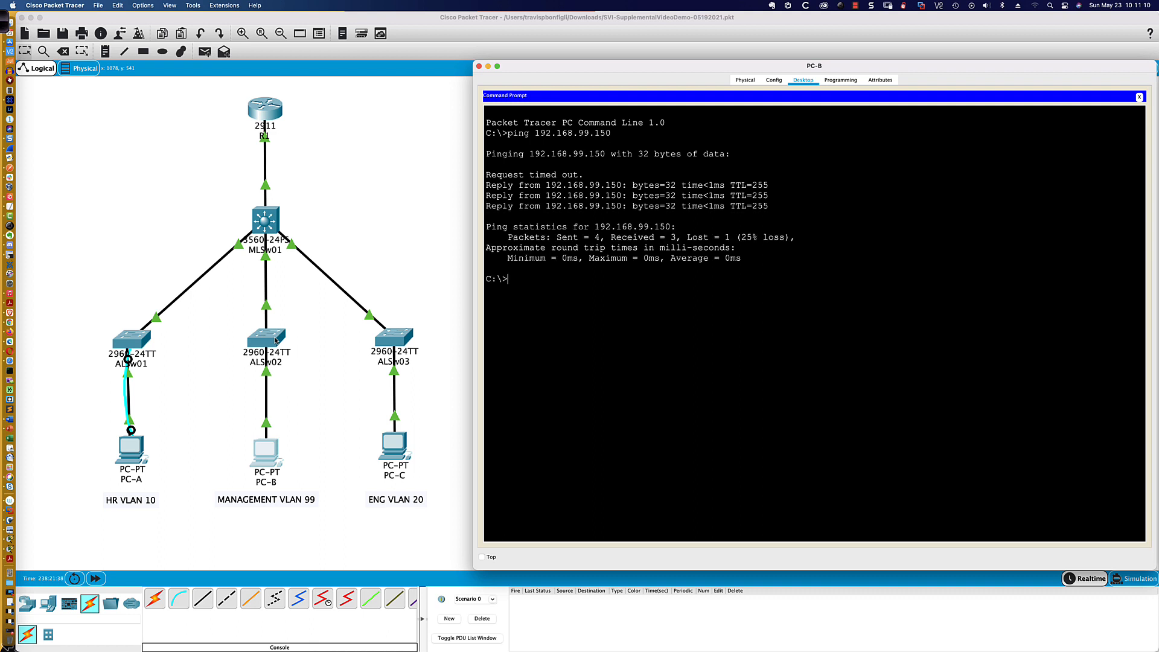
- Open ALSw03's command line and enter global configuration mode
left_click(395, 345)
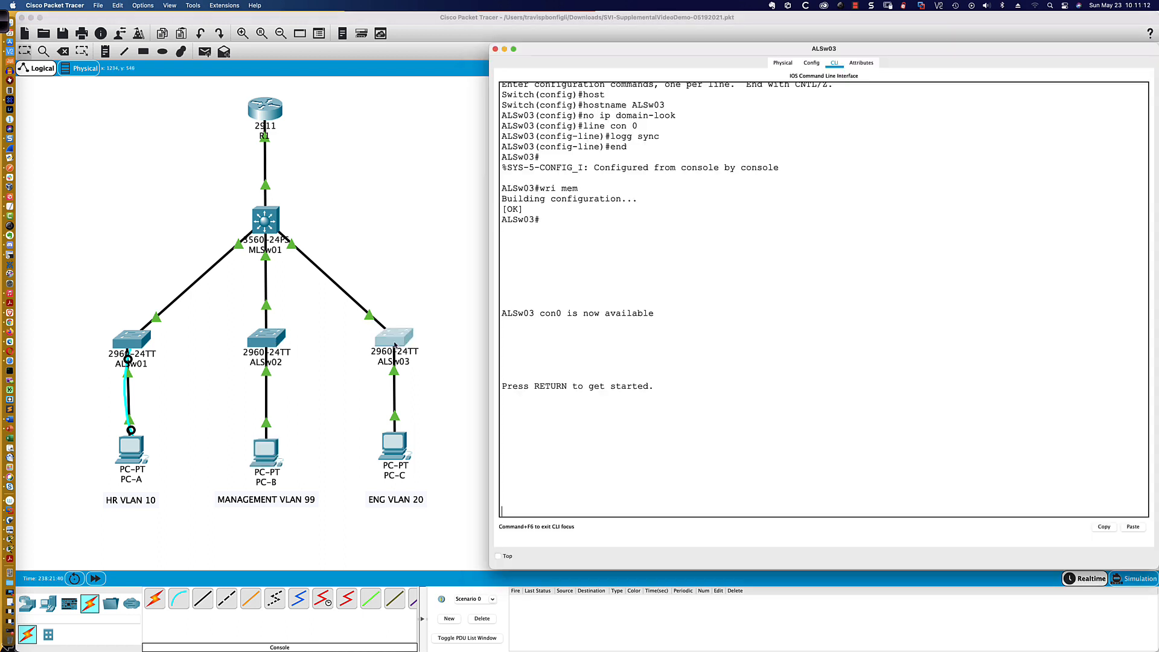
left_click(694, 355)
key("Return")
key("Return")
key("Return")
type("en")
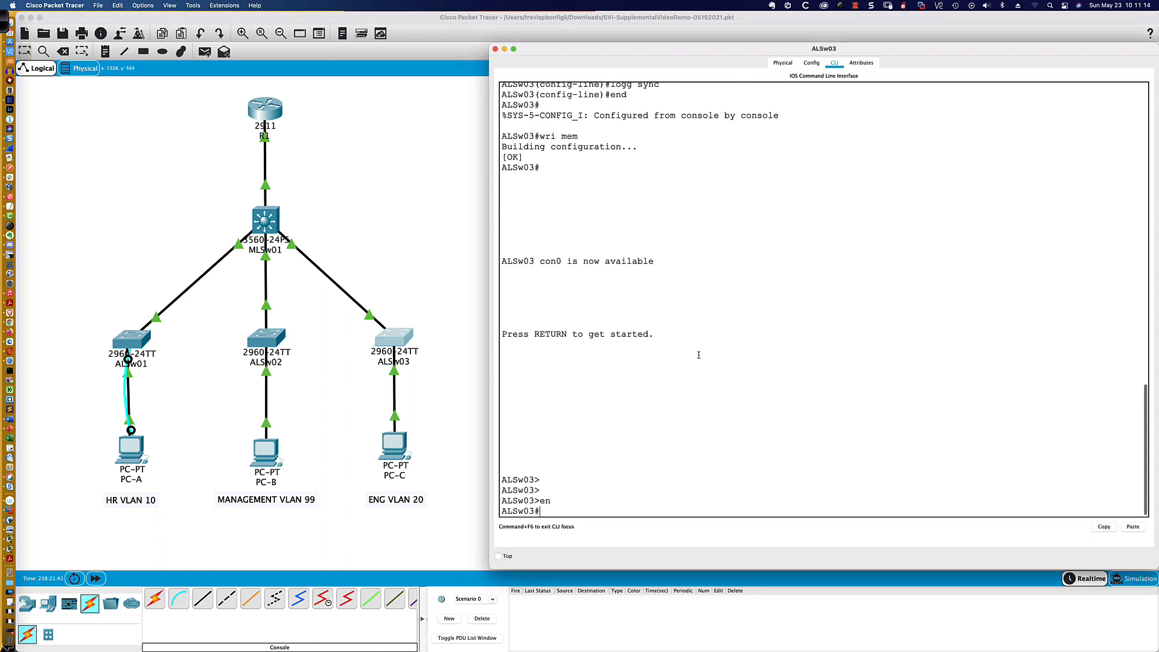
key("Return")
type("conf t")
key("Return")
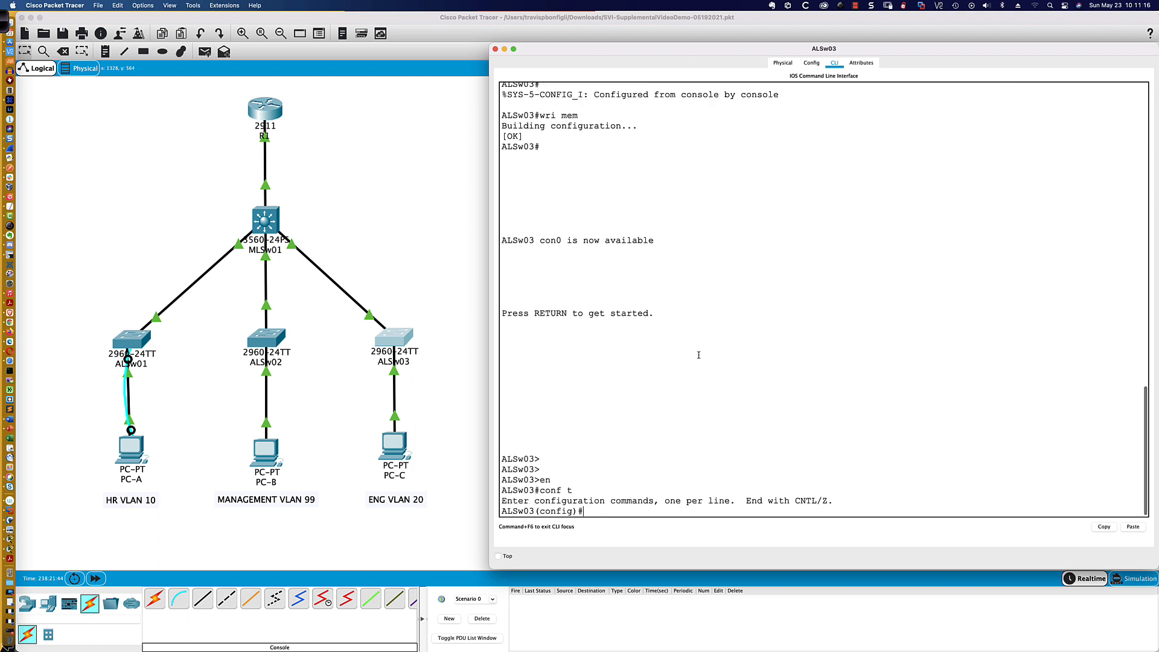
- Create VLAN 20 on ALSw03 and name it ENG
type("vlan ")
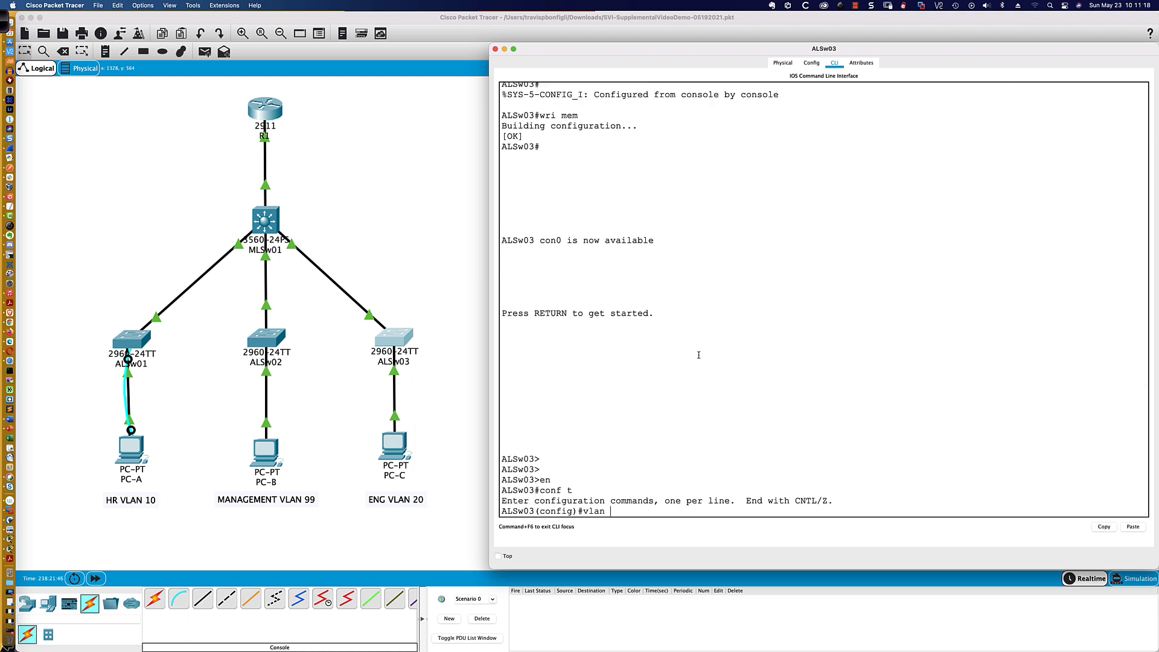
type("20")
key("Return")
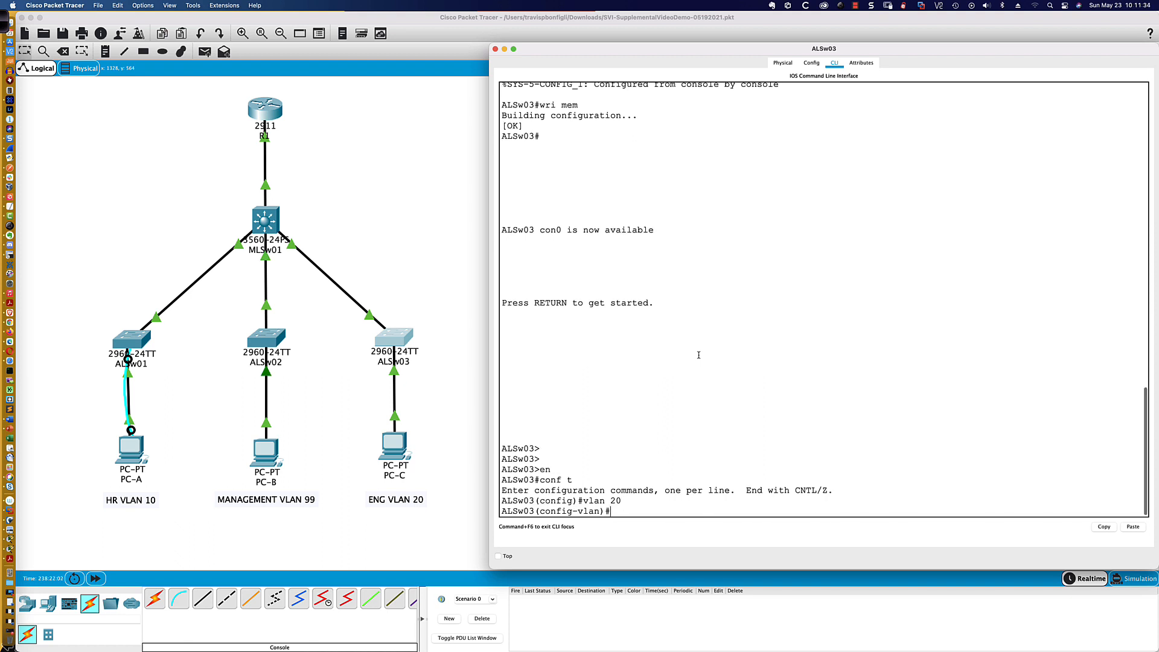
type("name ENG")
key("Return")
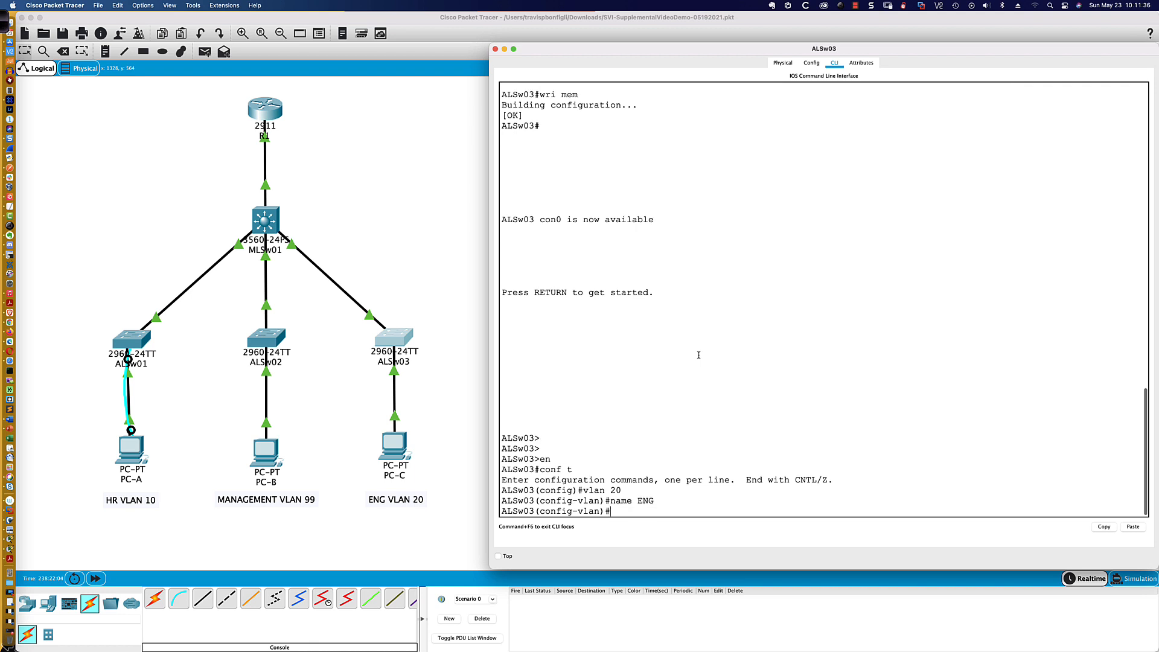
- Create the switch virtual interface for VLAN 20 on ALSw03
type("int vlan ")
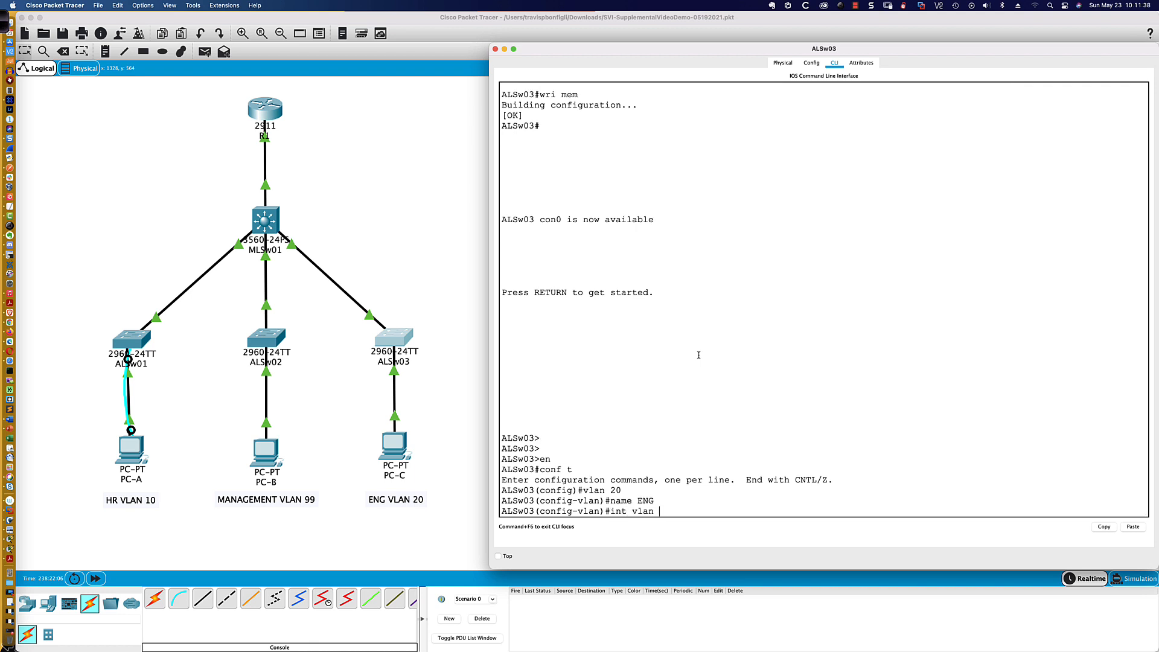
type("20")
key("Return")
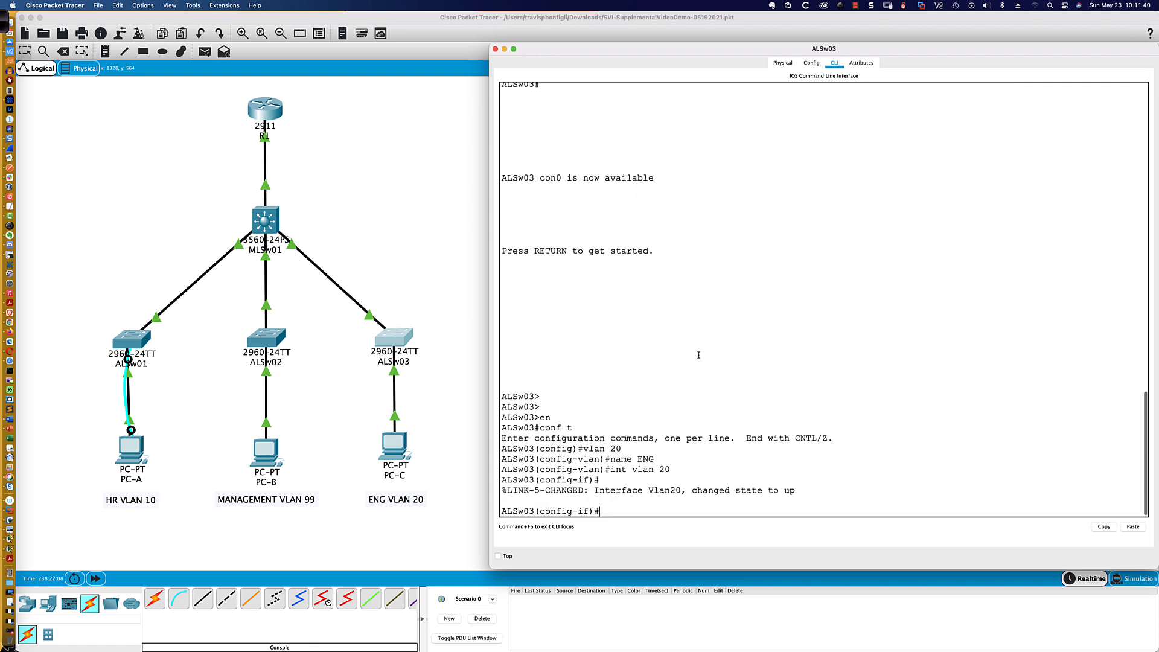
key("Return")
key("Return")
key("Return")
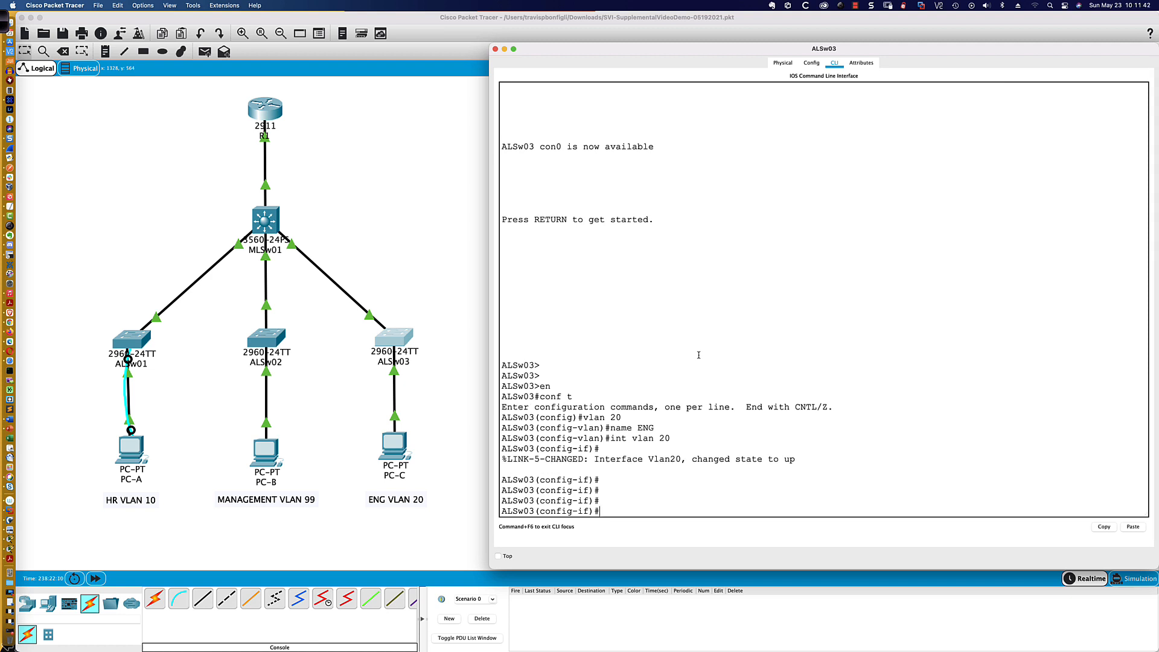
- Assign IP address 192.168.20.150 with mask 255.255.255.0 to ALSw03's VLAN 20 interface
type("ip add 192.168.20.150 255.255.255.0")
key("Return")
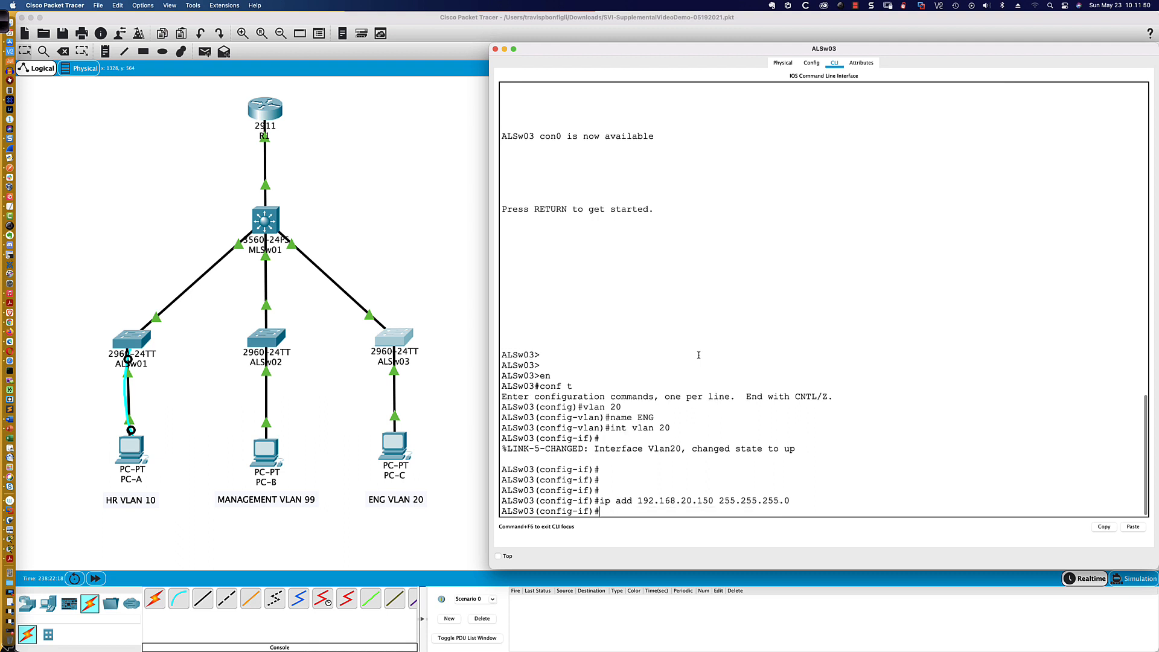
key("Return")
key("Return")
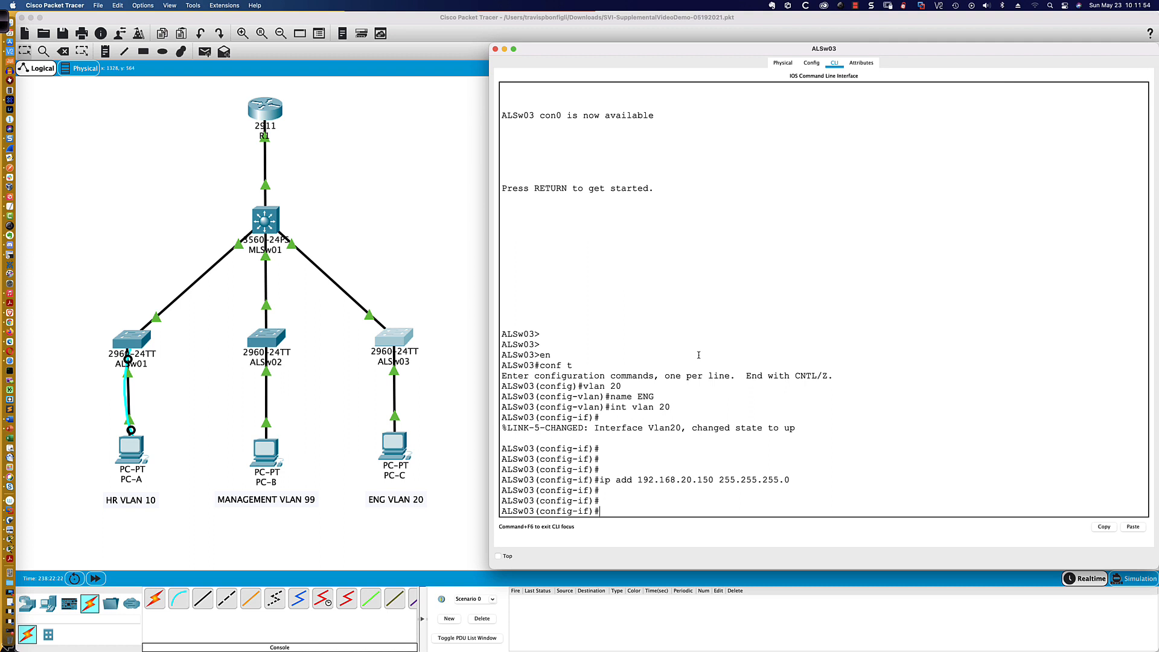
- Set interface fa0/1 on ALSw03 to switchport access mode
type("int fa0/1")
key("Return")
type("swi")
key("Tab")
type("mode a")
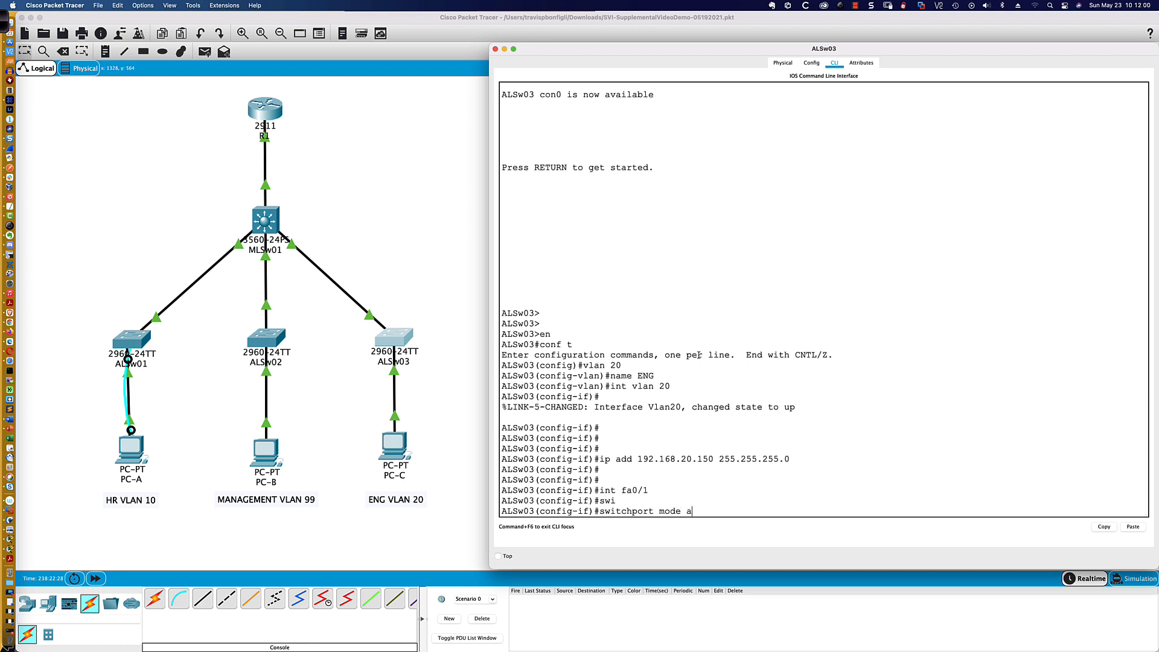
type("cc")
key("Tab")
key("Return")
- Enable spanning-tree portfast on ALSw03's interface fa0/1
type("span")
key("Tab")
type("port")
key("Tab")
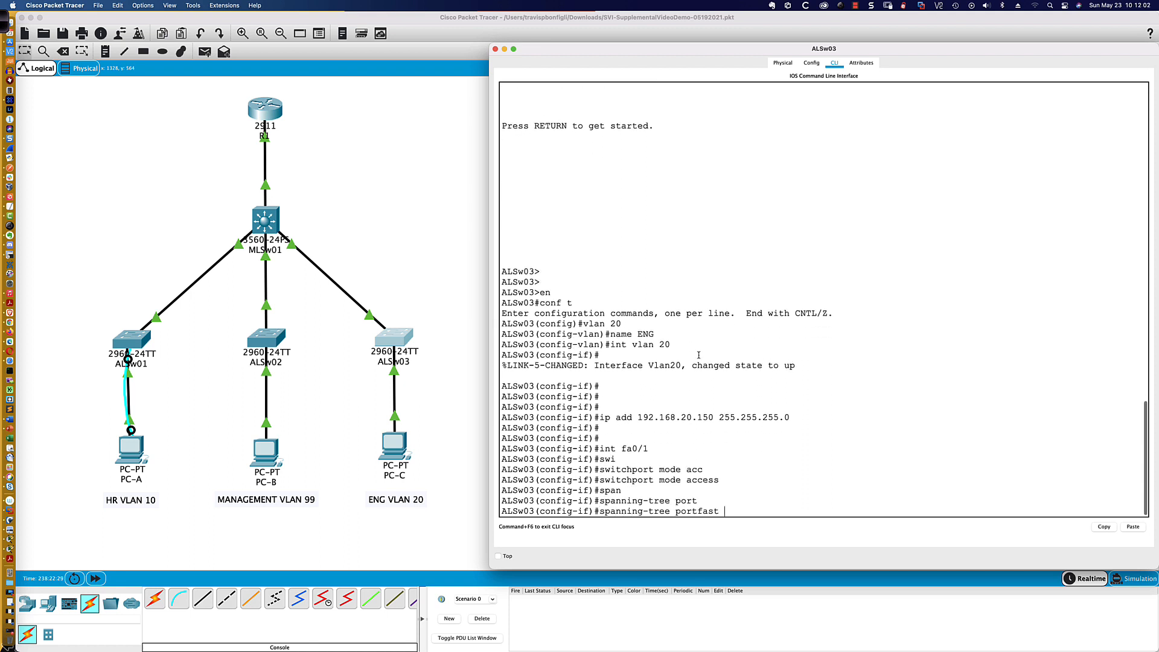
key("Return")
key("Return")
key("Return")
key("Return")
- Assign ALSw03's interface fa0/1 to access VLAN 20
type("s")
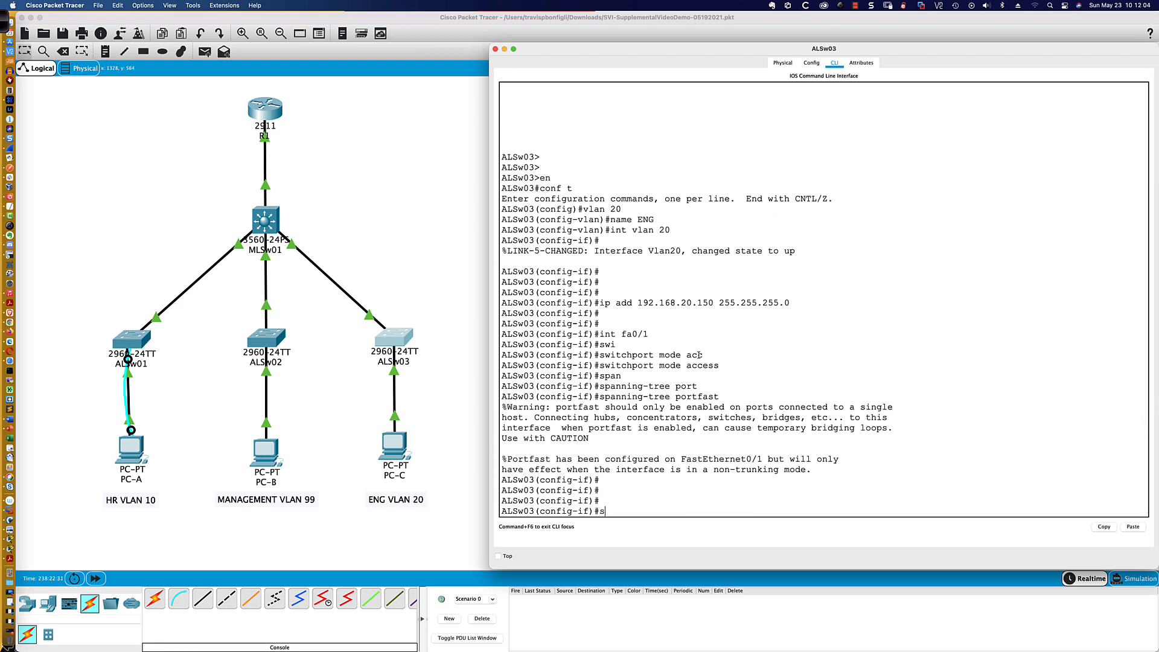
type("wi")
key("Tab")
type("acc")
key("Tab")
type("vlan")
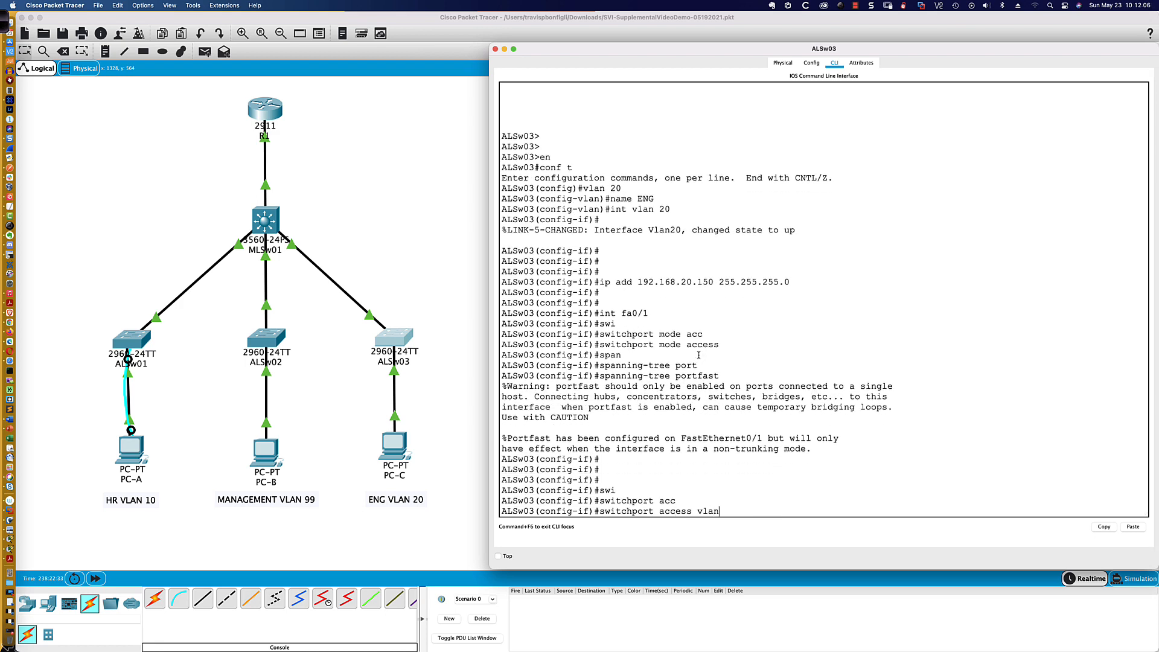
type(" 20")
key("Return")
key("Return")
key("Return")
key("Return")
key("Return")
key("Return")
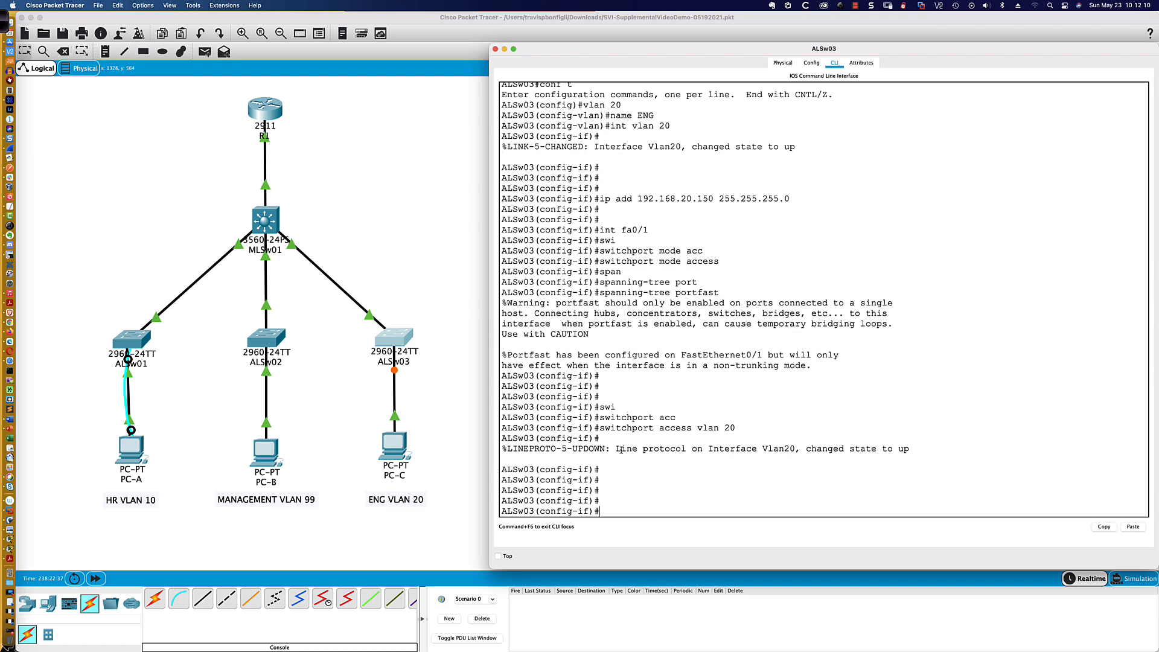
- Fast-forward the simulation time and return to ALSw03's command line
left_click_drag(621, 450, 909, 450)
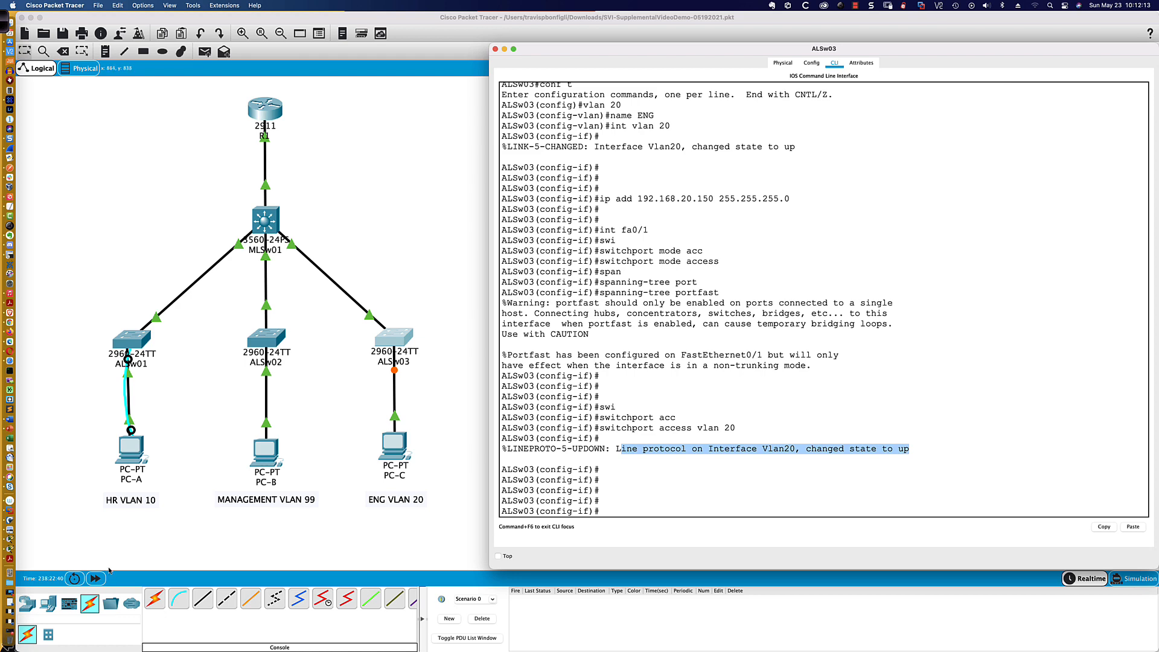
left_click(96, 579)
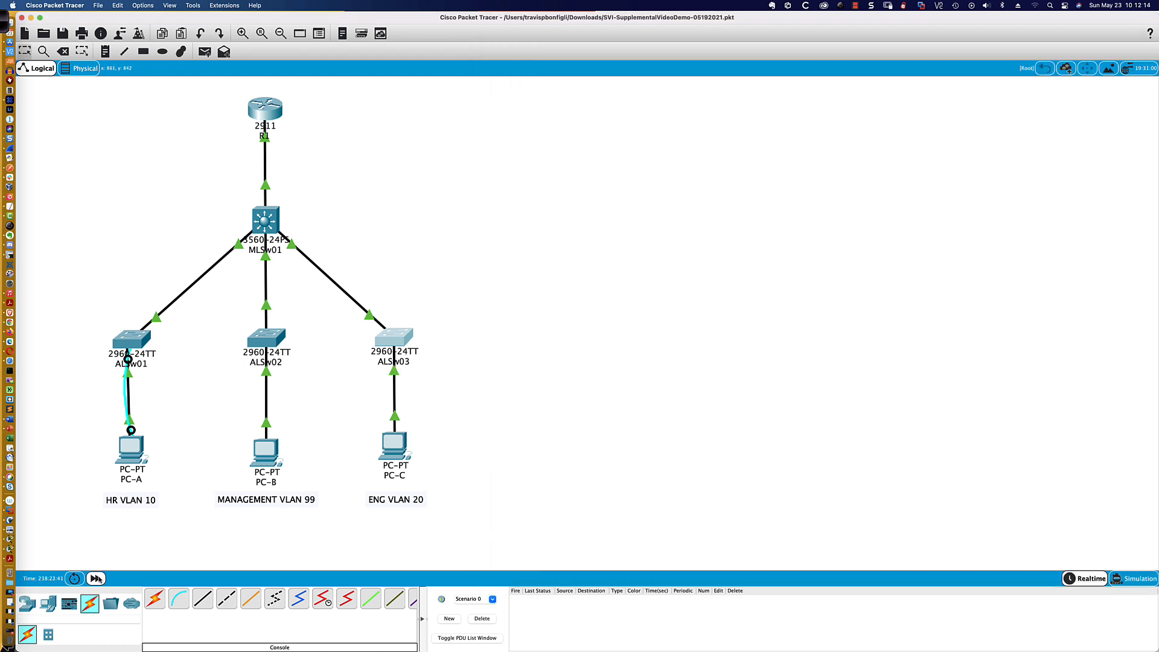
left_click(95, 579)
left_click(396, 337)
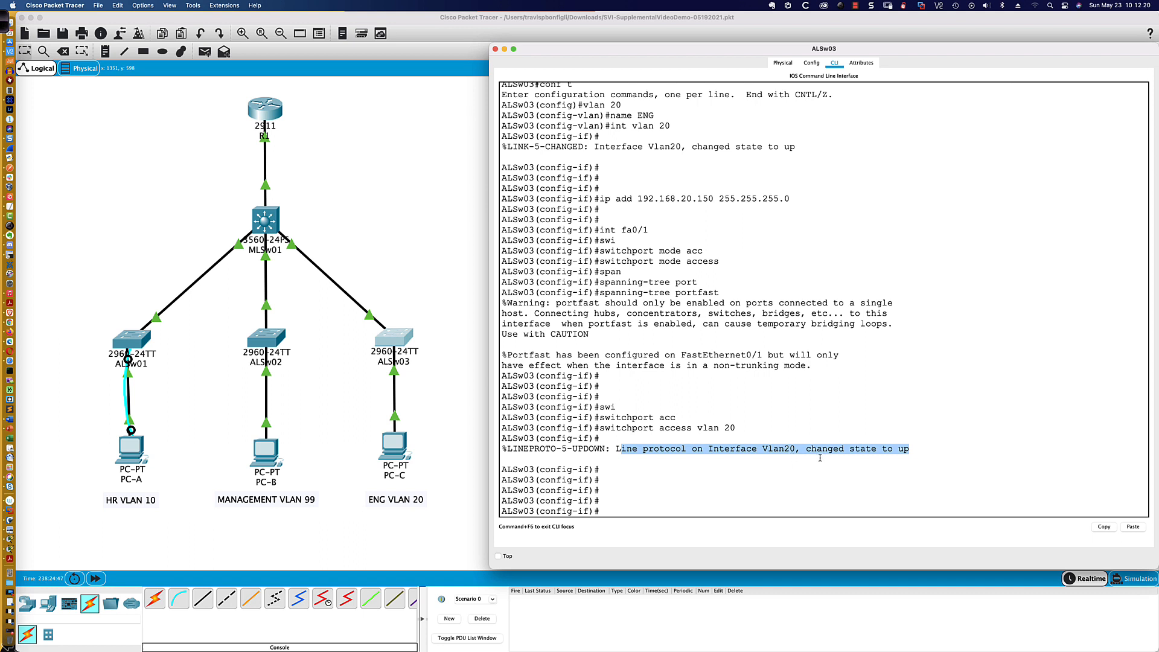
left_click(617, 512)
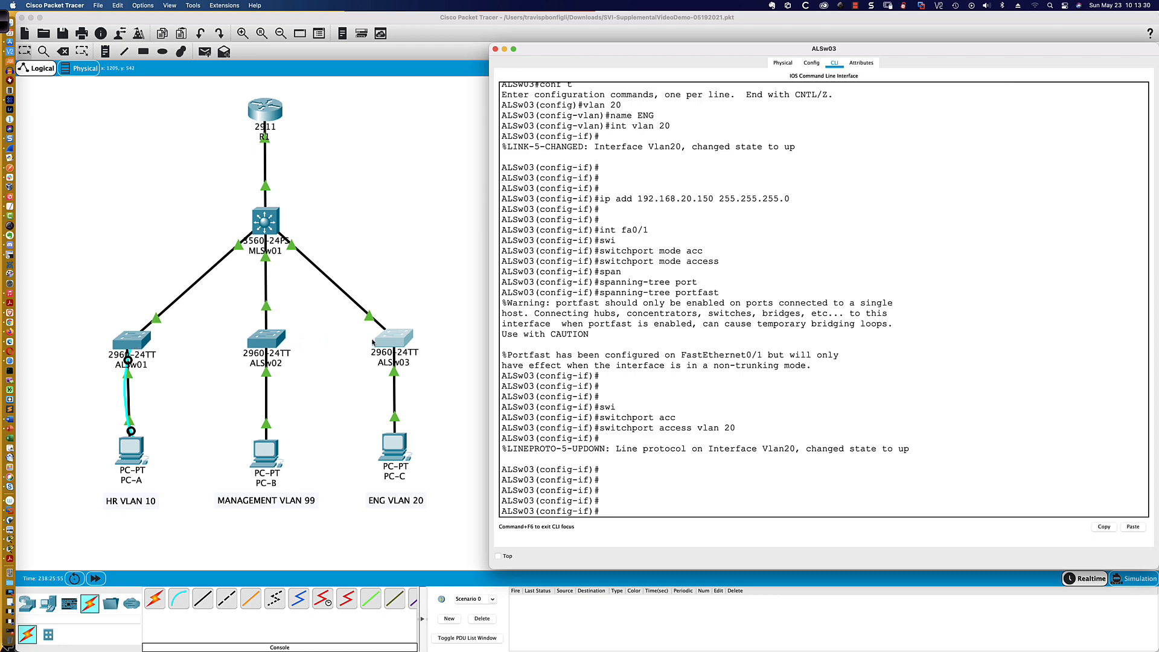
- Close ALSw03's window, open ALSw01's command line and enter global configuration mode
key("super+w")
left_click(132, 343)
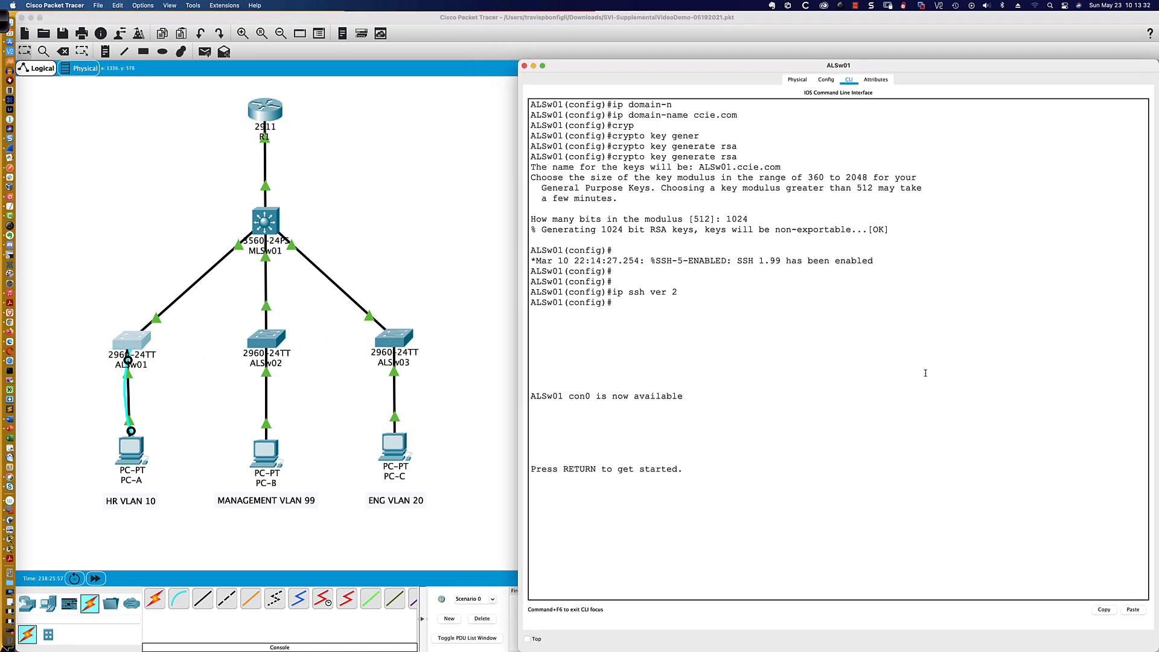
key("Return")
key("Return")
key("Return")
type("en")
key("Return")
type("conf t")
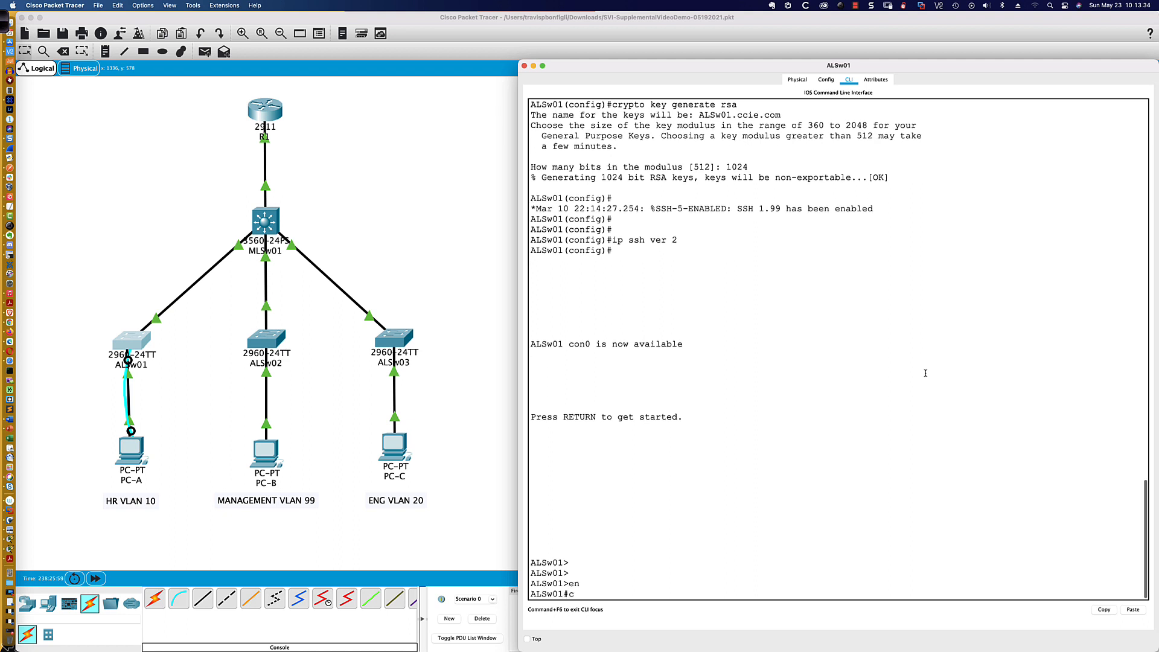
key("Return")
- Set ALSw01's IP default gateway to 192.168.10.254
type("def")
key("Tab")
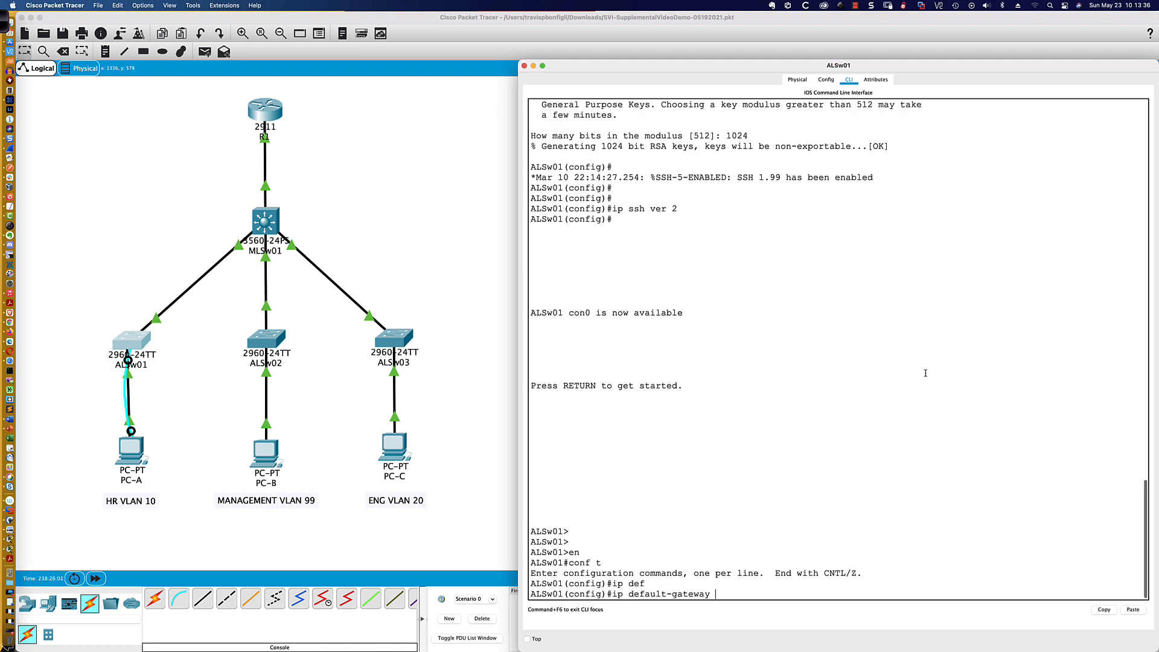
type("192.168.10.254")
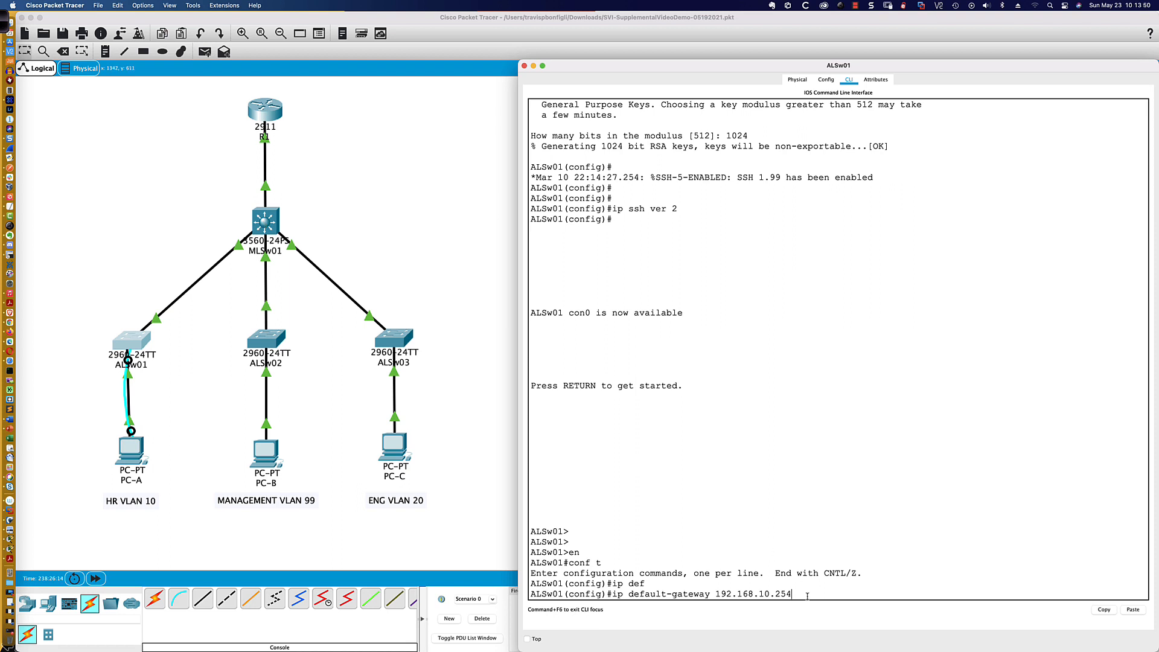
key("Return")
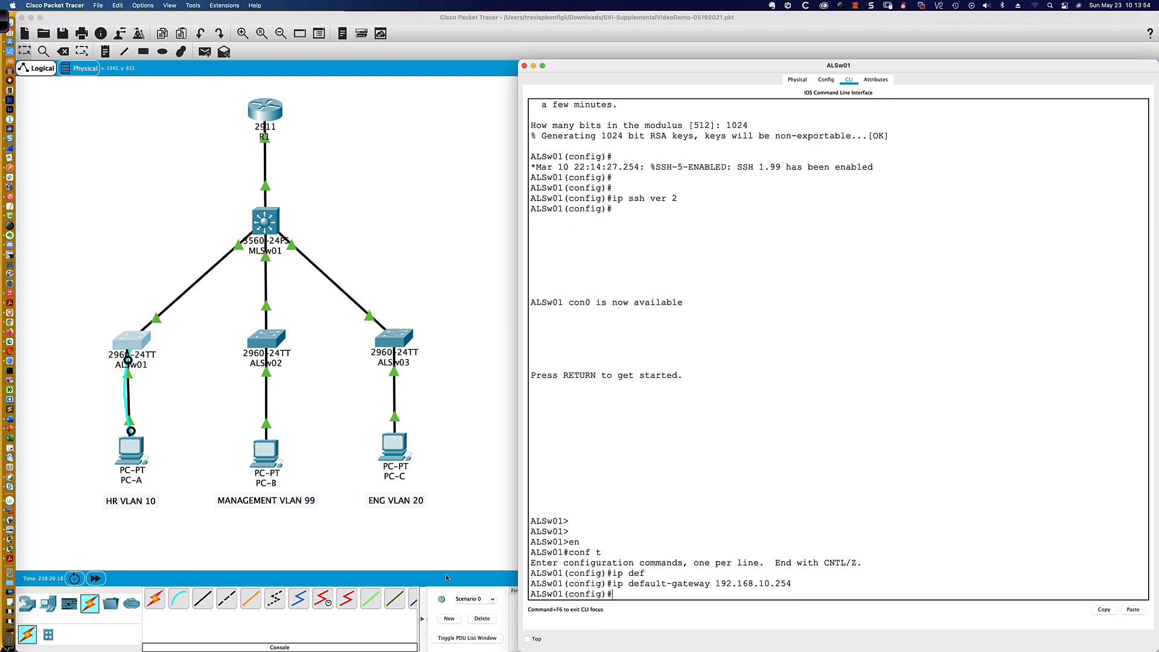
- Examine the default gateway in PC-A's IP configuration, and reopen the PC's command prompt
left_click(133, 452)
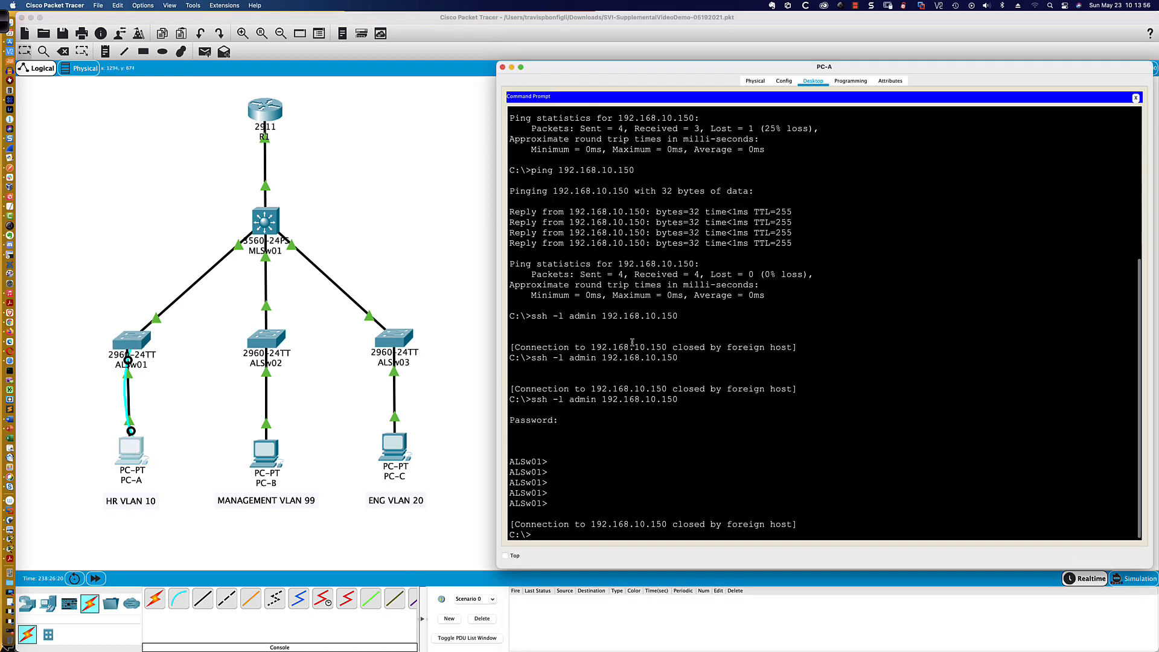
left_click(1136, 98)
left_click(568, 128)
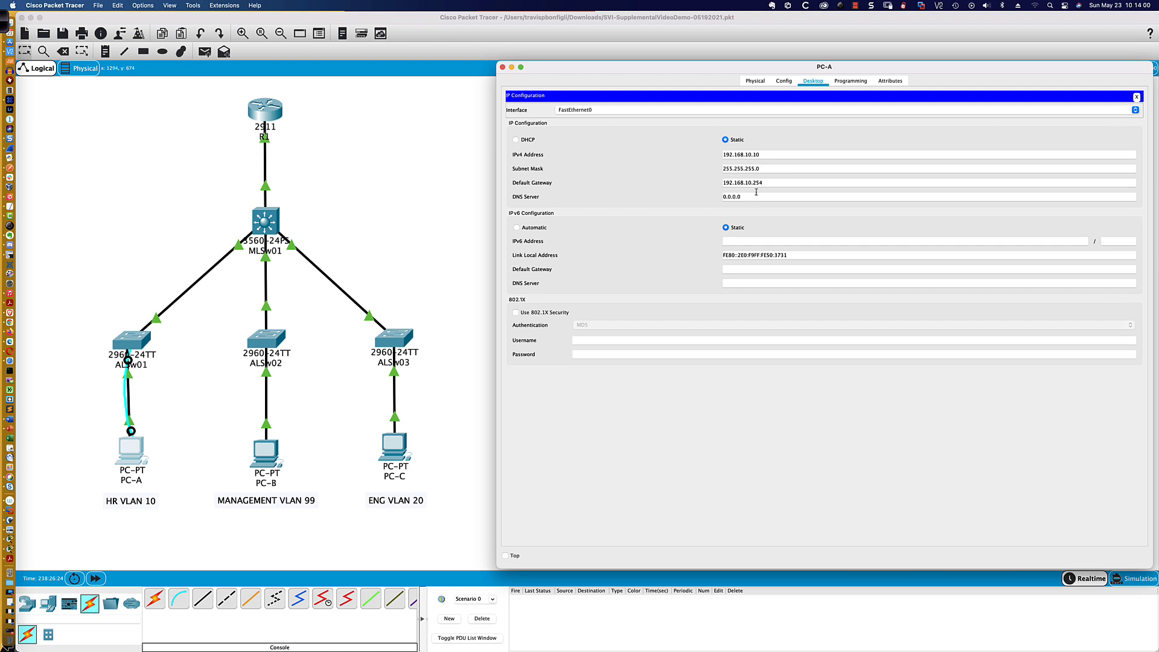
left_click_drag(773, 183, 716, 184)
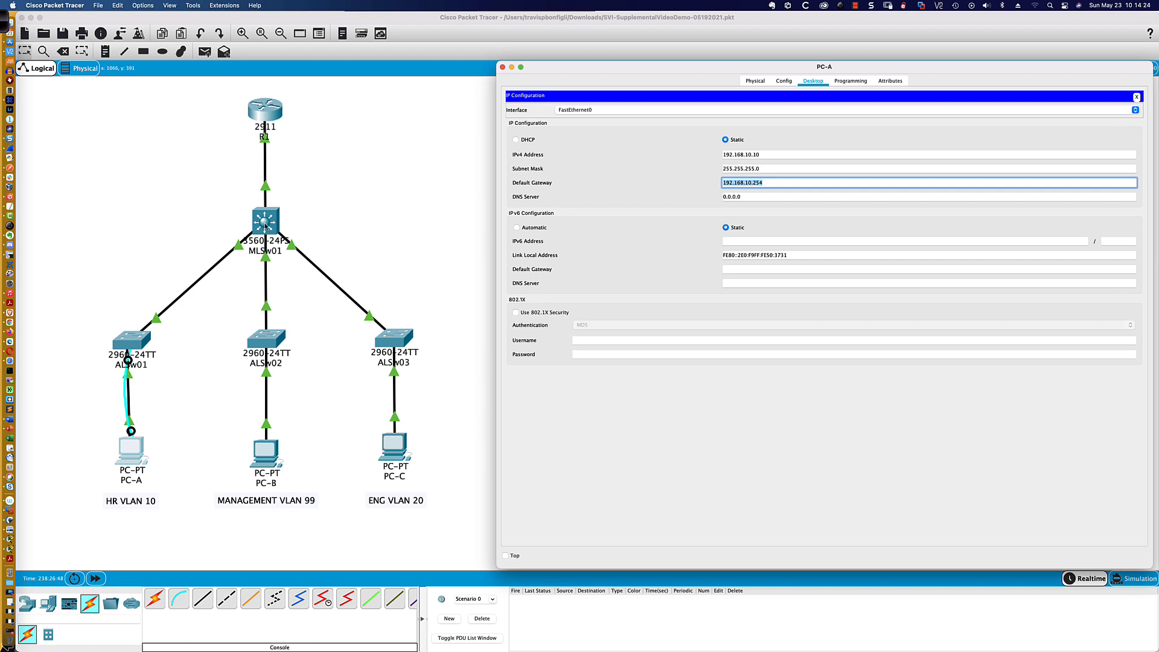
left_click(773, 183)
key("BackSpace")
type("2")
left_click(1135, 98)
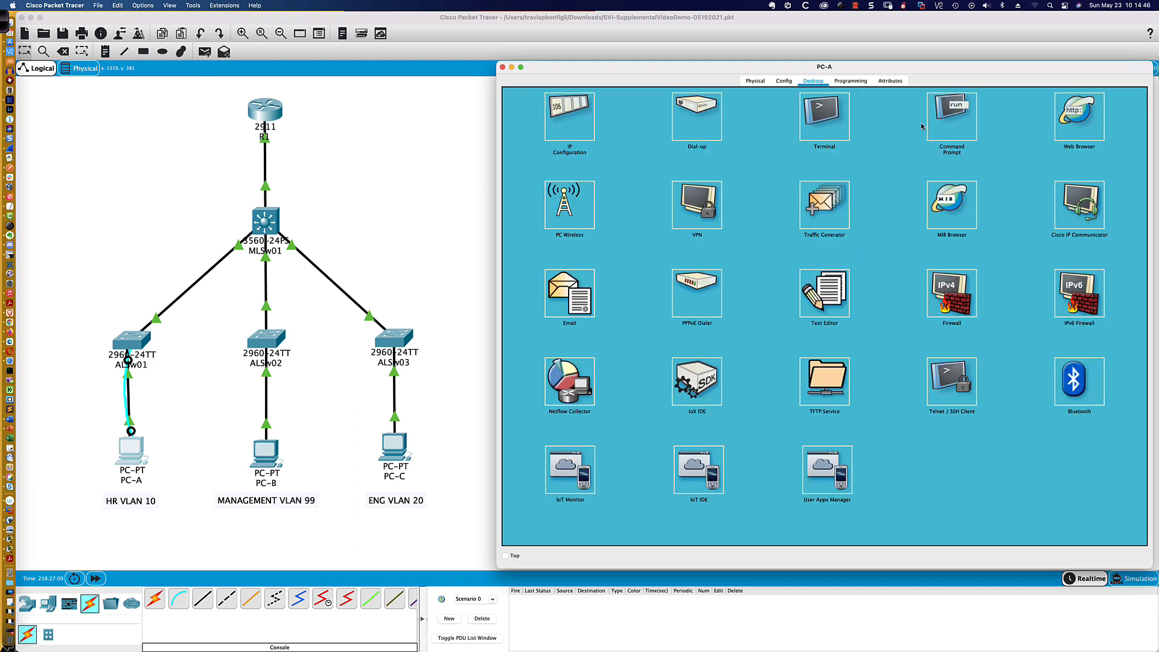
left_click(935, 126)
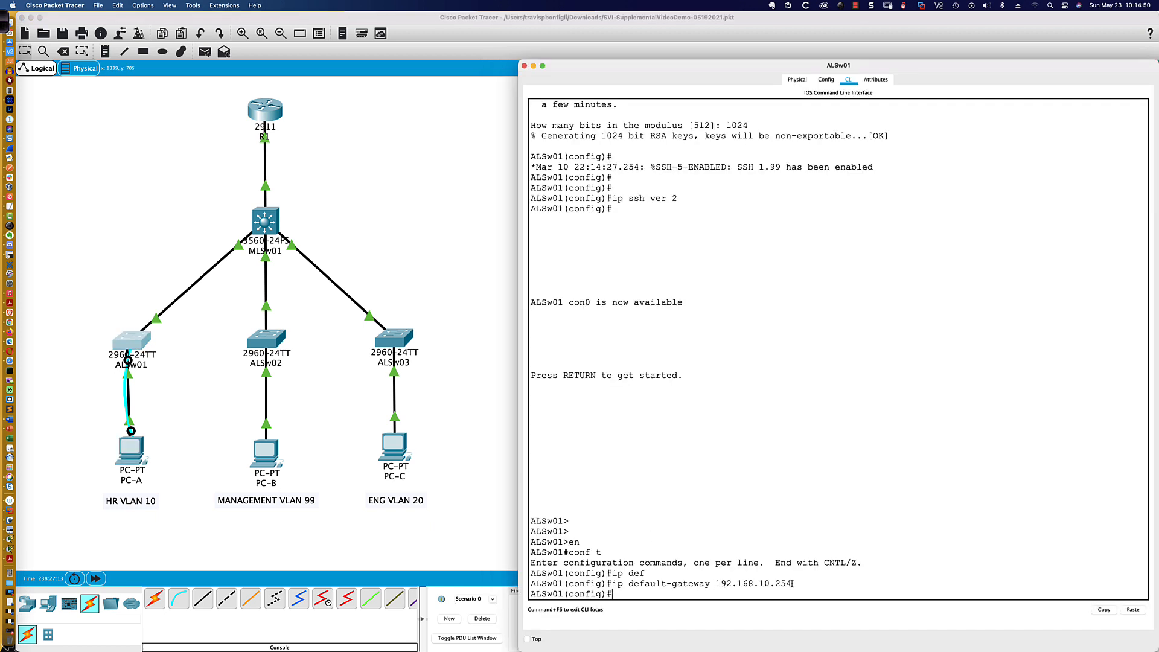
- Review the ip default-gateway command entered on ALSw01
left_click_drag(792, 584, 614, 581)
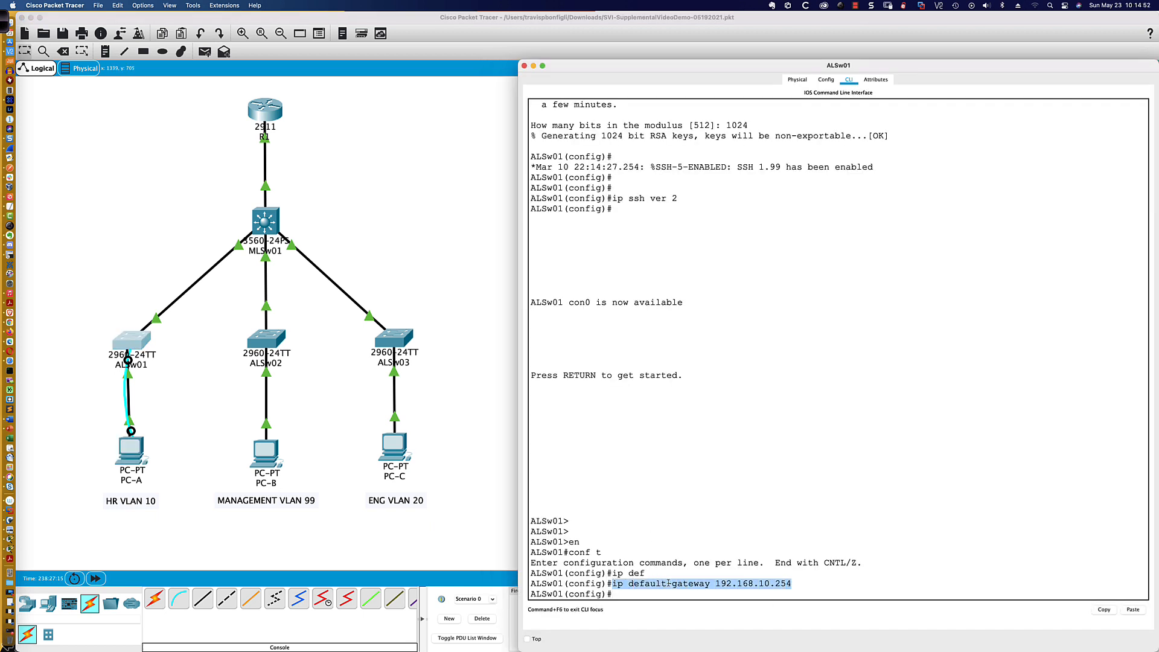
left_click(800, 589)
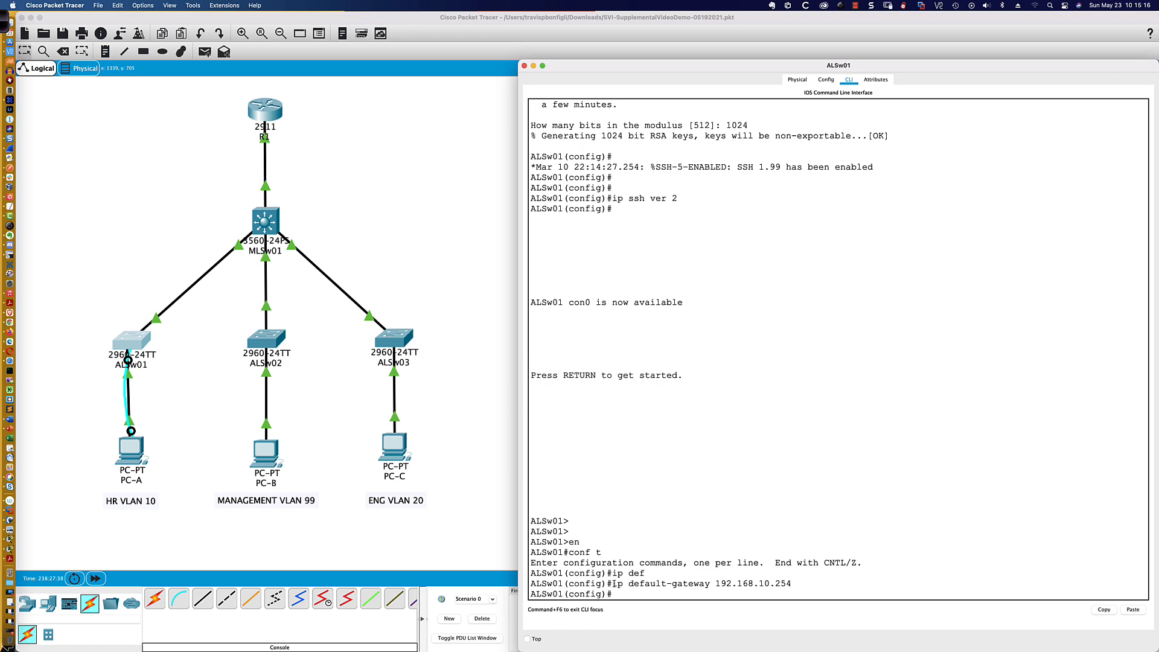
left_click_drag(613, 584, 793, 585)
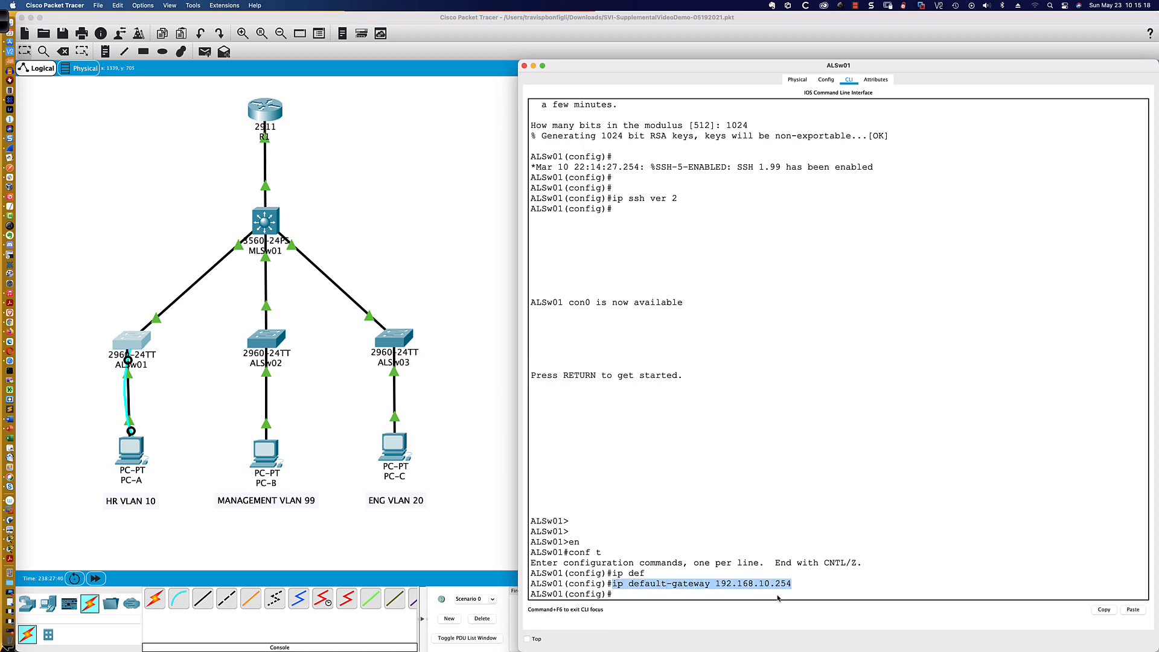
- Close PC-A's command prompt and check the PC's addressing in its IP configuration
left_click(139, 447)
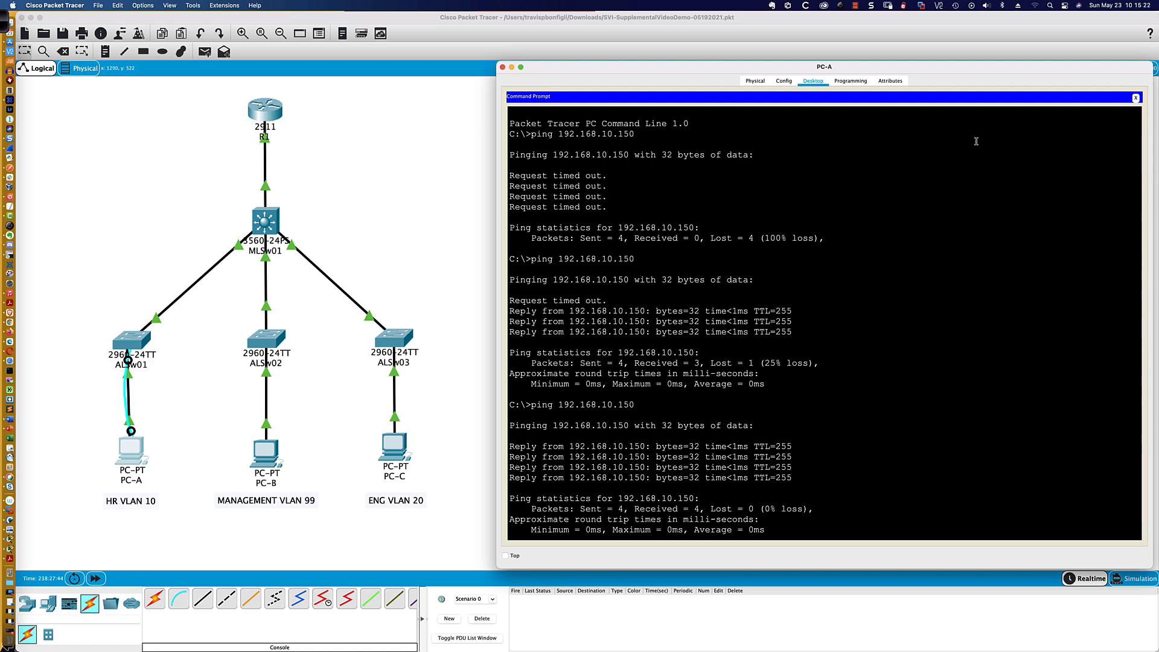
left_click(1135, 98)
left_click(569, 118)
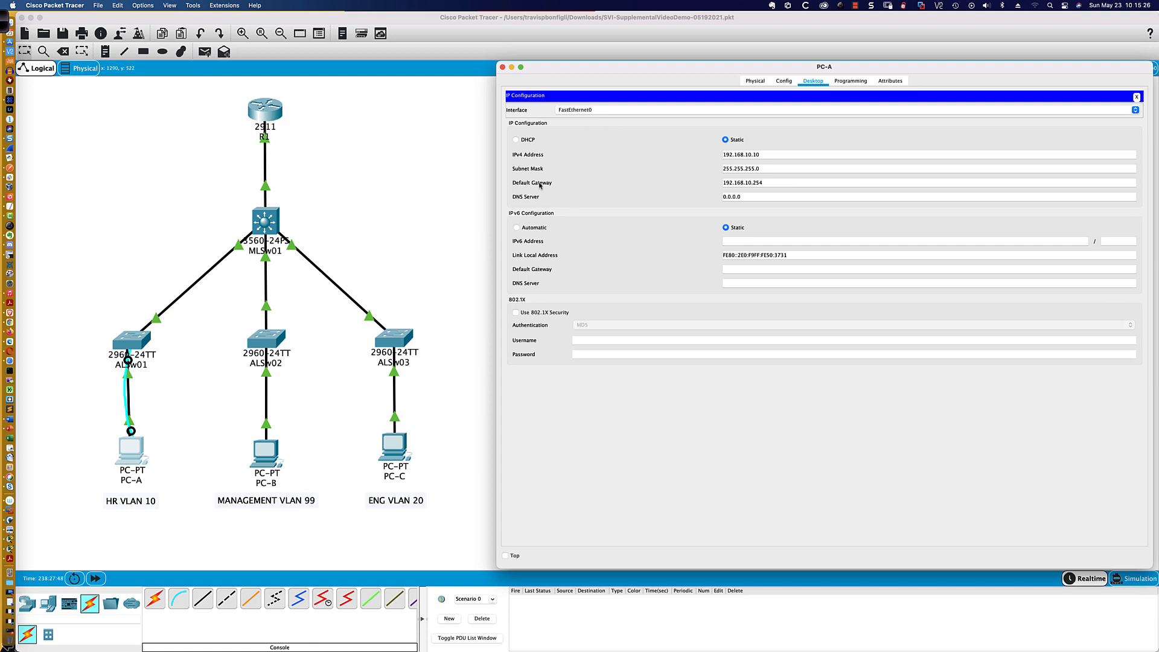
- Close PC-A's IP configuration and review the ip default-gateway command and earlier SSH configuration in ALSw01's CLI
left_click(1137, 98)
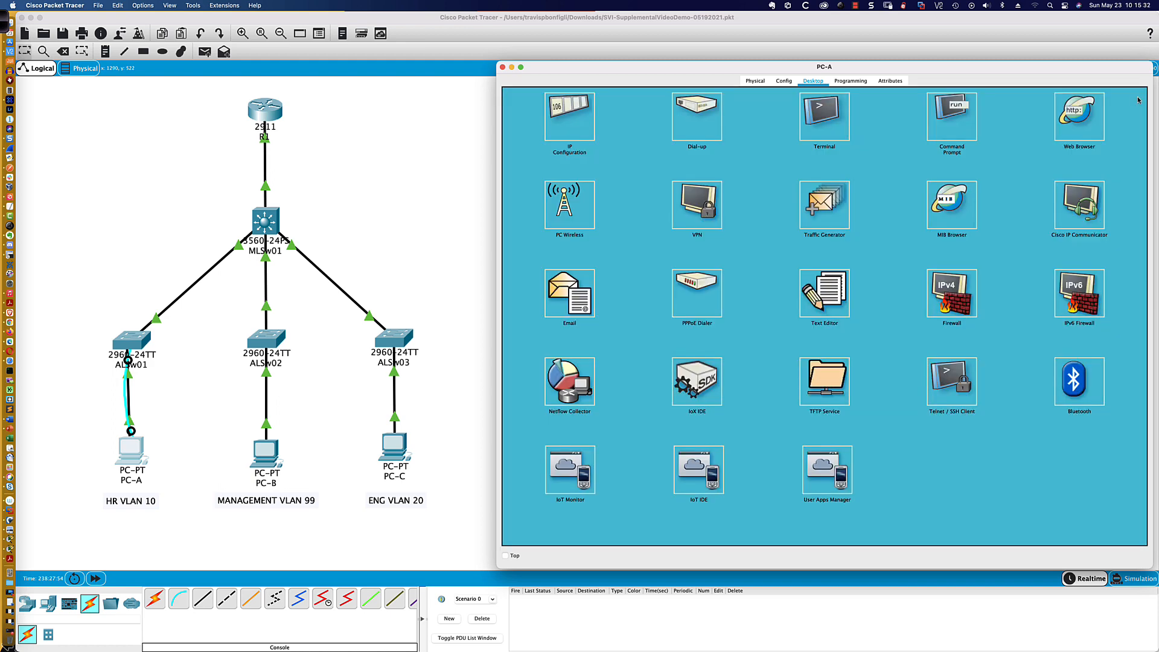
left_click(132, 342)
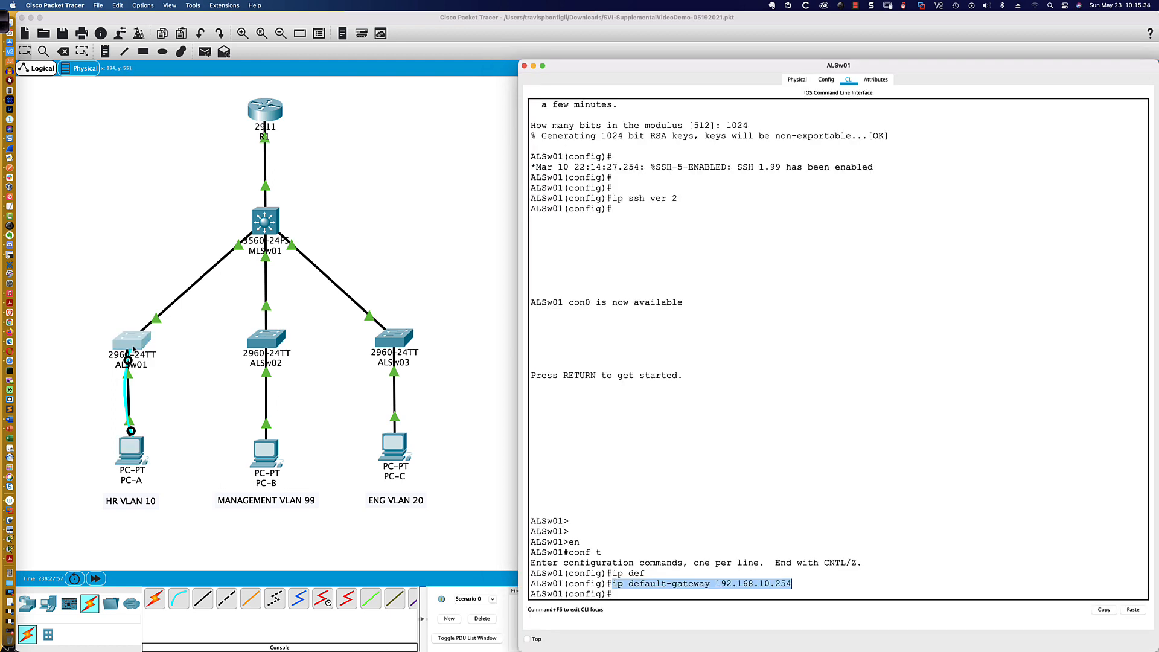
left_click(622, 597)
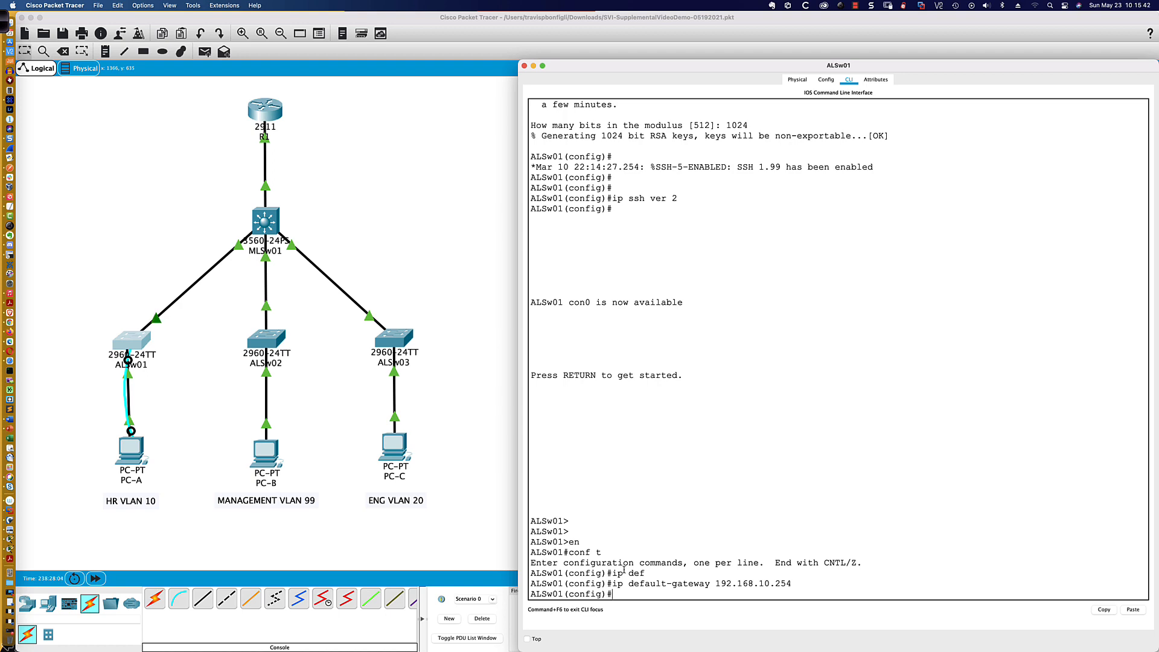
scroll(535, 282, "up", 3)
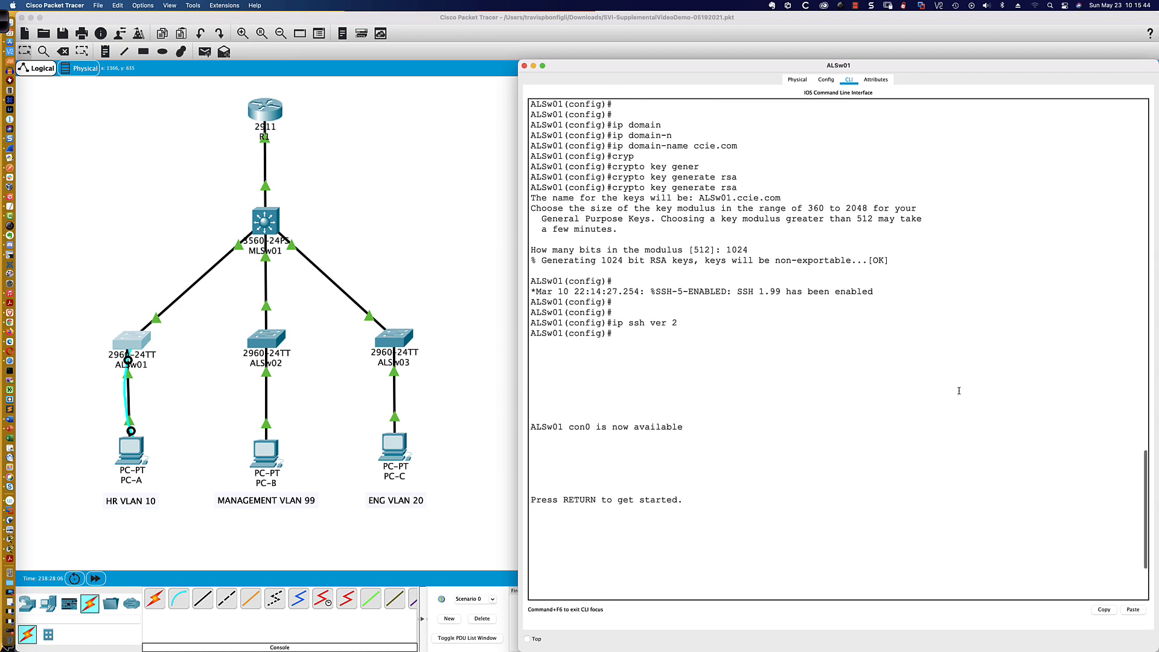
scroll(894, 390, "down", 5)
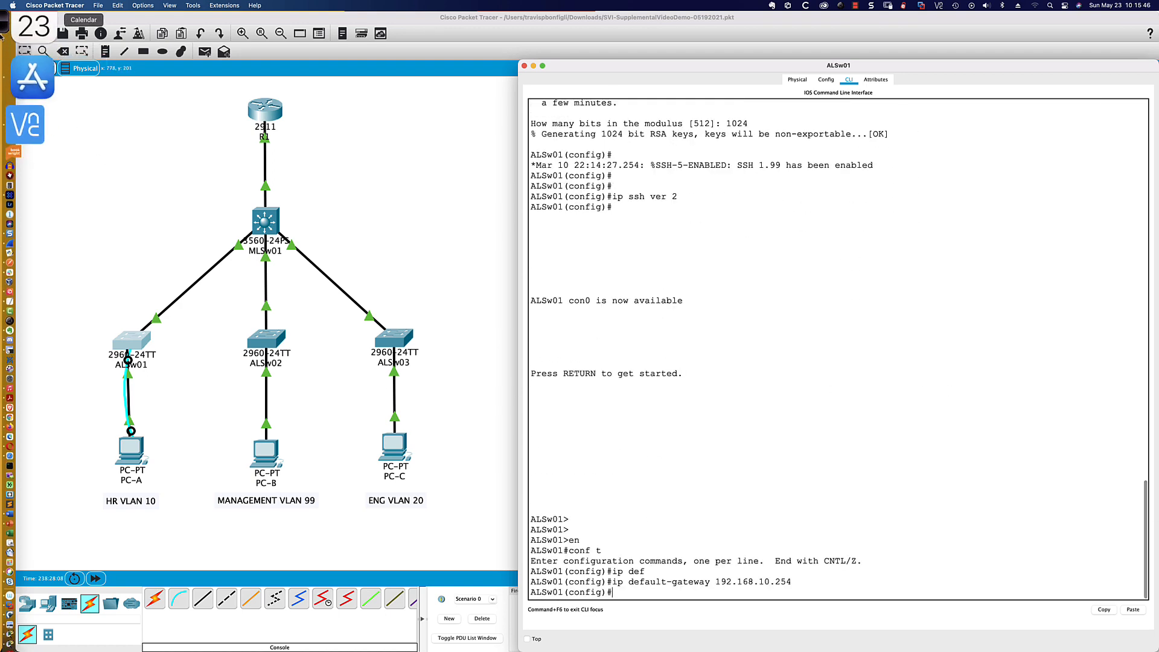
- Bring up the screen annotation tools and set the pen to red with medium thickness
left_click(3, 22)
left_click(457, 20)
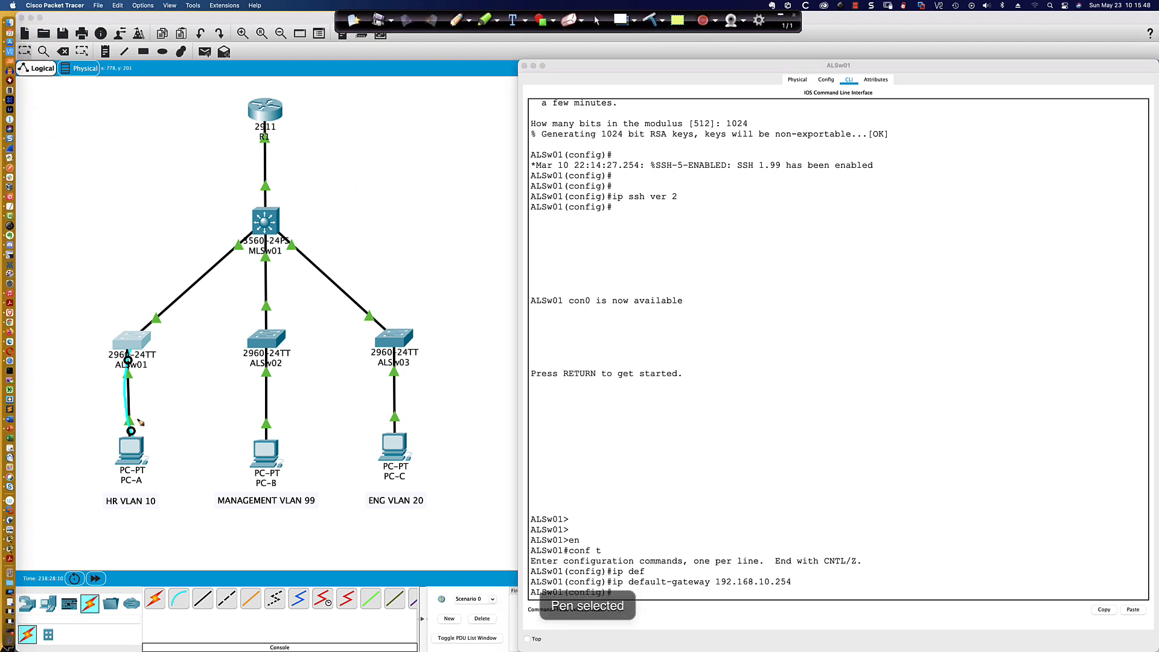
left_click(469, 24)
left_click(470, 40)
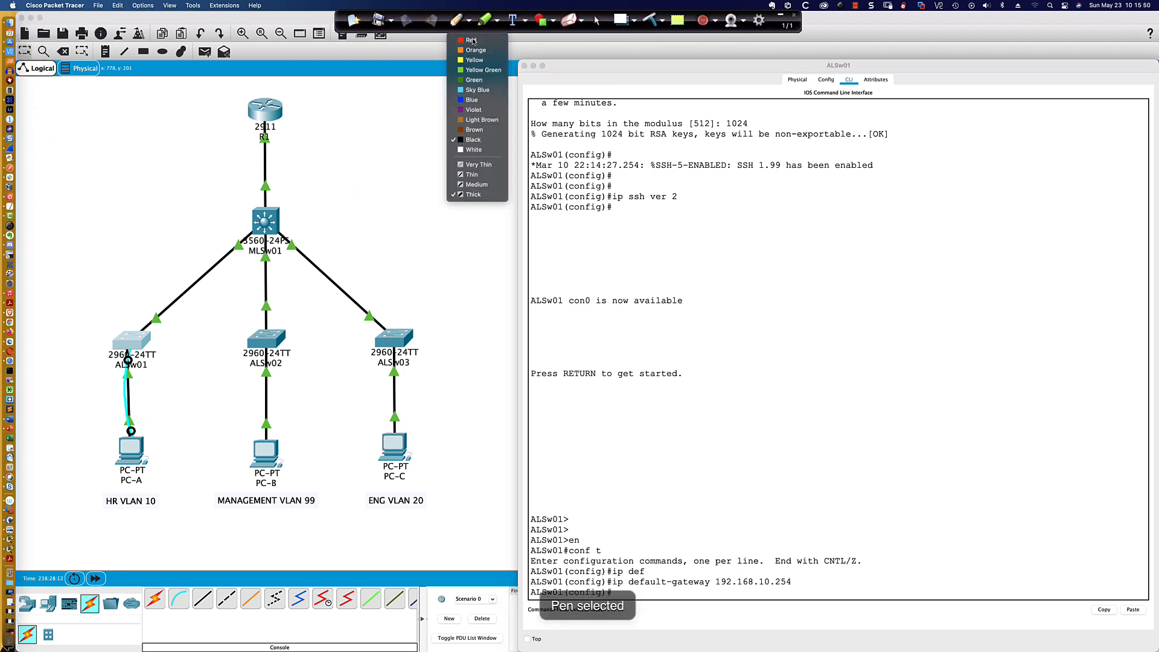
left_click(470, 22)
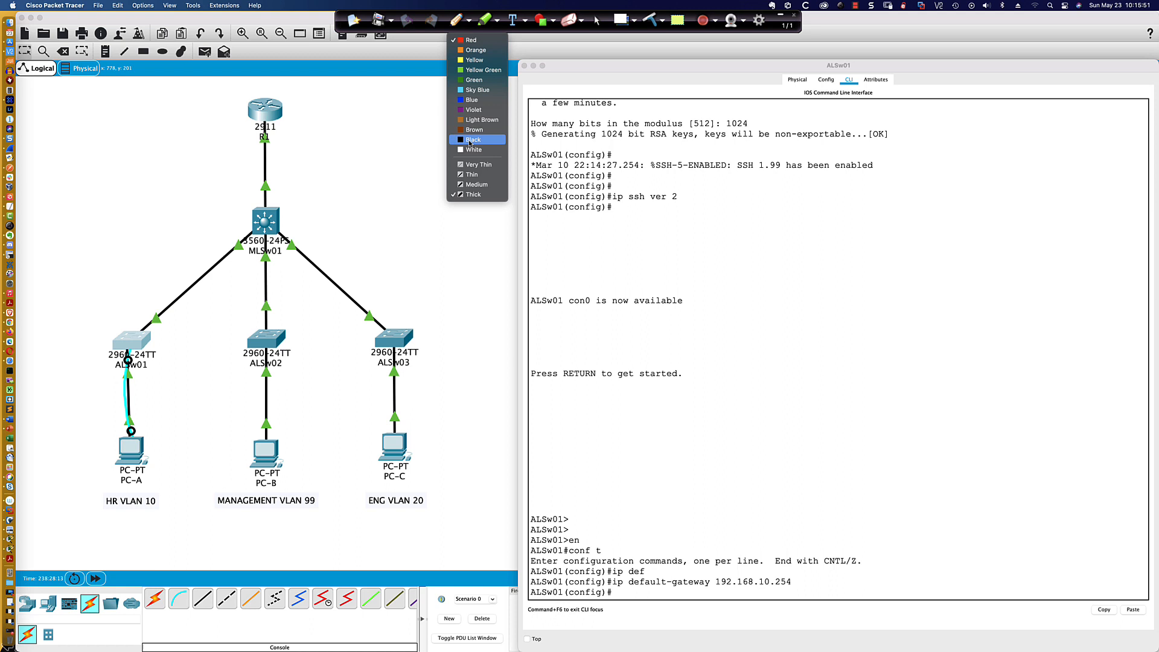
left_click(473, 185)
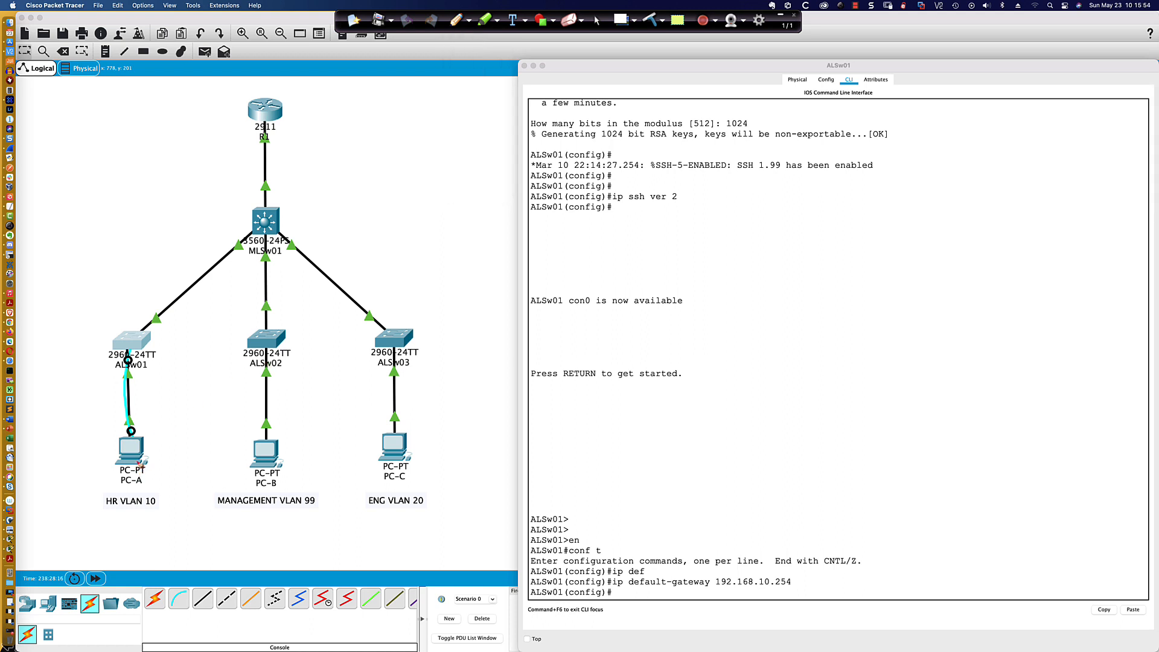
- Draw red arrows from PC-A past ALSw01 toward MLSw01, and to PC-B, ALSw03 and router R1
mouse_move(138, 469)
left_mouse_down()
mouse_move(139, 388)
mouse_move(152, 334)
mouse_move(169, 319)
left_mouse_up()
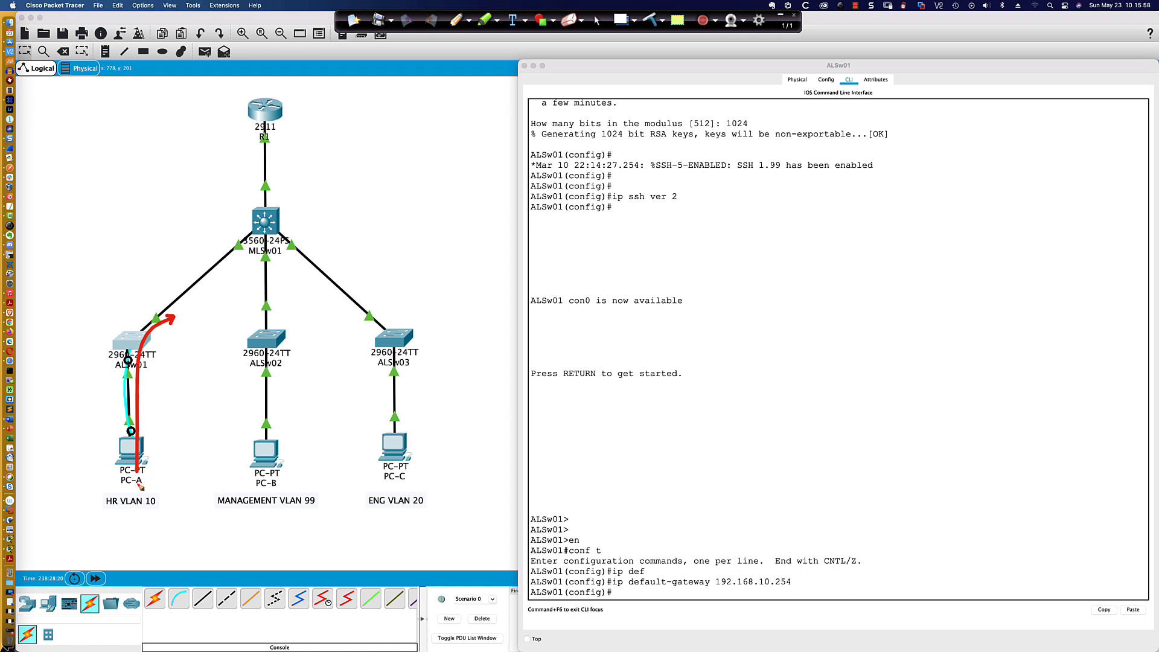
left_click_drag(151, 454, 240, 452)
left_click_drag(143, 438, 196, 423)
left_click_drag(272, 394, 368, 350)
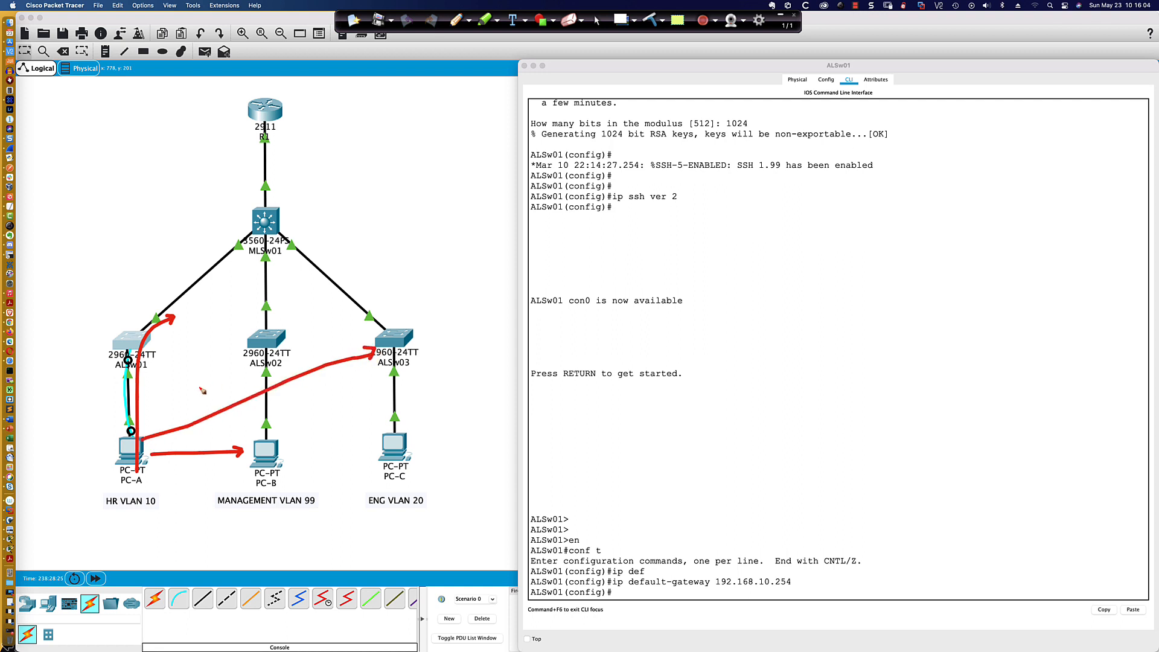
mouse_move(139, 439)
left_mouse_down()
mouse_move(253, 214)
mouse_move(264, 136)
left_mouse_up()
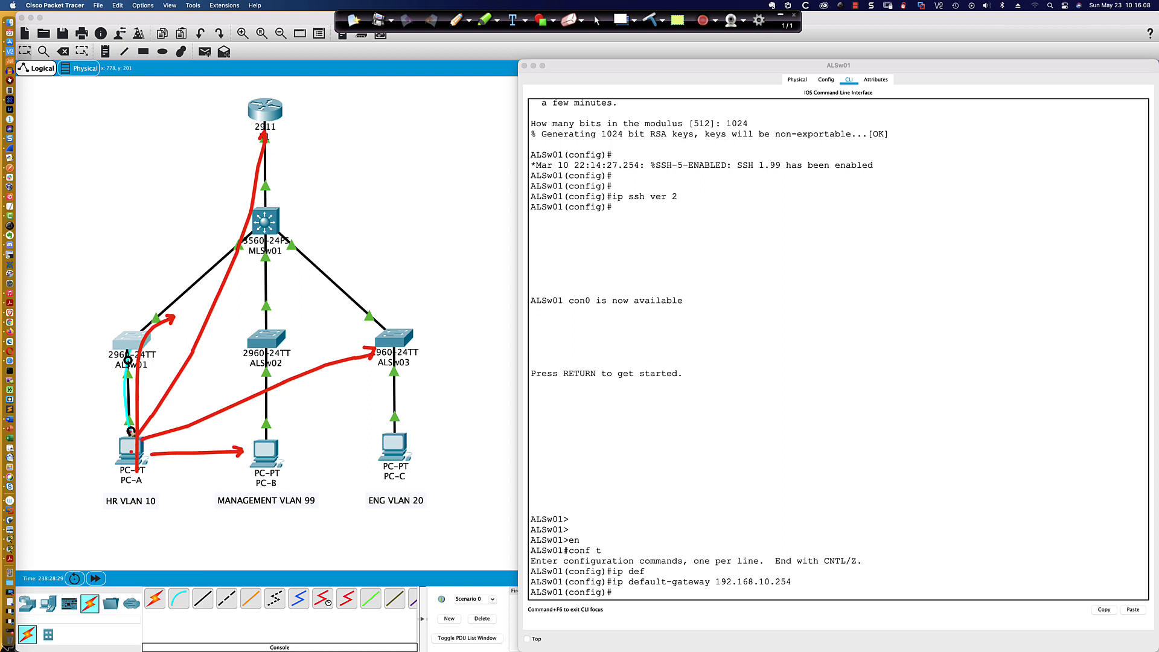
mouse_move(132, 456)
left_mouse_down()
mouse_move(130, 364)
mouse_move(158, 298)
left_mouse_up()
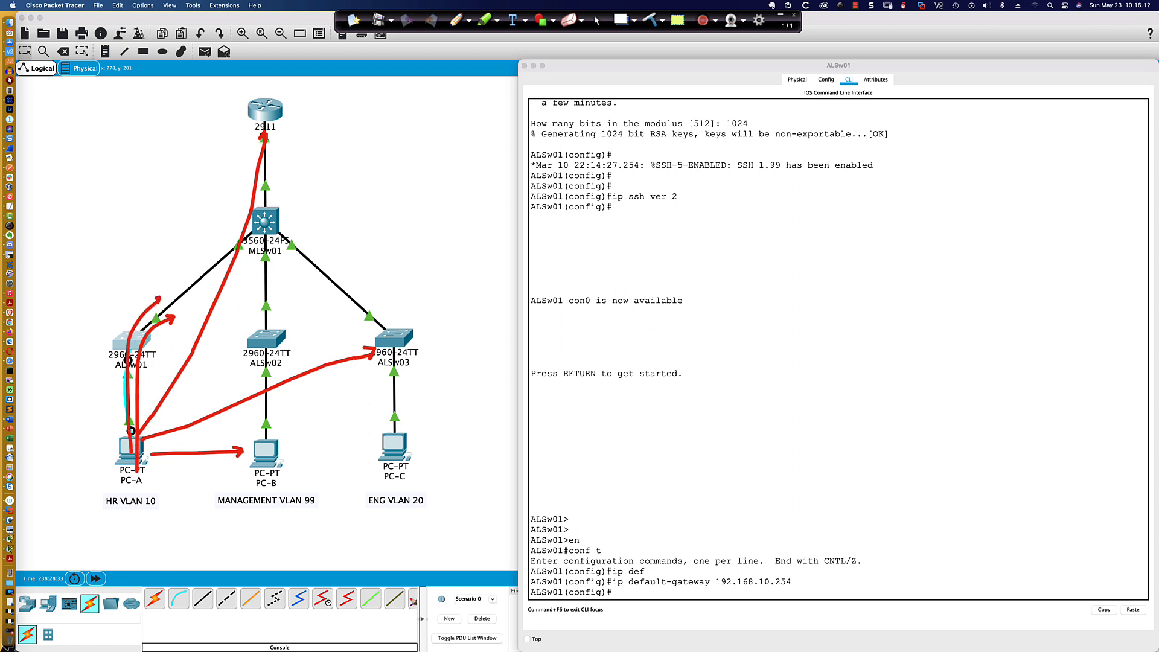
- Underline and bracket the ip default-gateway 192.168.10.254 command in red, and clear all pen annotations
left_click_drag(611, 590, 795, 593)
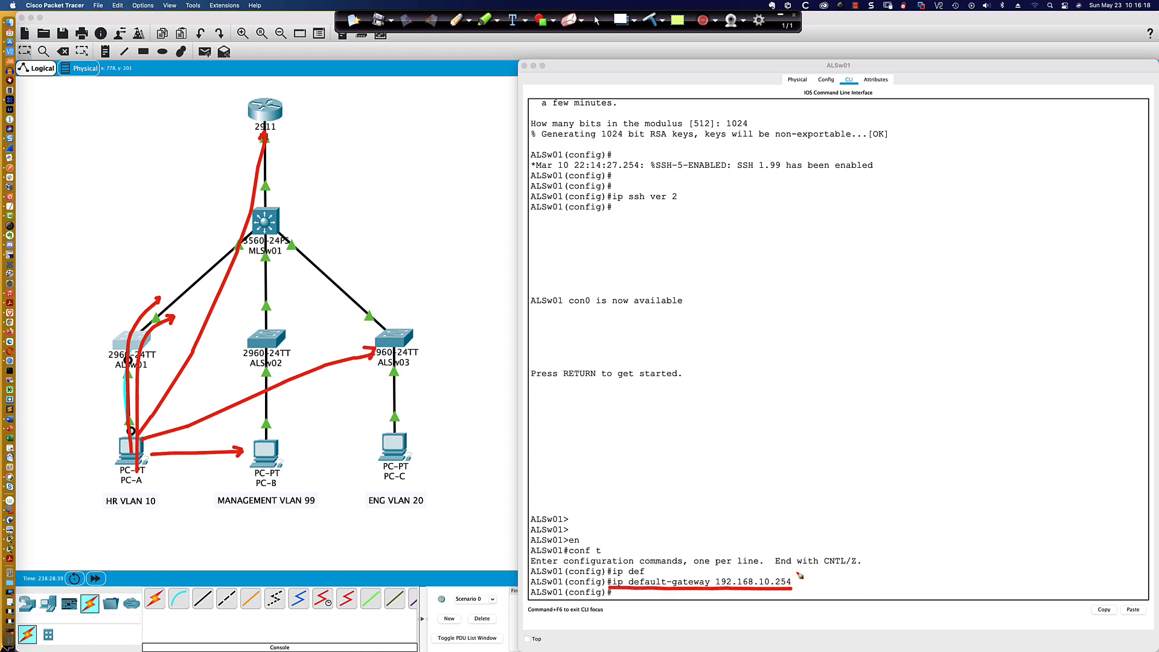
left_click_drag(791, 572, 804, 593)
left_click_drag(615, 571, 611, 595)
left_click(651, 20)
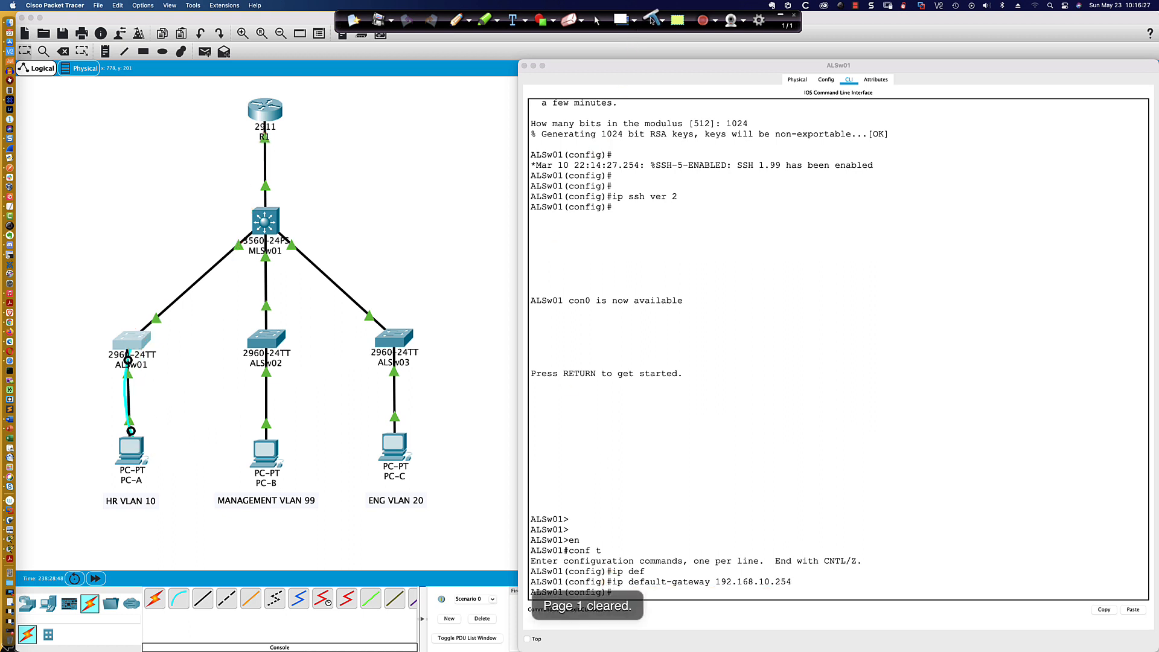
left_click(597, 20)
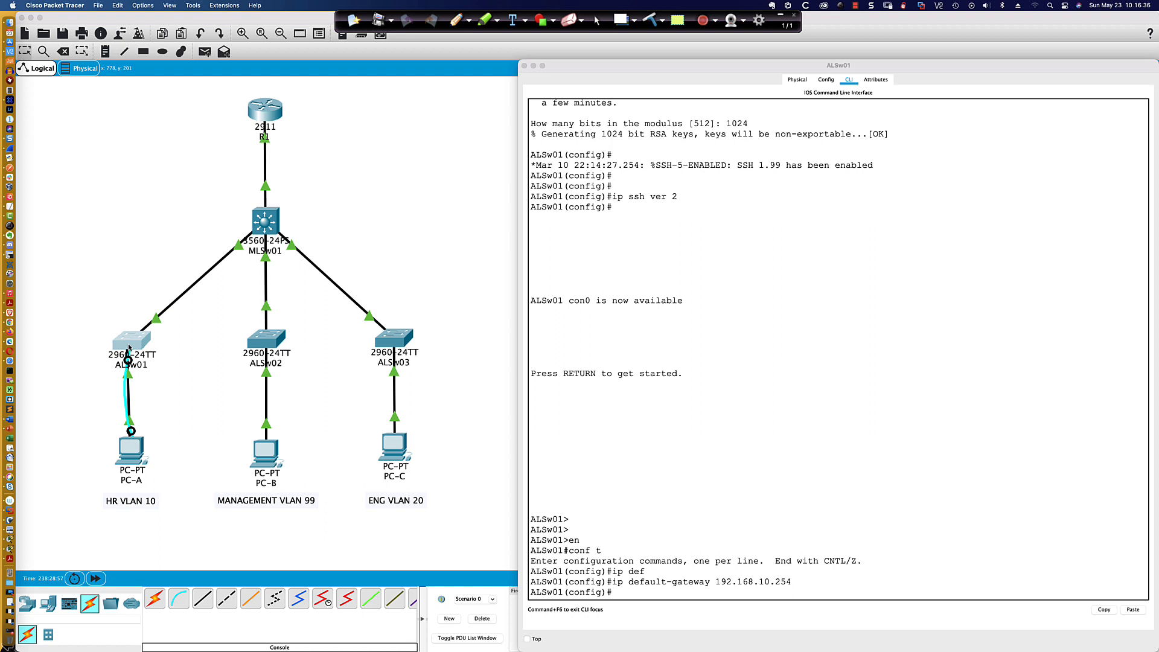
- Exit configuration mode on ALSw01, ping PC-A at 192.168.10.10, and review the ip default-gateway command
left_click(545, 416)
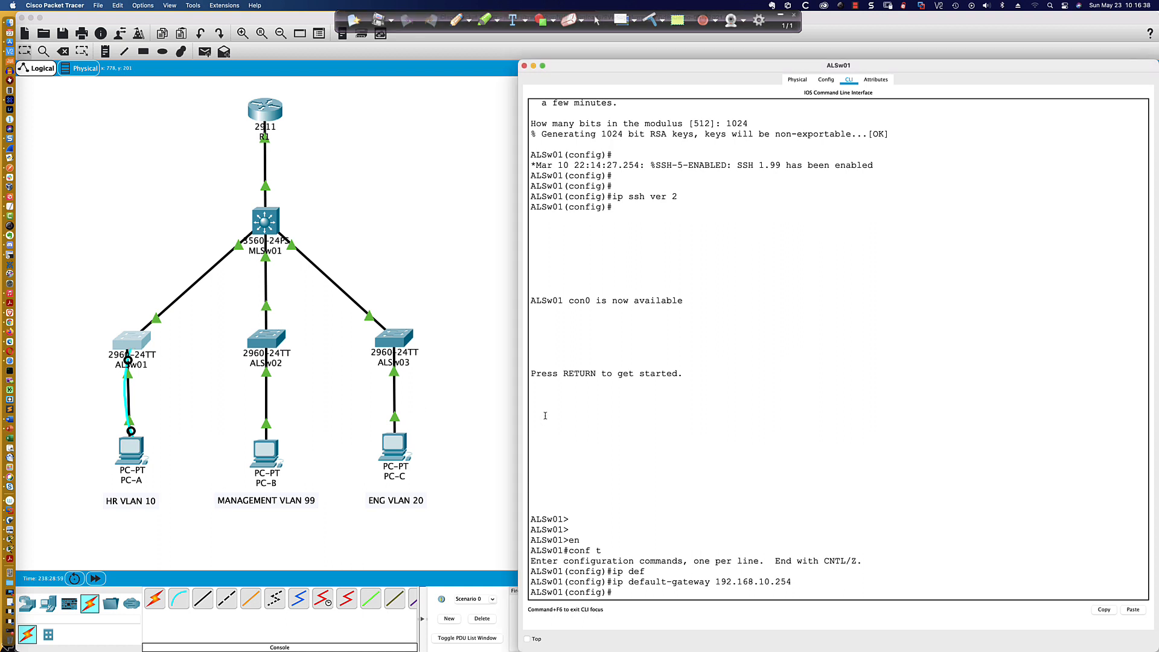
key("Return")
type("end")
key("Return")
type("p")
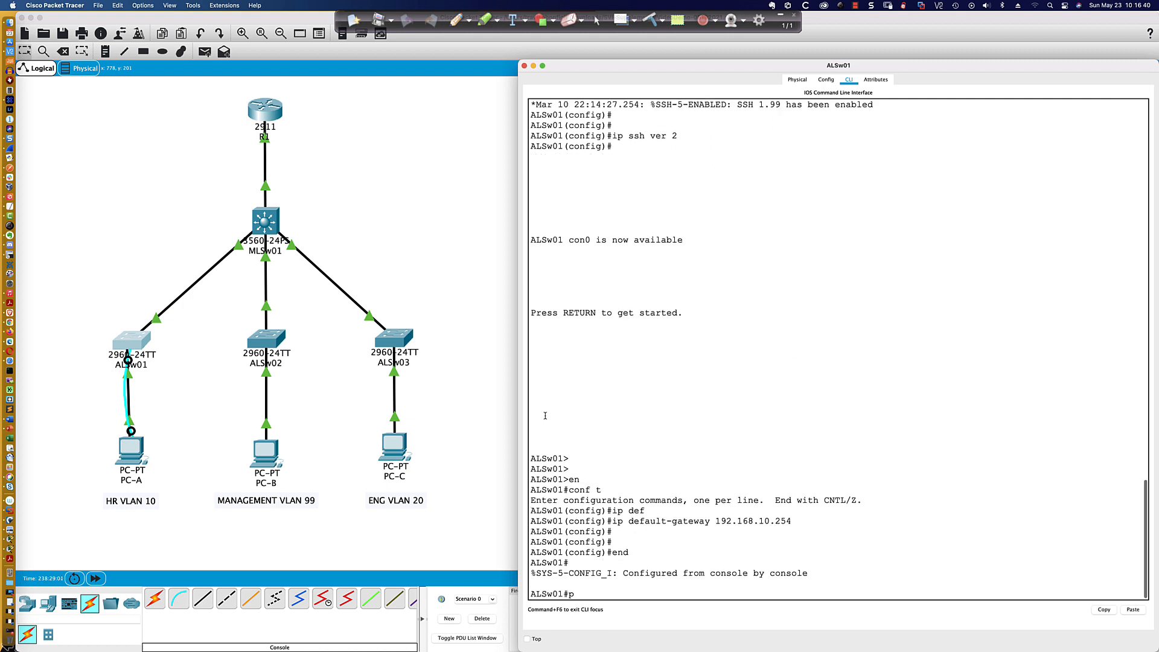
type("ing 192.168.10.10")
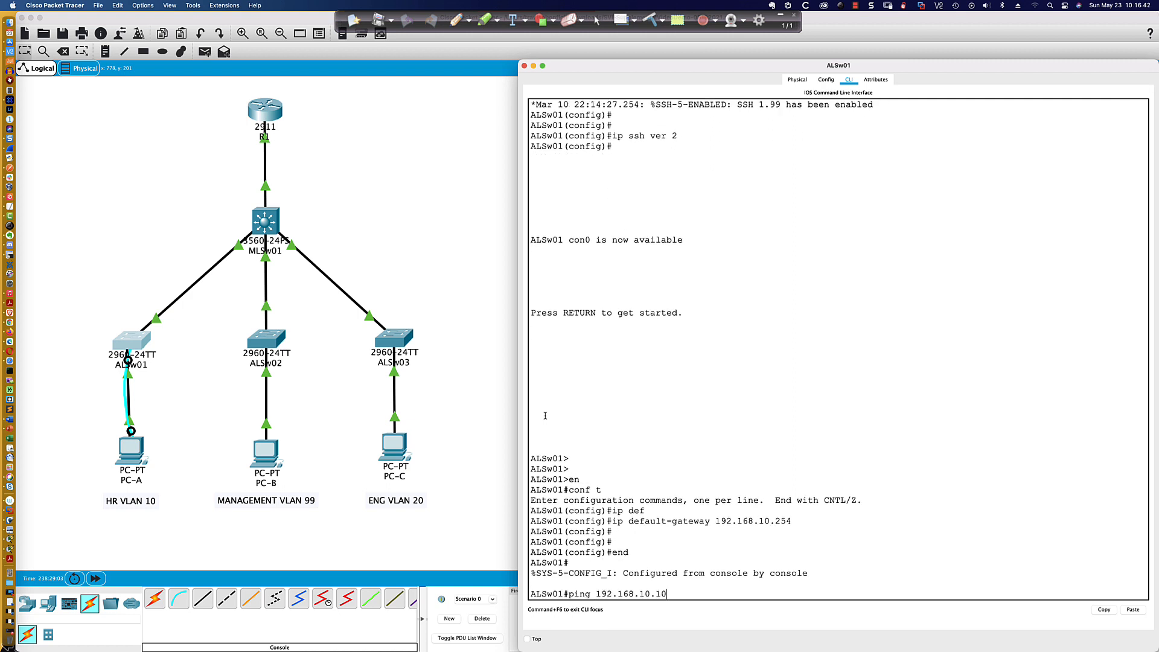
key("Return")
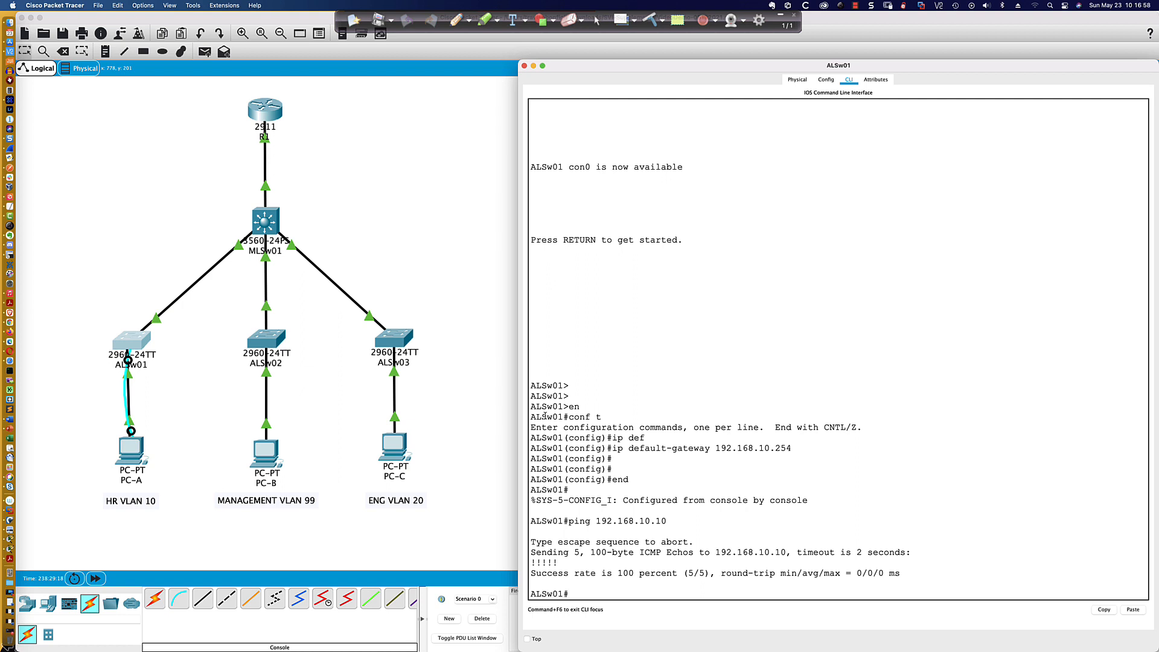
left_click_drag(612, 448, 789, 450)
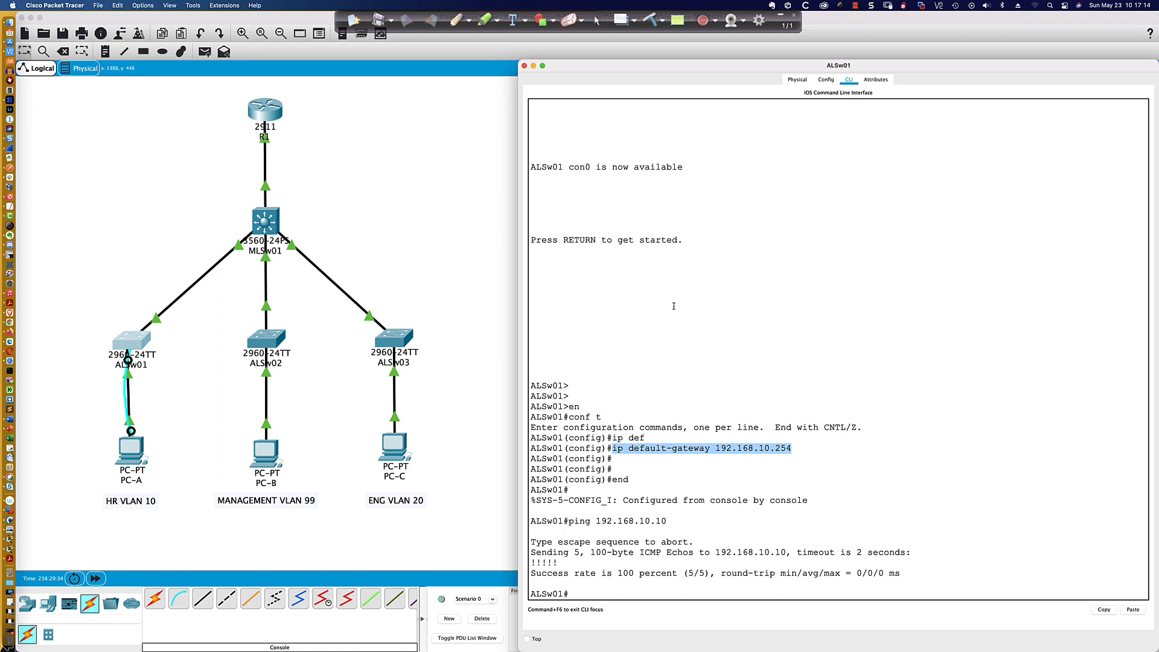
left_click(674, 306)
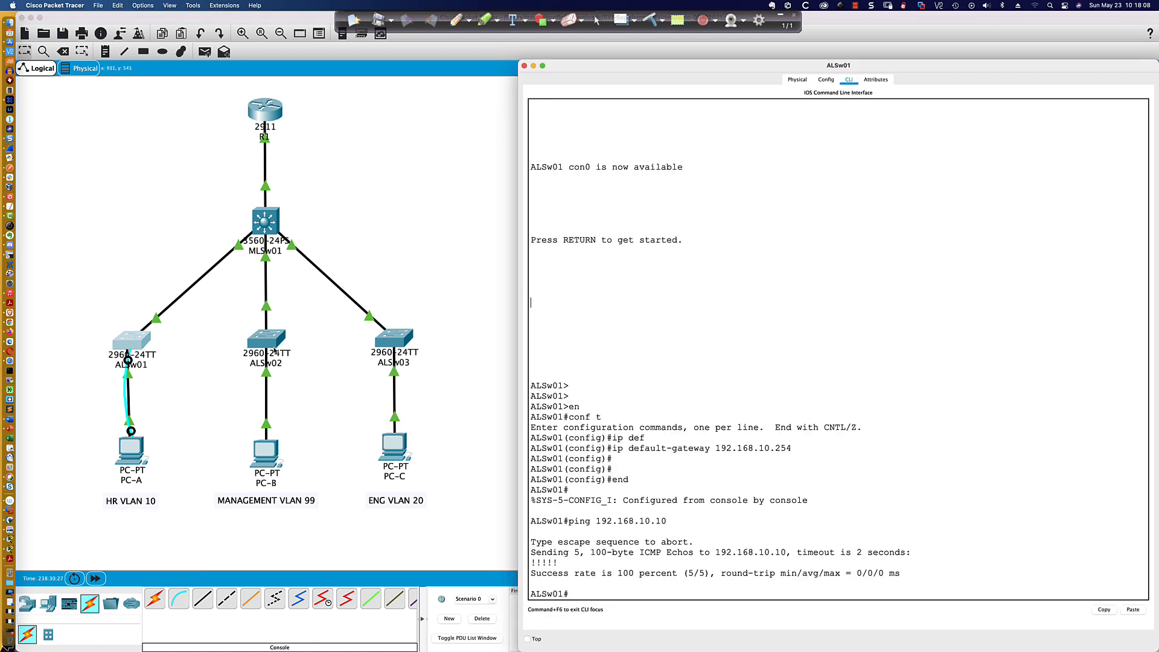
- Enter global configuration mode on ALSw01 and display the brief IP interface summary
key("Return")
key("Return")
key("Return")
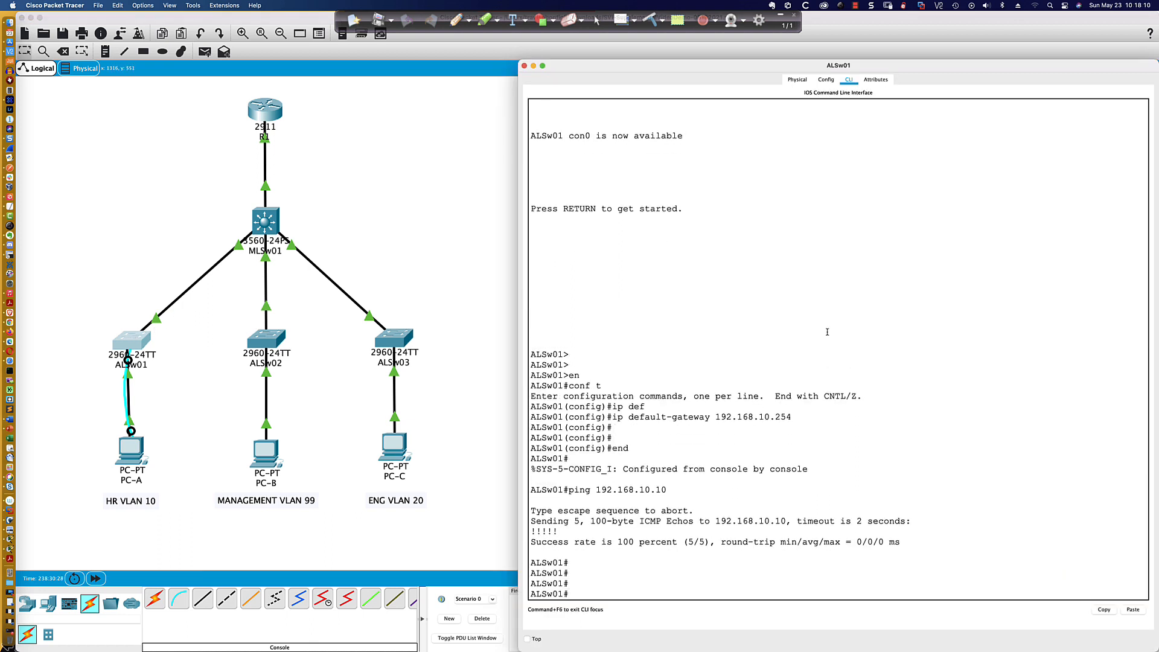
type("conf t")
key("Return")
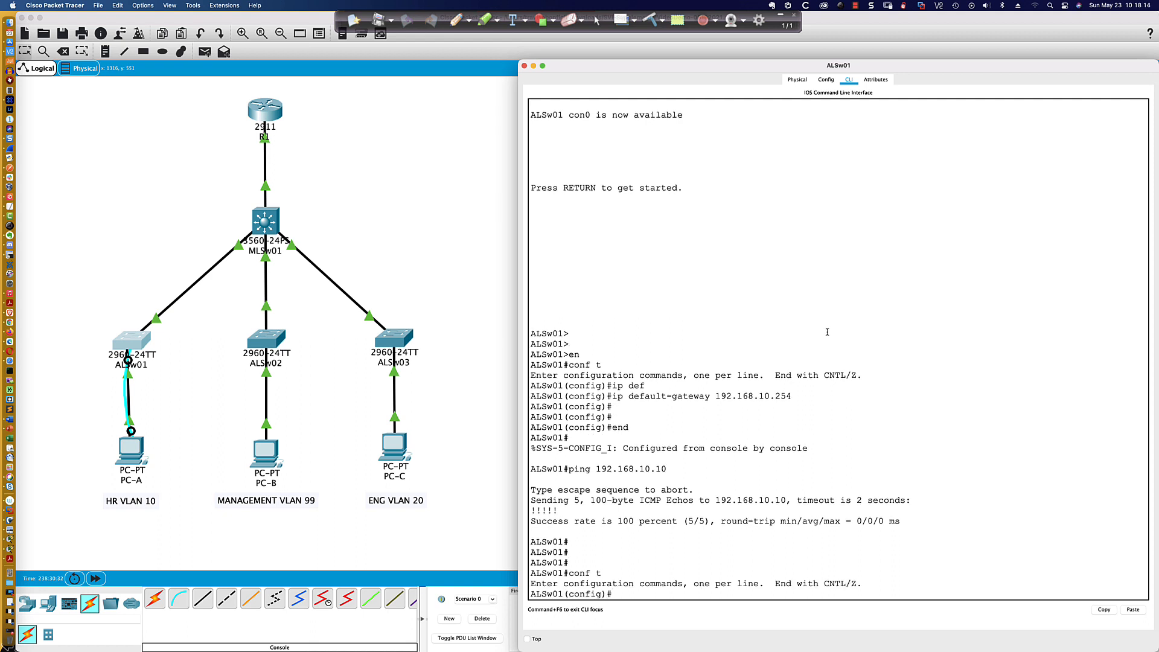
type("do sh ip int bri")
key("Return")
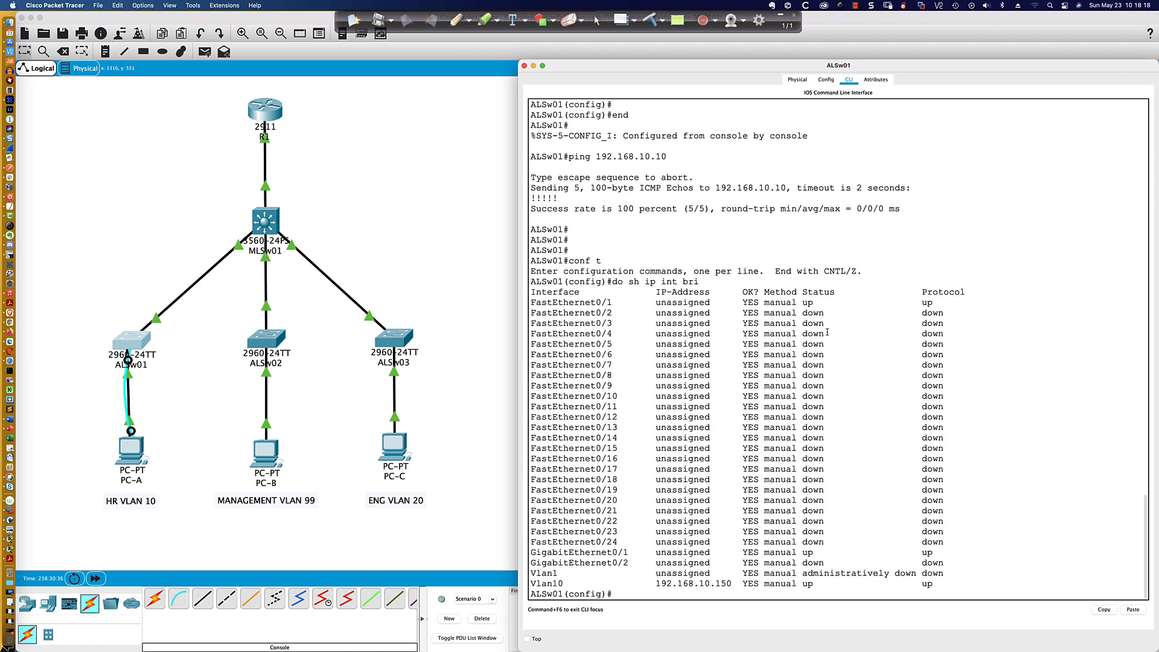
- Set ALSw01's GigabitEthernet0/1 interface to switchport access mode
type("int gi0/1")
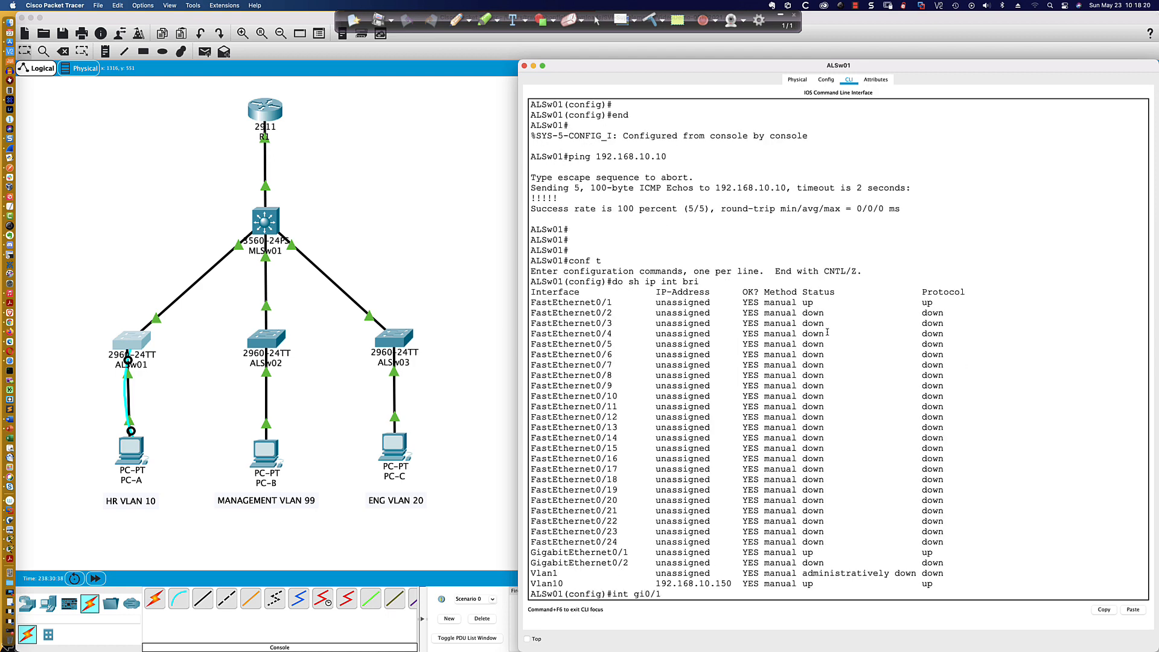
key("Return")
type("swi")
key("Tab")
type("mode acc")
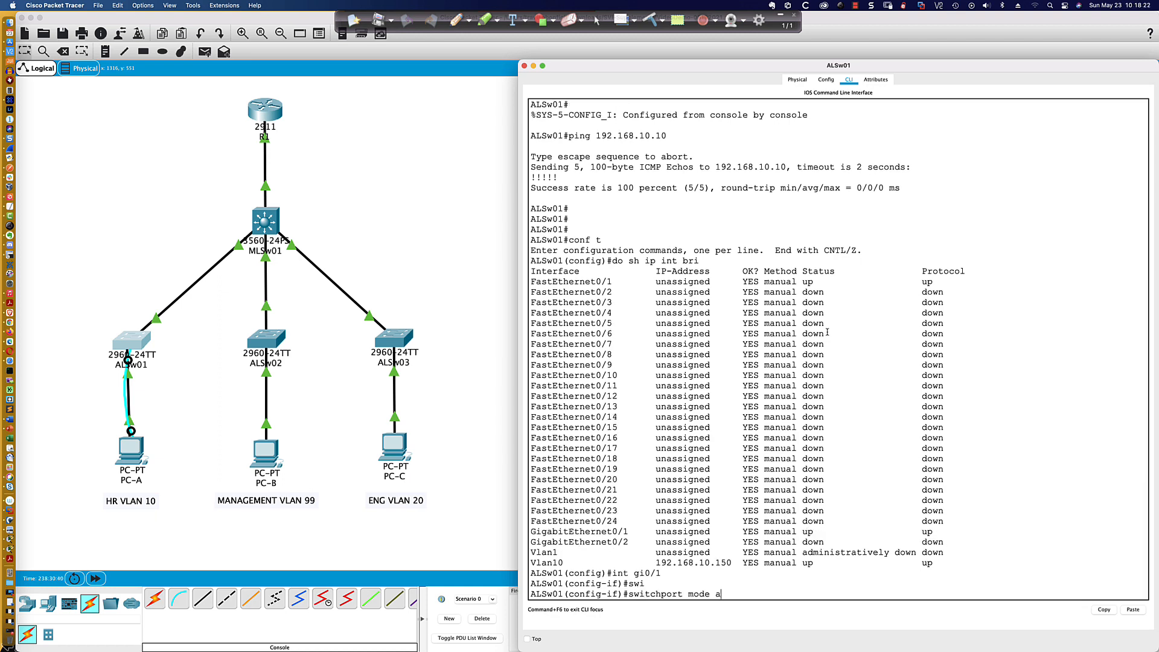
key("Tab")
key("Return")
- Assign ALSw01's GigabitEthernet0/1 to access VLAN 10 and fast-forward the simulation time
type("sw")
key("Tab")
type("acc")
key("Tab")
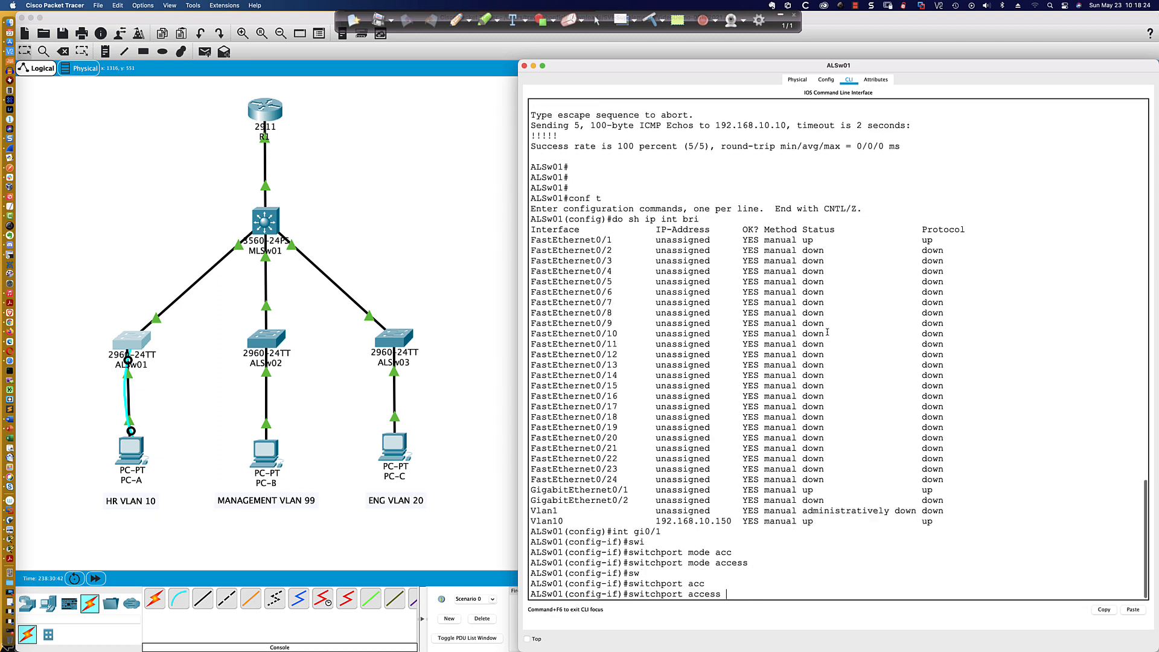
type("vlan 109")
key("Return")
key("Up")
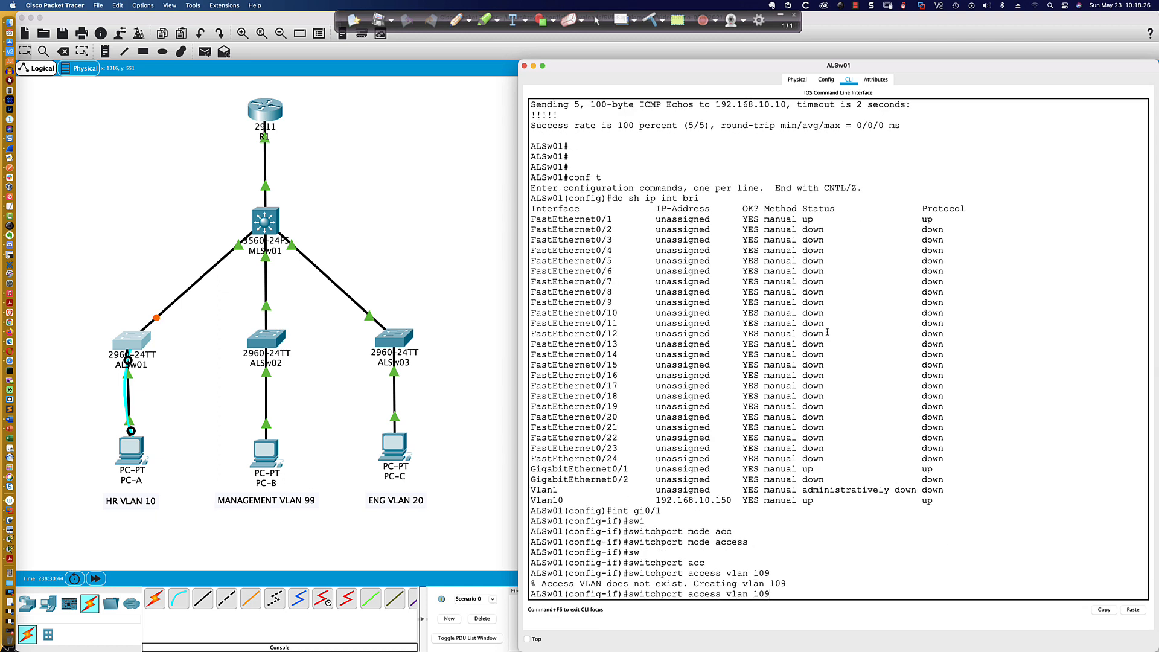
key("BackSpace")
key("Return")
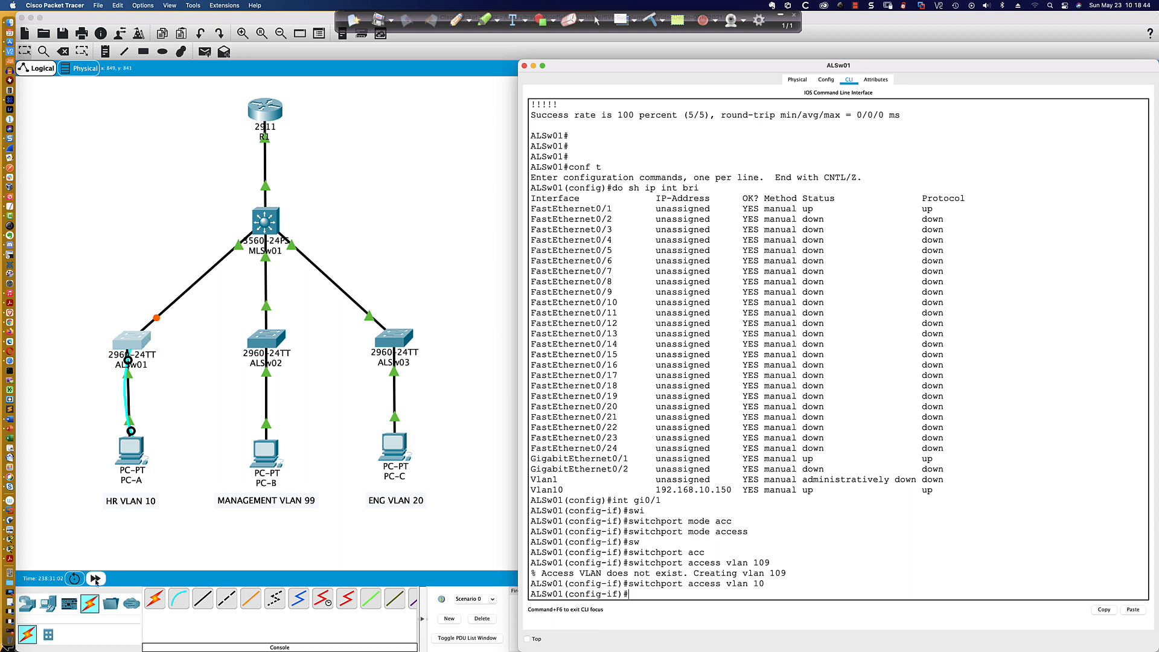
left_click(95, 579)
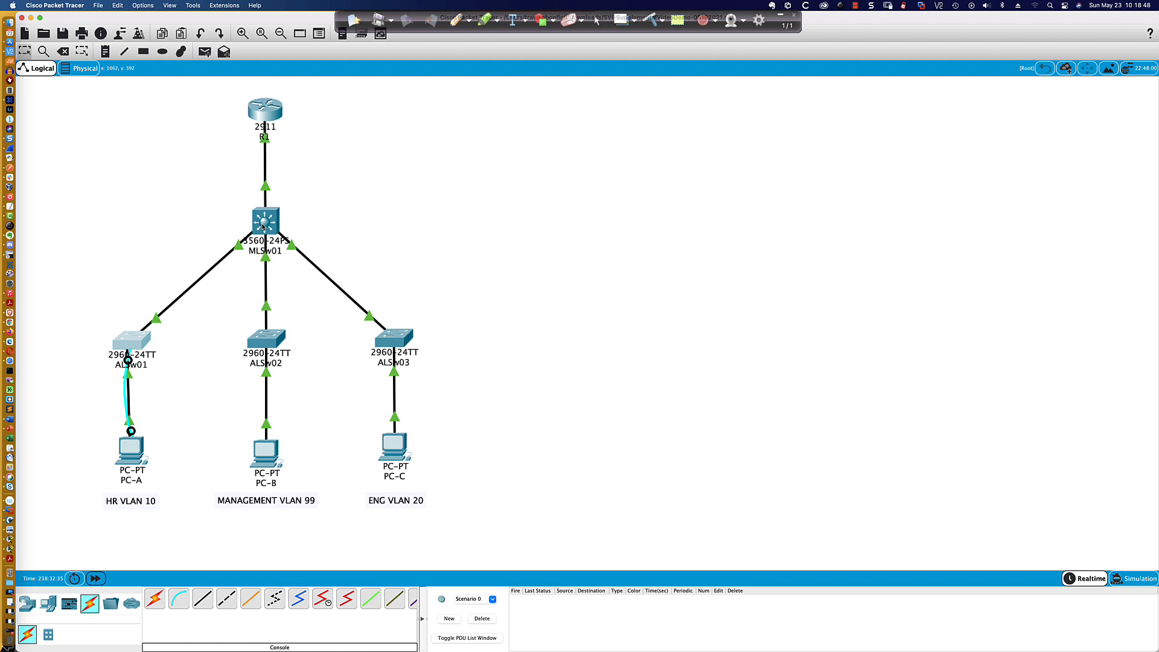
- Open ALSw02's CLI, enter global configuration mode and display the brief IP interface summary
left_click(264, 340)
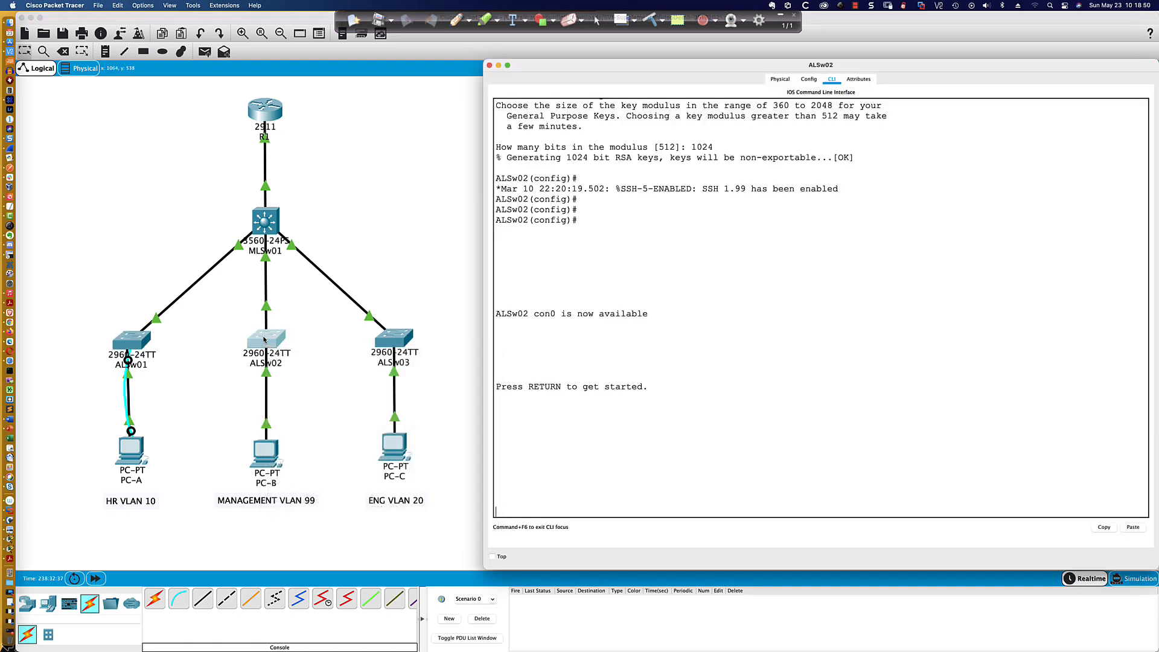
key("Return")
key("Return")
key("Return")
type("en")
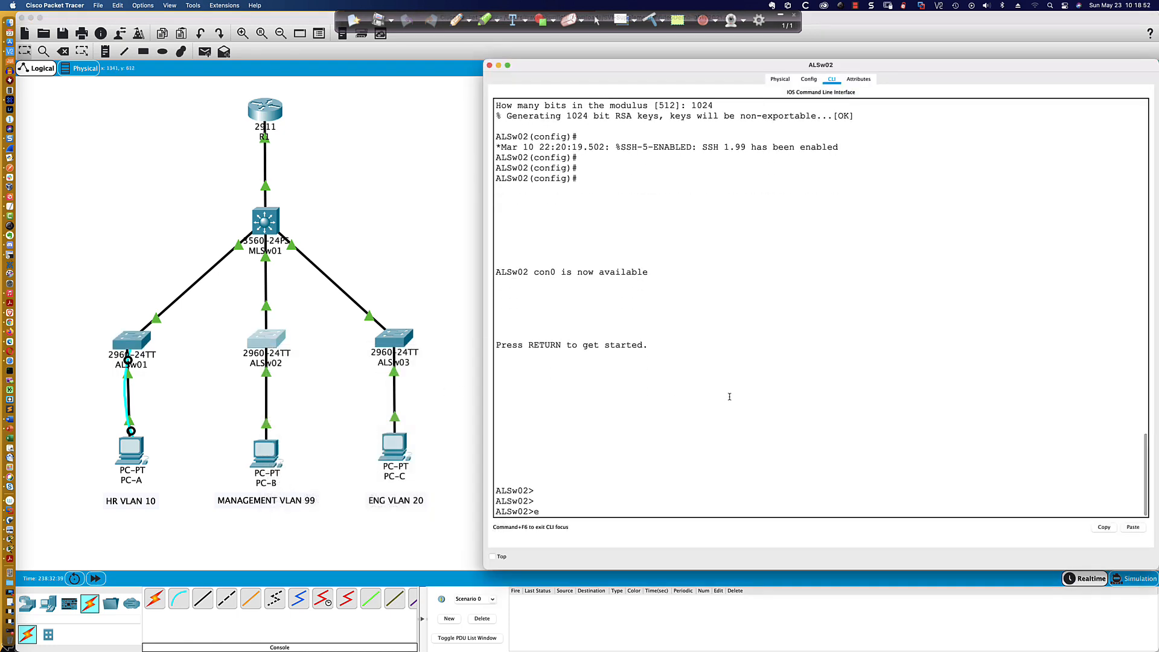
key("Return")
type("conf t")
key("Return")
type("do sh ip int bri")
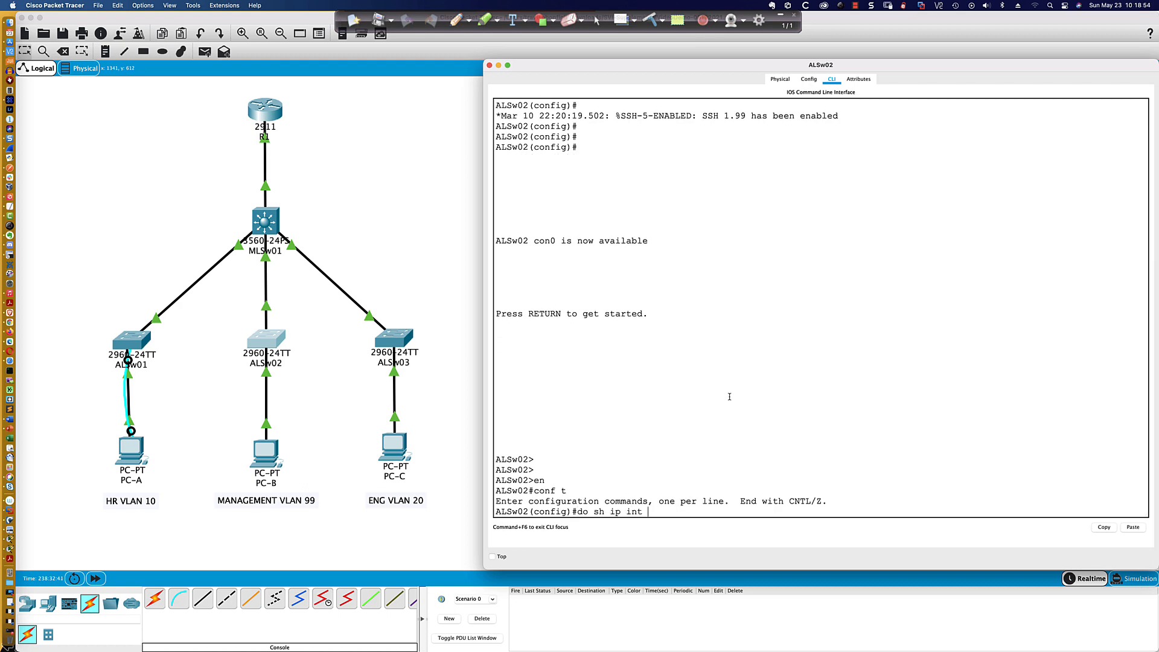
key("Return")
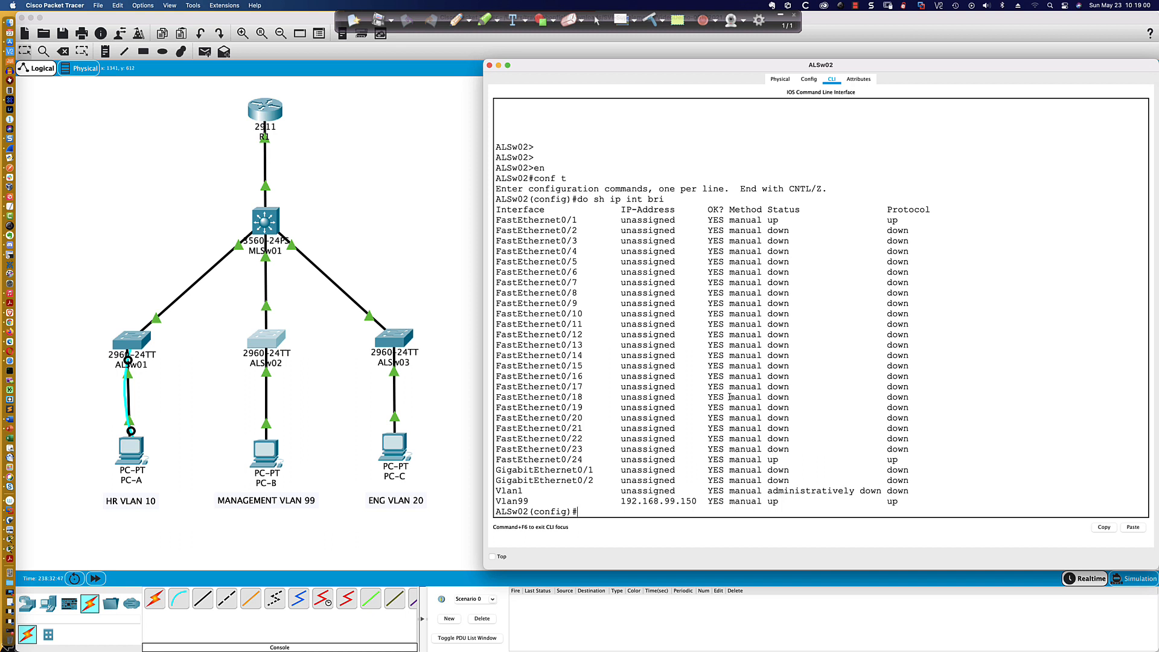
- Shut down ALSw02's FastEthernet0/24 interface and bring it back up with no shutdown
type("int fa0/24")
key("Return")
type("shut")
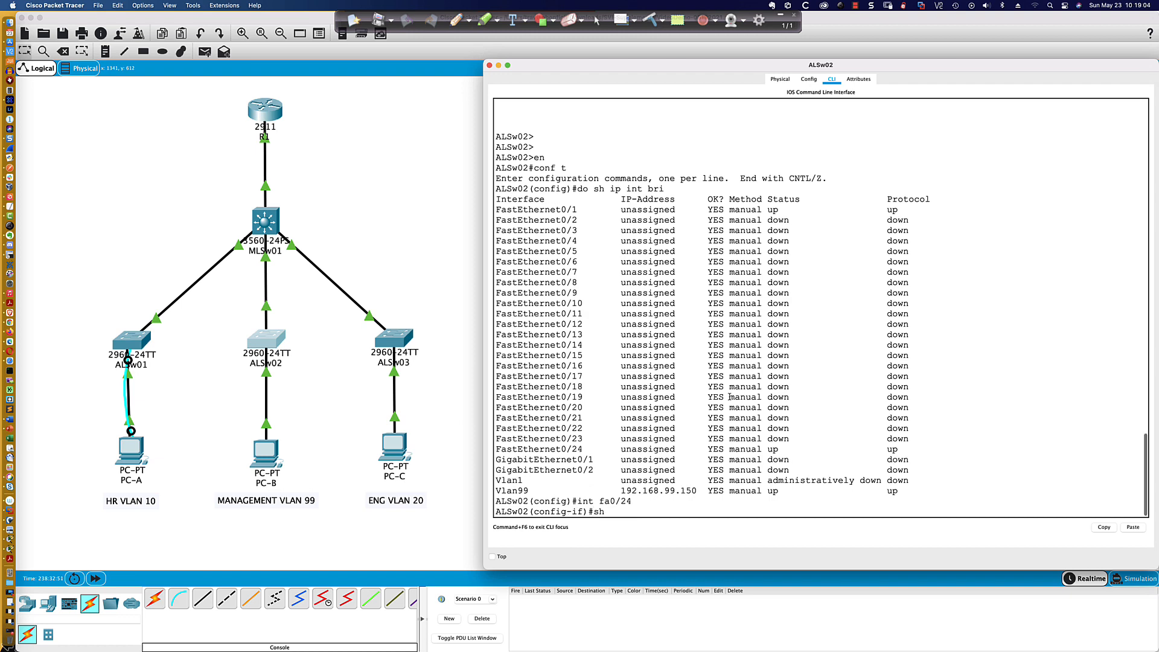
key("Return")
type("no shut")
key("Return")
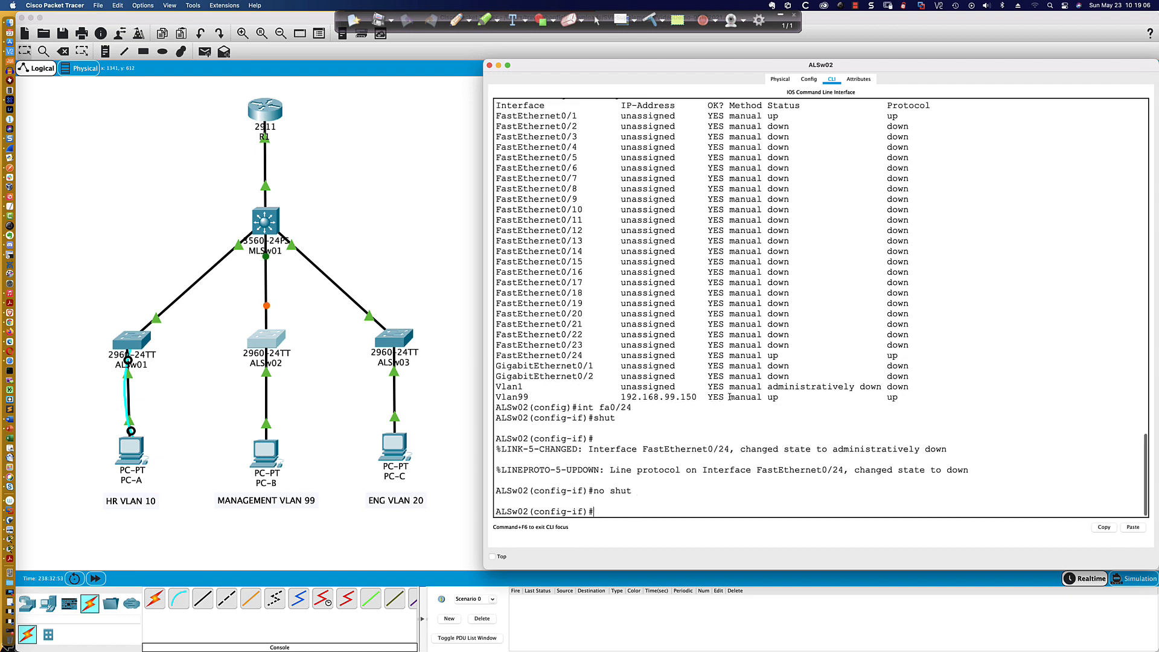
key("Return")
key("Return")
key("Return")
key("Return")
- Set ALSw02's FastEthernet0/24 interface to switchport access mode
type("in t")
key("BackSpace")
key("BackSpace")
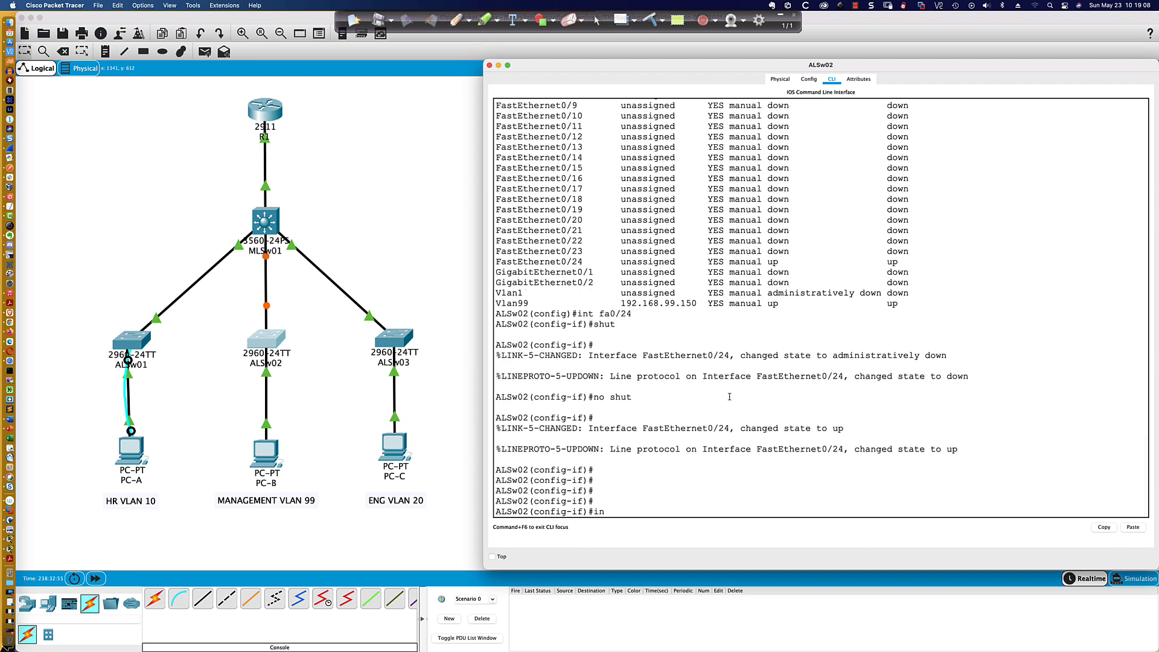
type("t fa0/24")
key("Return")
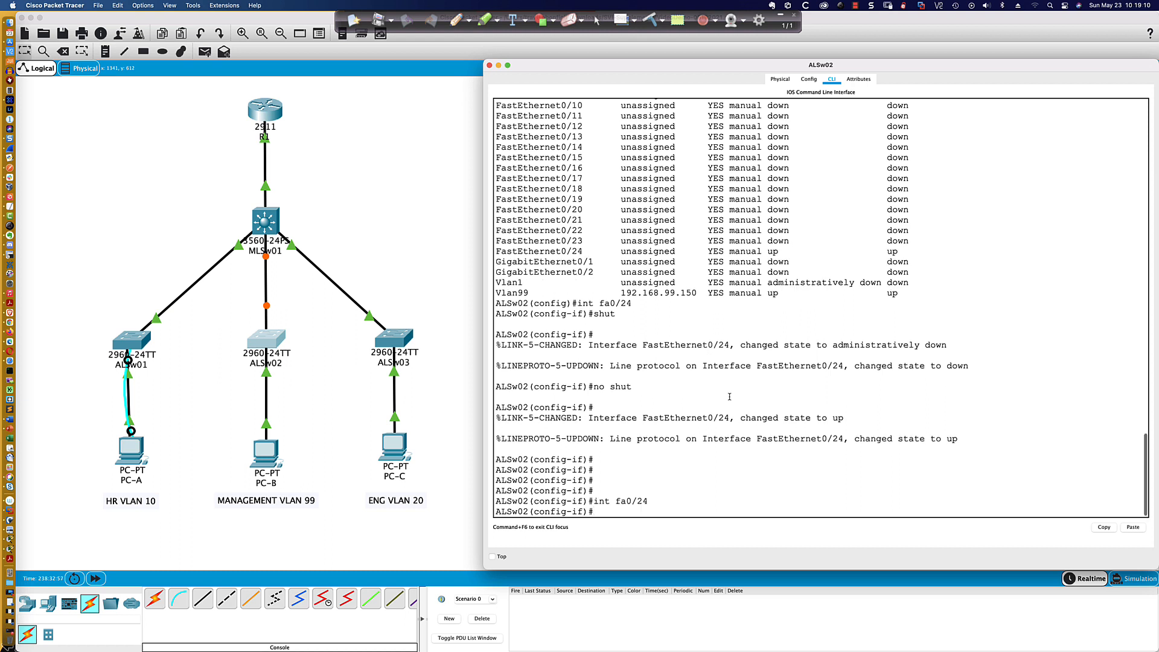
key("Return")
key("Return")
key("Return")
type("swi")
key("Tab")
type("mode acc")
key("Return")
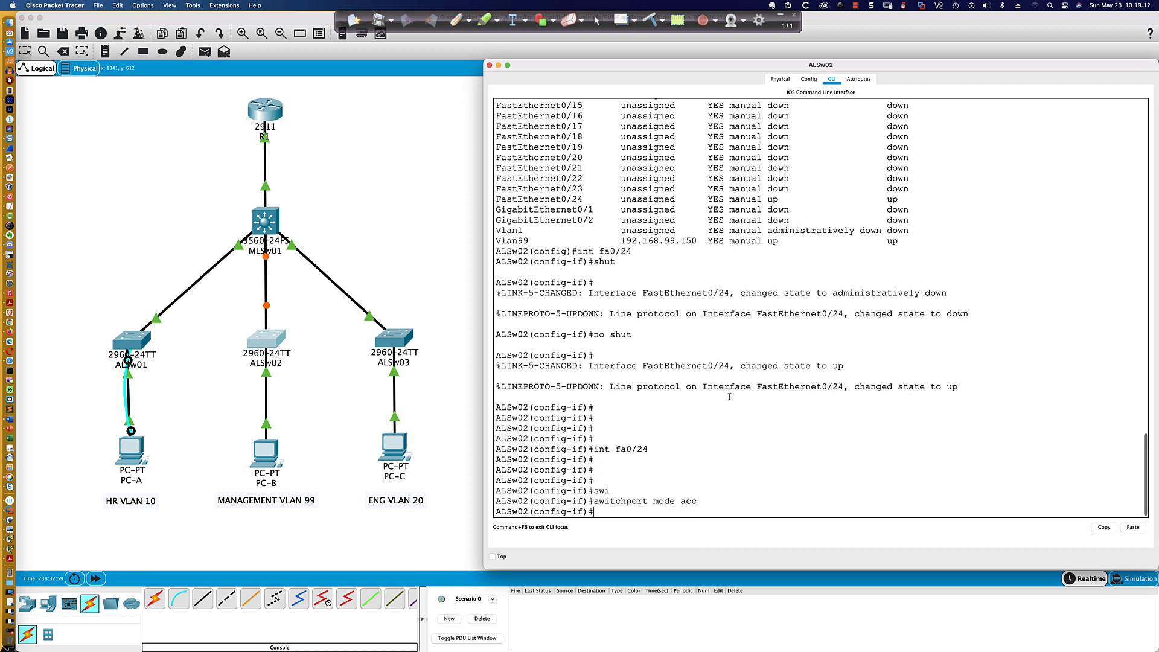
- Assign ALSw02's FastEthernet0/24 interface to access VLAN 99
type("sw")
key("Tab")
type("acc vl")
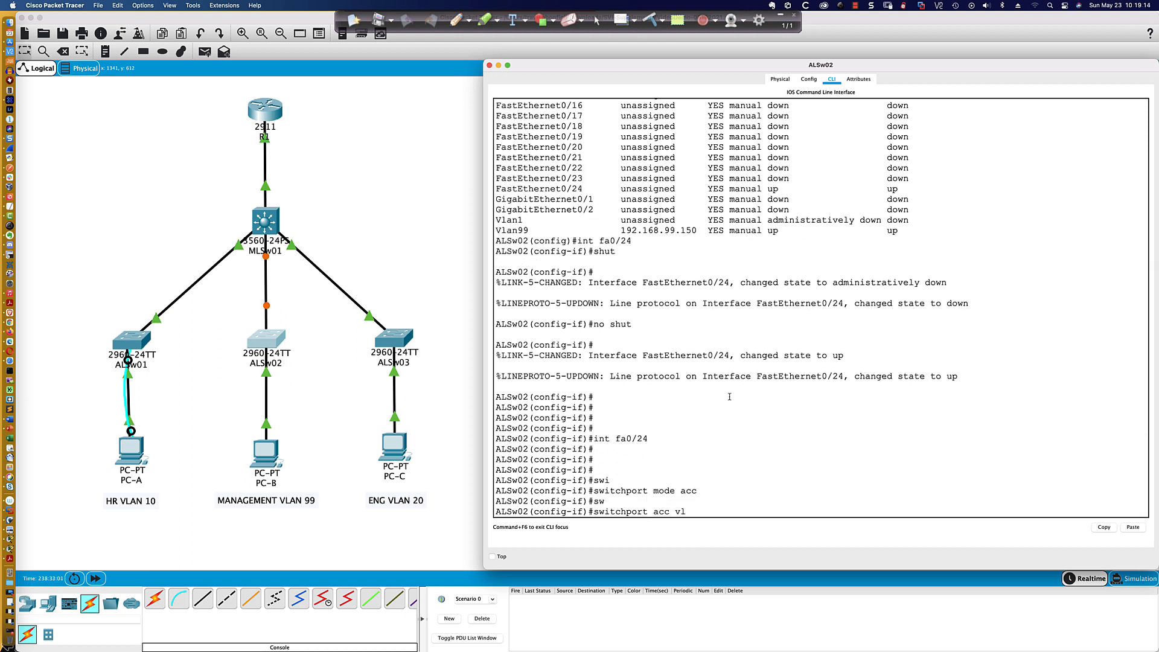
type("an 99")
key("Return")
- Enable spanning-tree PortFast on ALSw02's FastEthernet0/24 interface
type("span")
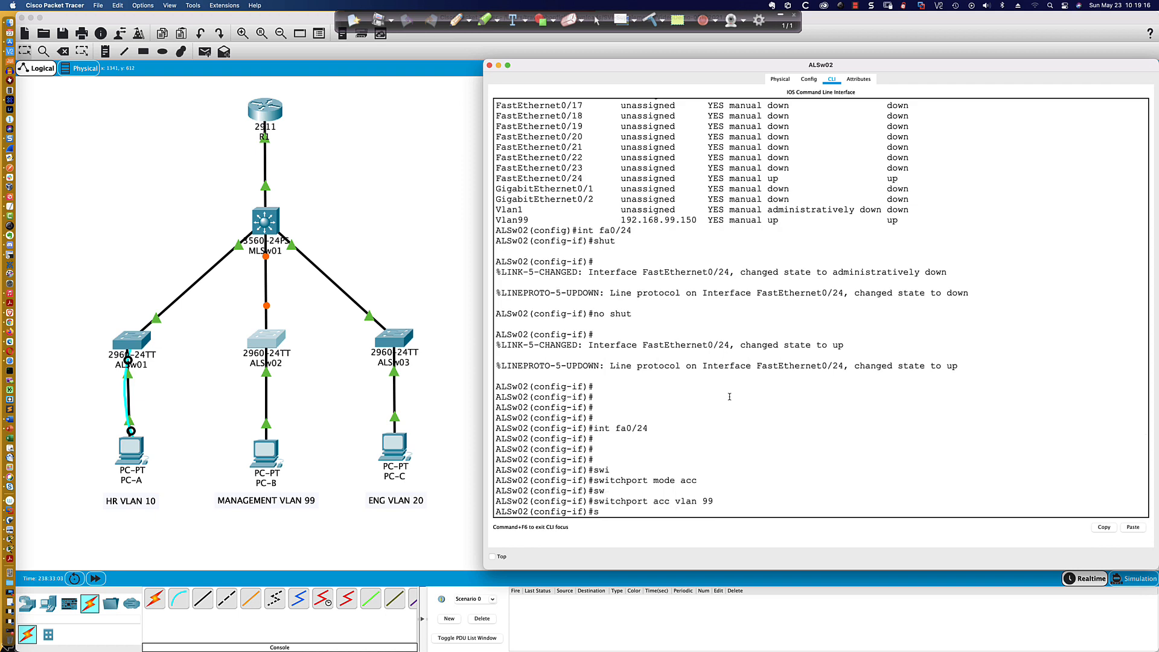
key("Tab")
type("port")
key("Tab")
type("fast")
key("Return")
key("Return")
key("Return")
key("Return")
key("Return")
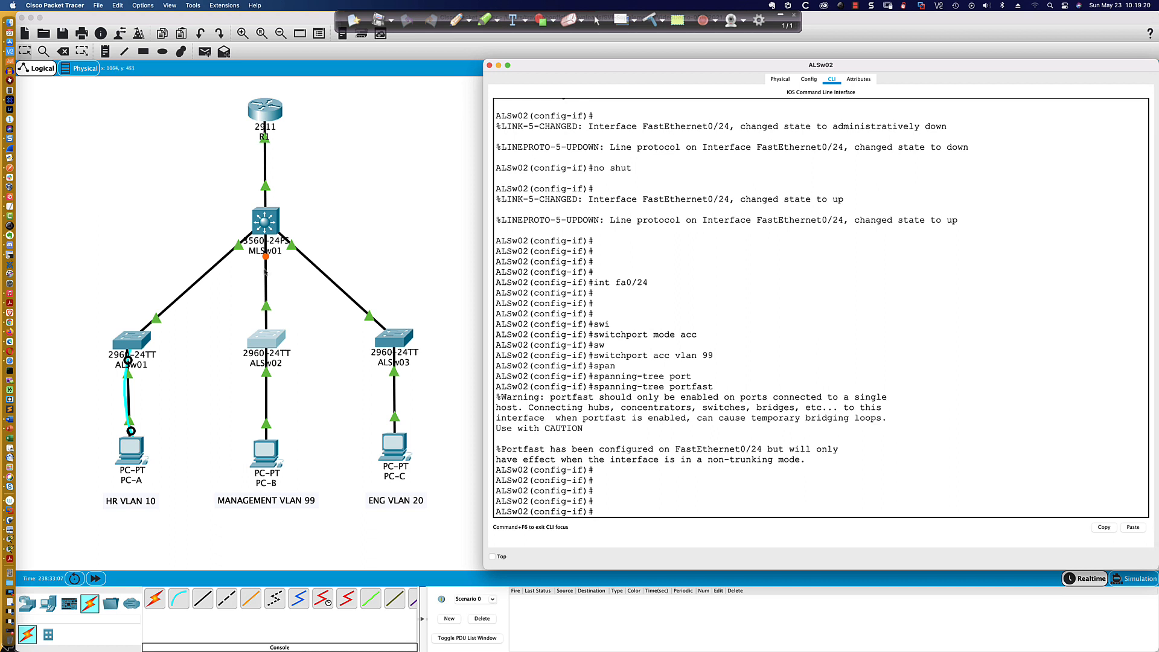
- Fast-forward the simulation time and reopen ALSw02's CLI to review its console messages
scroll(265, 273, "right", 2)
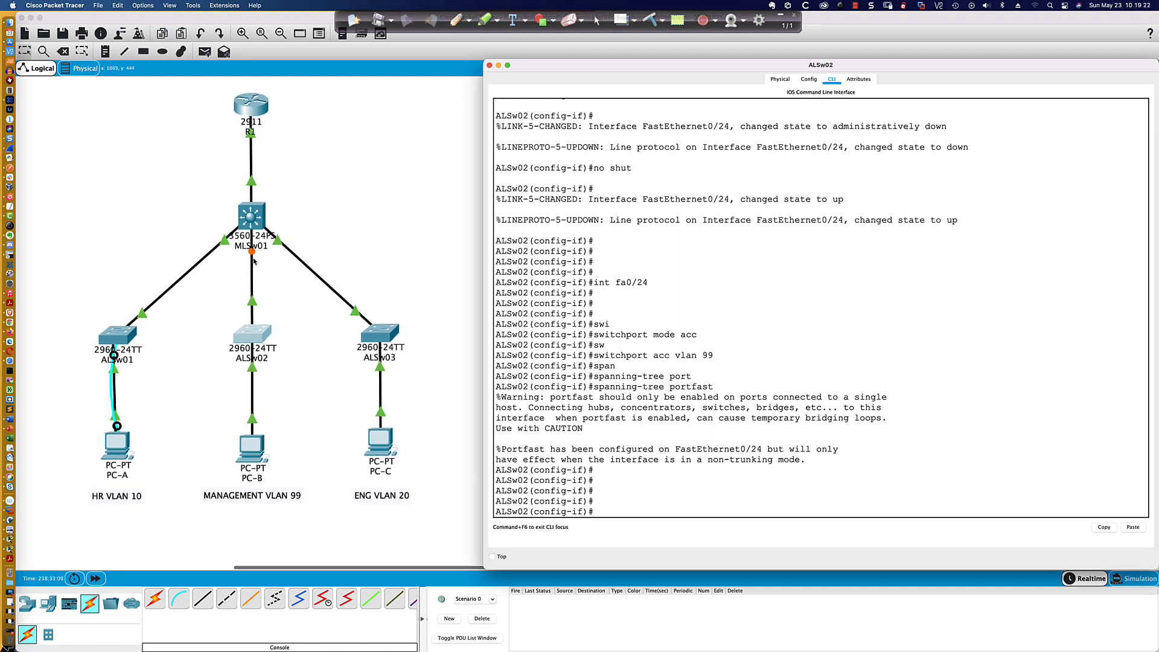
scroll(255, 261, "up", 2)
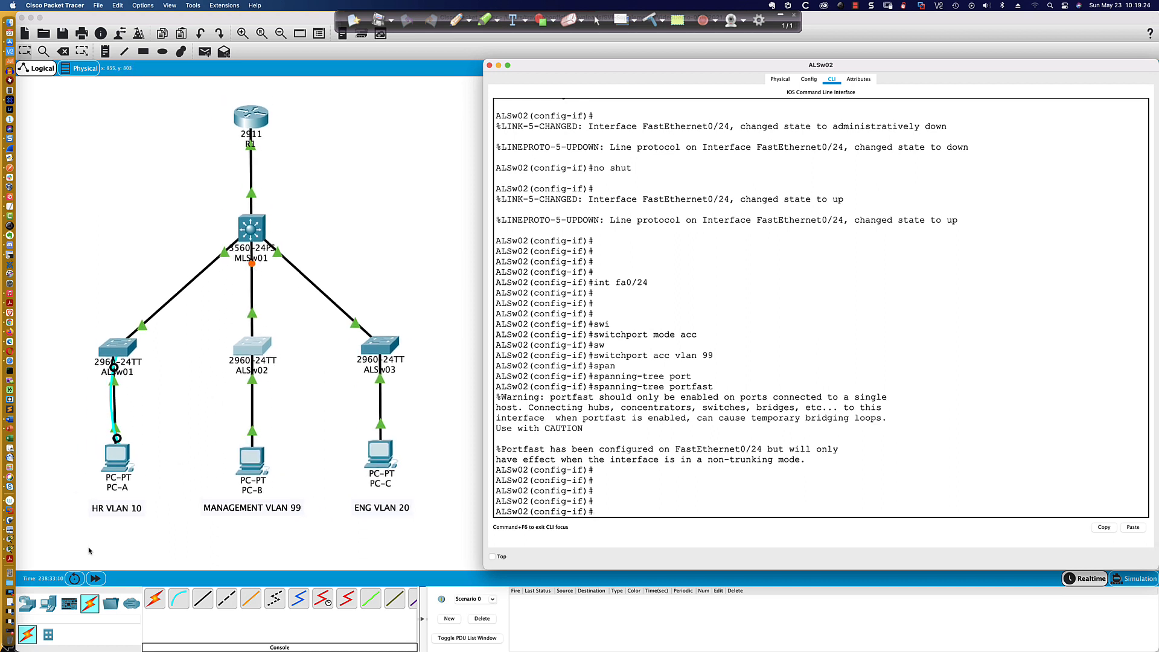
left_click(96, 578)
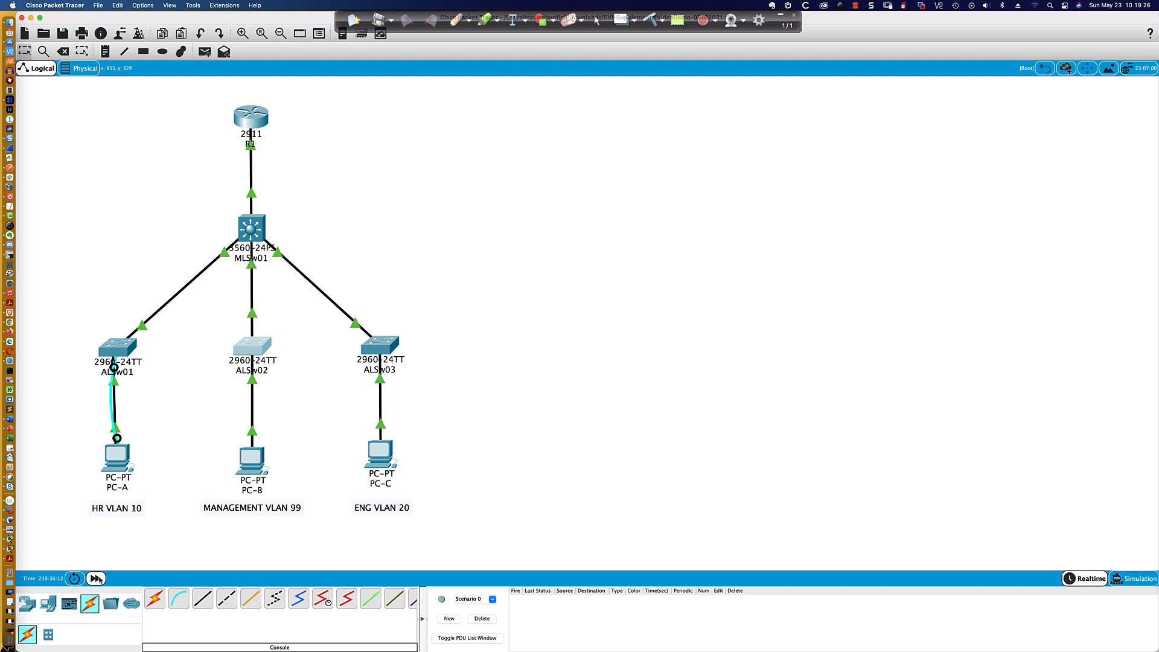
left_click(257, 347)
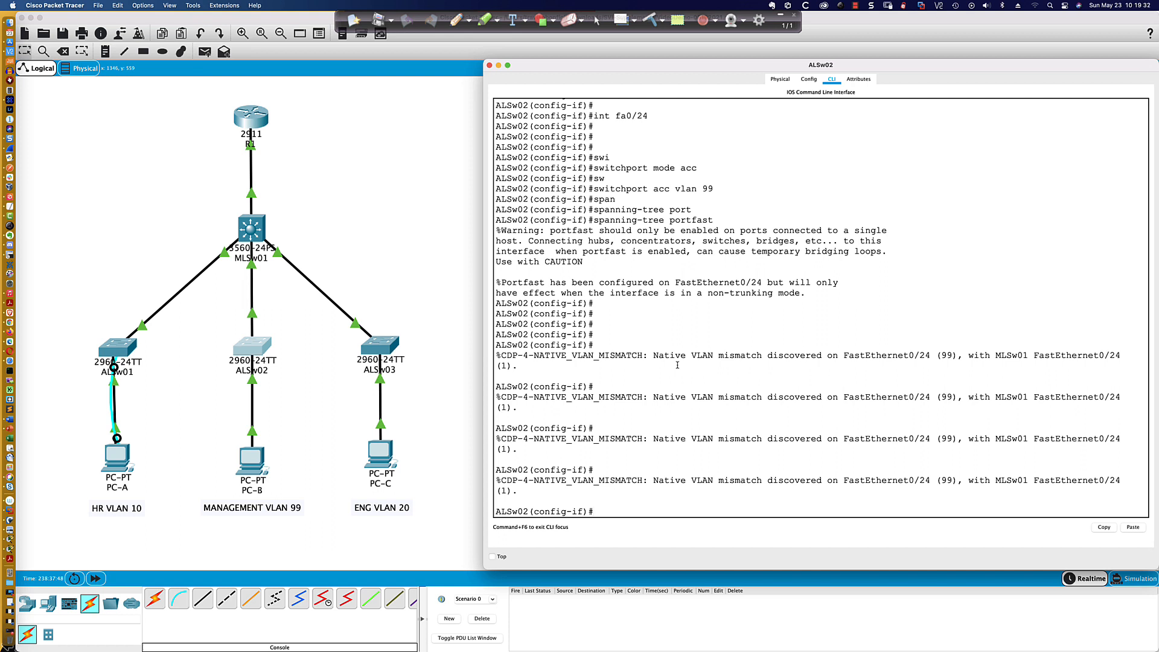
scroll(678, 366, "down", 1)
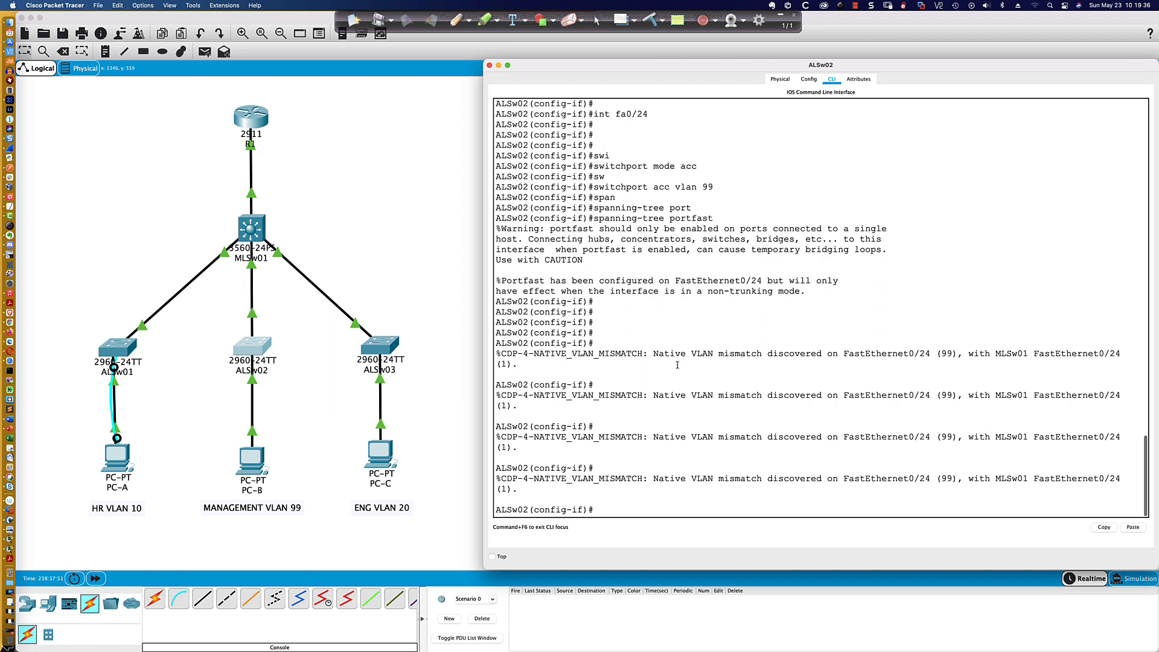
scroll(678, 366, "up", 1)
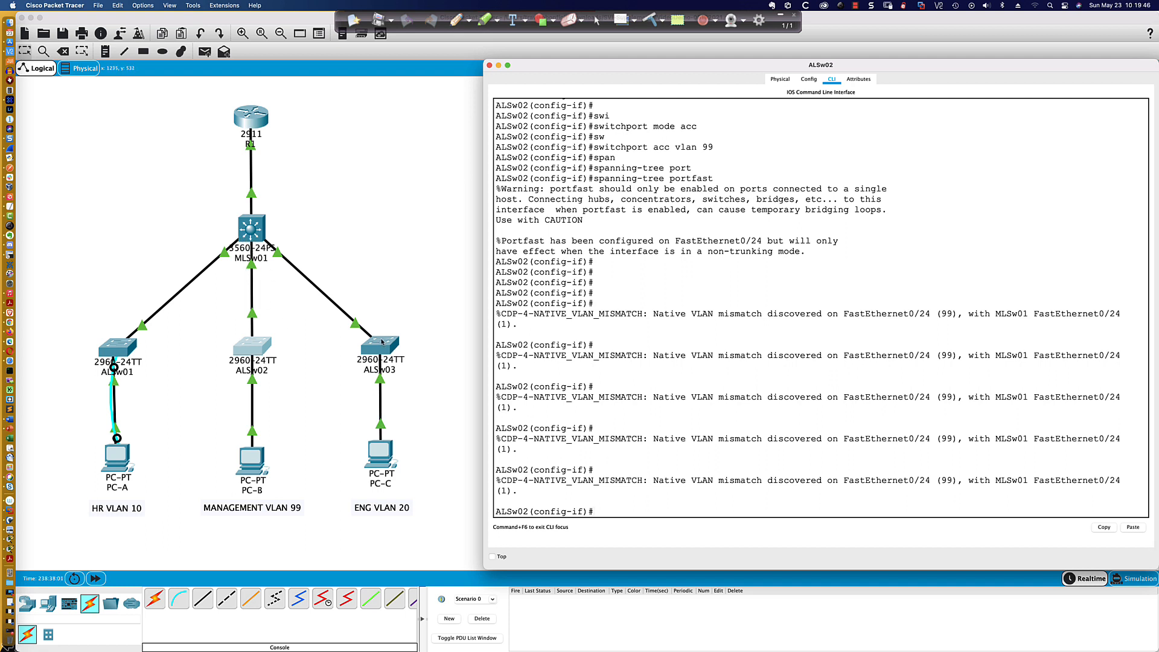
- Open ALSw03's CLI, enter global configuration mode and display the brief IP interface summary
left_click(385, 349)
key("Return")
key("Return")
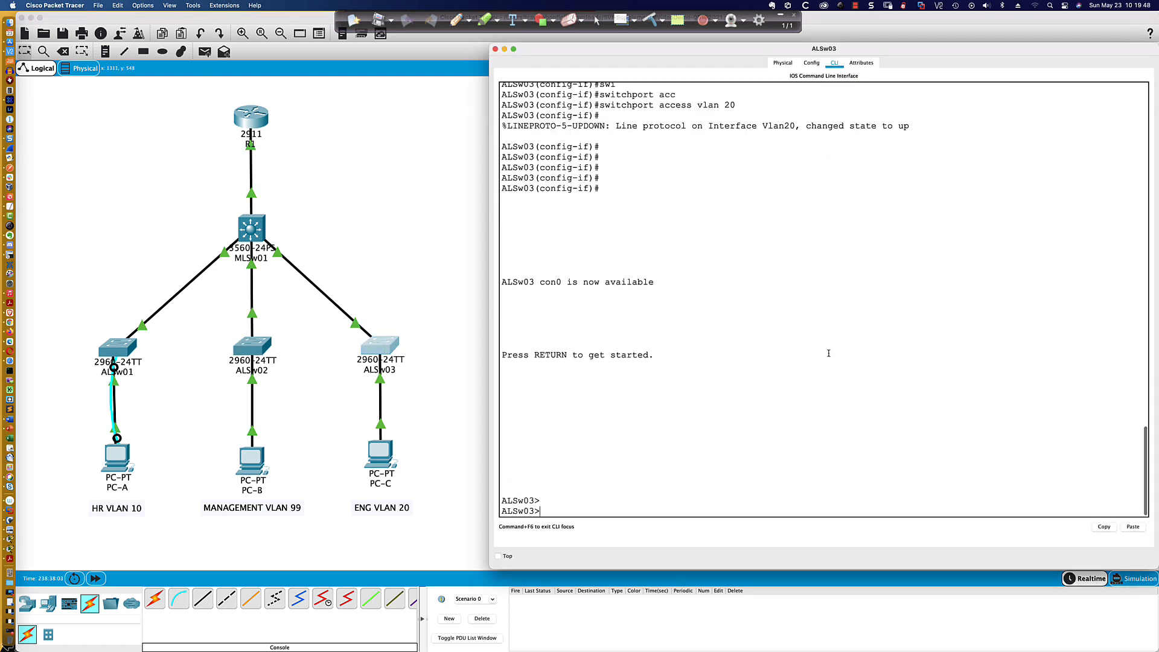
type("en")
key("Return")
key("Return")
type("conf t")
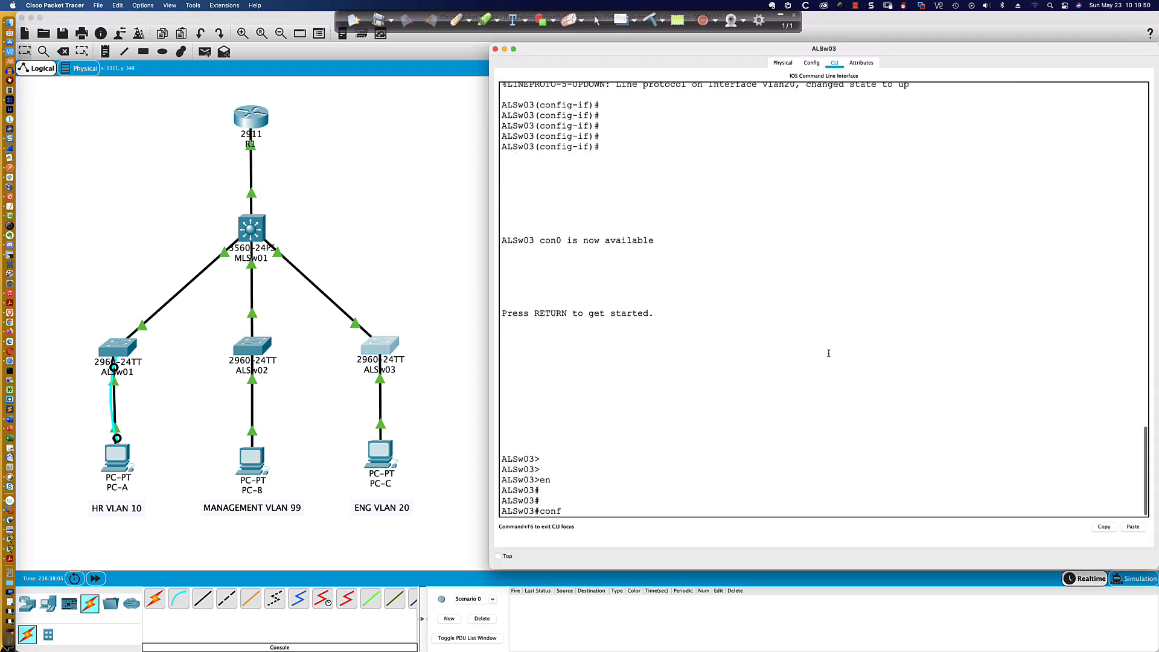
key("Return")
type("do sh ip int bri")
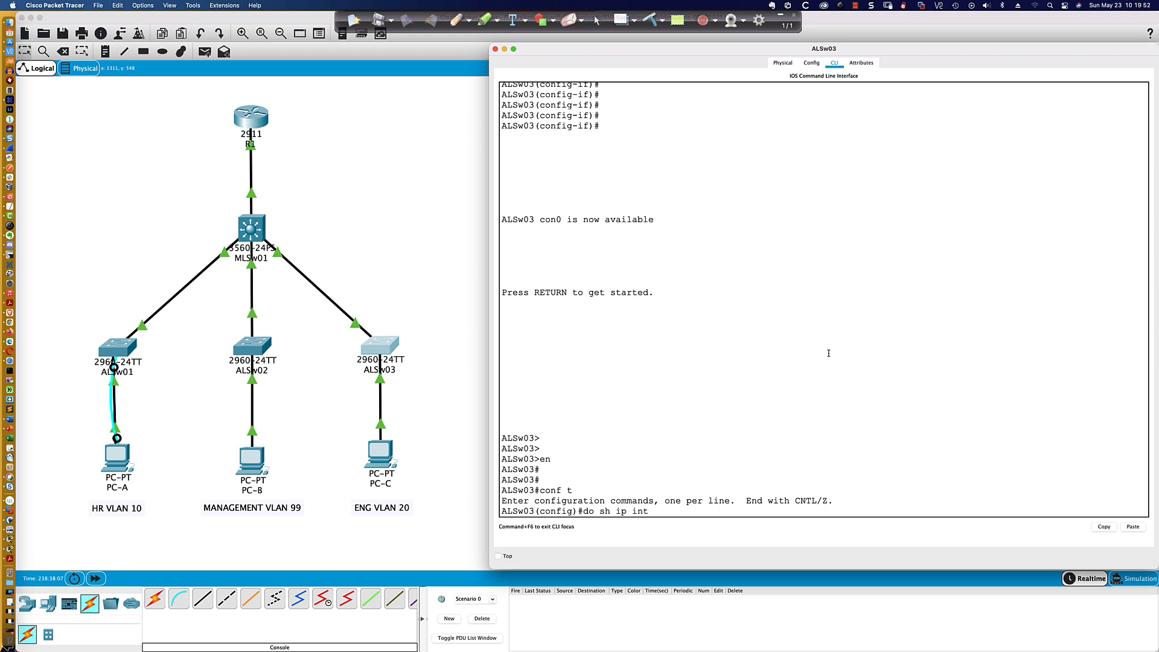
key("Return")
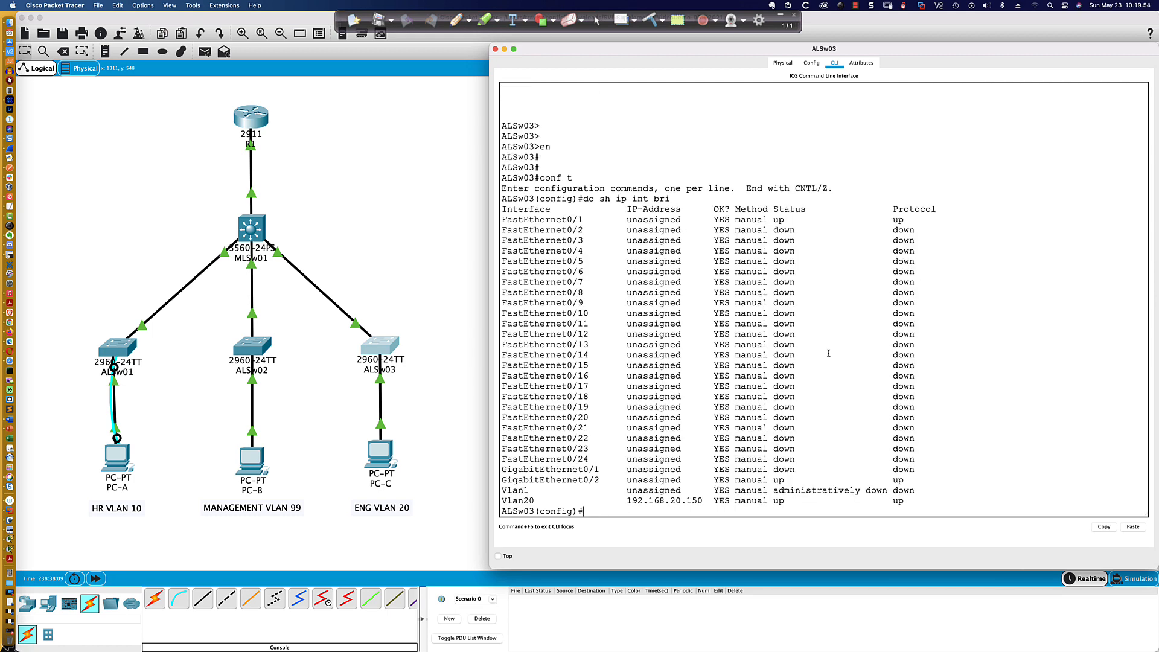
- Set ALSw03's GigabitEthernet0/2 interface to switchport access mode
type("int gi0/2")
key("Return")
type("swi")
key("Tab")
type("mode acc")
key("Tab")
key("Return")
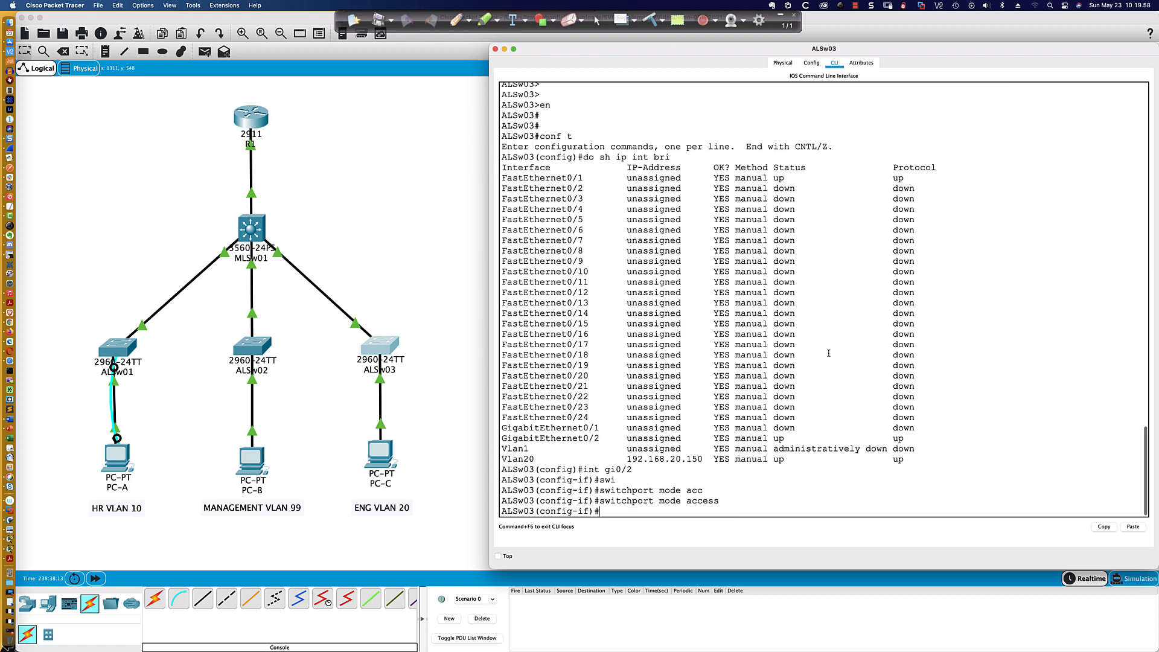
- Enable spanning-tree PortFast on ALSw03's GigabitEthernet0/2 interface
type("span")
key("Tab")
type("port")
key("Tab")
key("Return")
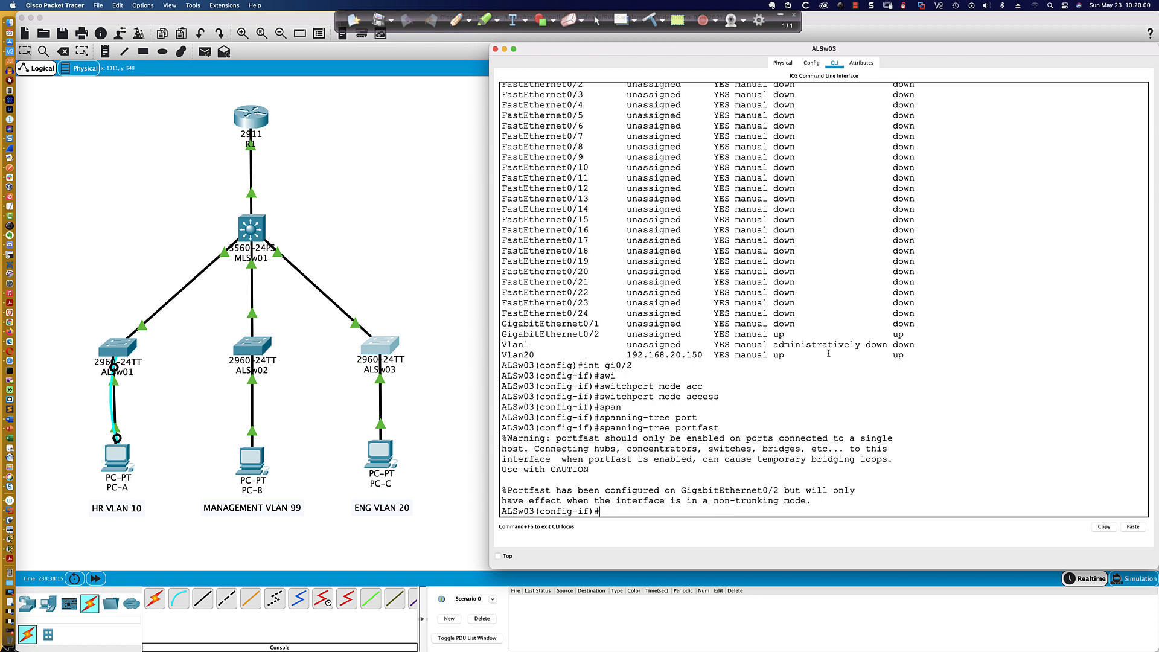
- Assign ALSw03's GigabitEthernet0/2 to access VLAN 20 and fast-forward the simulation time
type("sw")
key("Tab")
type("acc vlan")
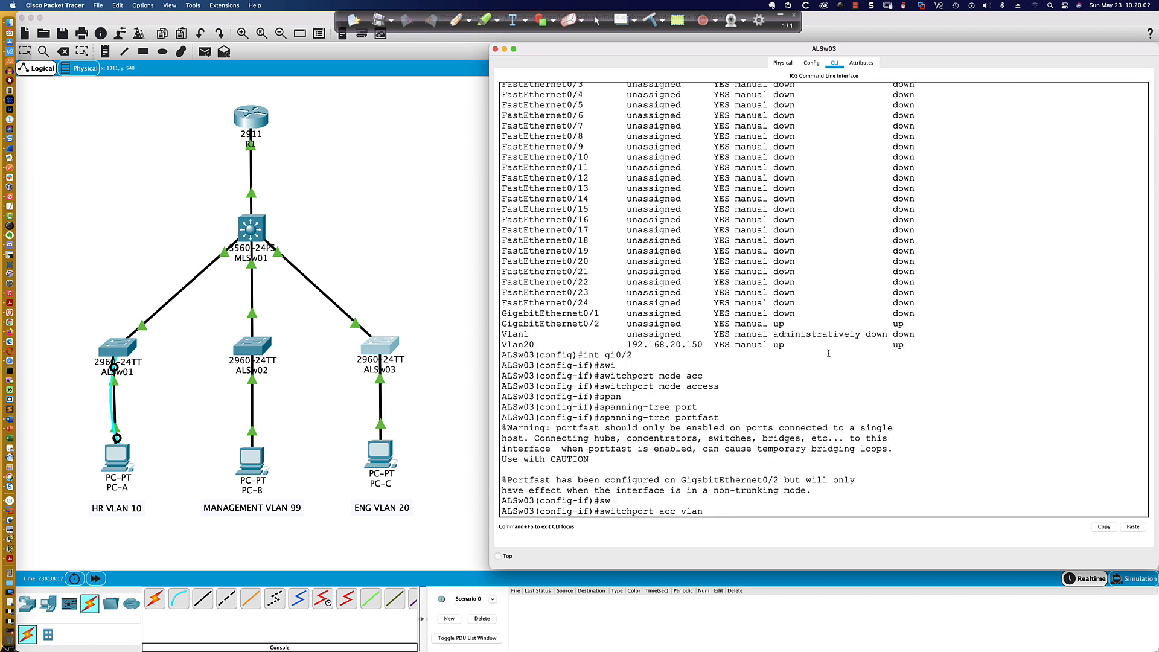
type(" 20")
key("Return")
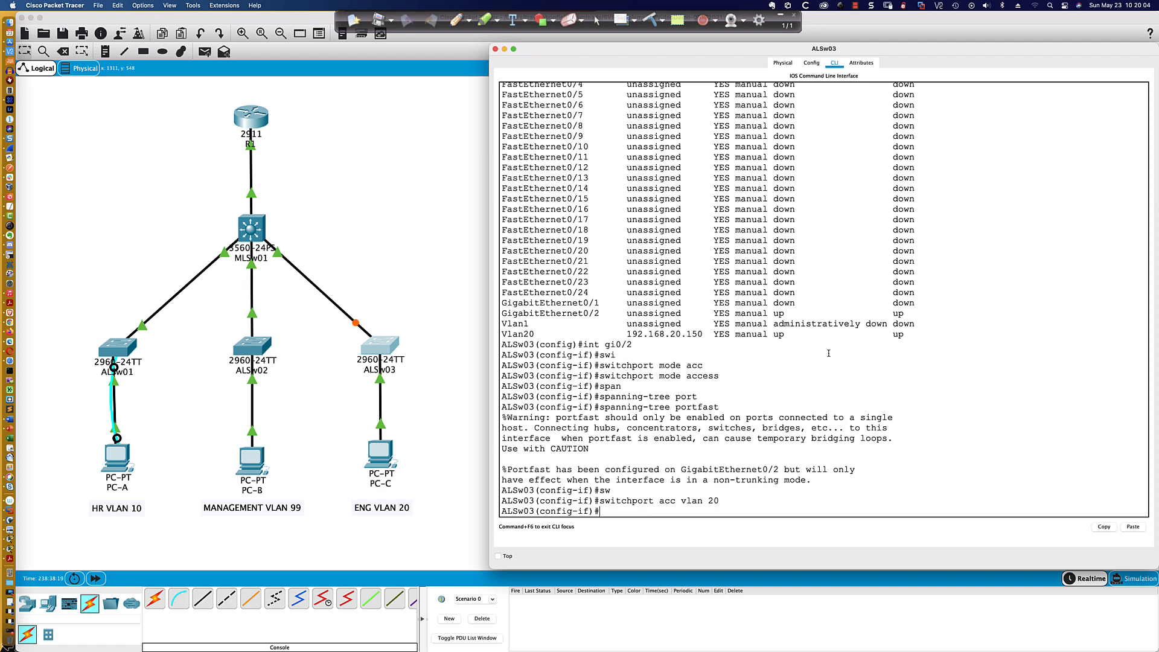
left_click(95, 578)
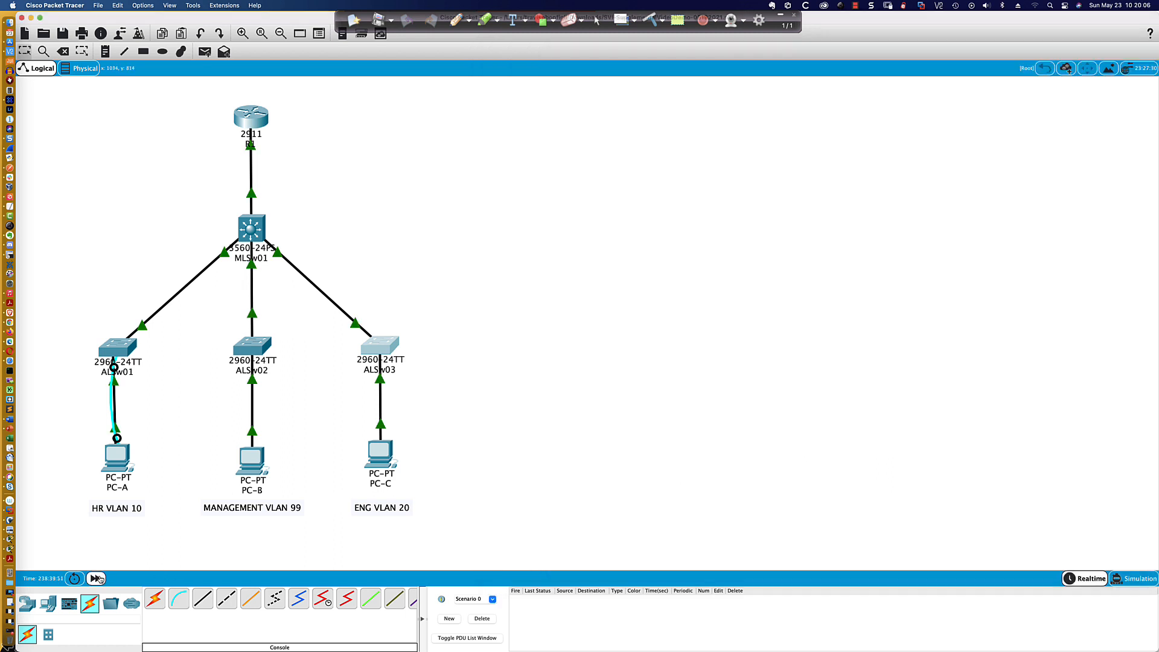
left_click(95, 579)
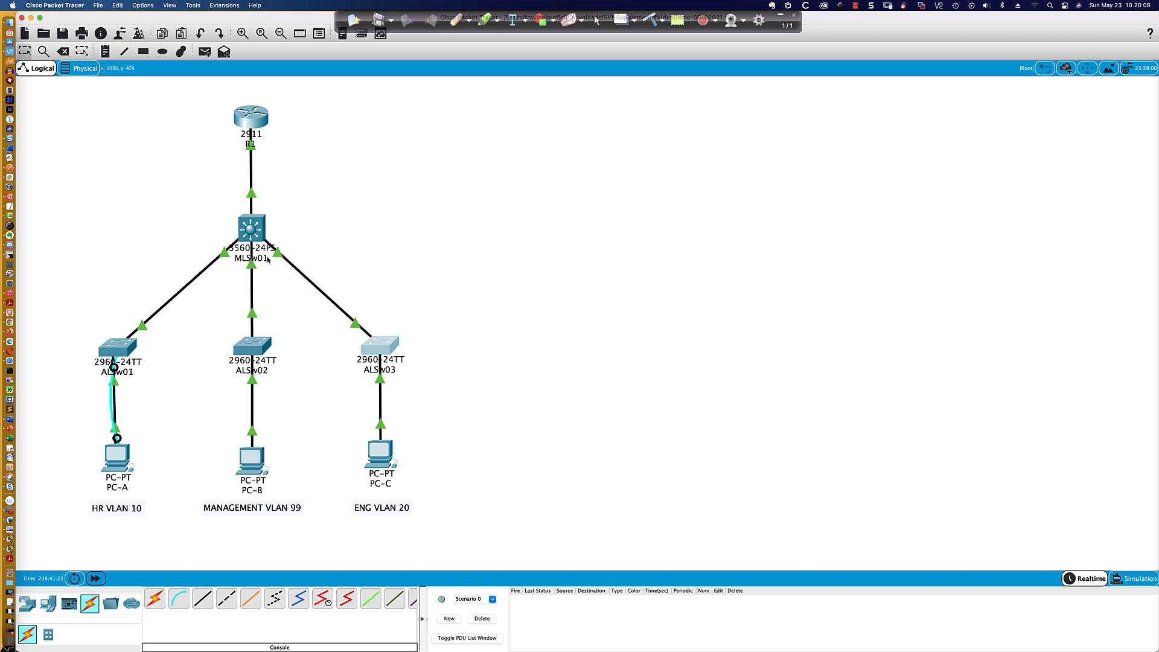
- Open MLSw01's CLI and bring up its user EXEC prompt
left_click(246, 234)
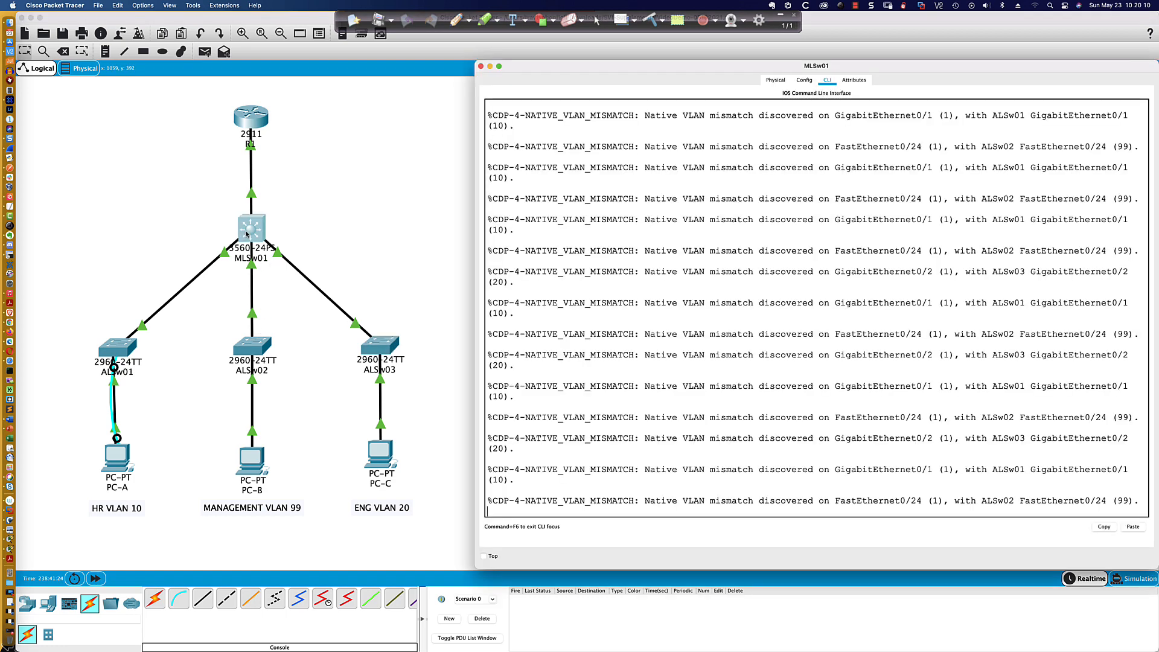
left_click(713, 361)
key("Return")
key("Return")
key("Return")
key("Return")
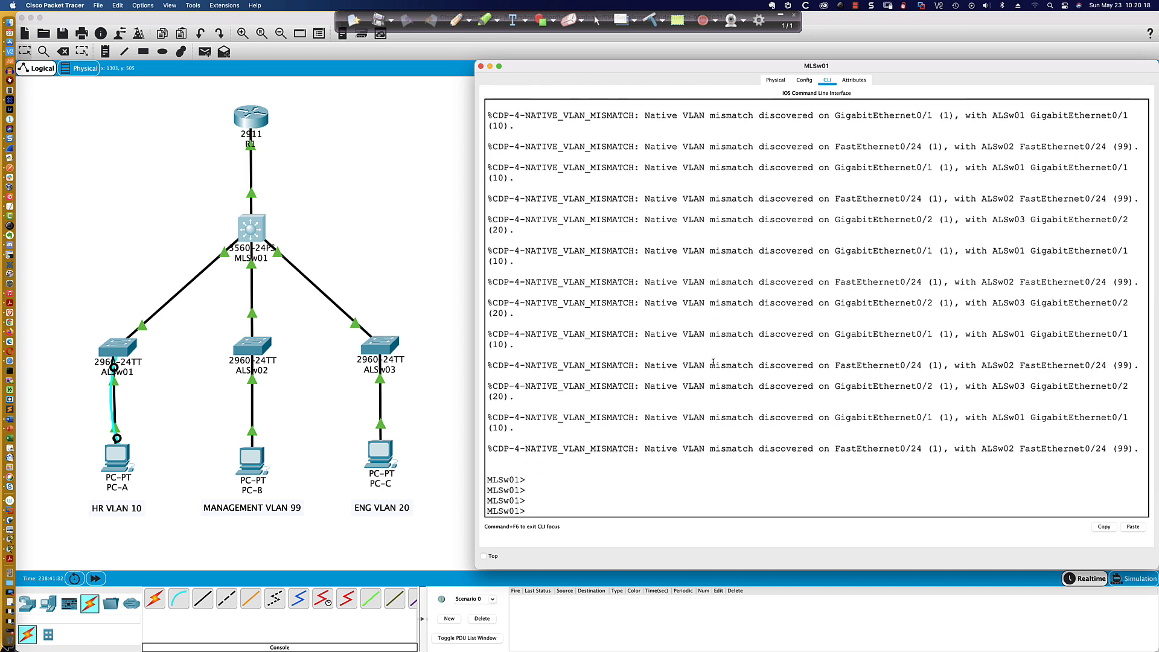
type("end")
key("Return")
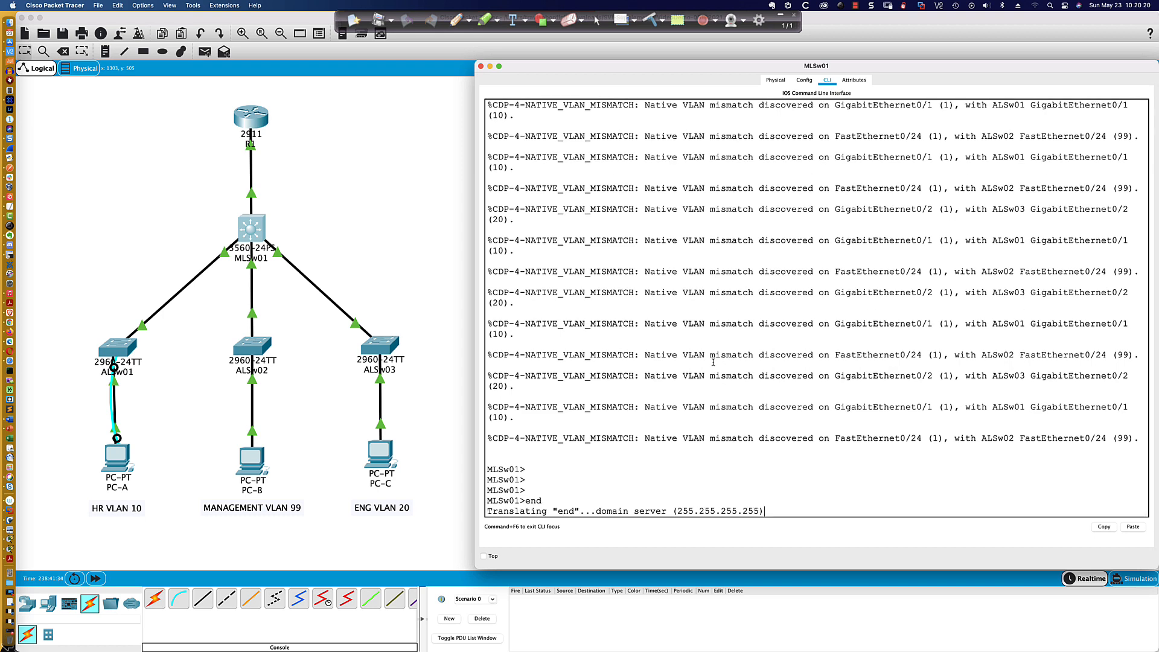
key("ctrl+shift+6")
key("Return")
key("Return")
key("Return")
key("Return")
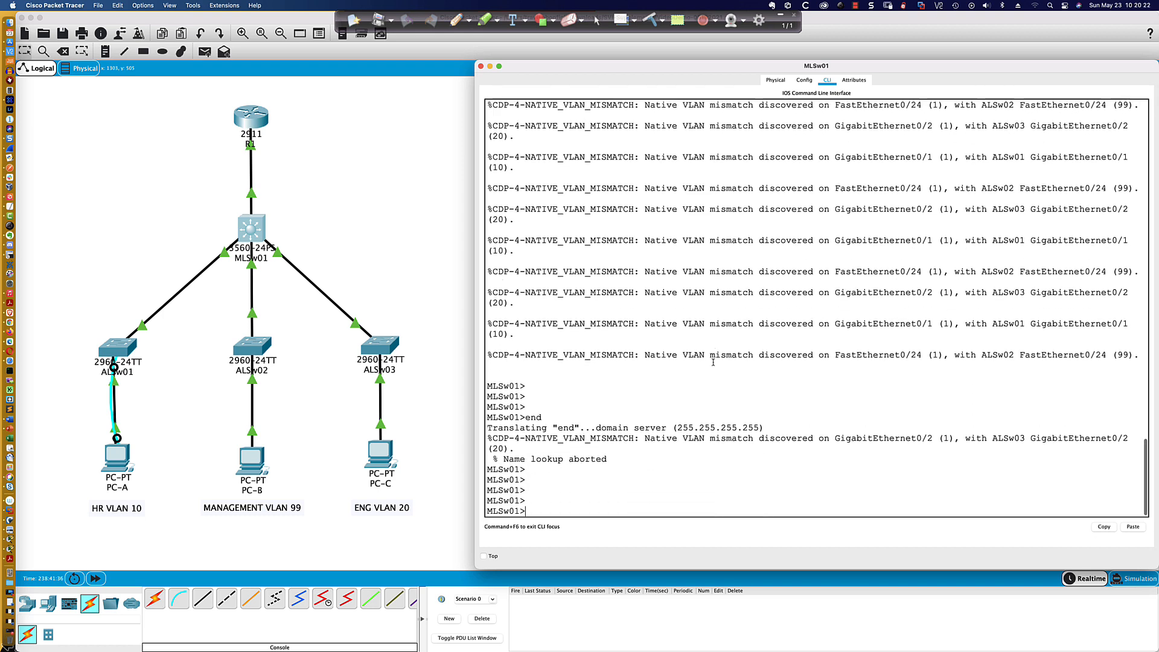
- Enter global configuration mode on MLSw01 and disable IP domain lookup
type("en")
key("Return")
type("con ft")
key("Return")
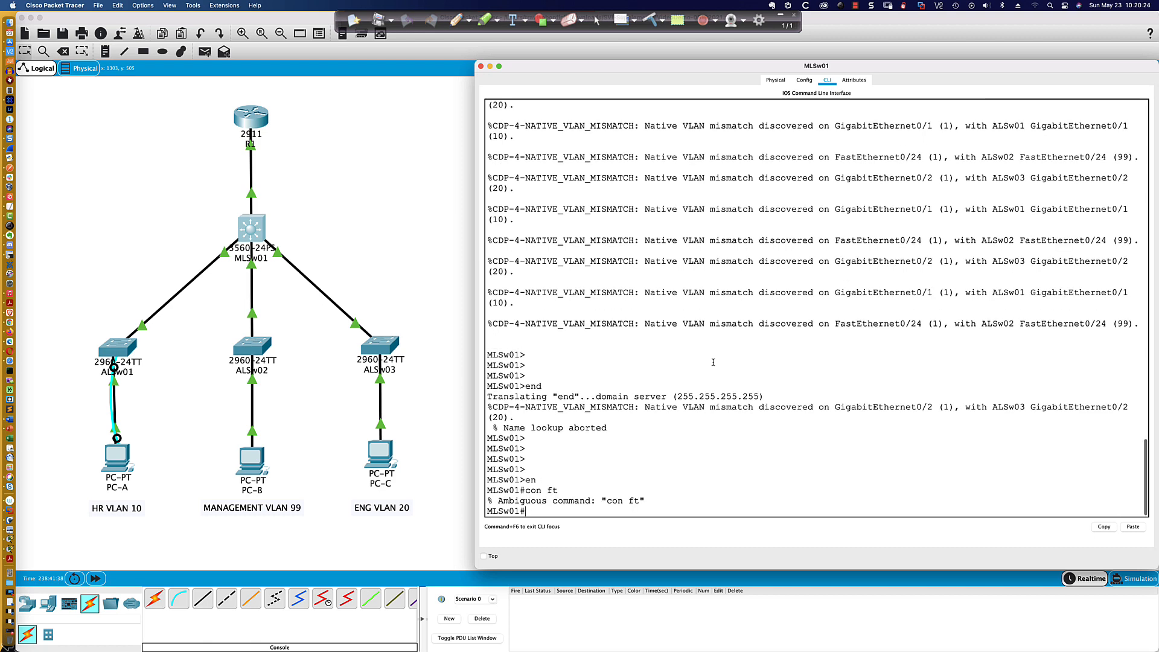
type("con ft")
key("Return")
type("conf t")
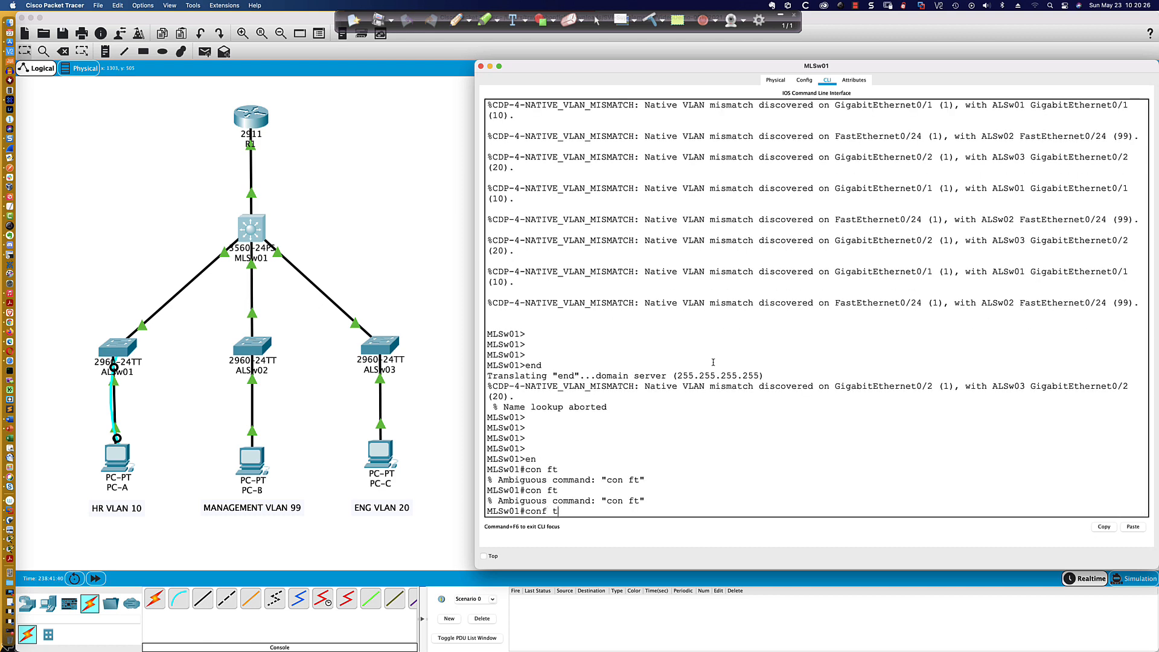
key("Return")
type("no ip ")
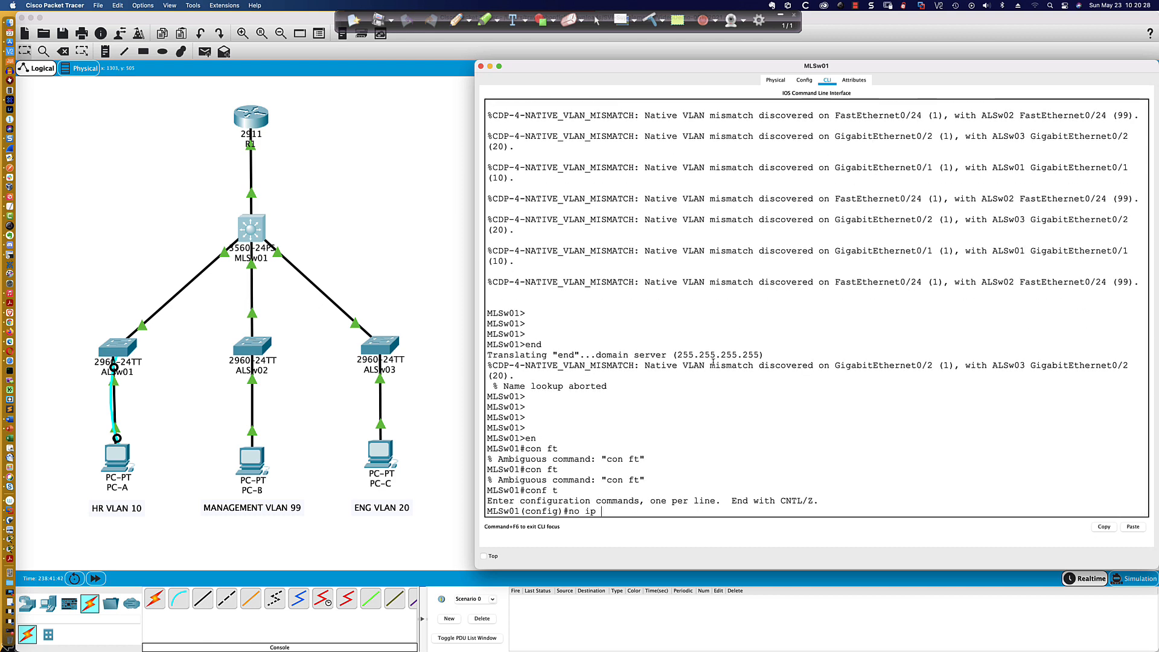
type("domain-look")
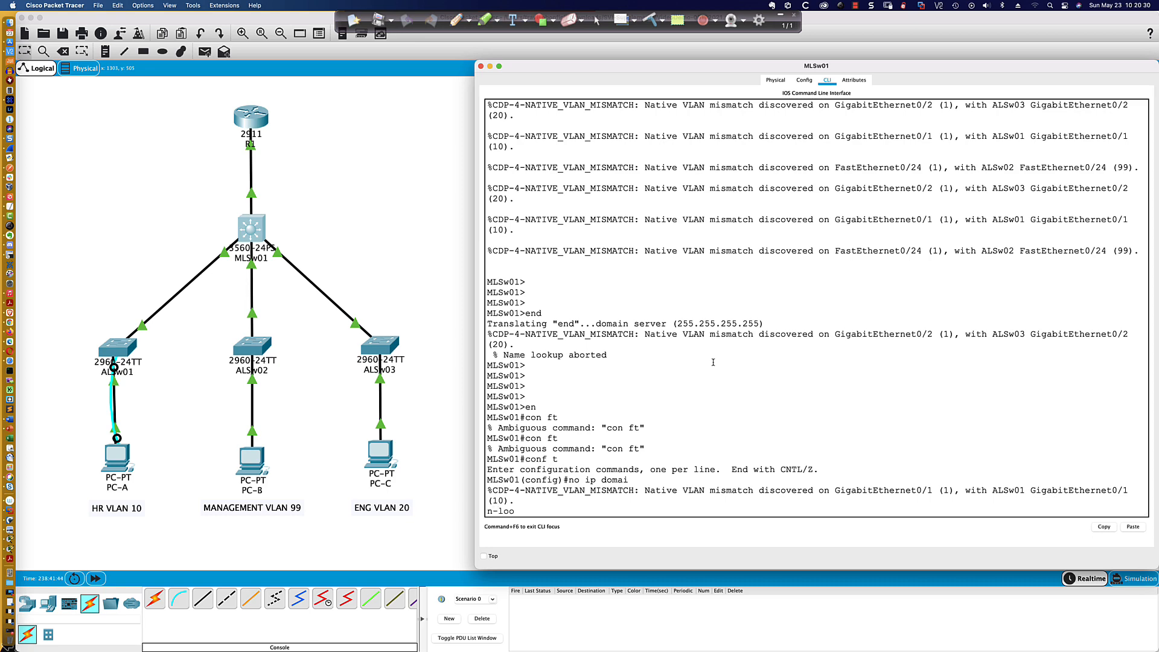
key("Return")
- Enable synchronous logging on MLSw01's console line 0
type("line con ")
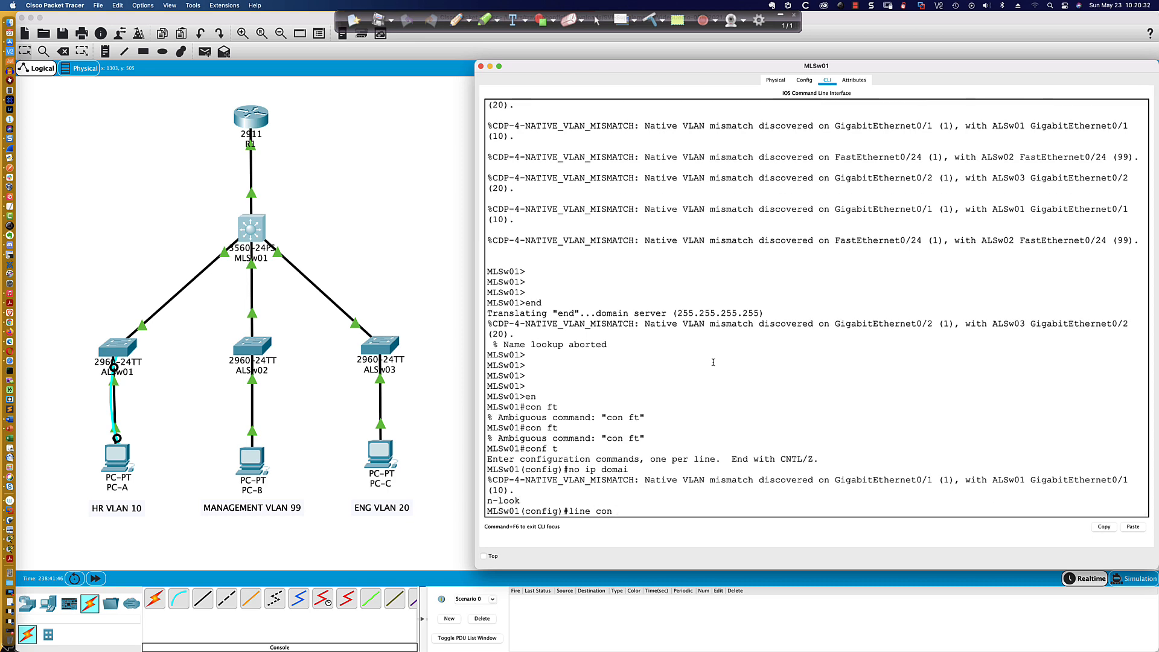
type("0")
key("Return")
type("logg sync")
key("Return")
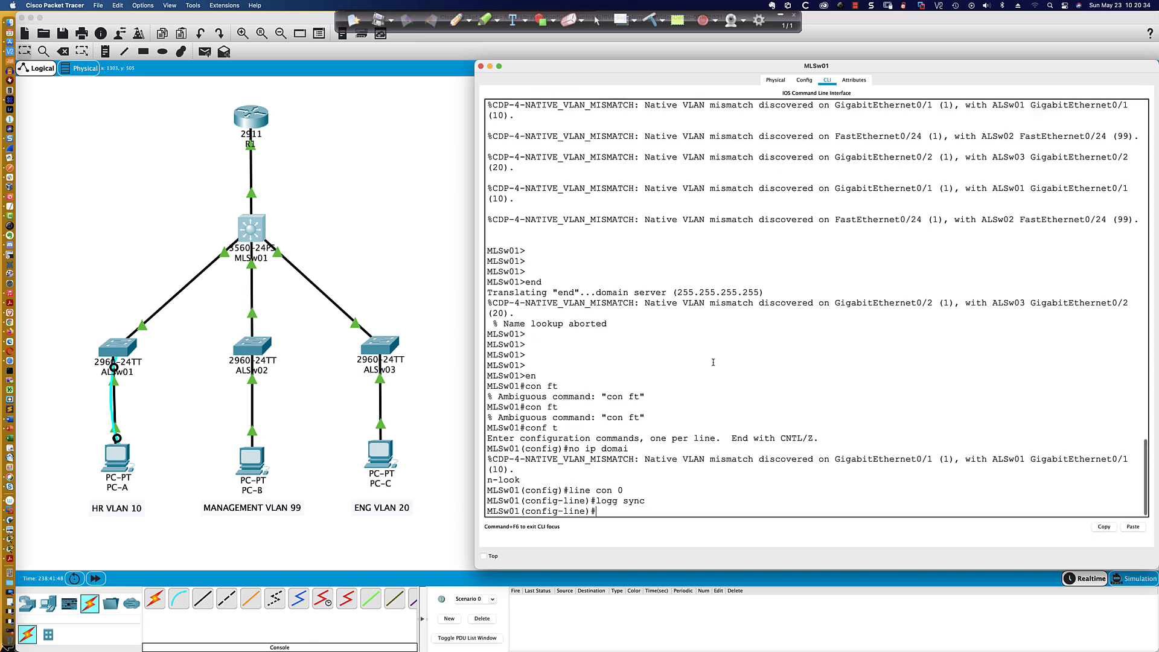
key("Return")
key("Return")
key("Return")
key("Return")
- Display MLSw01's interface trunk status from configuration mode
type("do sh")
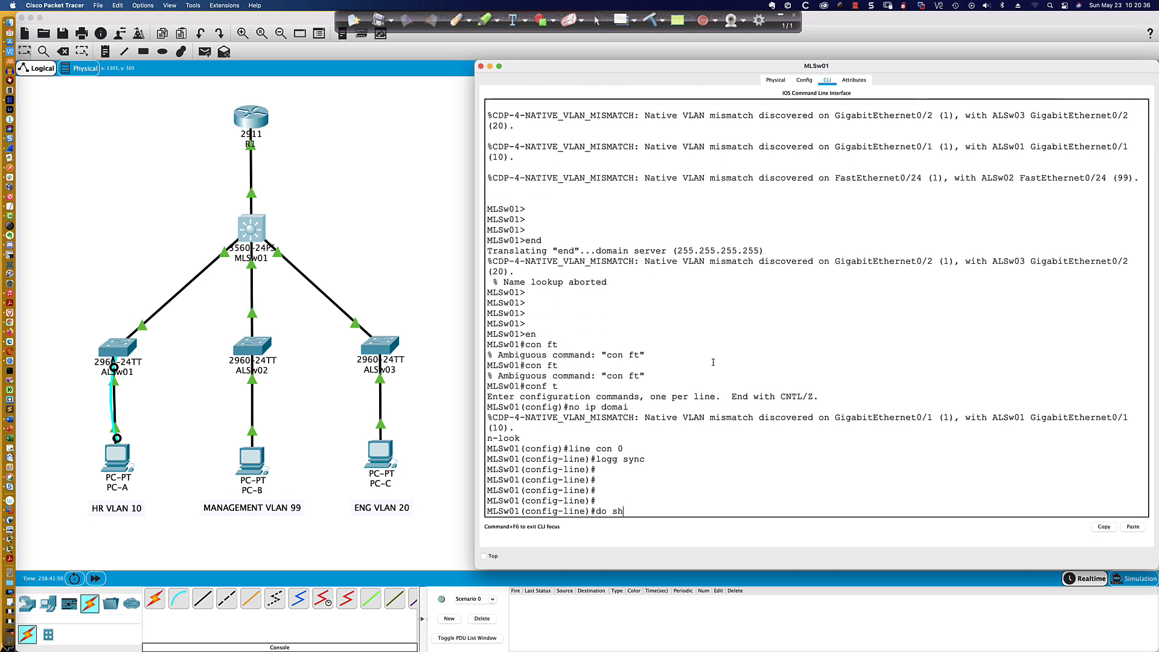
type(" int trun")
key("Return")
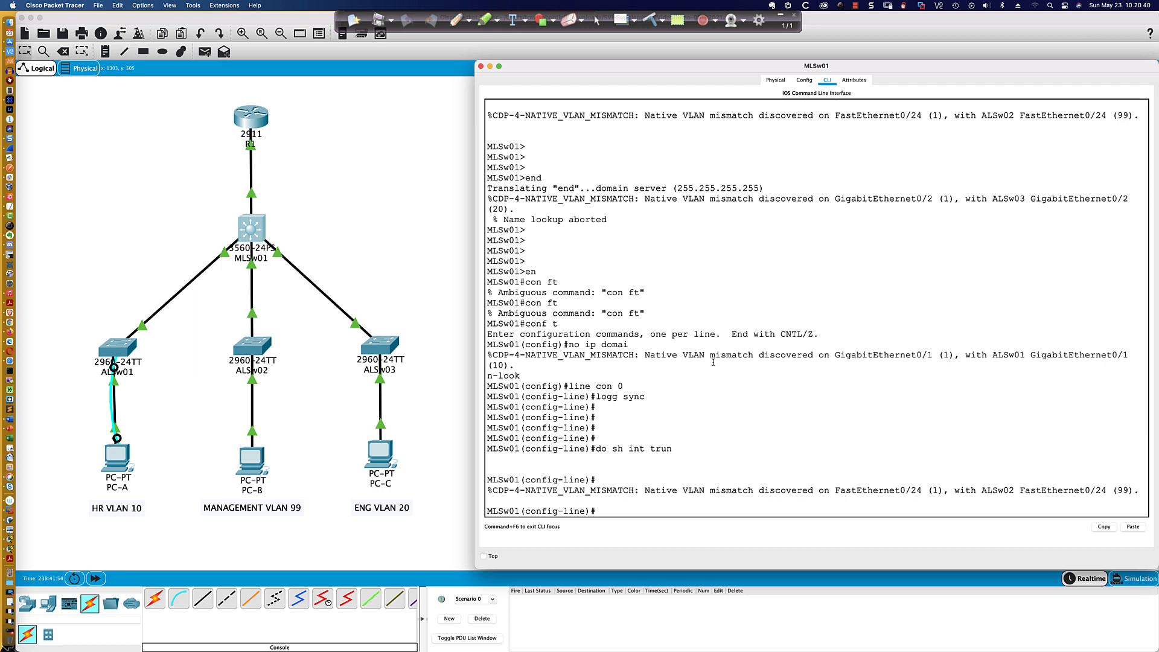
- Display the switchport details of interface Fa0/24 on MLSw01 from configuration mode
key("Return")
key("Return")
key("Return")
key("Return")
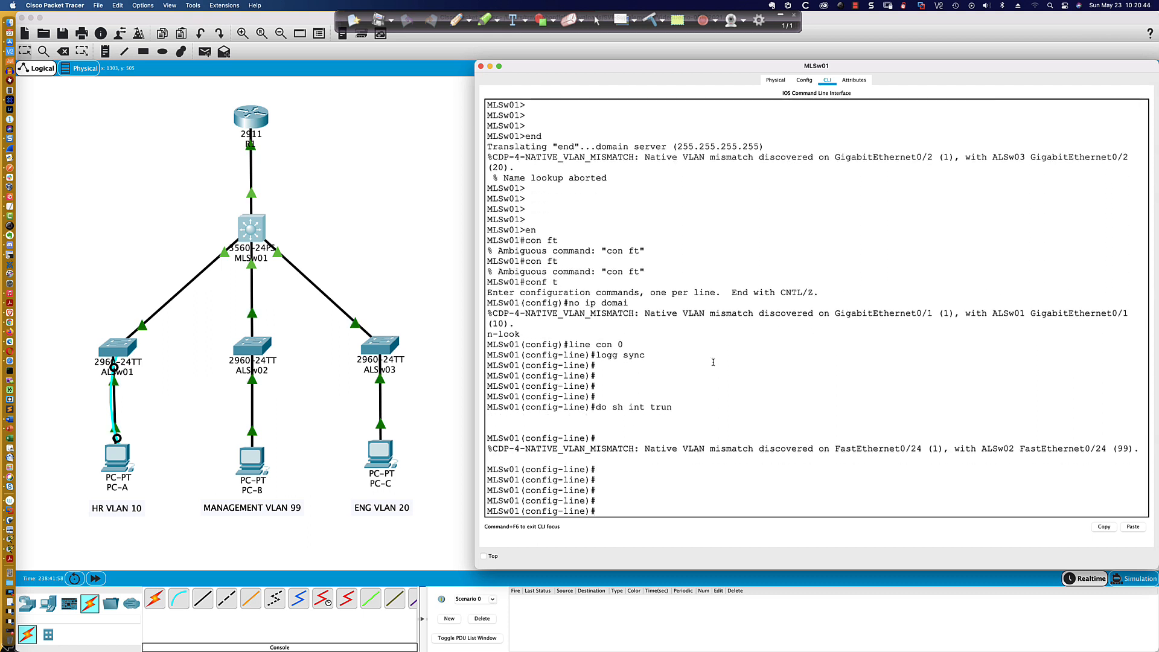
type("do sh switchi")
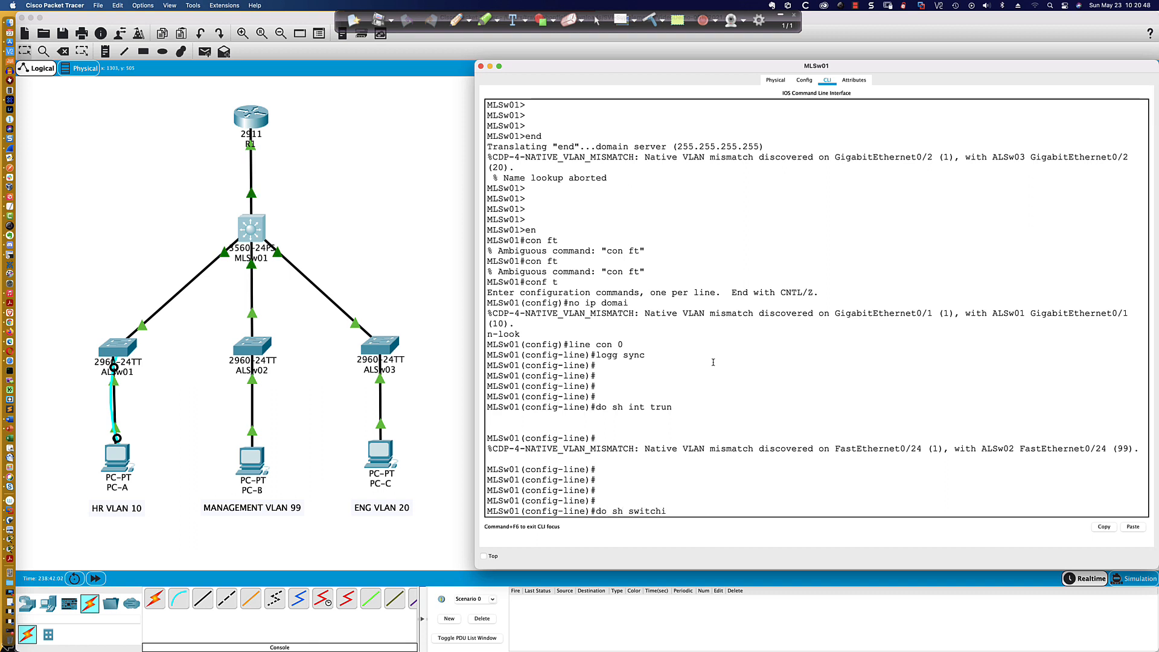
key("BackSpace")
key("BackSpace")
key("BackSpace")
key("BackSpace")
key("BackSpace")
key("BackSpace")
type("interface fa0/24")
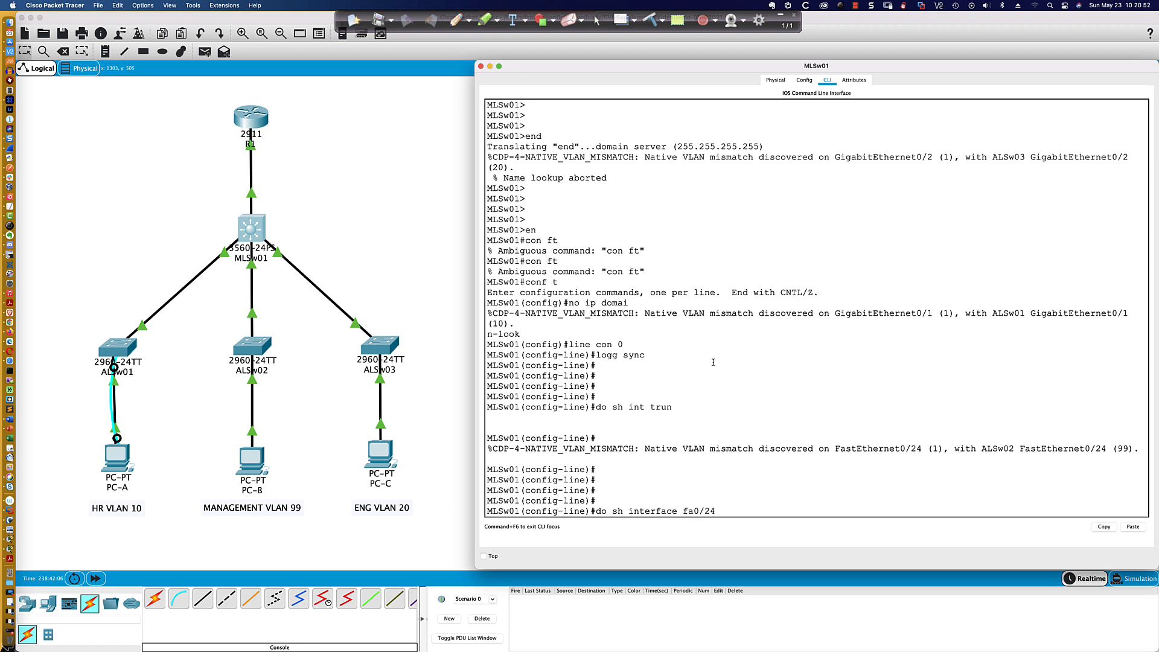
type(" switch")
key("Return")
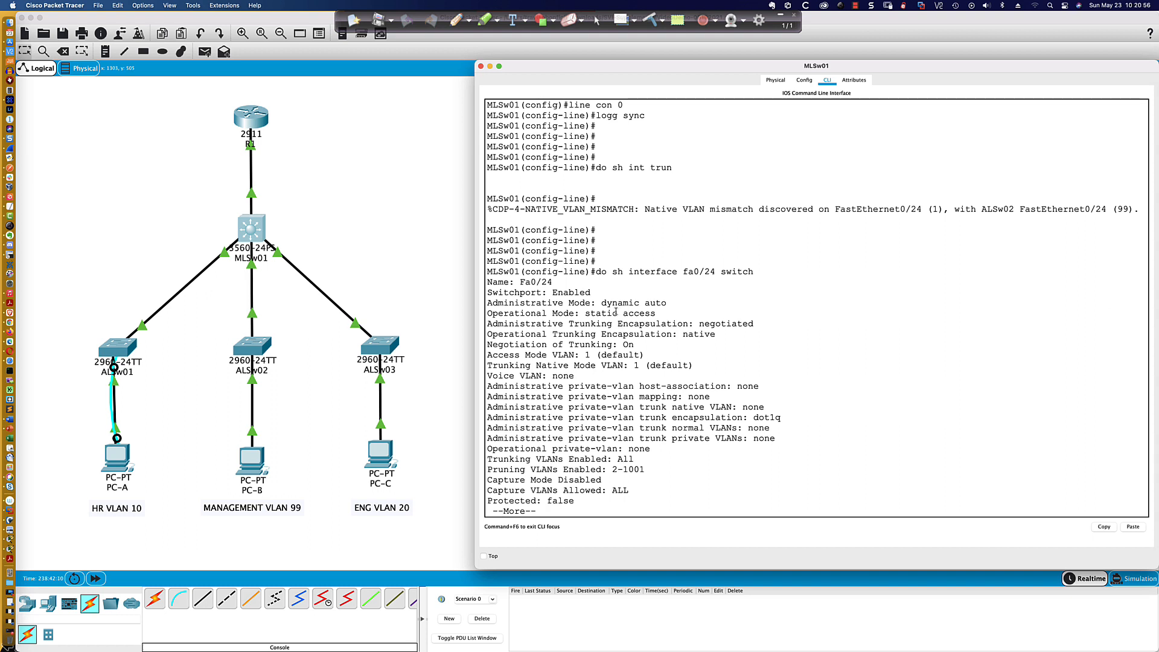
- Examine Fa0/24's administrative and operational mode entries in the switchport output, and leave the paged listing
left_click_drag(537, 315, 656, 313)
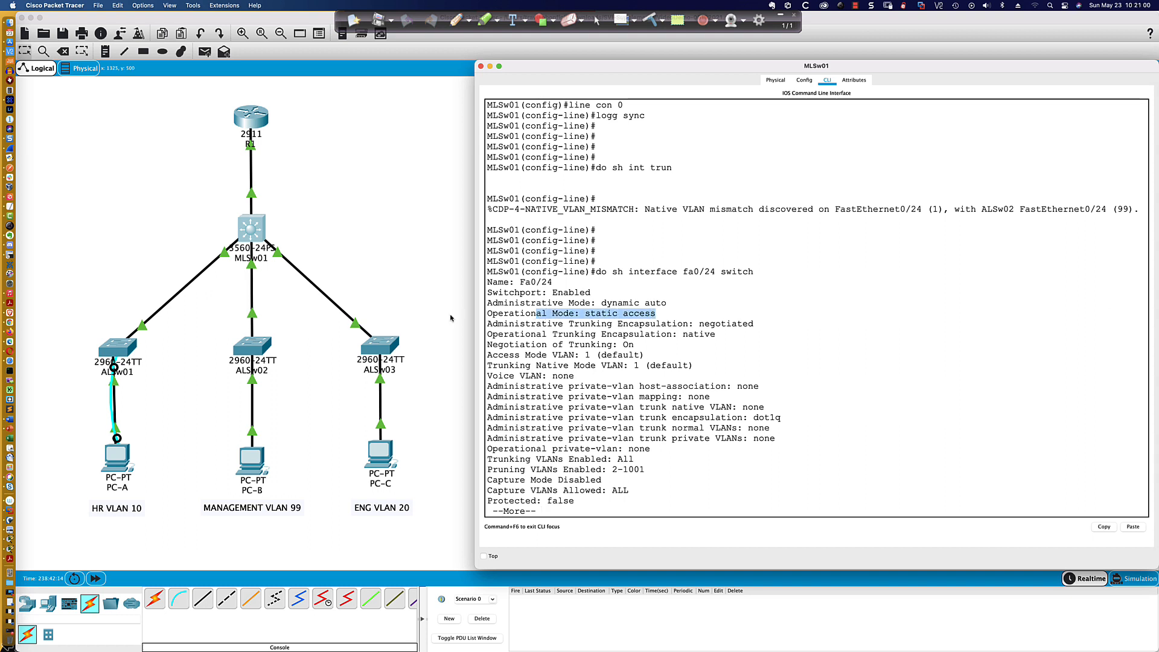
scroll(252, 244, "right", 1)
scroll(264, 247, "right", 3)
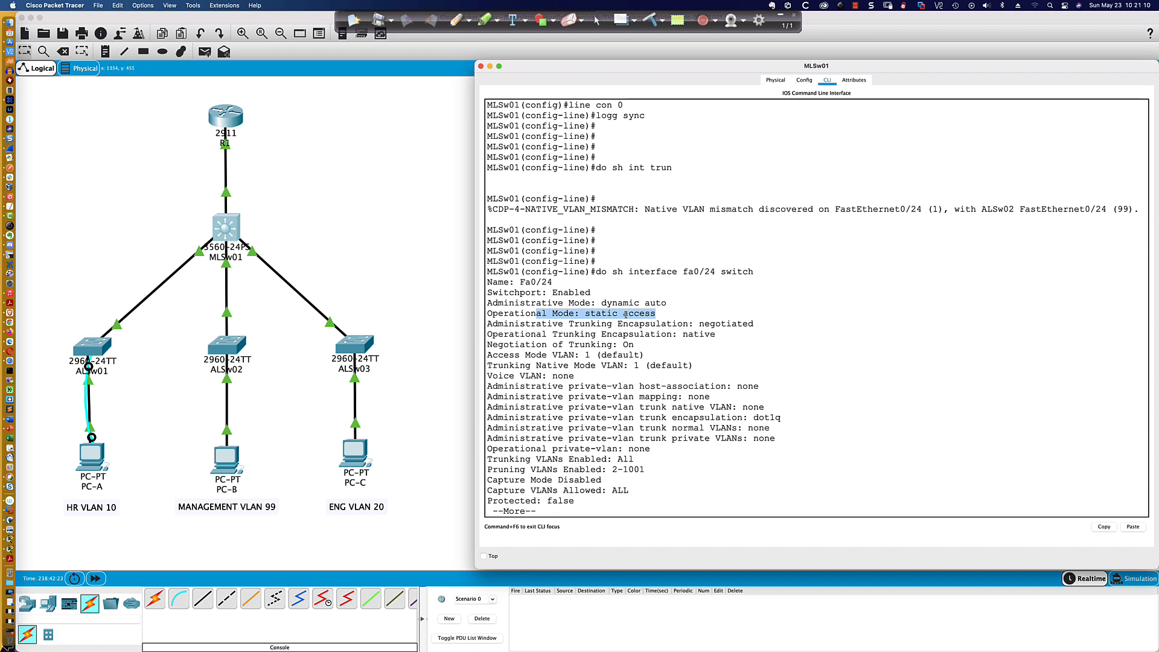
left_click_drag(606, 304, 576, 314)
left_click(776, 339)
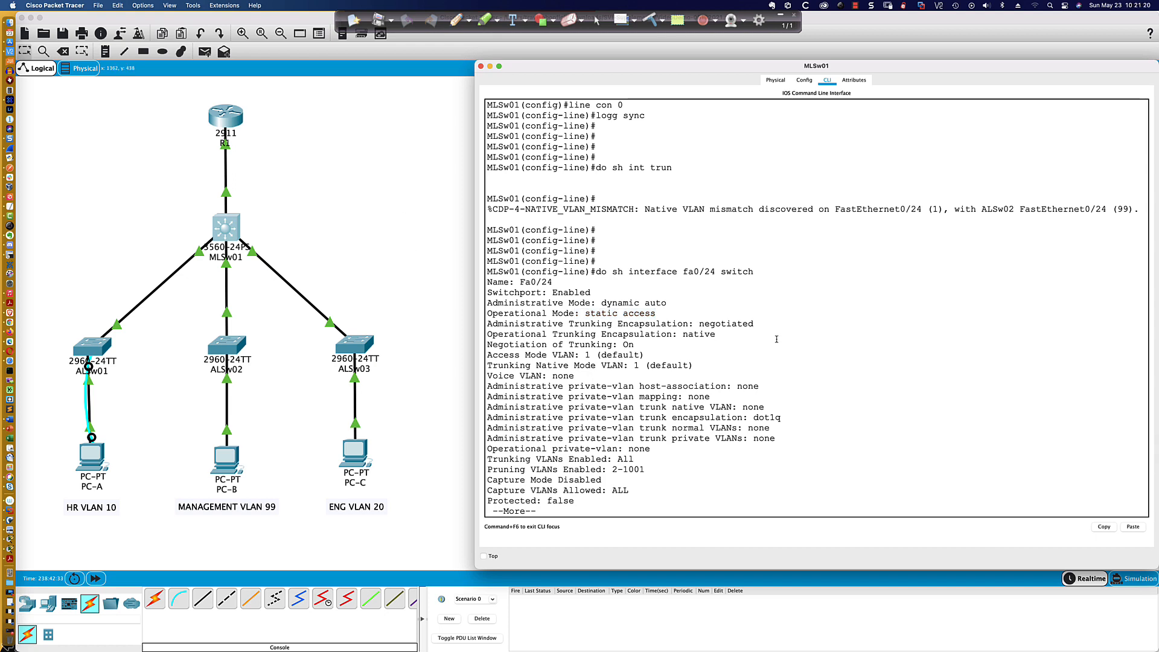
key("q")
key("Return")
key("Return")
key("Return")
key("Return")
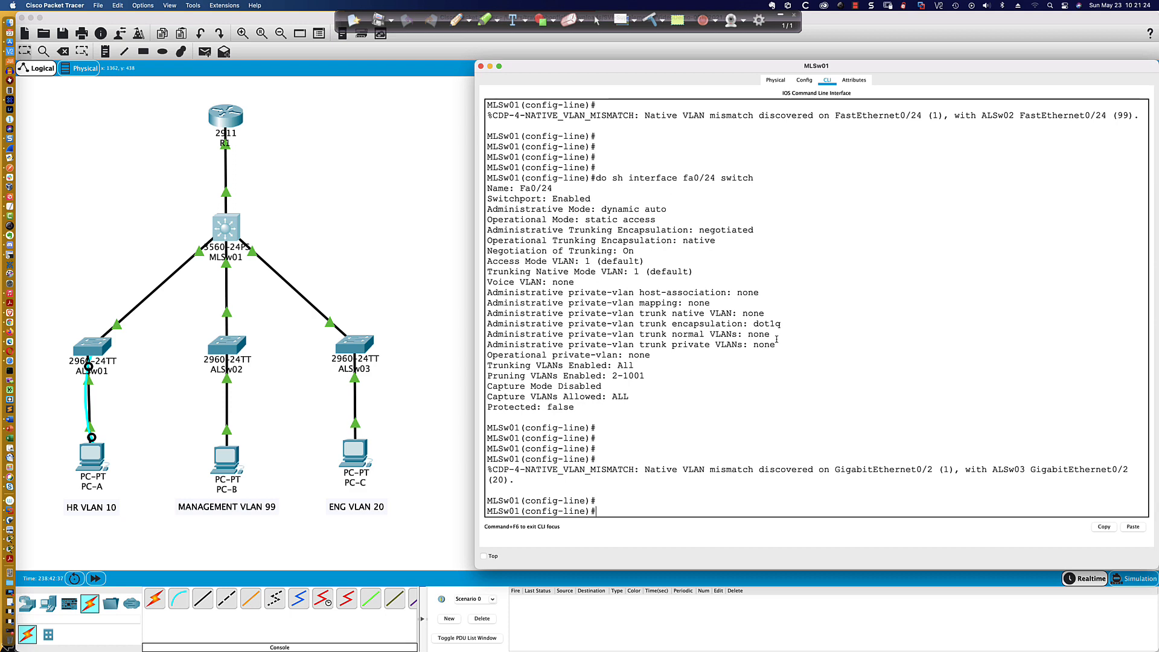
- Display MLSw01's complete IP interface brief from configuration mode
type("do sh ip int bri")
key("Return")
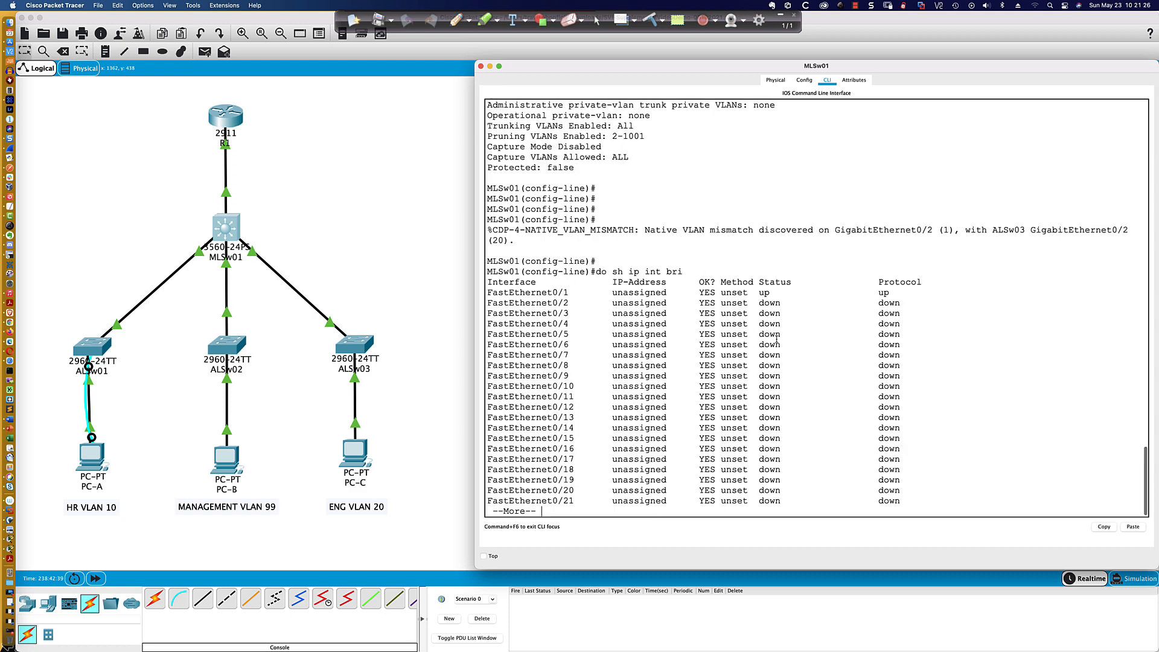
key("space")
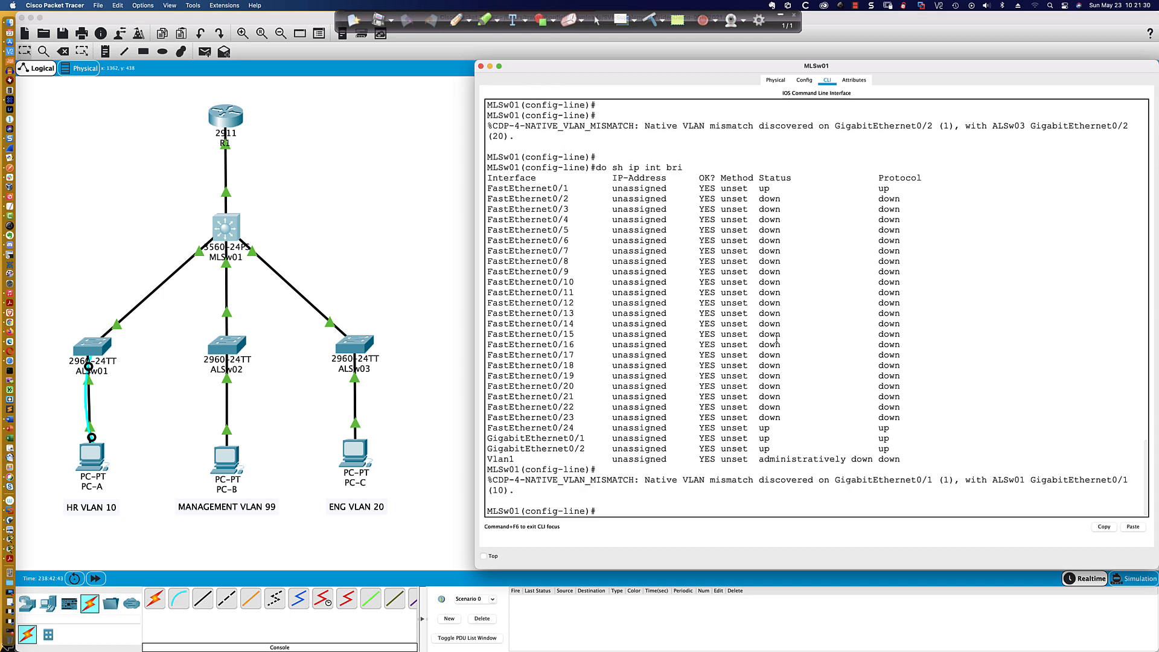
key("Return")
key("Return")
key("Return")
- Configure MLSw01's interface Fa0/24 as an access port in VLAN 99
type("int fa0/24")
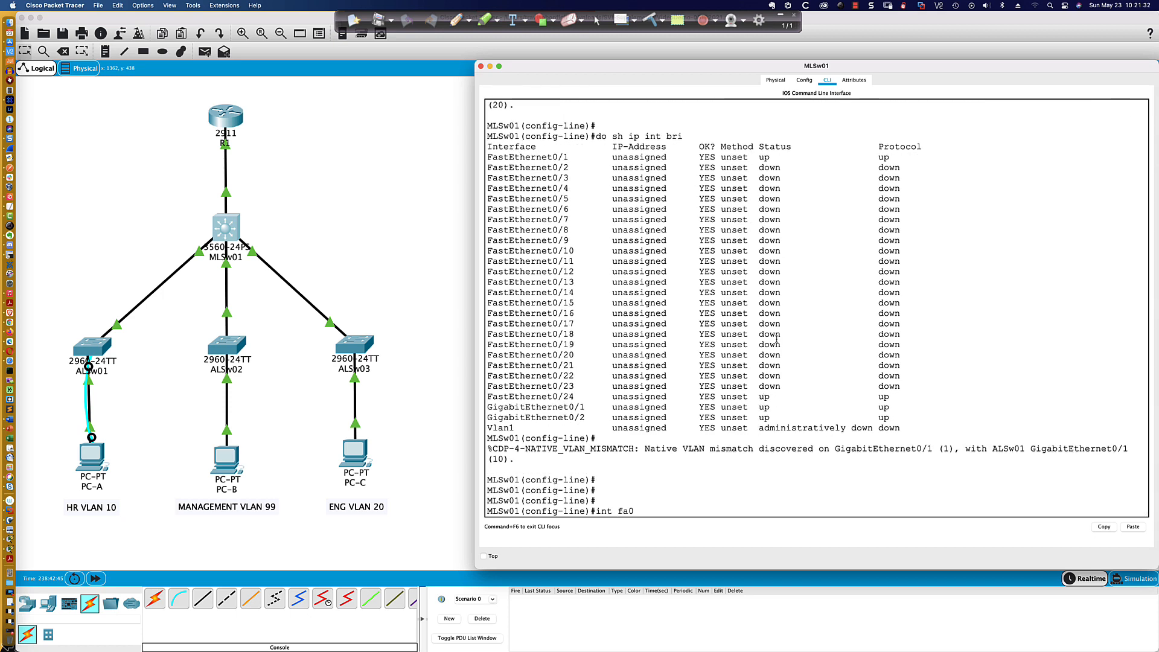
key("Return")
type("swi")
key("Tab")
type("mode acc")
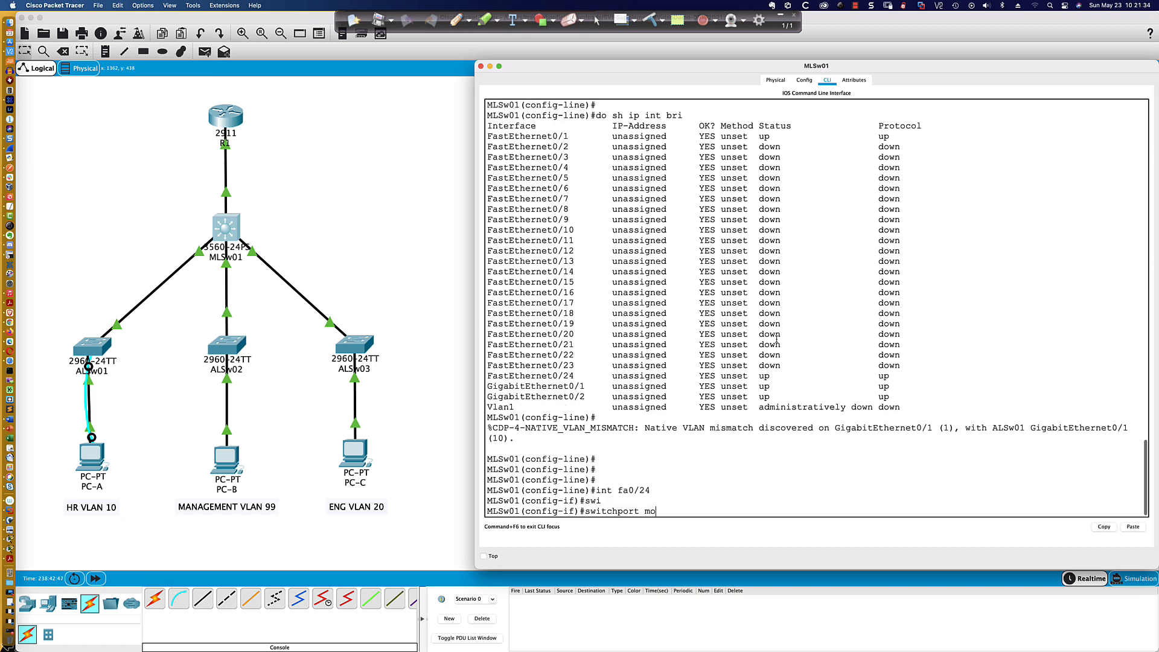
key("Return")
type("swi")
key("Tab")
type("acc")
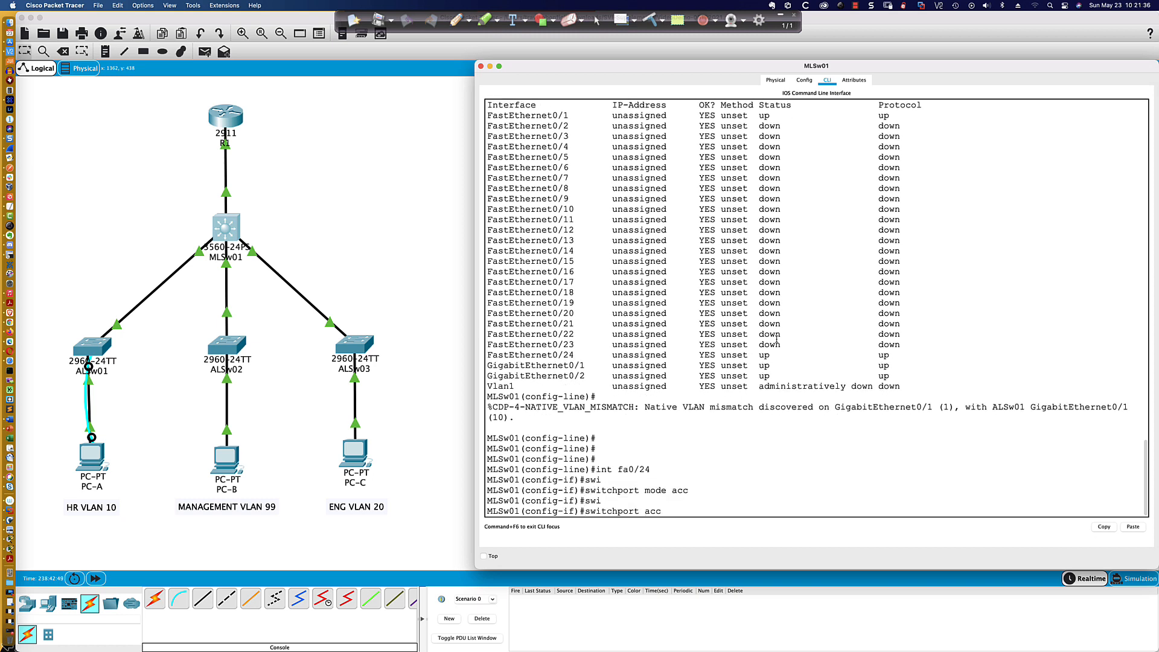
type(" vlan 99")
key("Return")
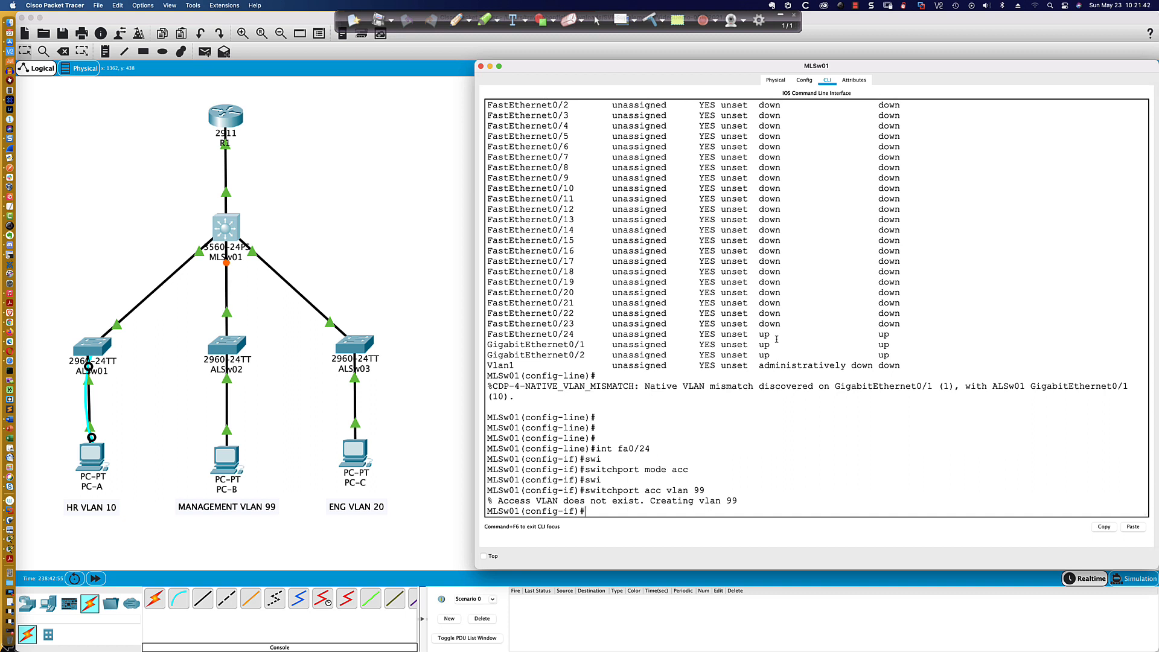
key("Return")
key("Return")
key("Return")
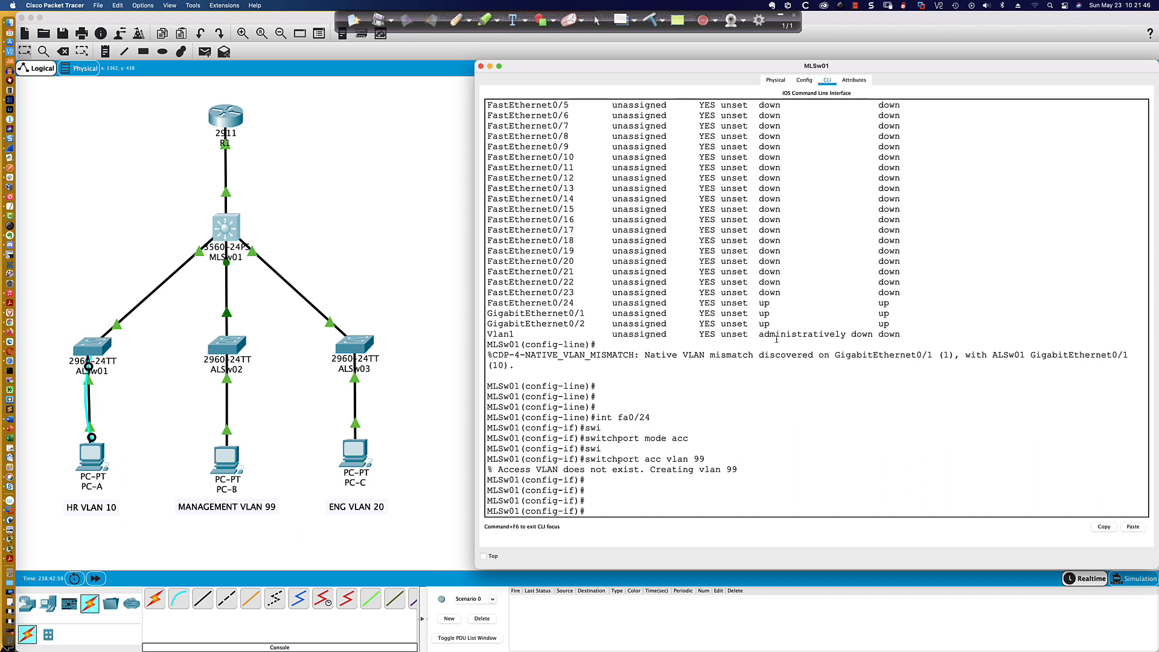
- Configure MLSw01's interface Gi0/1 as an access port in VLAN 10
type("int gi0/1")
key("Return")
type("sw")
key("Tab")
type("mode acc")
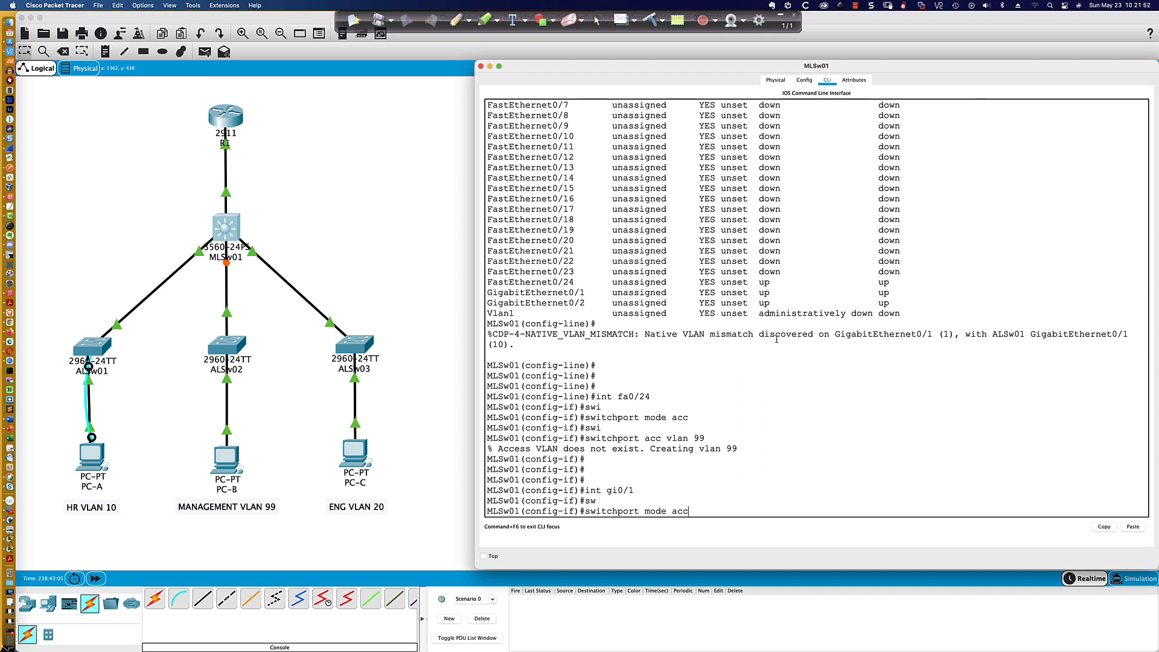
key("Tab")
key("Return")
type("swi")
key("Tab")
type("acc")
key("Tab")
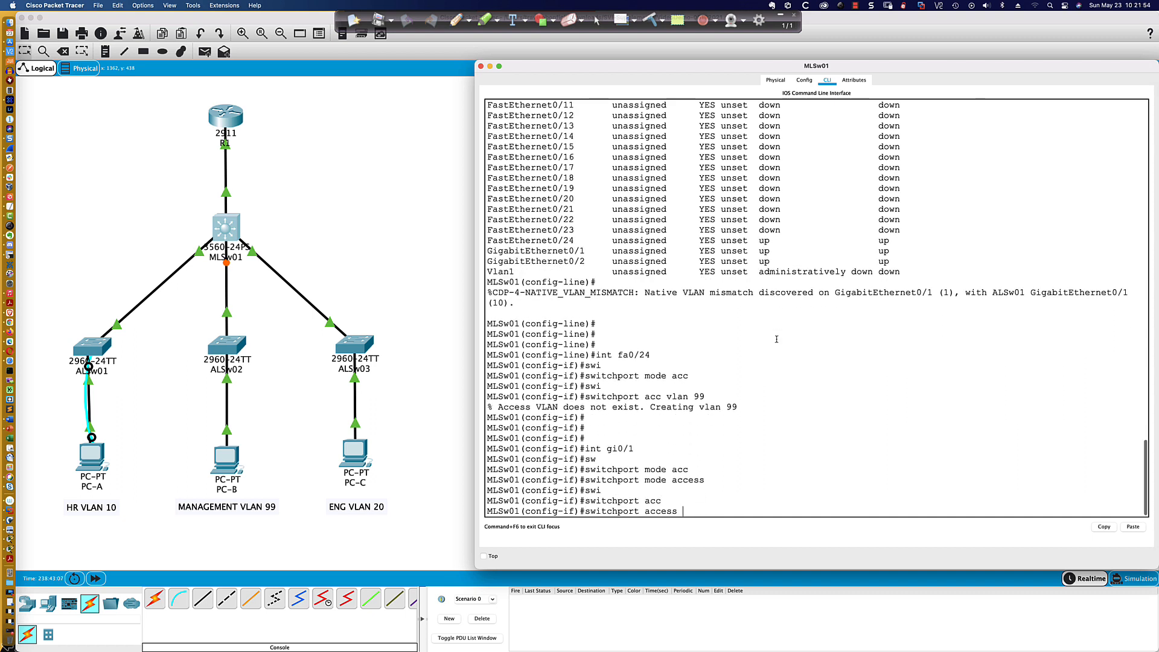
type("vlan 10")
key("Return")
- Configure MLSw01's interface Gi0/2 as an access port in VLAN 20
type("int")
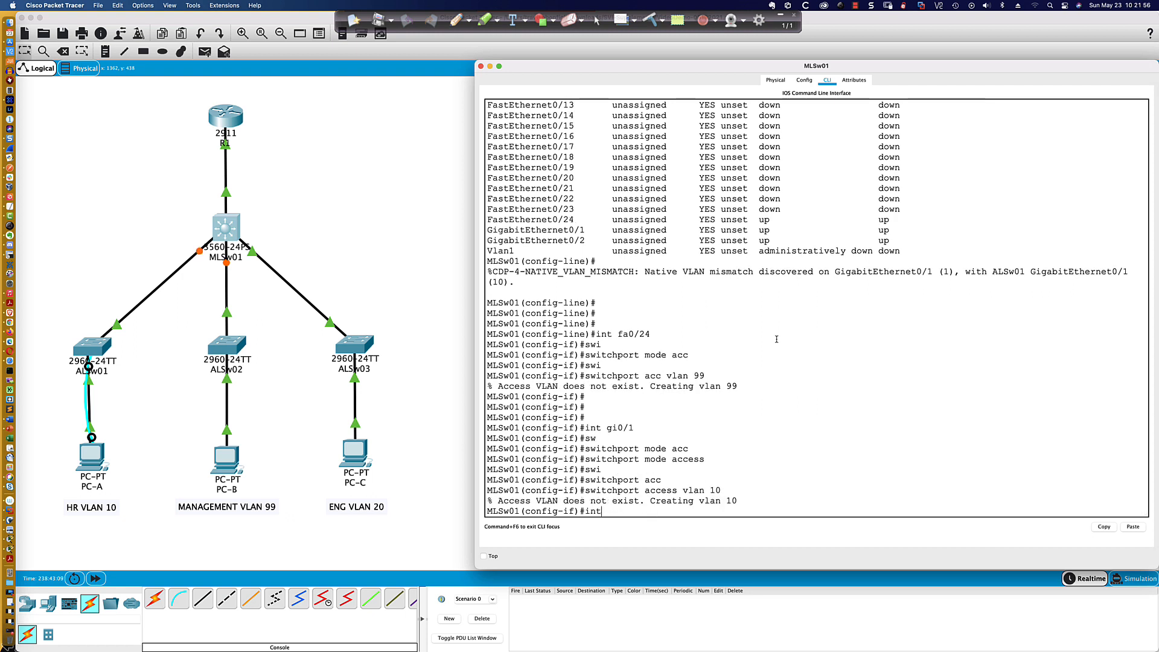
type(" gi0/2")
key("Return")
type("swi")
key("Tab")
type("mode acc")
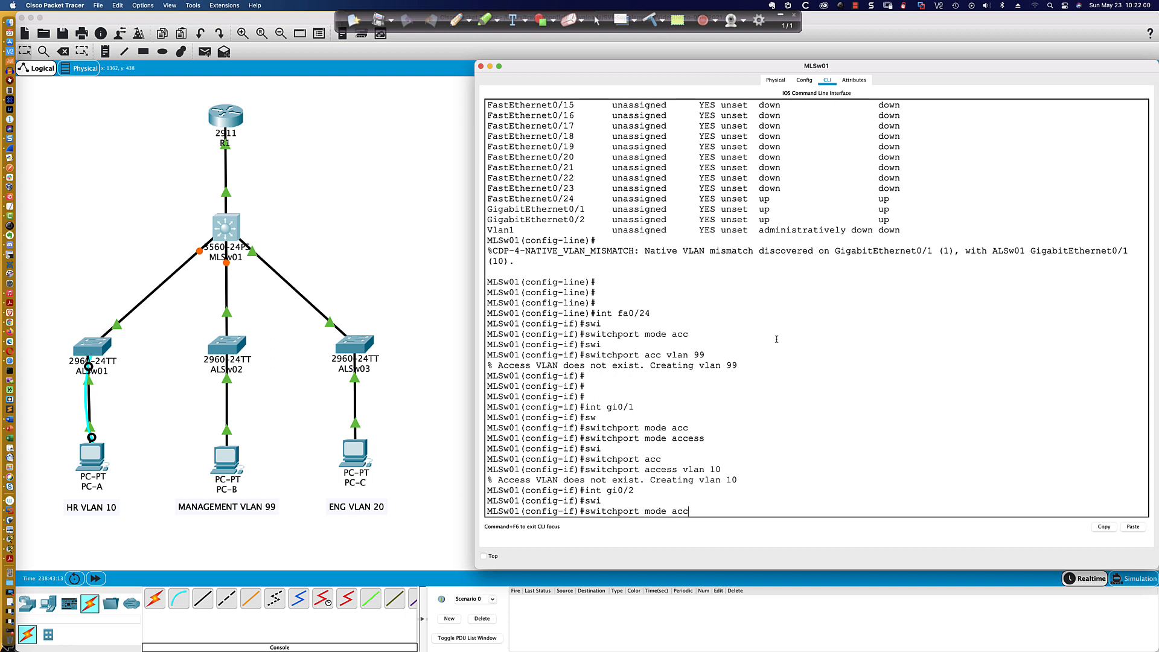
key("Tab")
key("Return")
type("swi")
key("Tab")
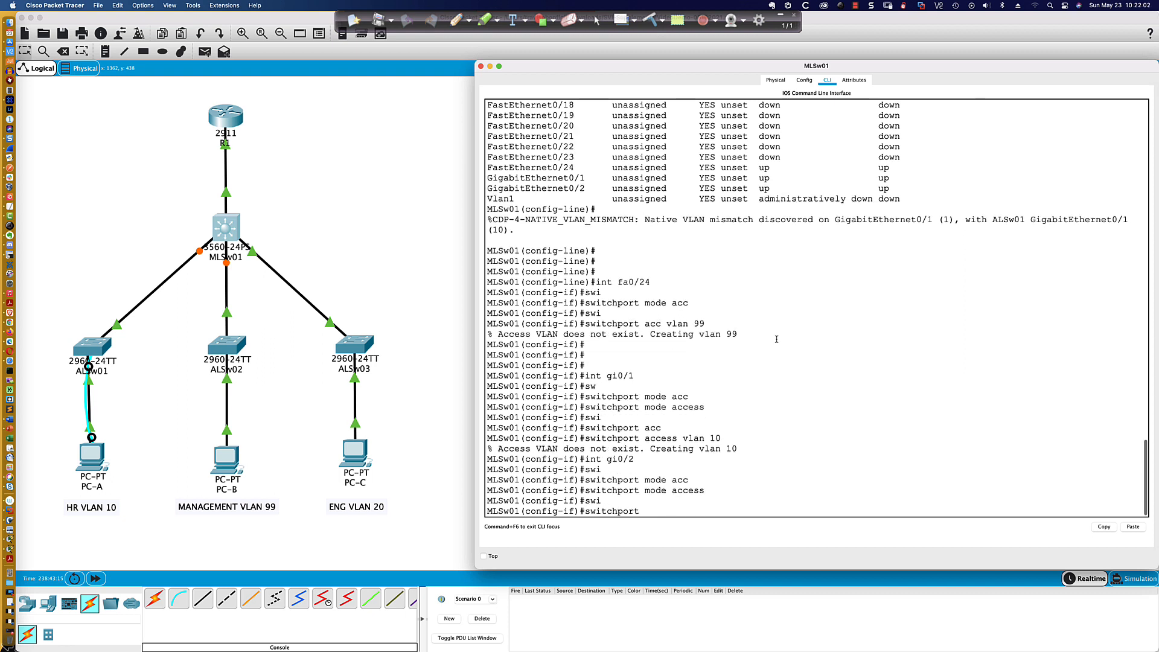
type("acc vlan 20")
key("Return")
- Enable spanning-tree PortFast on MLSw01's interface Gi0/2
type("span p")
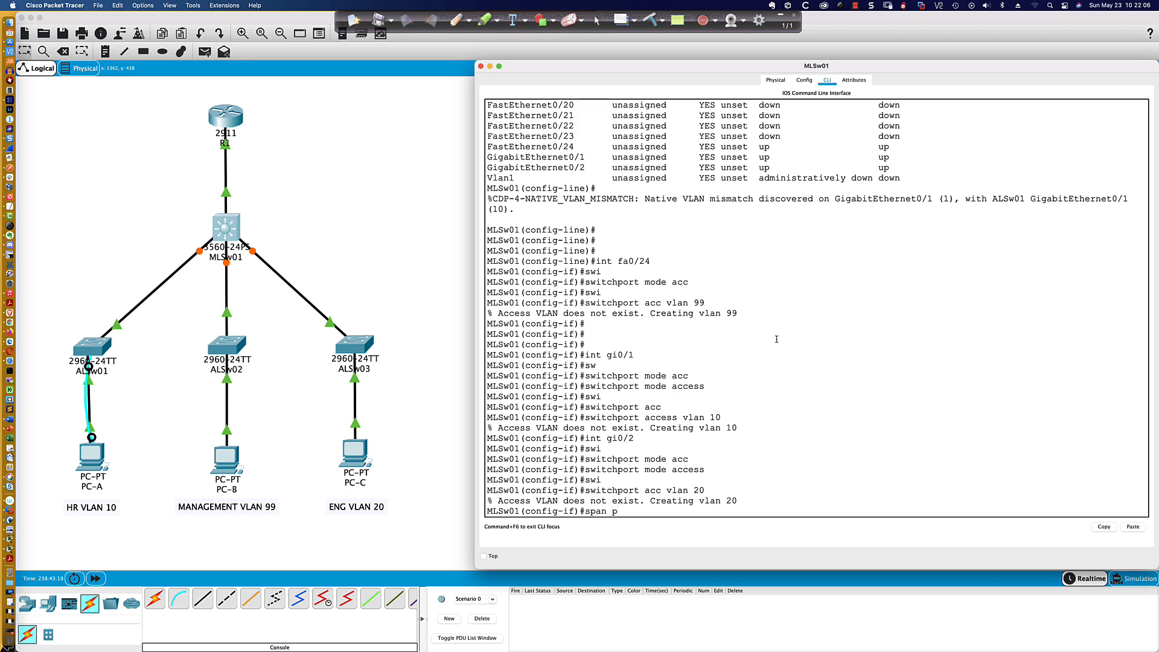
type("ort")
key("Tab")
key("Return")
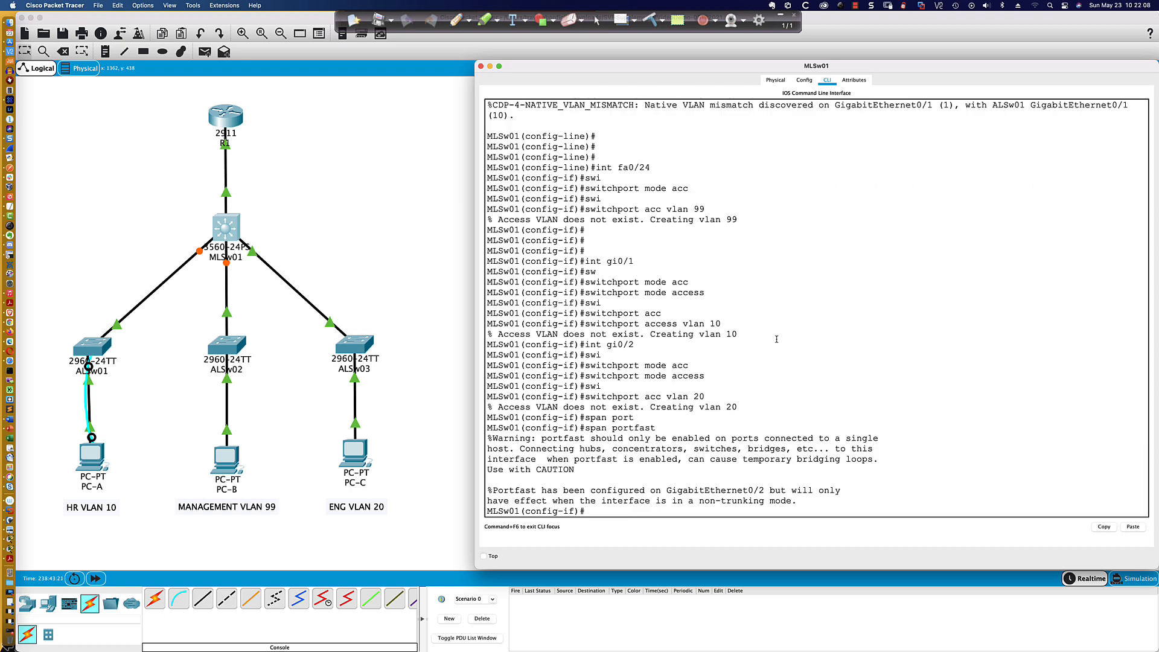
key("Return")
key("Return")
key("Return")
key("Return")
key("Return")
key("Return")
key("Return")
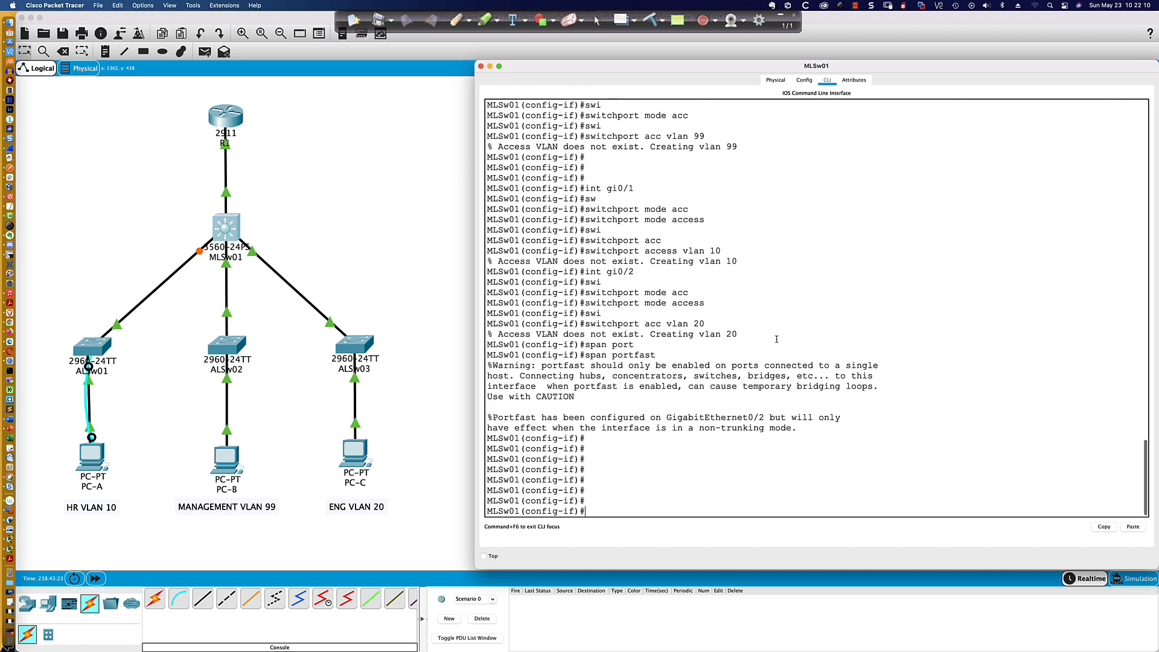
key("Return")
key("Return")
key("Return")
key("Return")
key("Return")
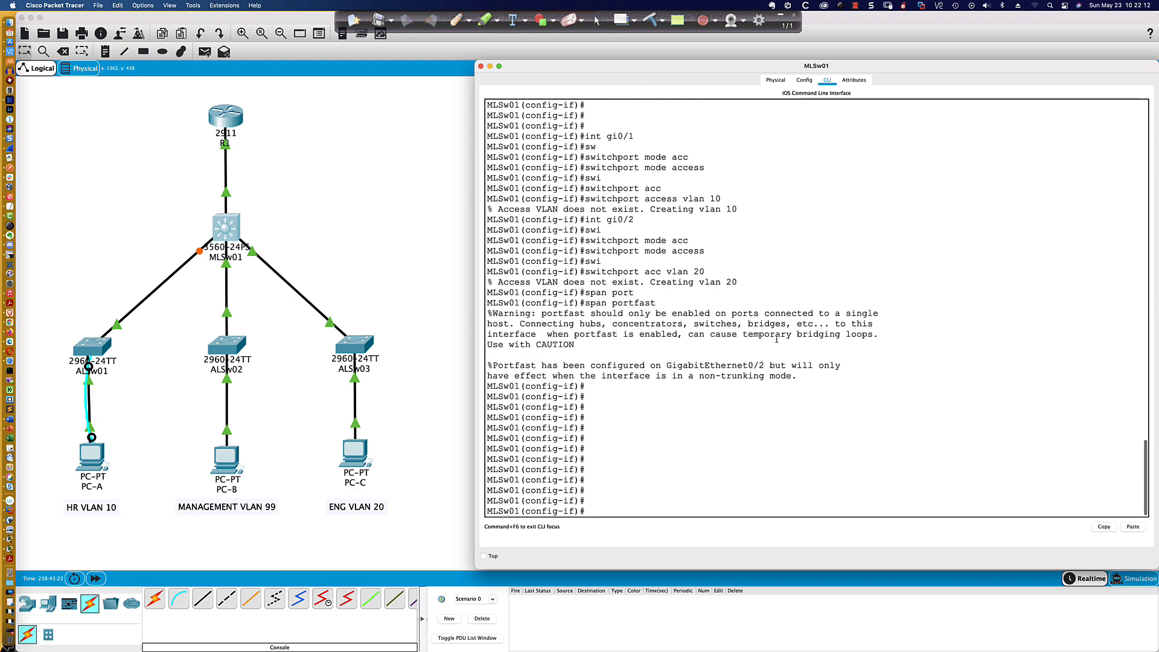
key("Return")
key("Return")
key("Return")
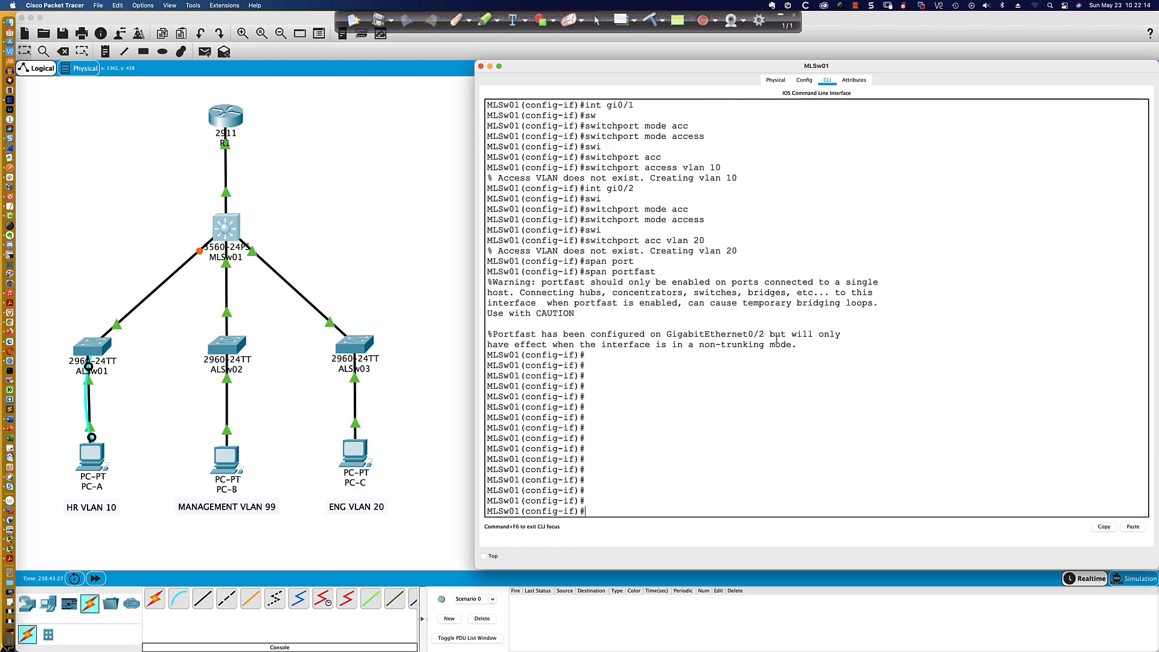
- Exit configuration mode on MLSw01 and save the running configuration to memory
type("end")
key("Return")
key("Return")
key("Return")
key("Return")
key("Return")
key("Return")
key("Return")
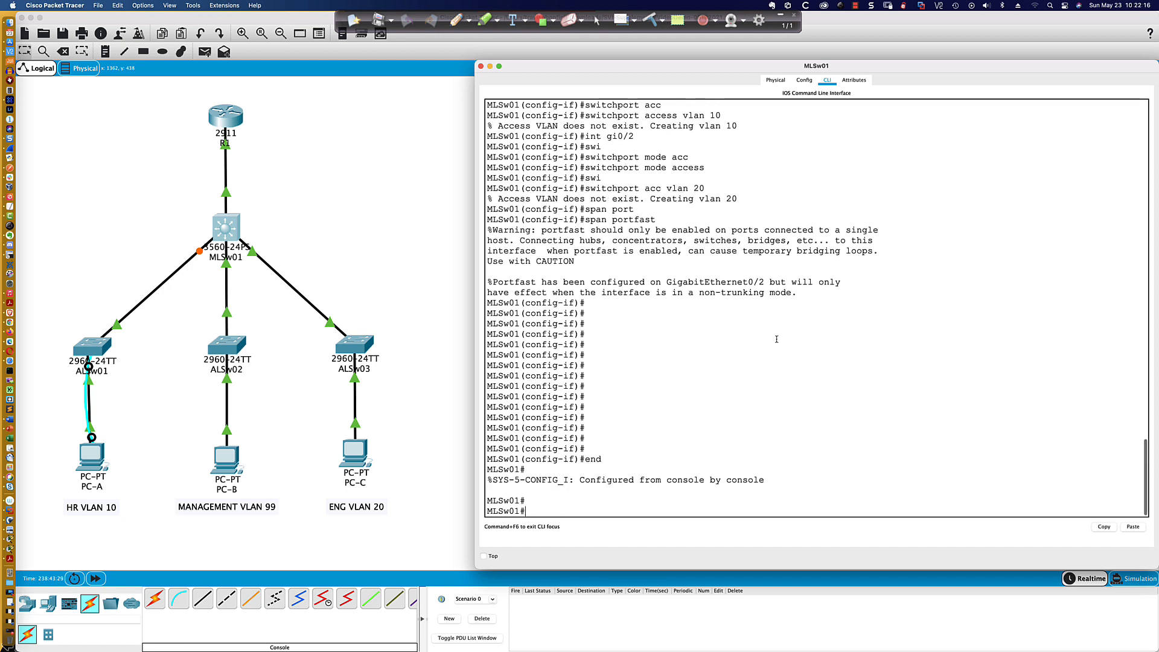
type("wri mem")
key("Return")
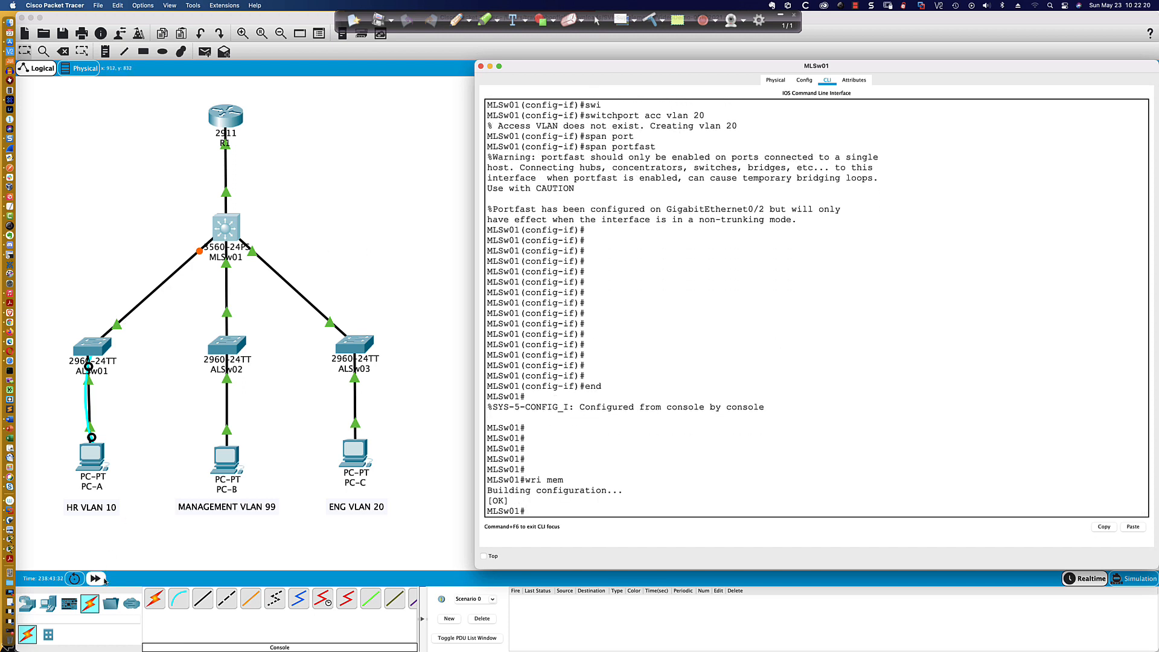
- Fast-forward the simulation time and bring MLSw01's CLI back up
left_click(100, 580)
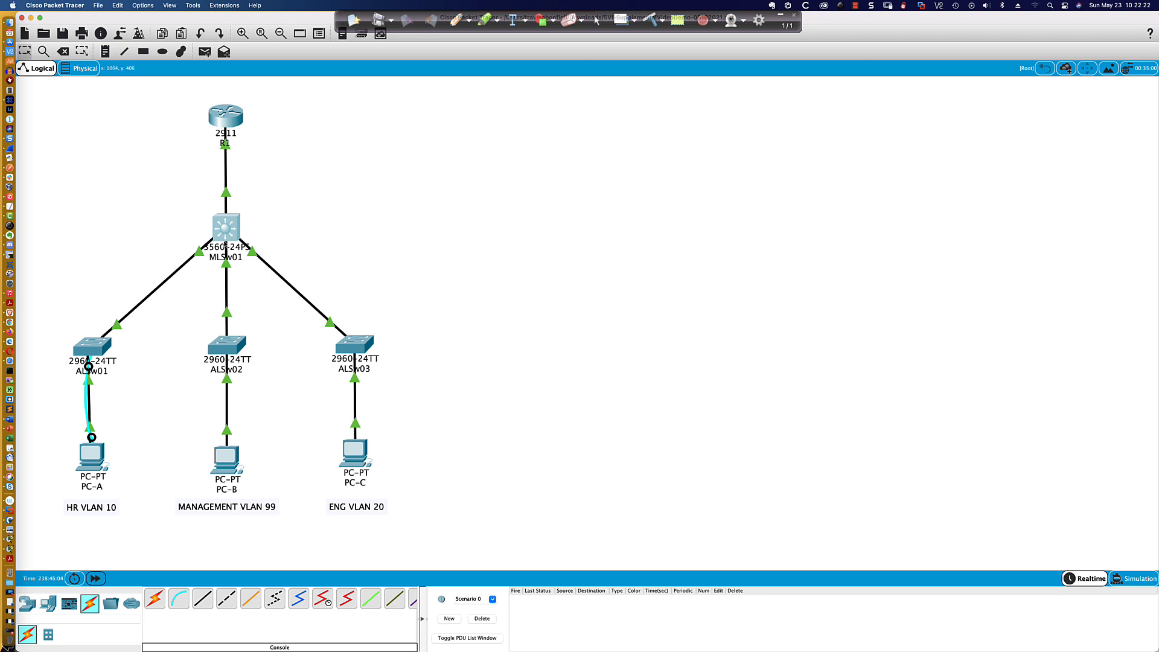
left_click(221, 229)
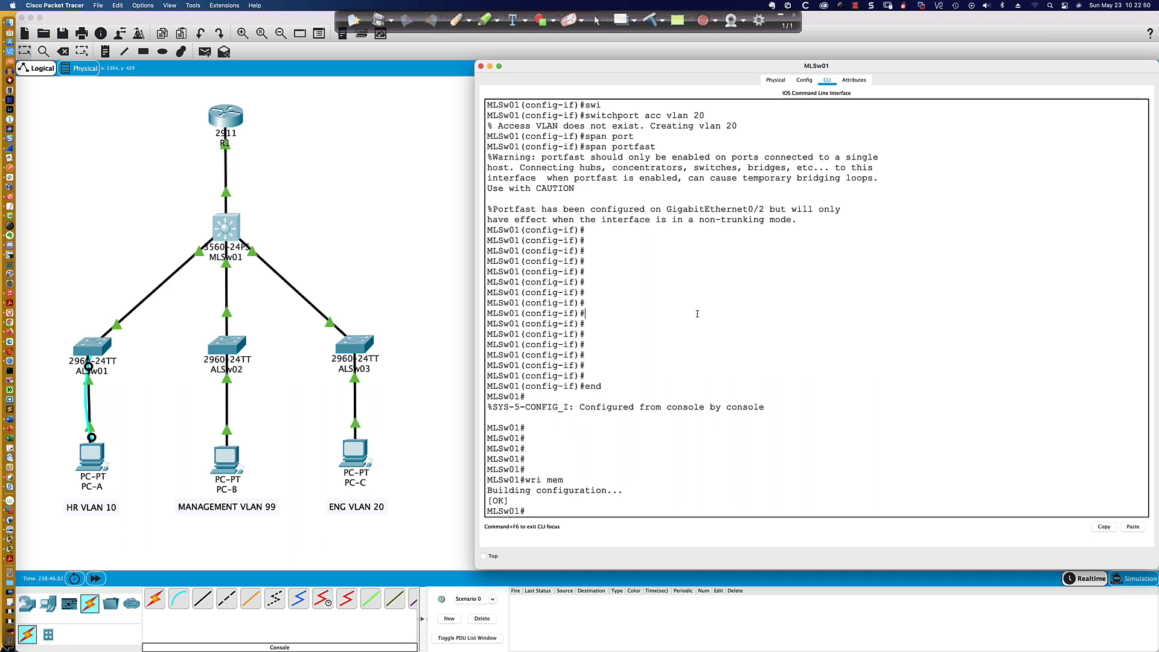
- Create MLSw01's VLAN 10 interface and assign it IP address 192.168.10.254 with mask 255.255.255.0
type("conf t")
key("Return")
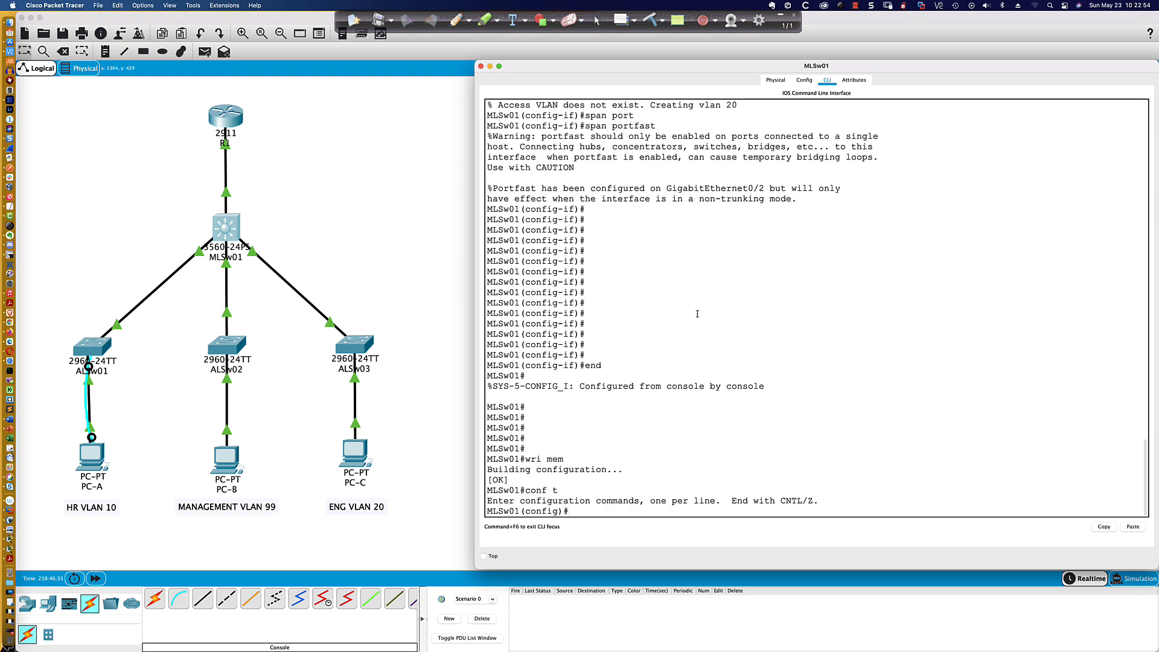
key("Return")
key("Return")
key("Return")
type("int vlan 10")
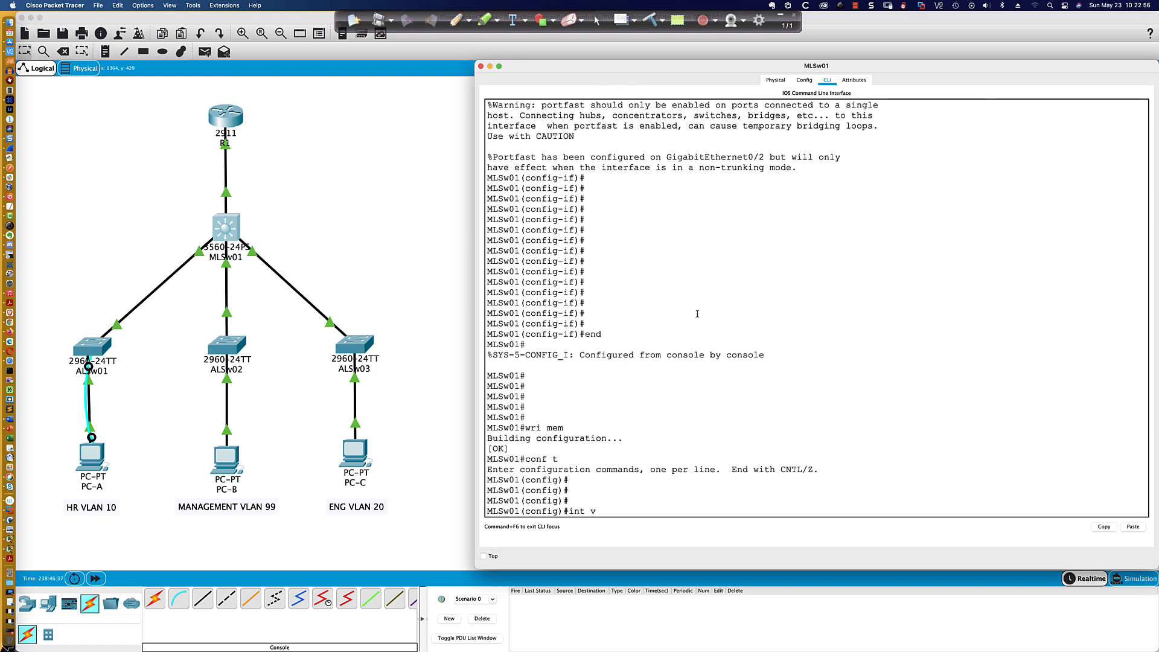
key("Return")
type("ip ")
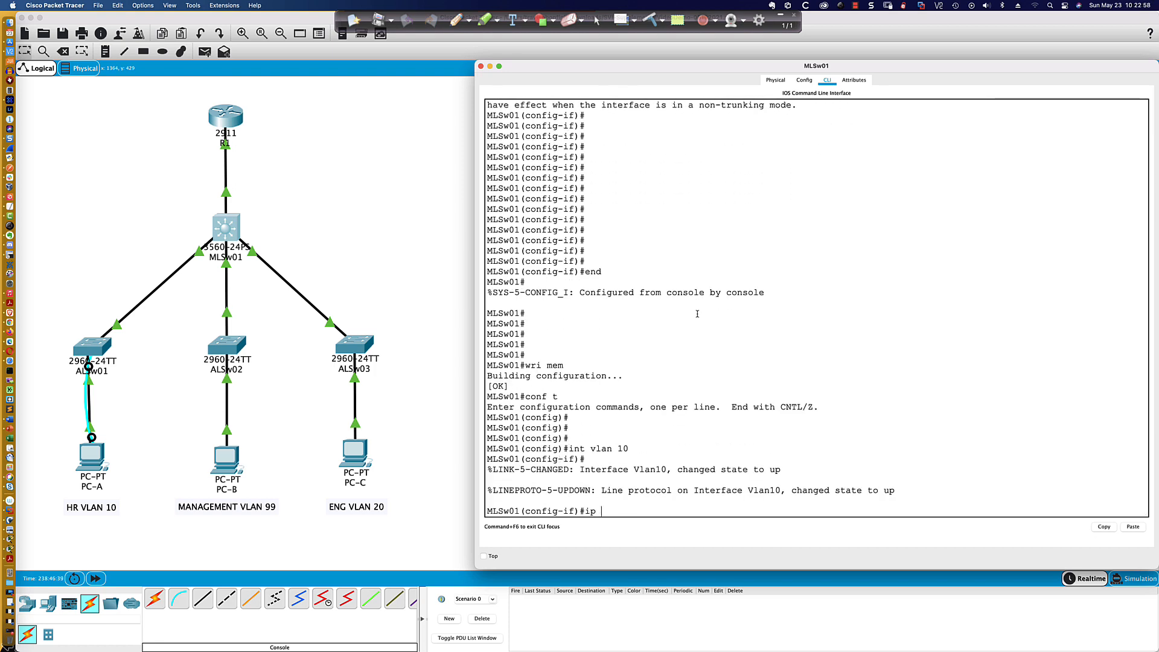
type("add 192.168")
type(".10.254")
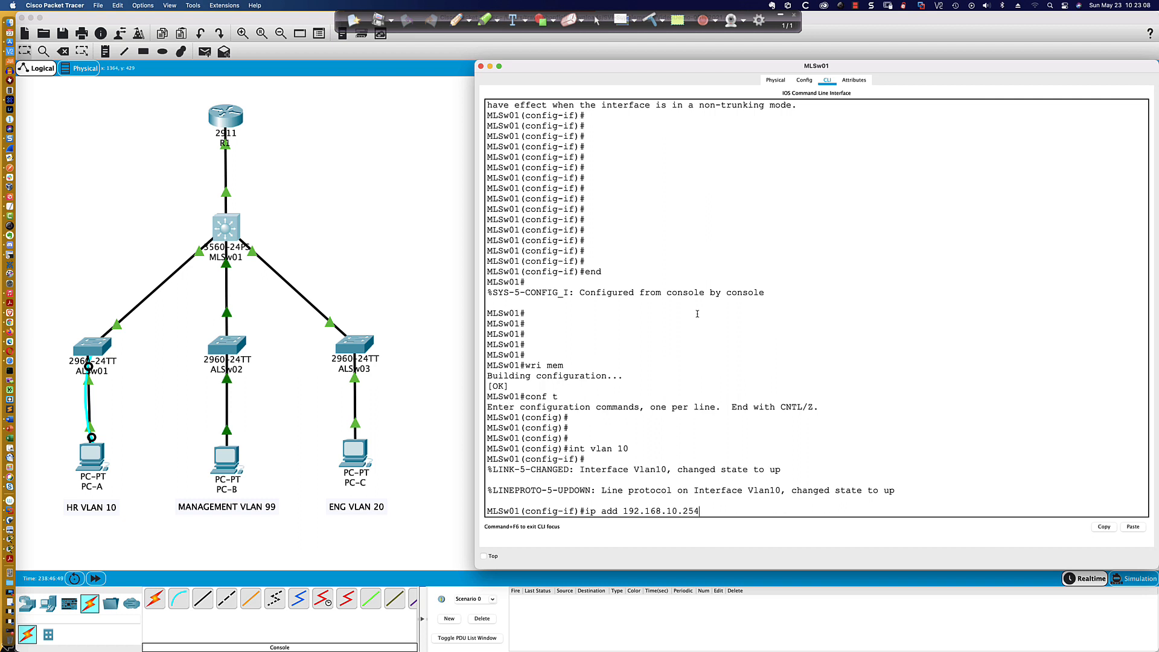
type(" 255.255.255.0")
key("Return")
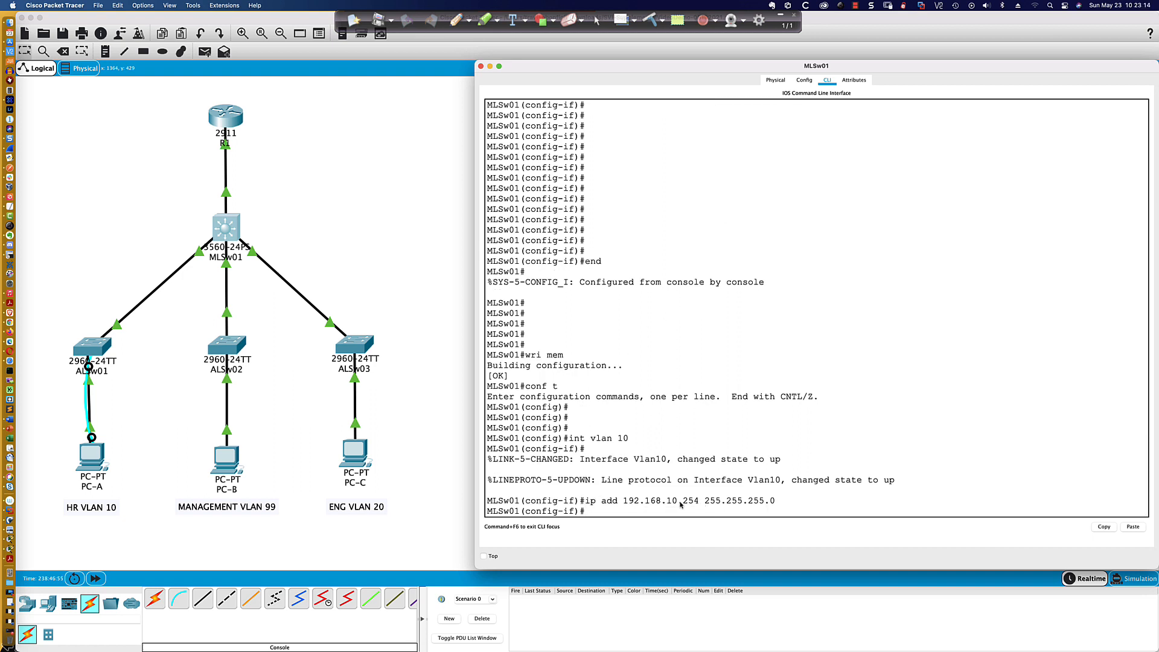
- Open the Command Prompt on PC-A
left_click(92, 457)
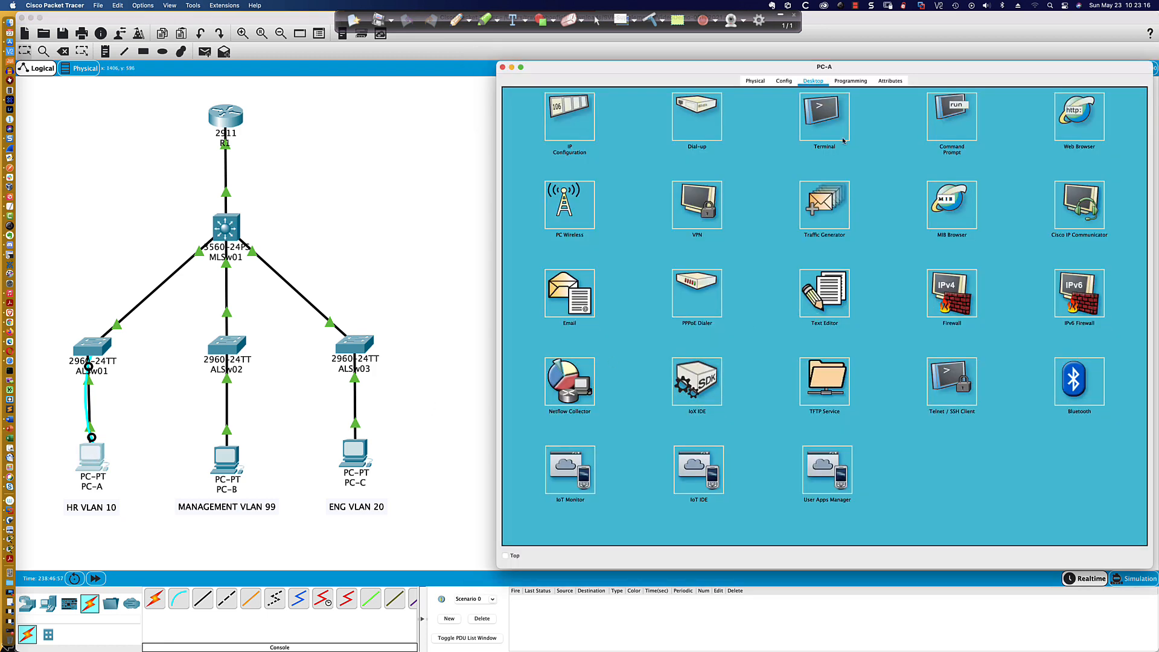
left_click(939, 135)
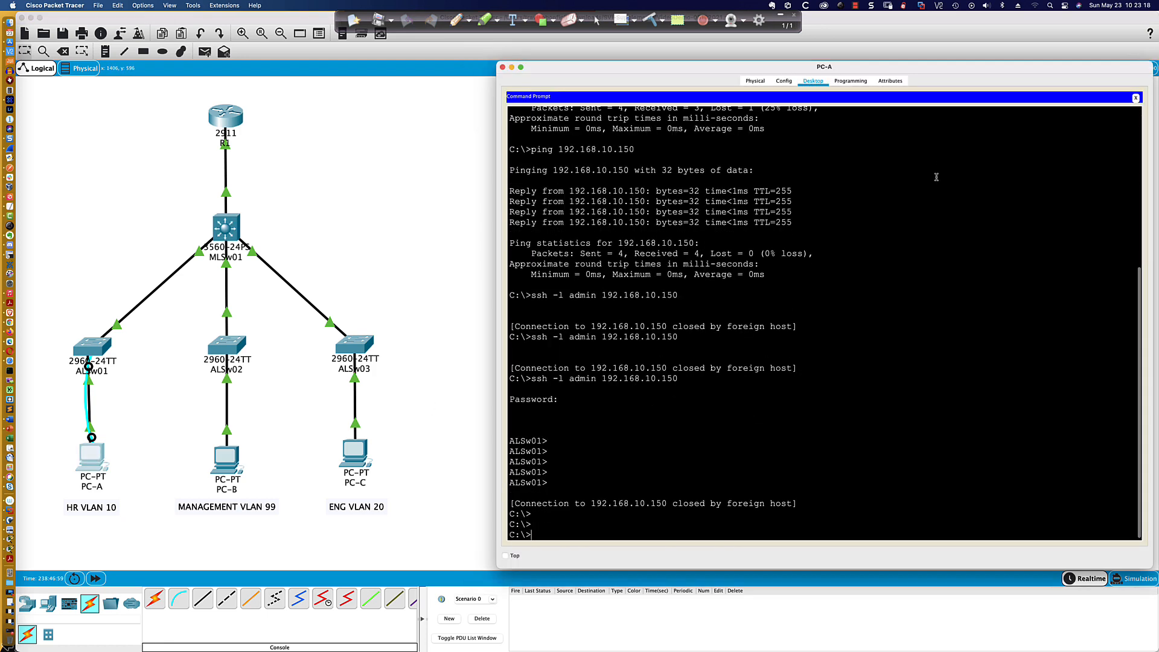
key("Return")
key("Up")
key("Return")
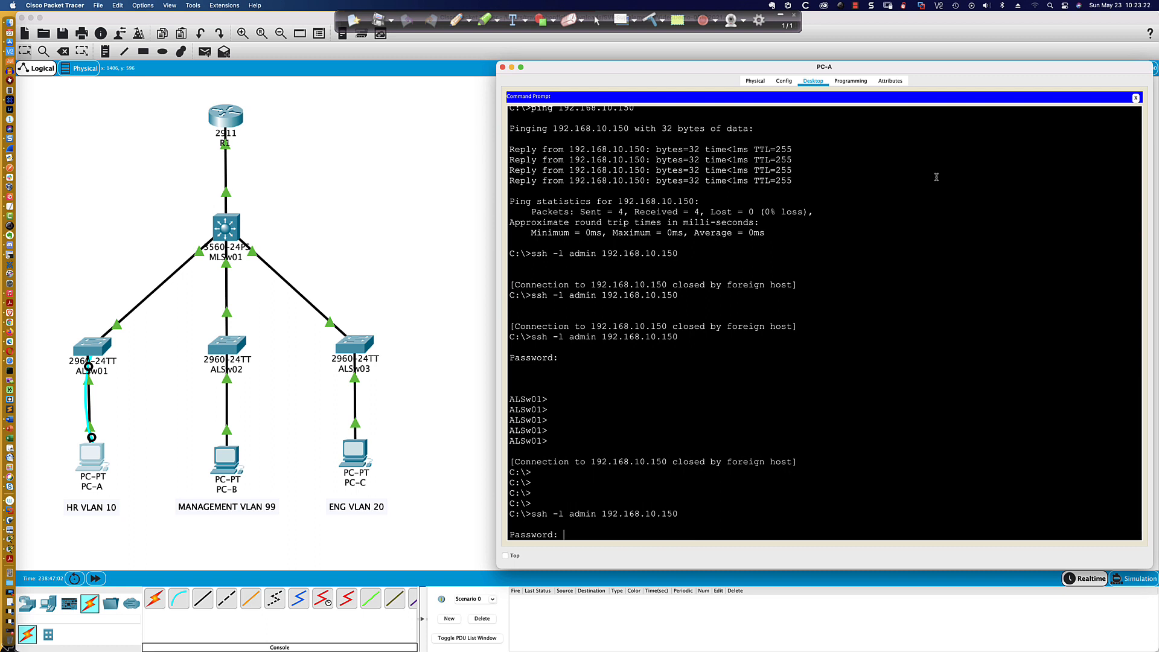
key("Return")
key("Return")
key("Return")
key("Return")
key("Return")
key("Return")
- Ping 192.168.10.150 from PC-A's Command Prompt
key("Return")
key("Up")
key("Up")
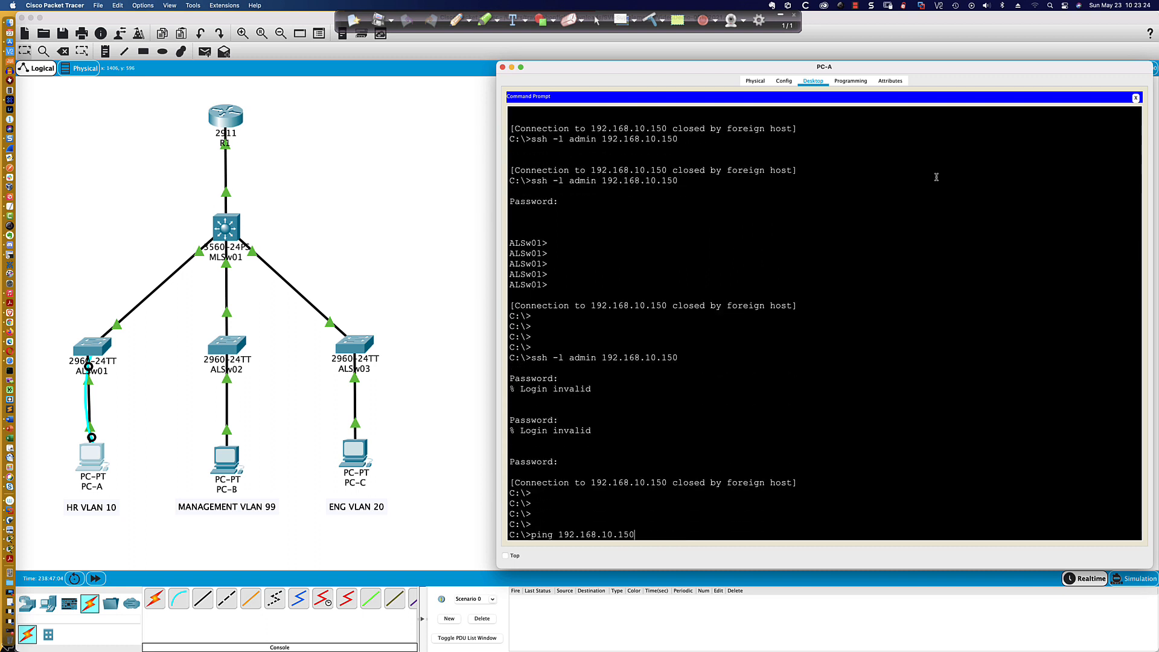
key("Return")
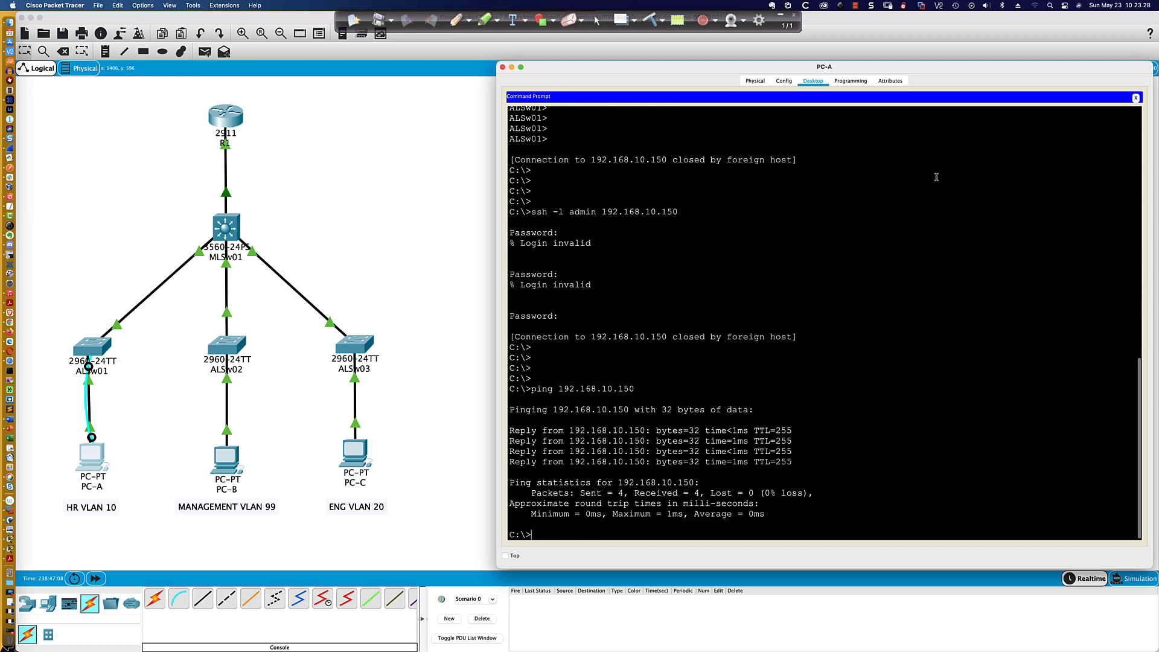
- Ping MLSw01's VLAN 10 interface at 192.168.10.254 from PC-A
key("Return")
key("Return")
key("Return")
key("Up")
key("BackSpace")
key("BackSpace")
key("BackSpace")
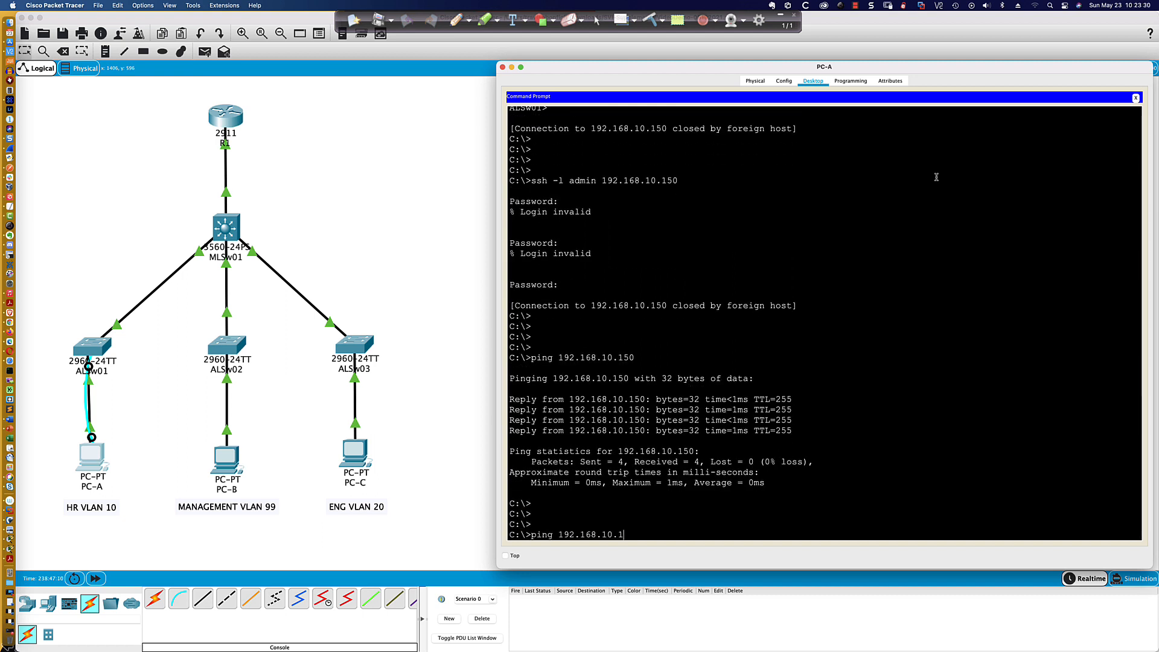
type("254")
key("Return")
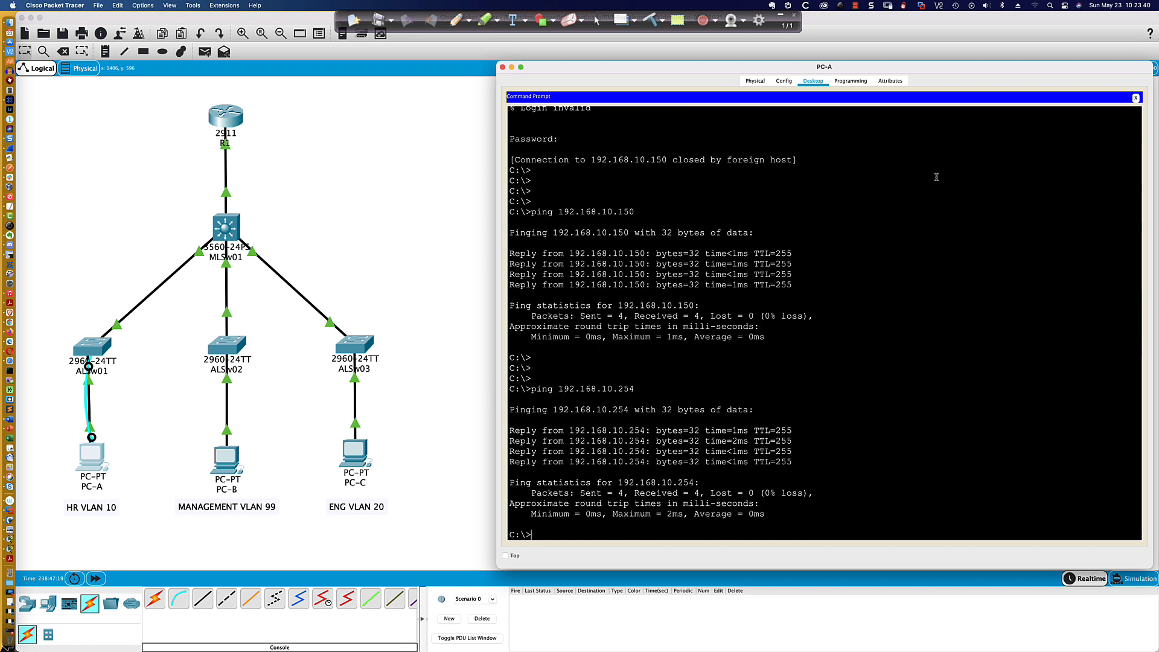
- Create MLSw01's VLAN 20 interface and assign it IP address 192.168.20.254 with mask 255.255.255.0
left_click(221, 228)
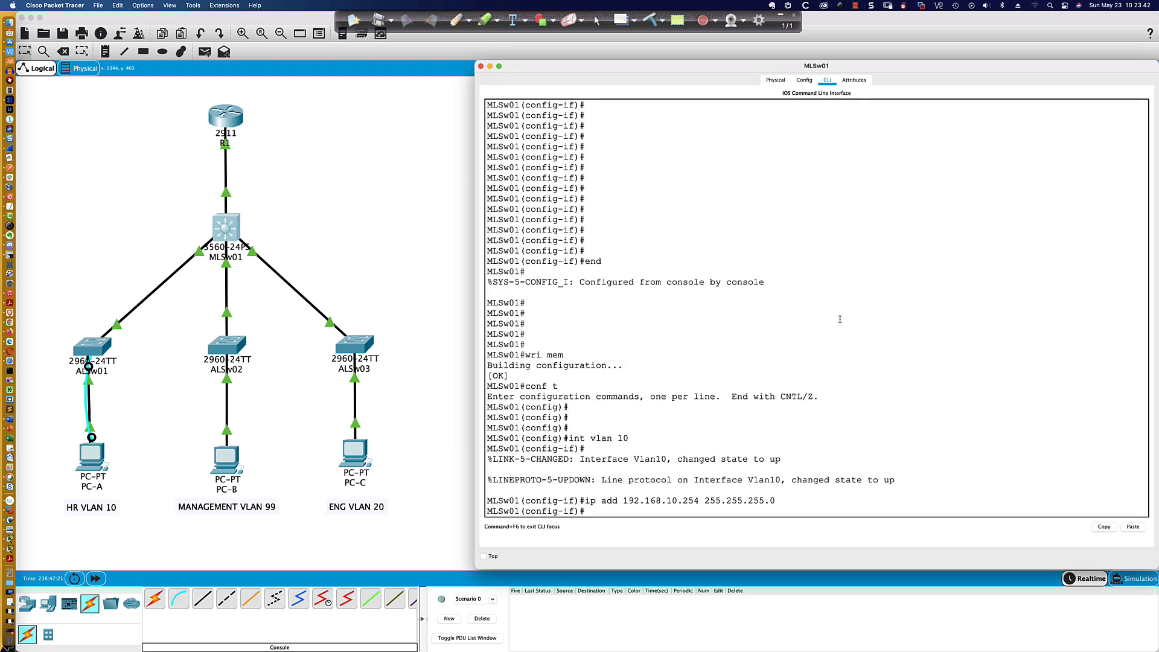
key("Return")
key("Return")
key("Return")
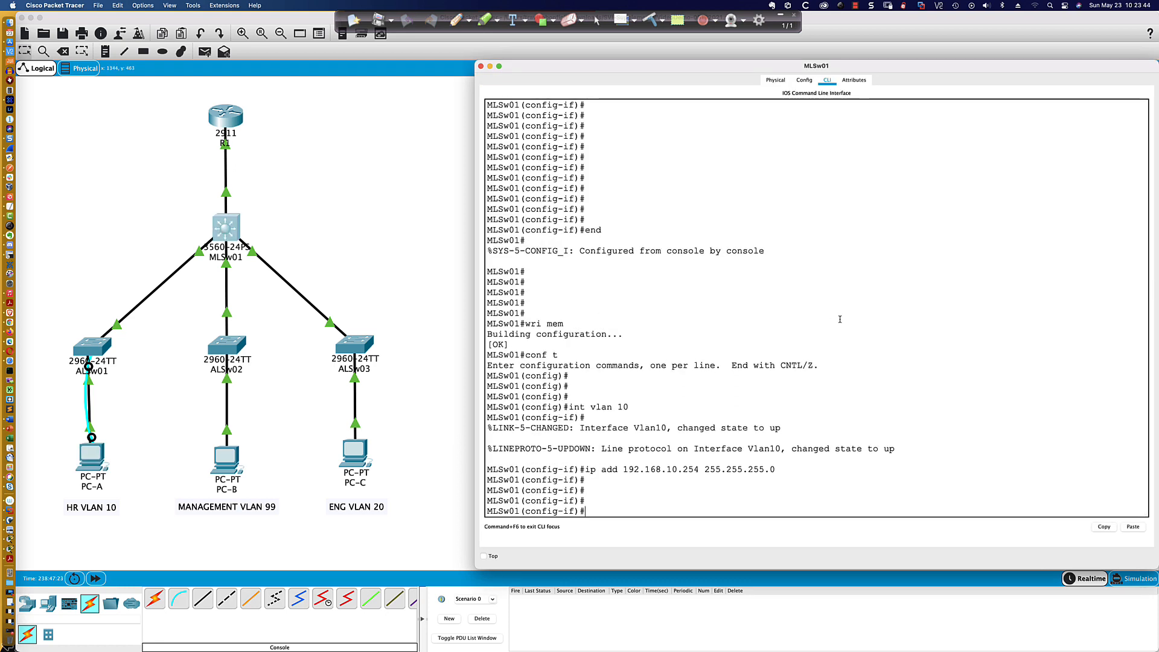
type("int vlan 20")
key("Return")
type("ip ad")
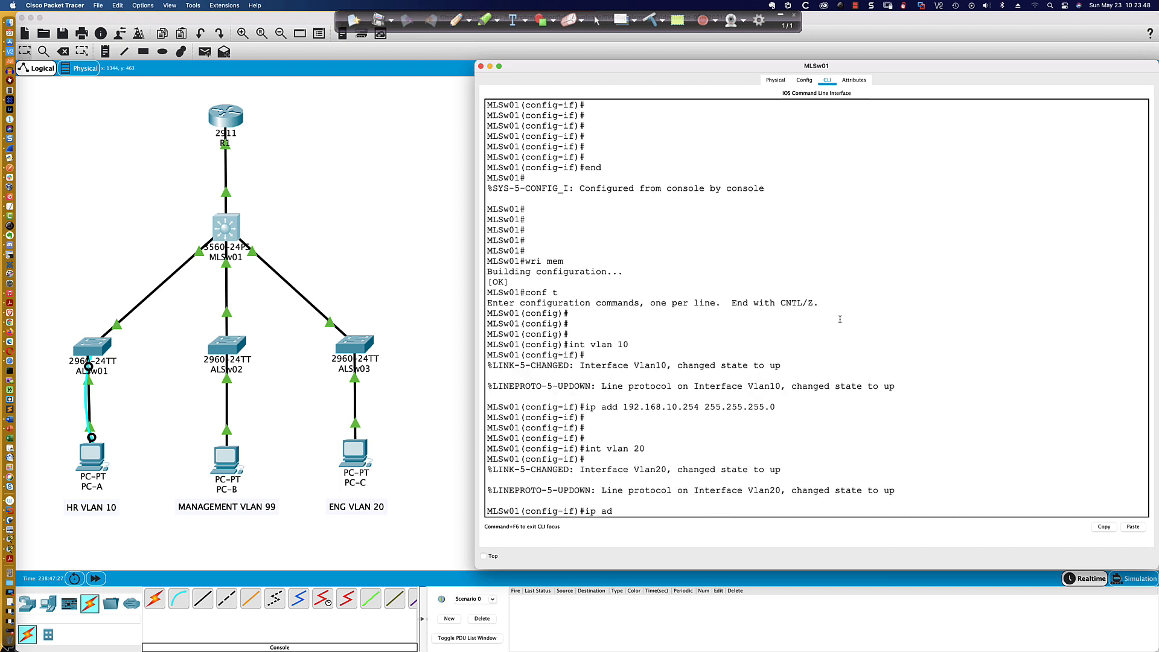
type("d 192.168.20")
type(".1")
type("54")
type(" 25")
type("5.255.0")
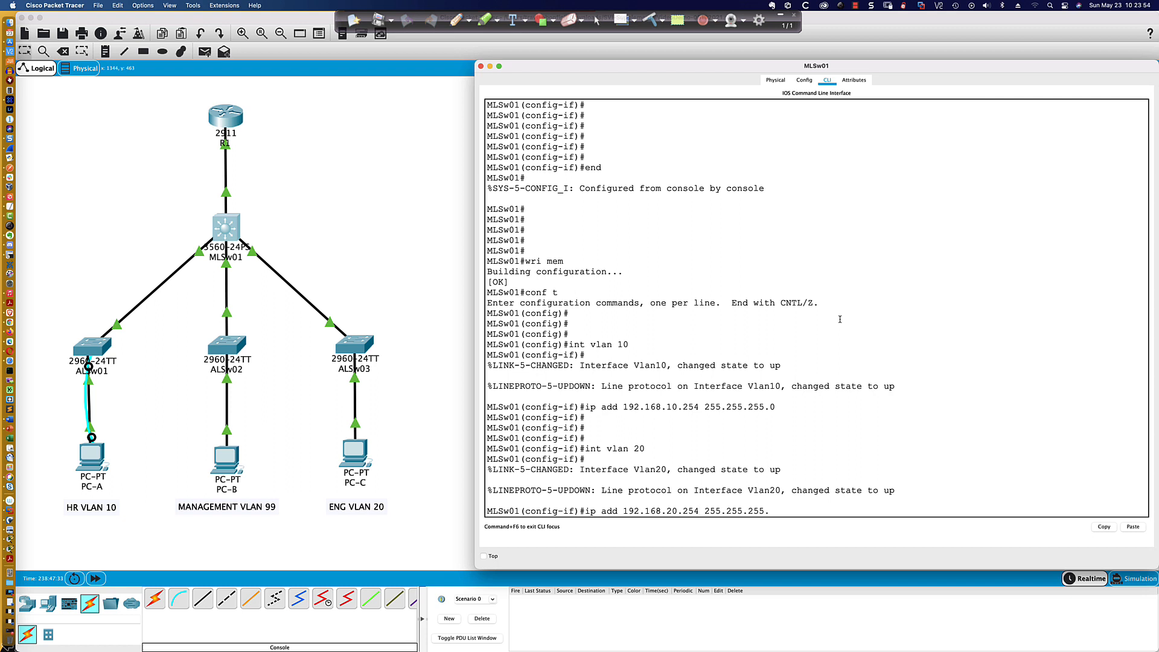
key("Return")
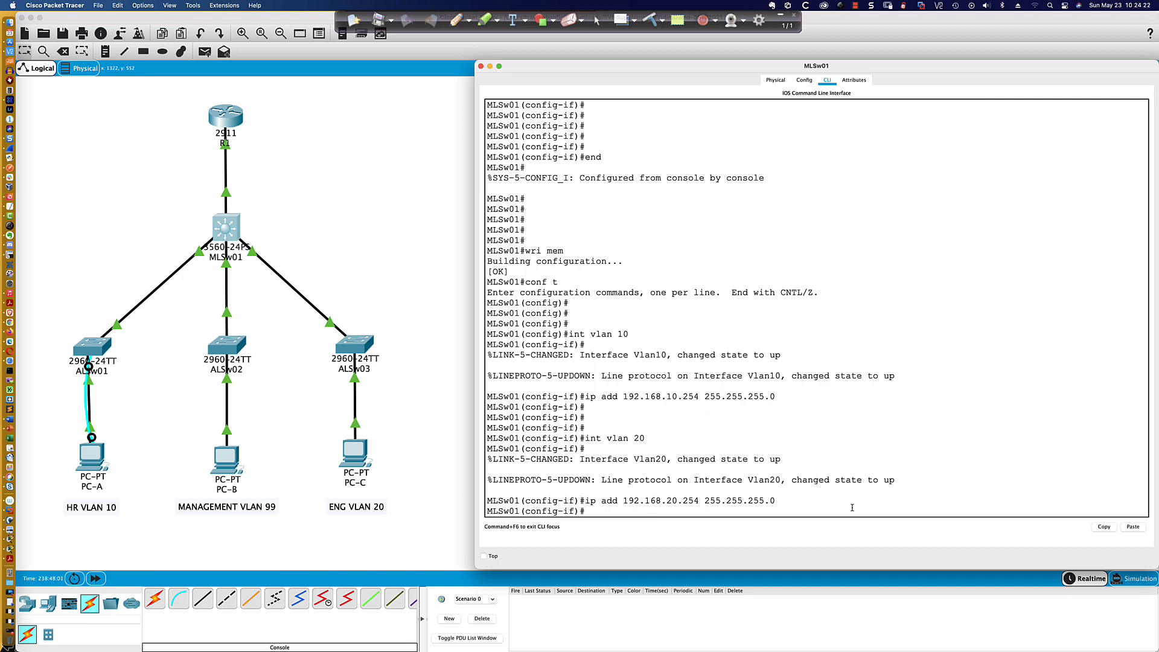
key("Return")
key("Return")
key("Return")
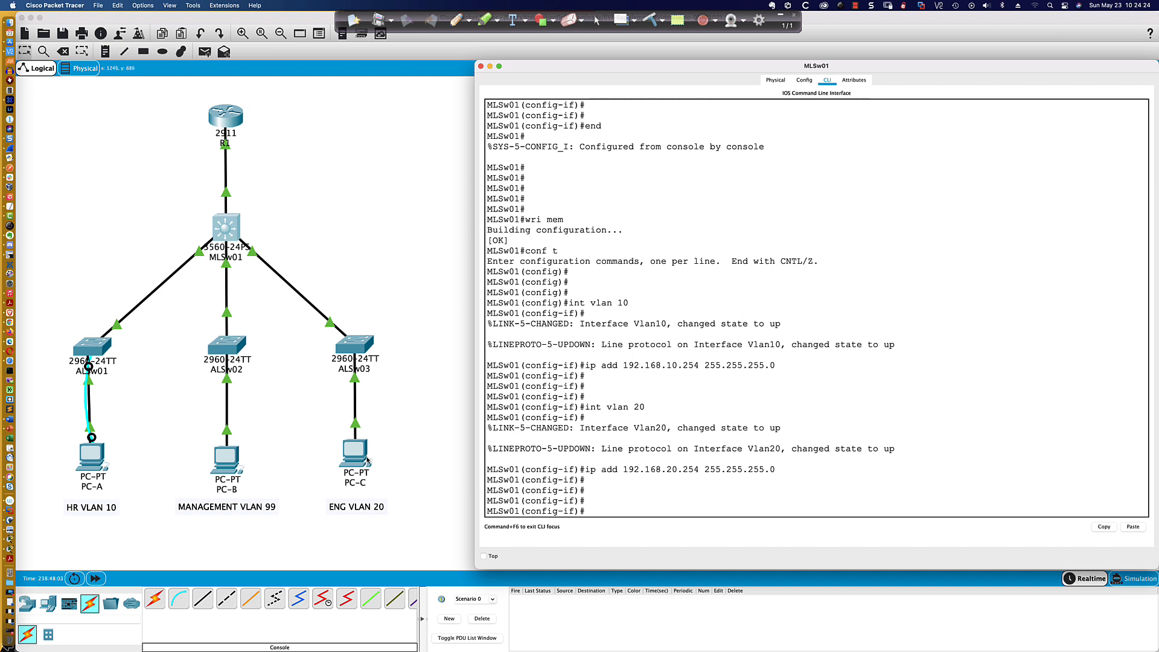
- Ping MLSw01's VLAN 20 interface at 192.168.20.254 from PC-C's Command Prompt
left_click(367, 460)
type("ping")
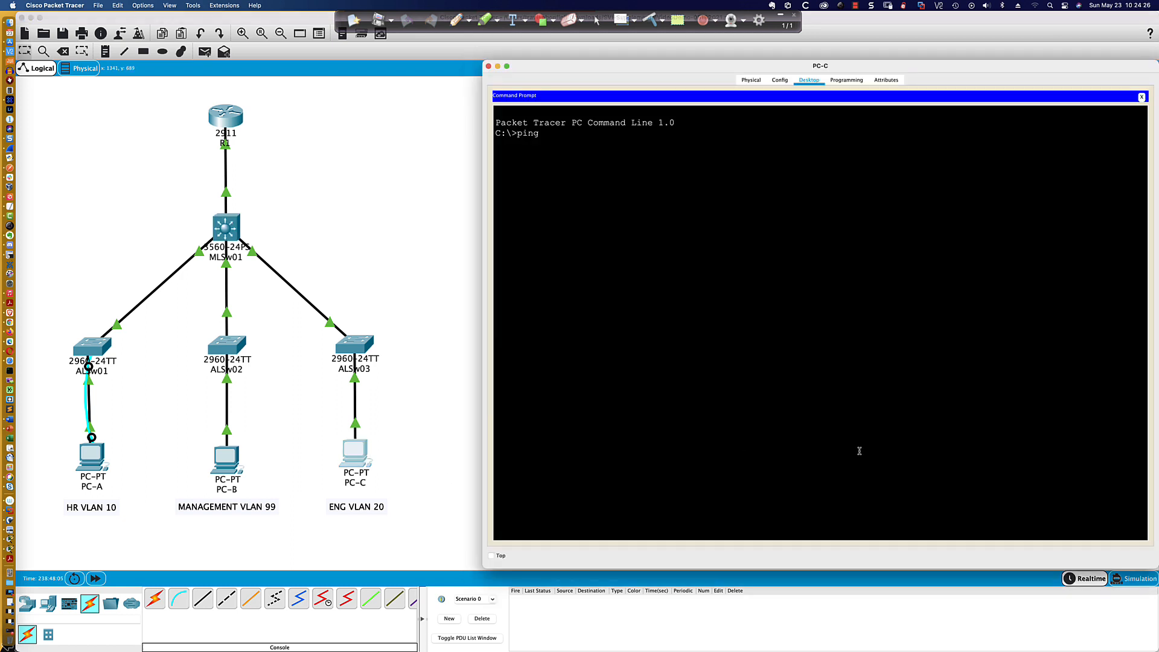
type(" 192.168.20.254")
key("Return")
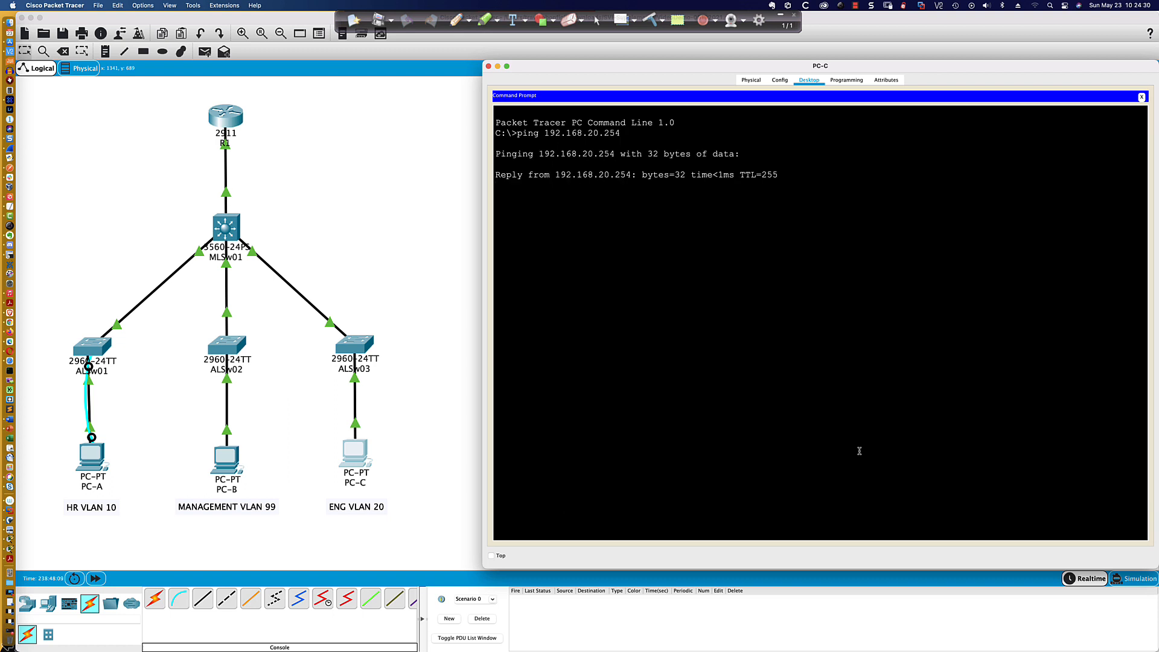
scroll(254, 241, "left", 8)
scroll(254, 241, "up", 3)
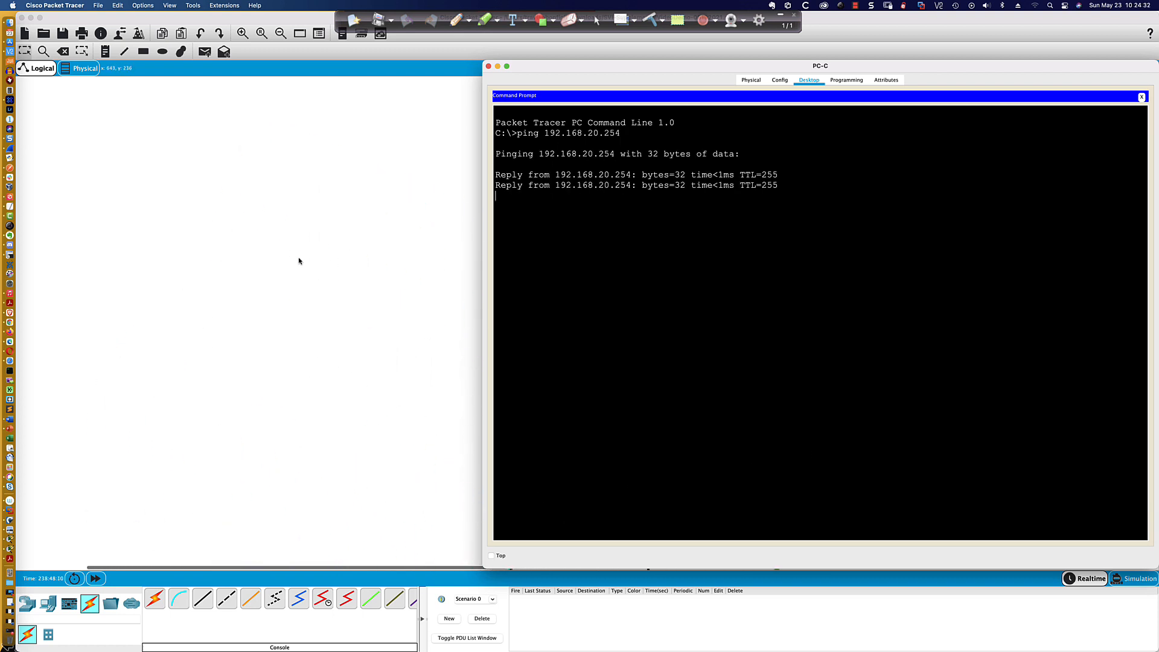
scroll(299, 261, "right", 6)
scroll(299, 261, "down", 3)
scroll(299, 261, "right", 3)
scroll(298, 261, "up", 2)
scroll(299, 261, "right", 2)
scroll(299, 261, "left", 2)
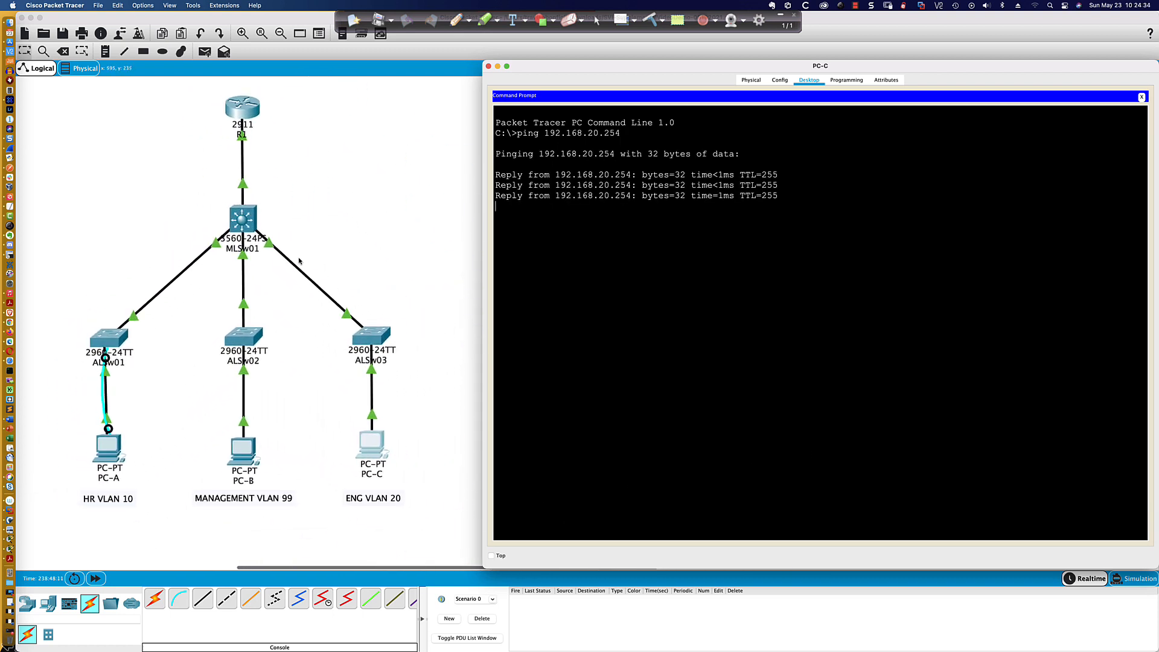
- Create MLSw01's VLAN 99 interface and assign it IP address 192.168.99.254 with mask 255.255.255.0
left_click(246, 226)
type("int vlan 99")
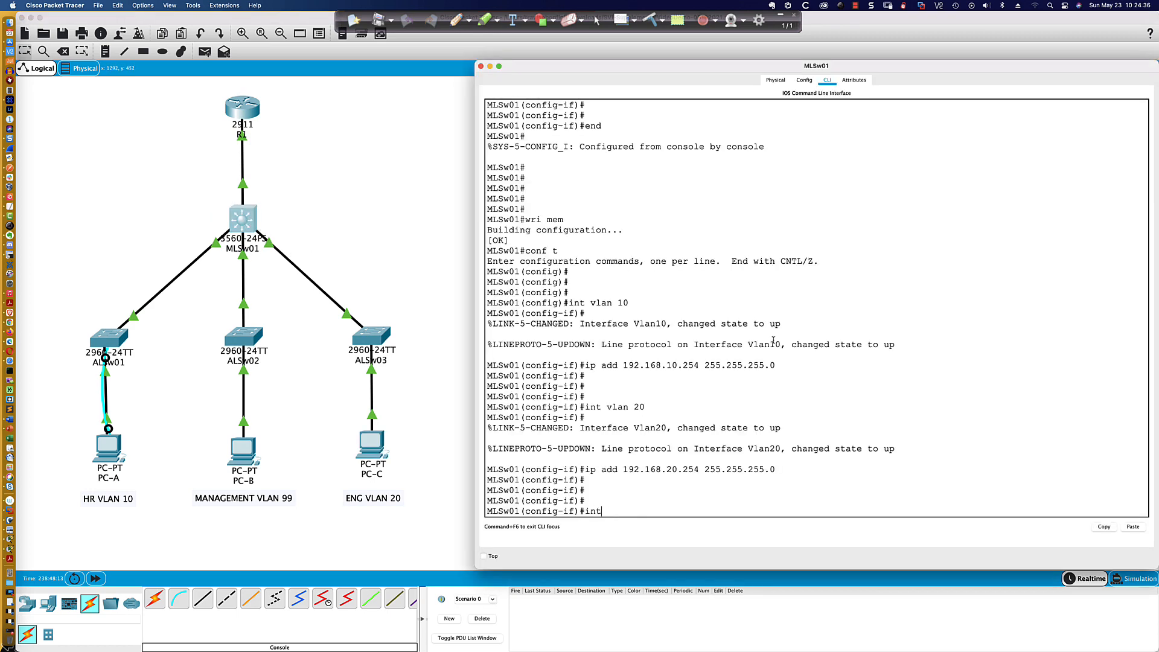
key("Return")
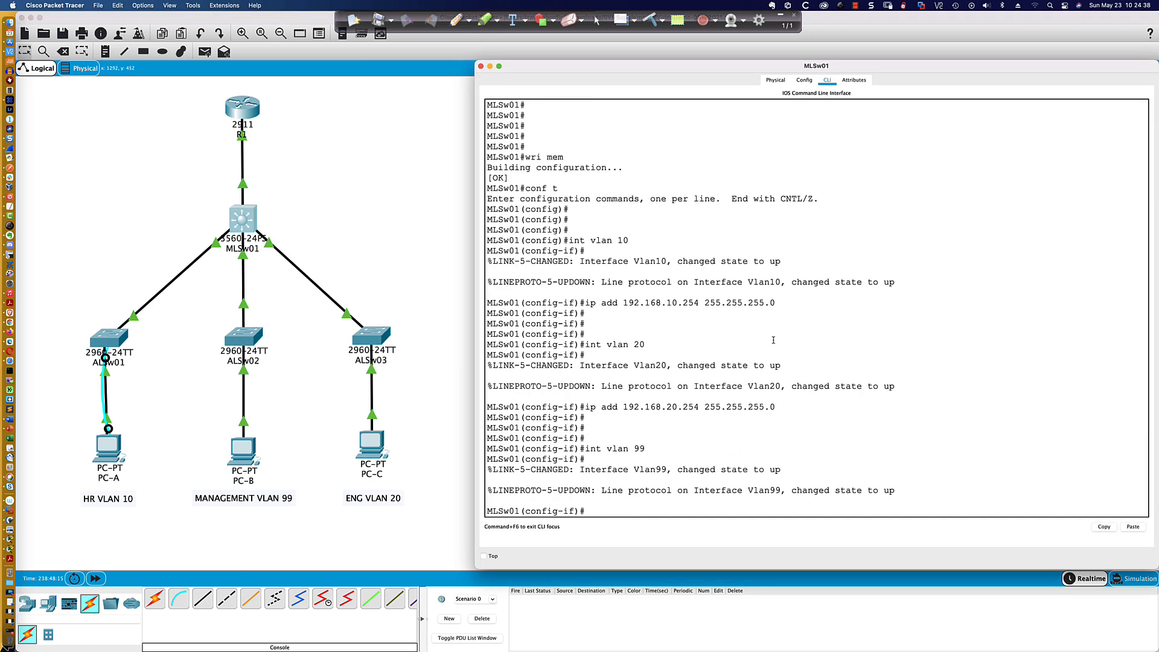
type("ip add 192.168.")
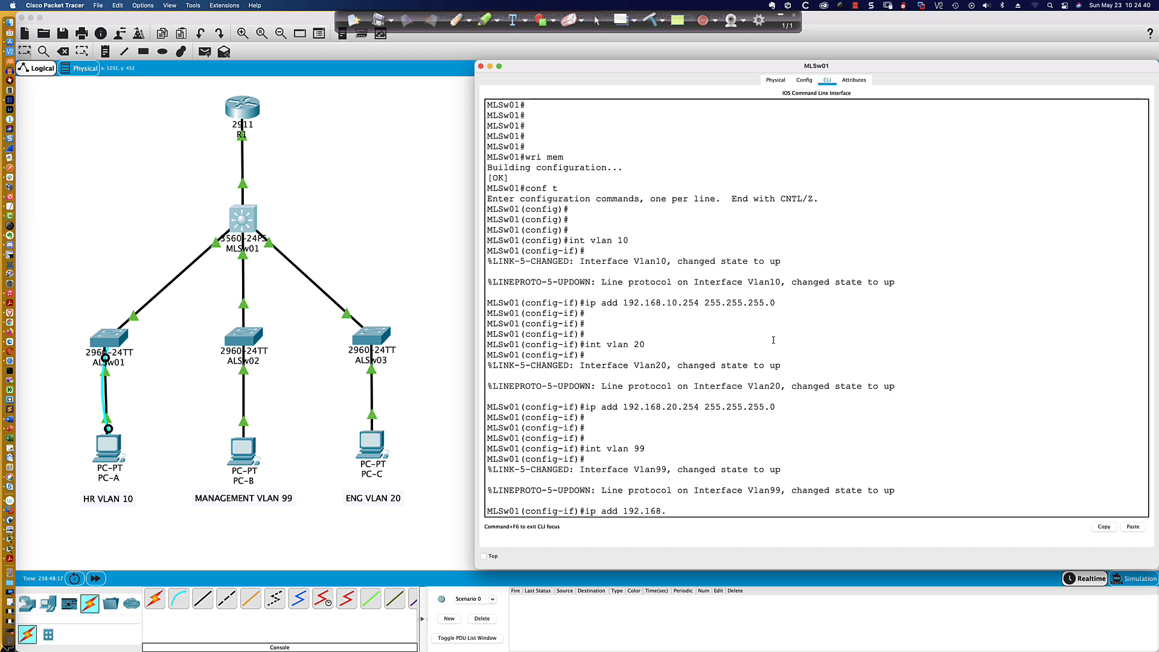
type("99.254 255.255.255.0")
key("Return")
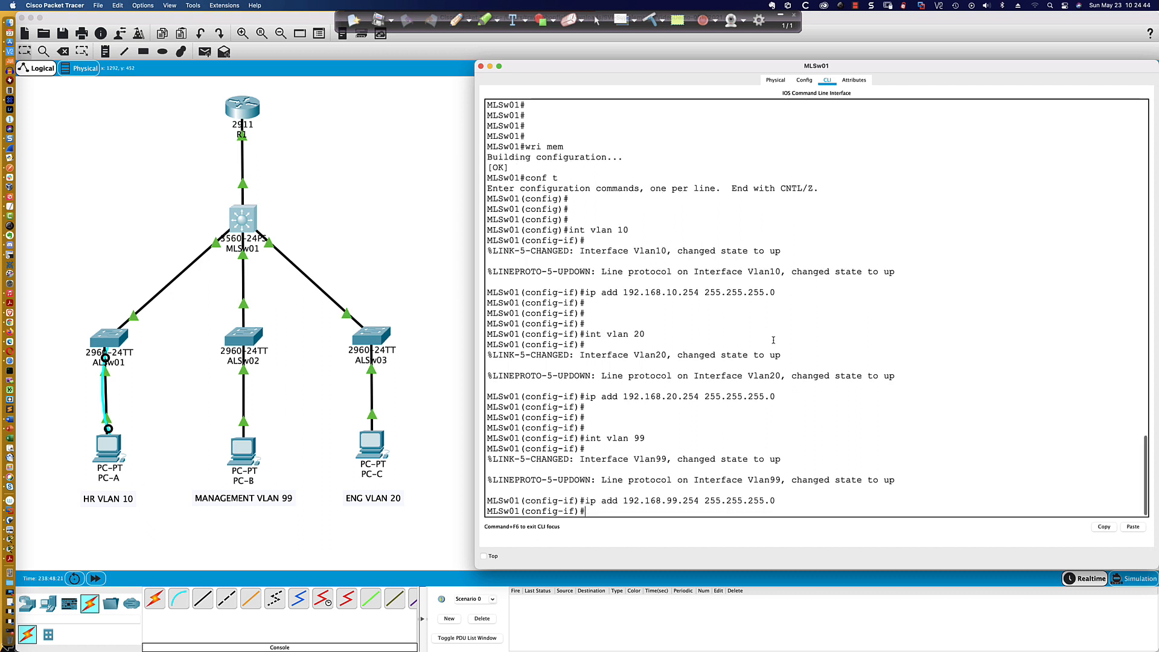
- Ping MLSw01's VLAN 99 interface at 192.168.99.254 from PC-B's Command Prompt
left_click(248, 450)
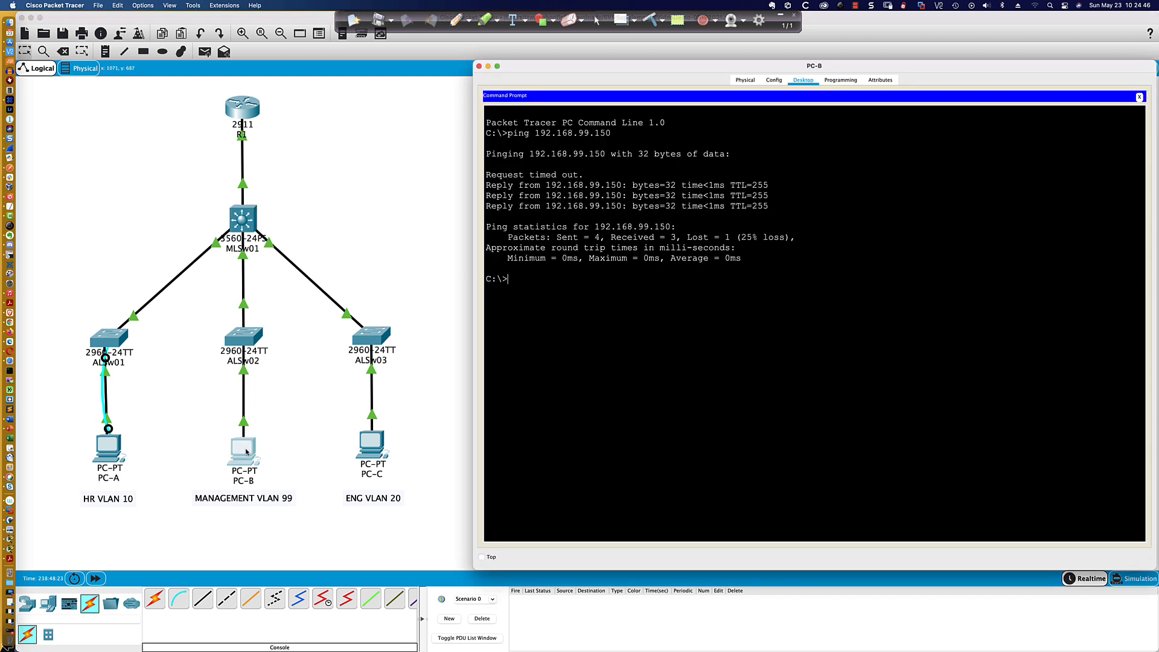
type("ping 192.168.99.254")
key("Return")
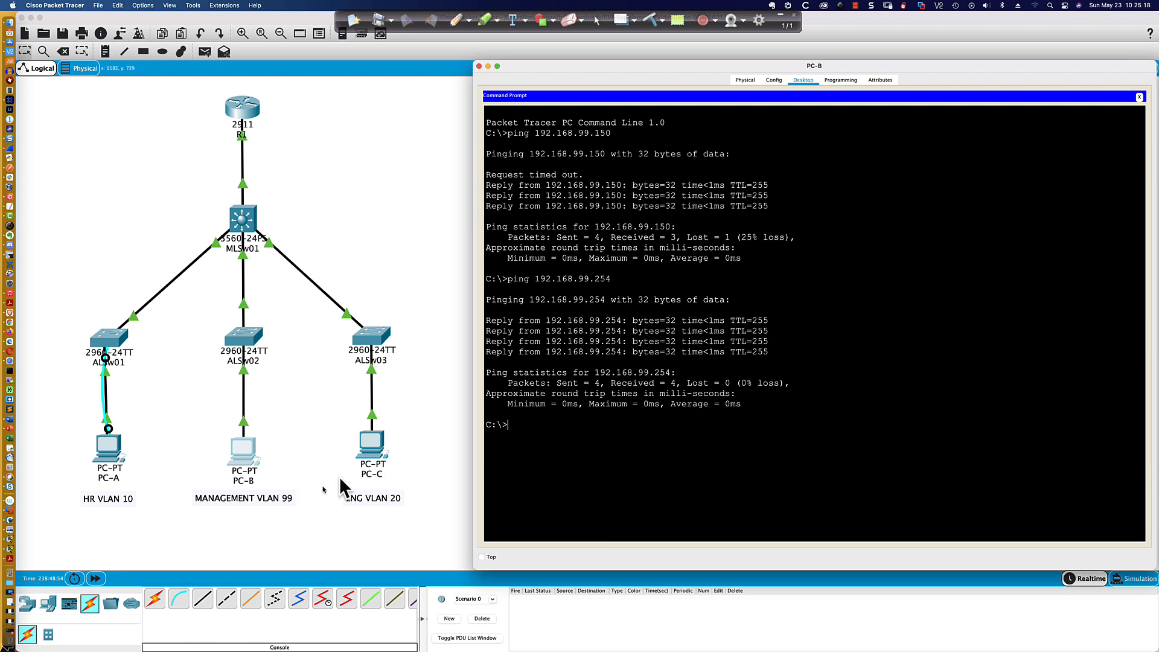
- Test inter-VLAN connectivity from PC-A by pinging 192.168.20.10 in VLAN 20
left_click(107, 447)
left_click(106, 447)
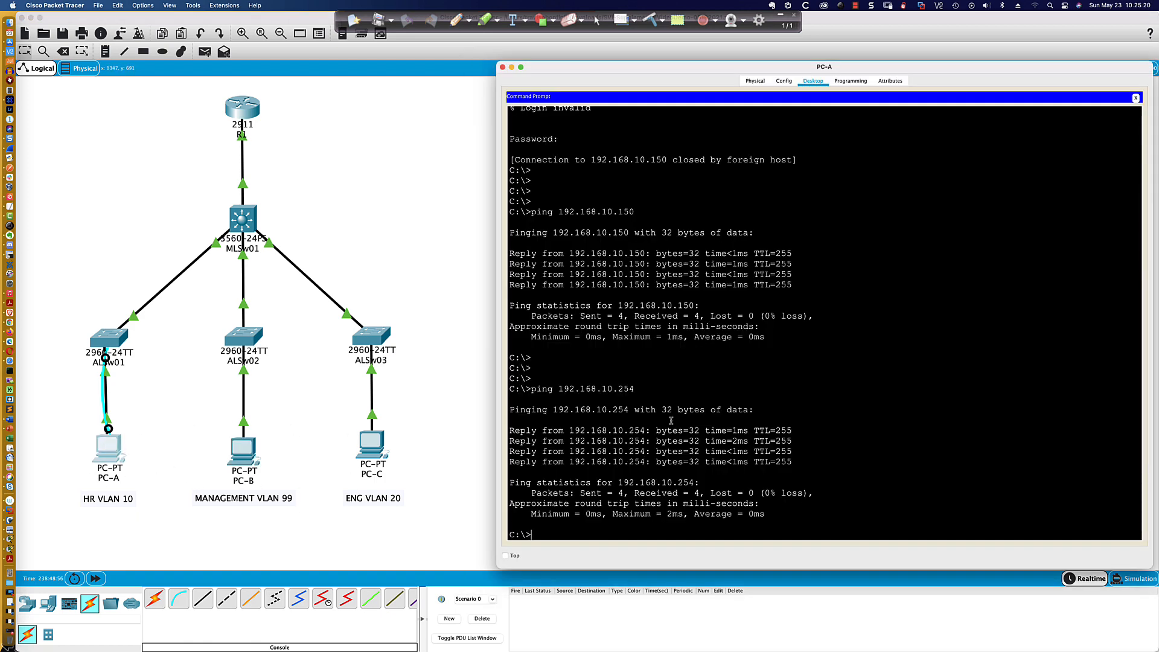
key("Return")
key("Return")
key("Up")
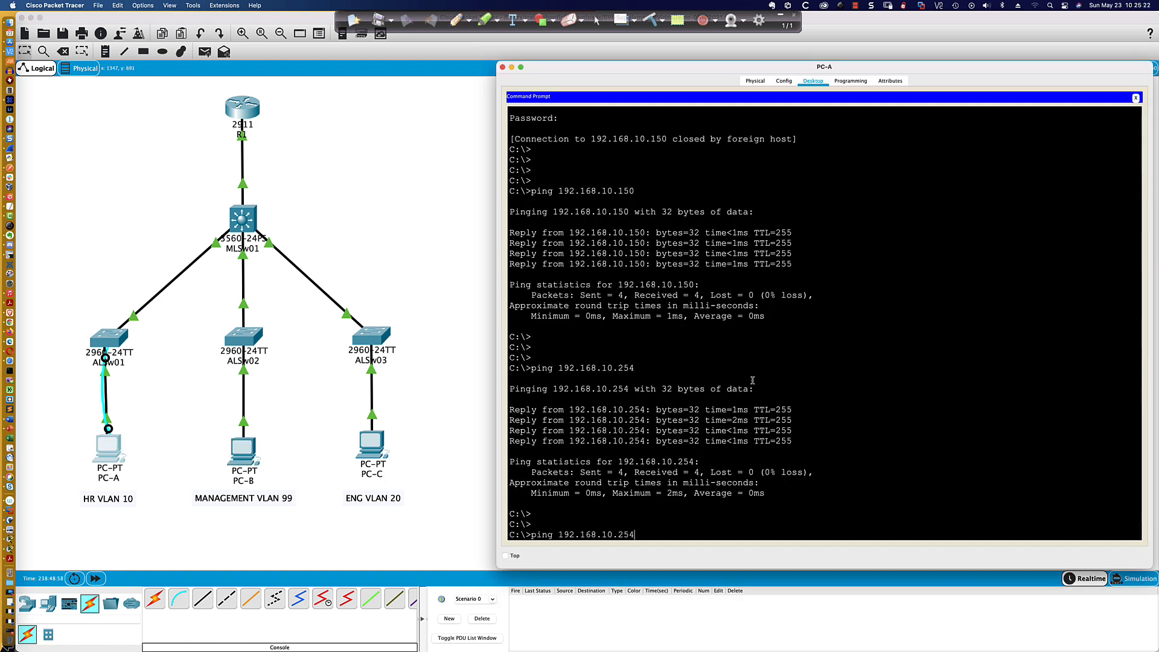
key("BackSpace")
key("BackSpace")
key("BackSpace")
type("20.10")
key("Return")
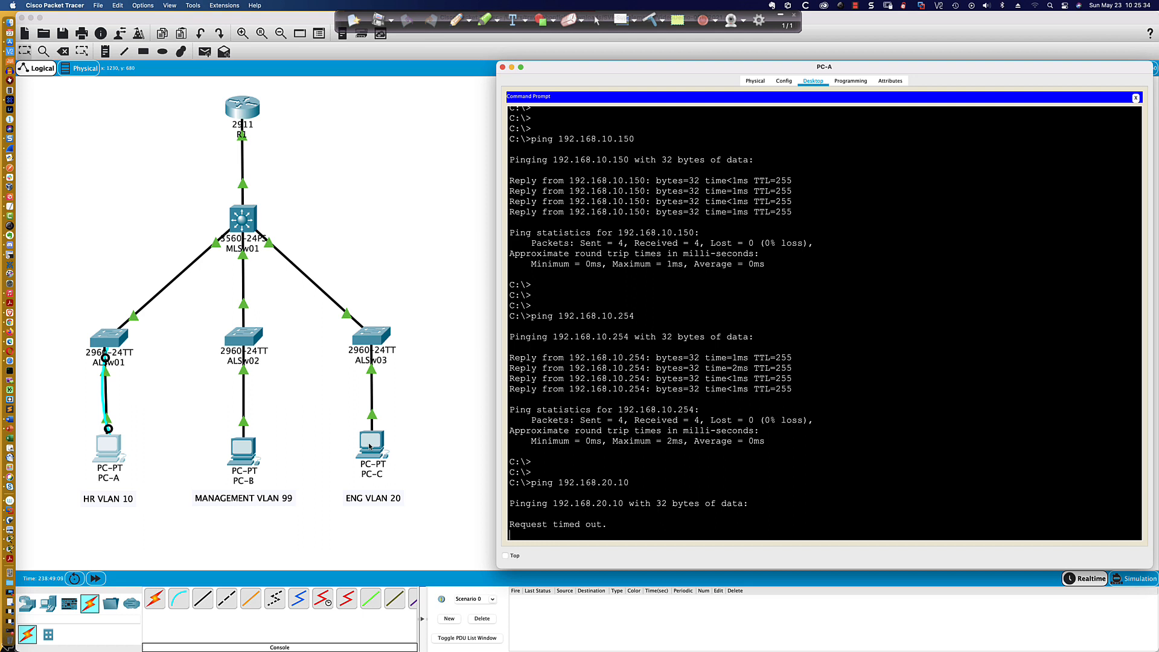
- Check PC-C's IP address and gateway in the topology, and return to PC-A's Command Prompt
left_click(388, 443)
mouse_move(373, 442)
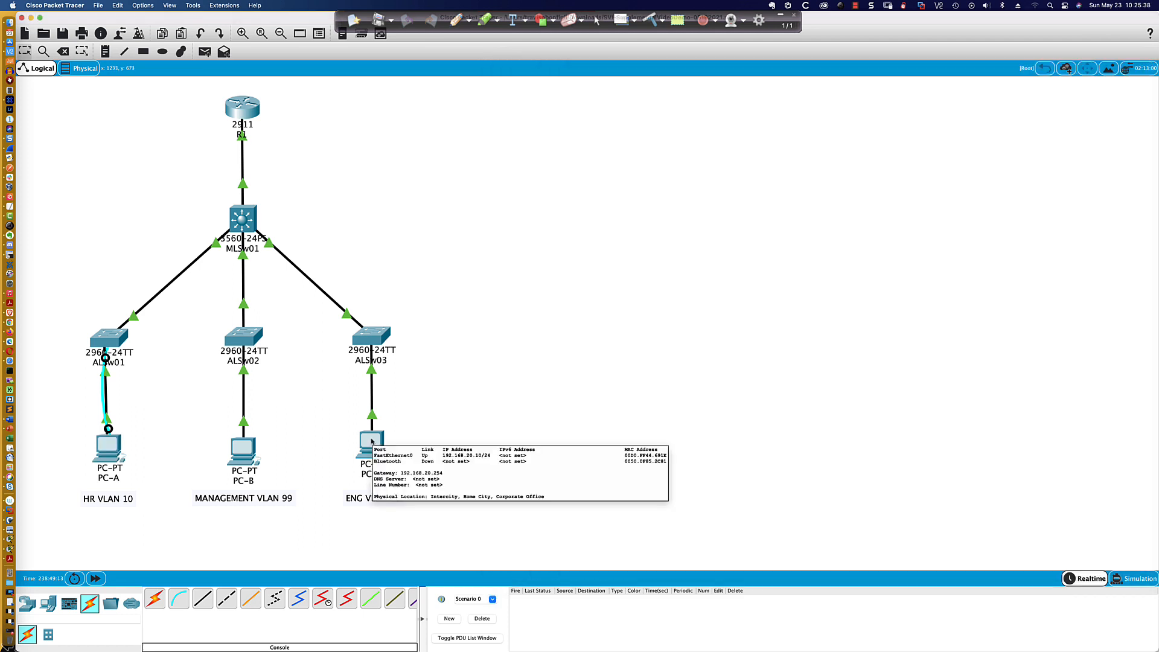
left_click(110, 453)
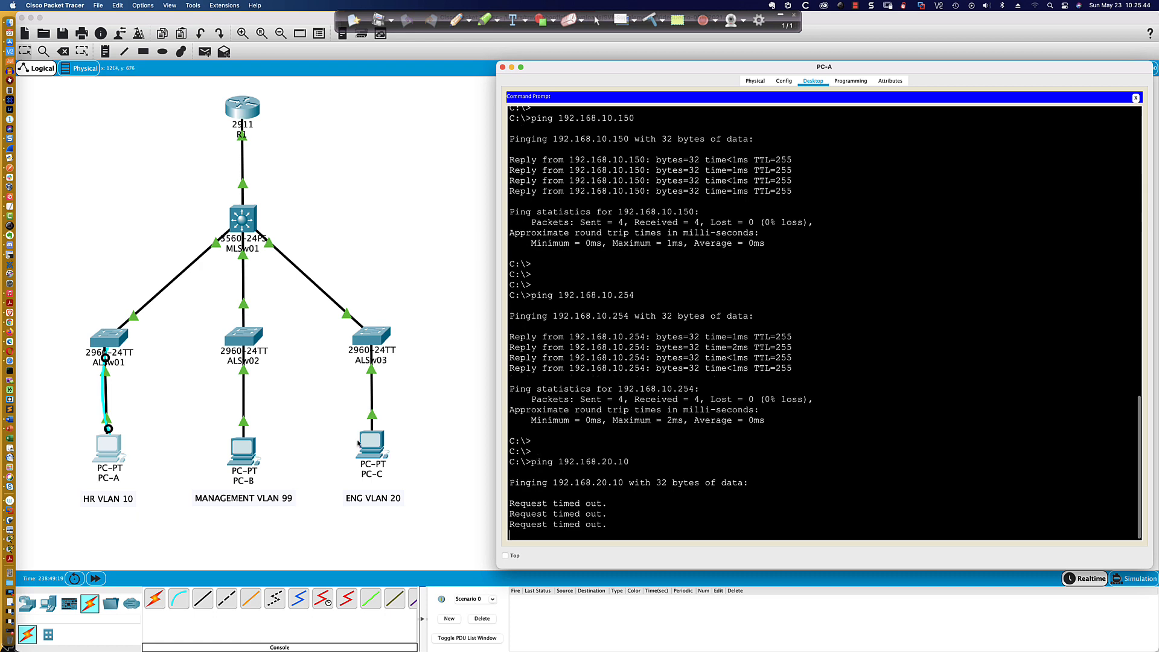
- Test inter-VLAN connectivity from PC-B by pinging 192.168.10.10 in VLAN 10
left_click(245, 448)
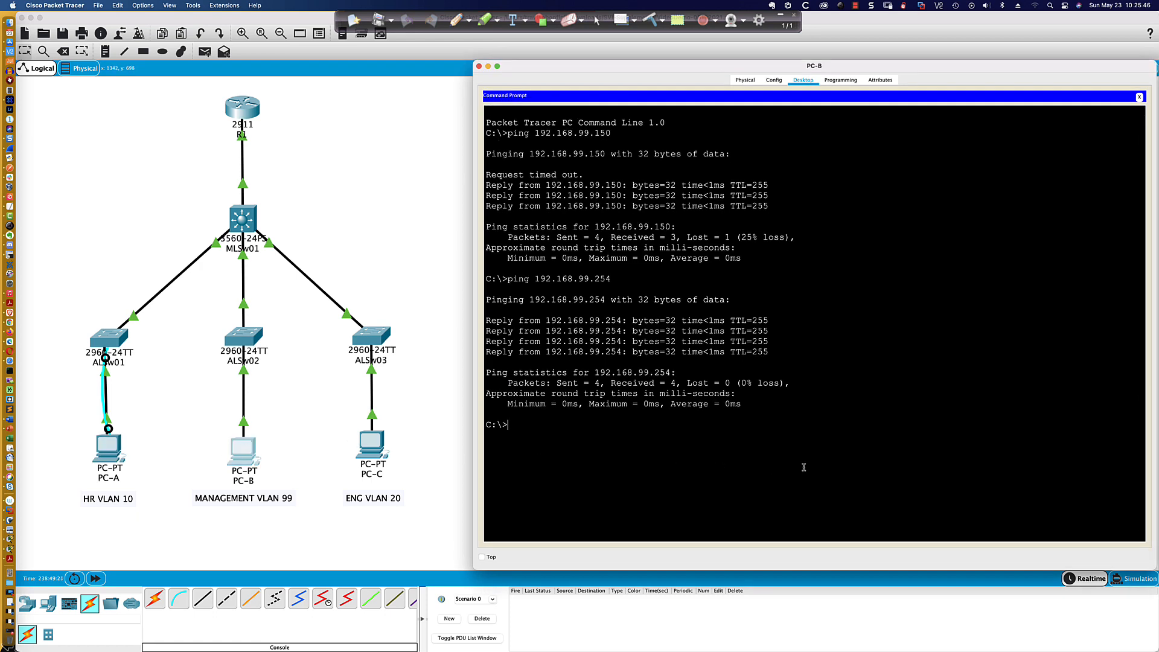
type("ping 192.168.10.10")
key("Return")
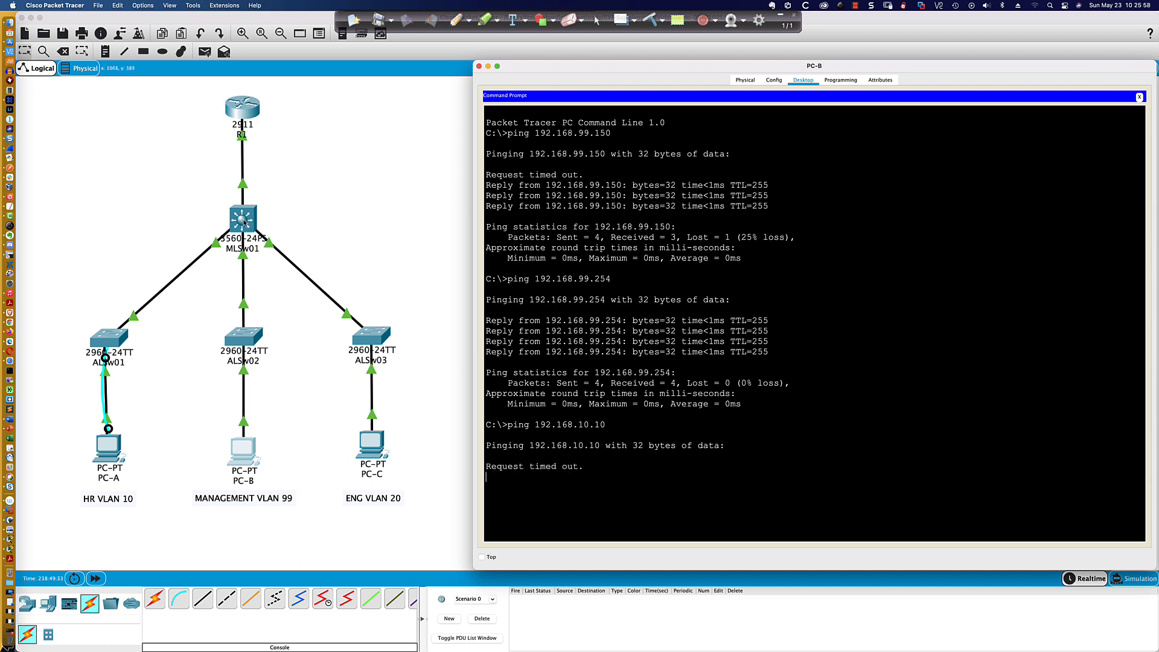
- In MLSw01's CLI, exit to global configuration mode and list the available ip command options
scroll(244, 222, "left", 3)
scroll(244, 222, "right", 1)
scroll(244, 222, "right", 2)
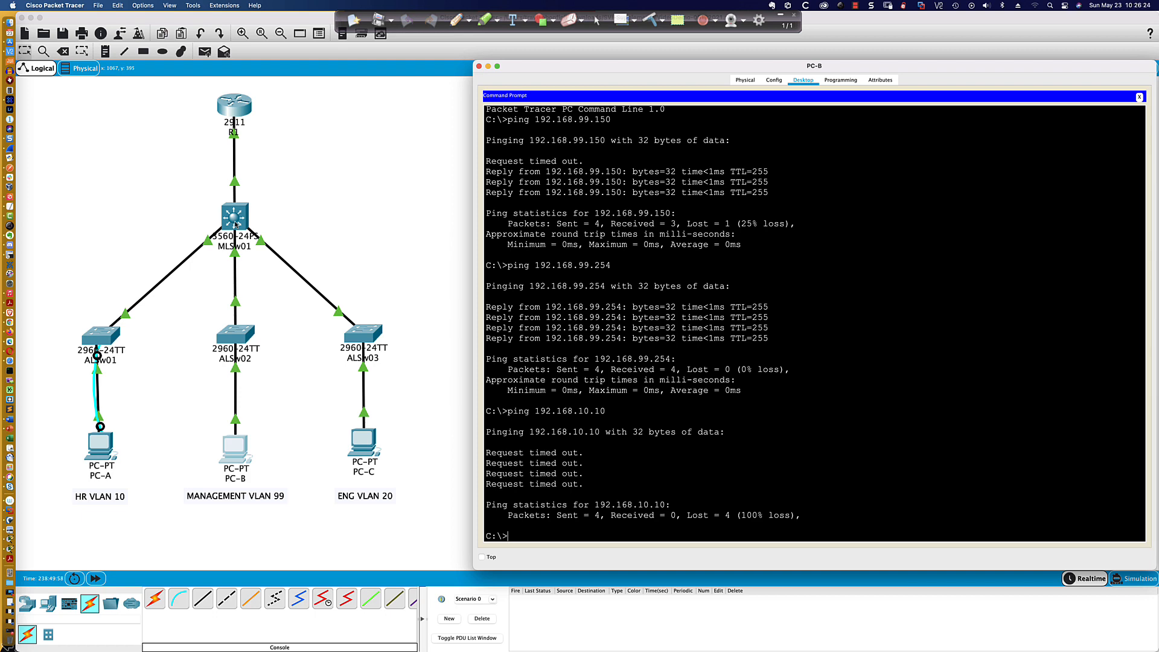
left_click(236, 225)
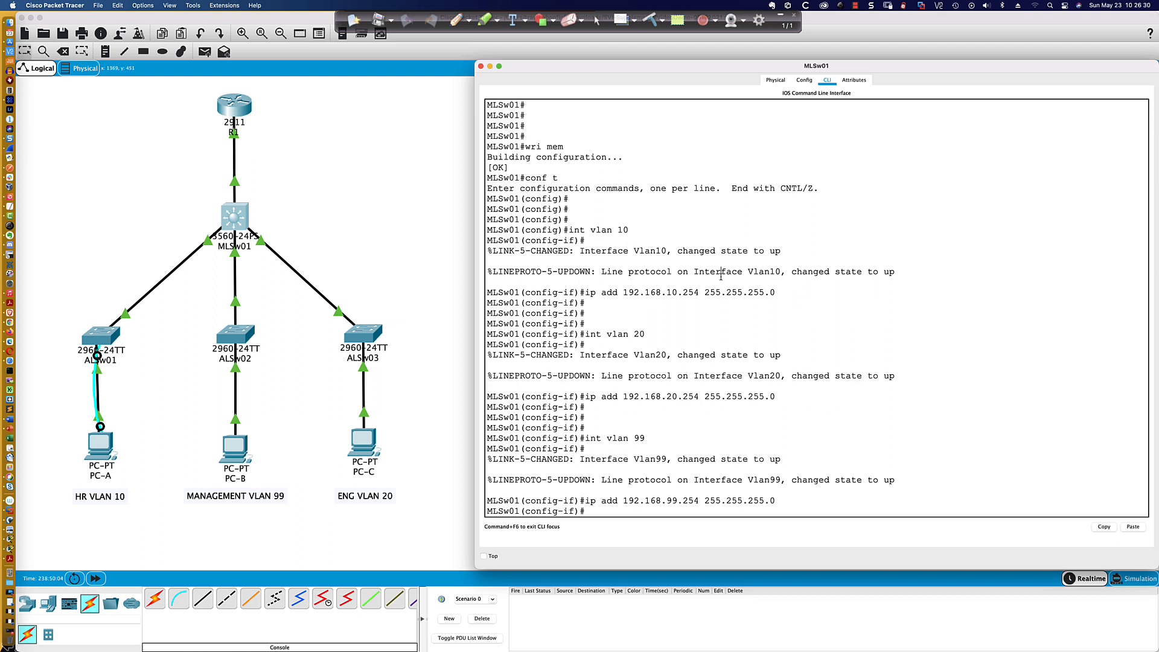
type("exit")
key("Return")
key("Return")
key("Return")
key("Return")
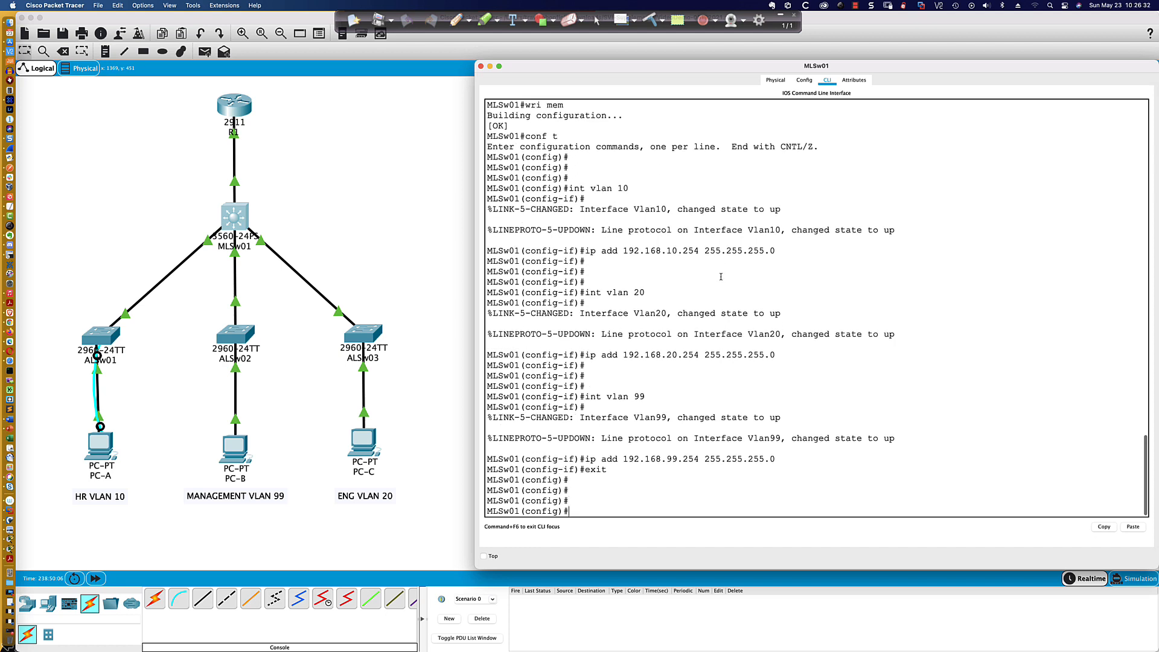
type("ip ?")
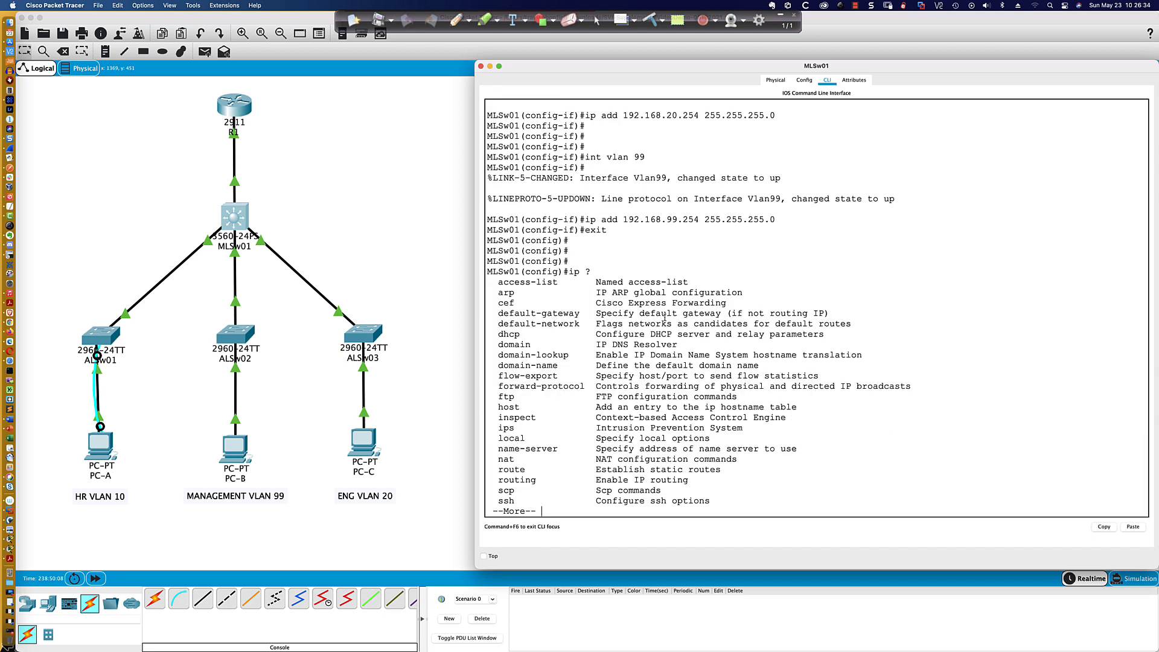
left_click_drag(498, 479, 688, 479)
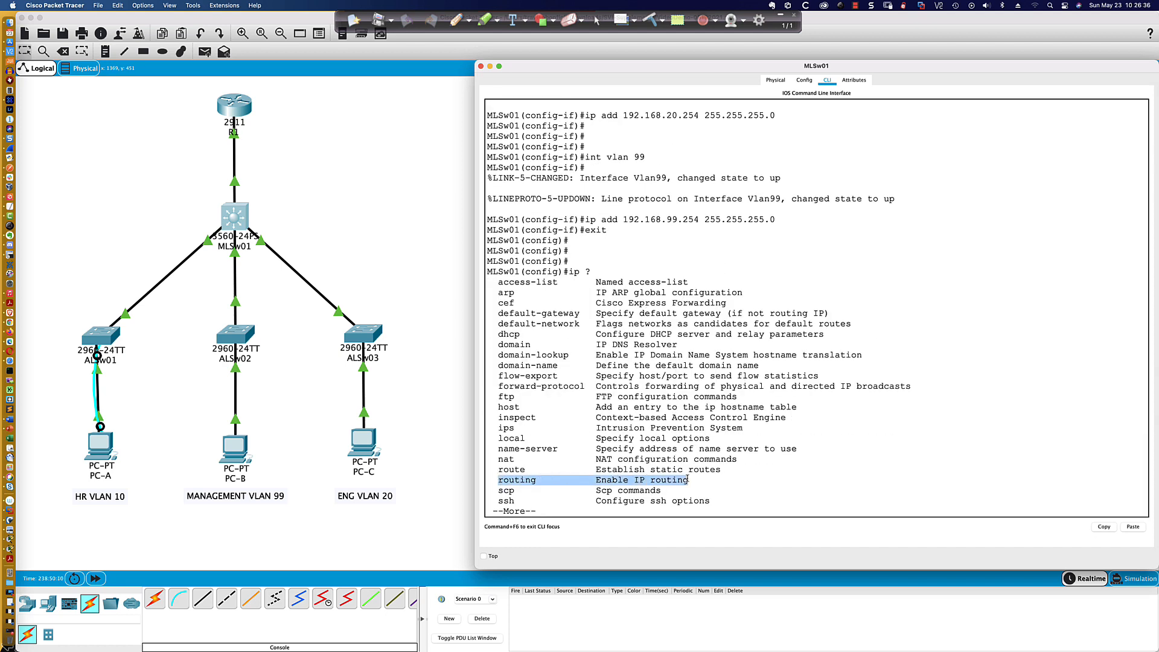
key("Return")
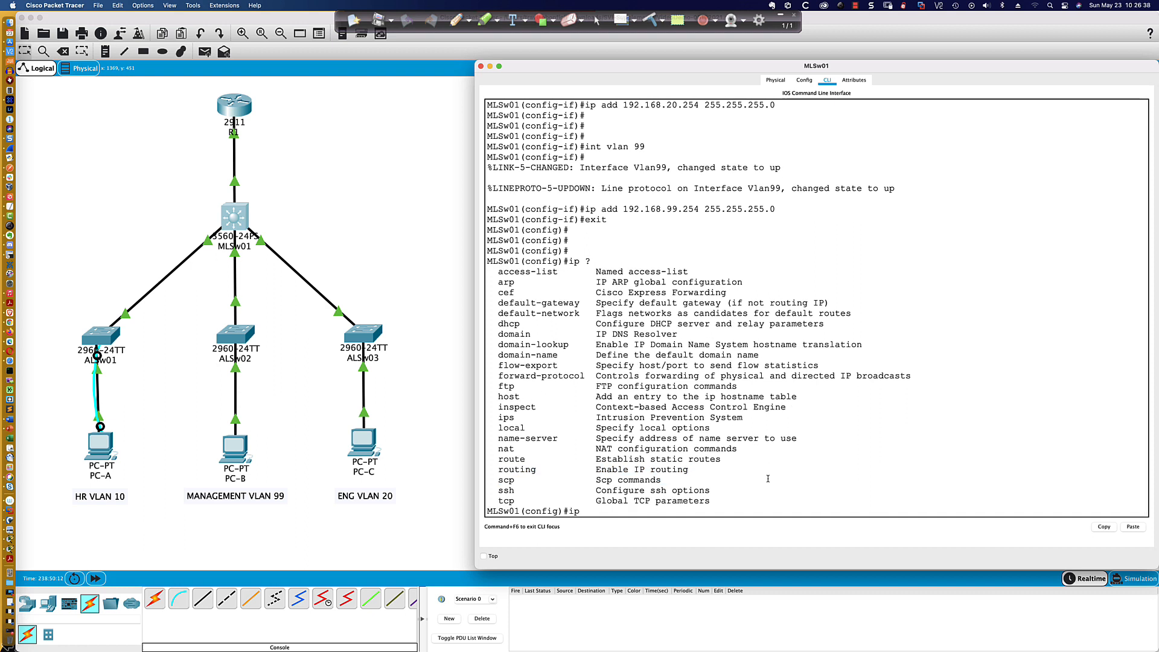
- Enable IP routing on MLSw01 with the ip routing command, checking its options first
type("rout")
key("Tab")
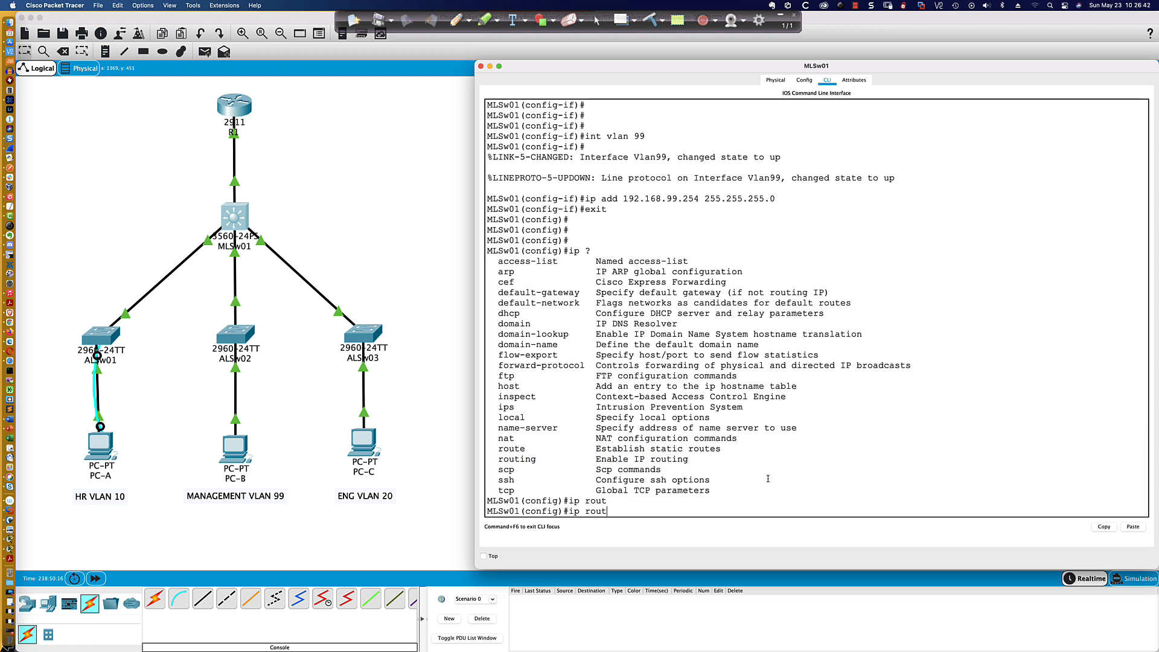
type("i")
key("Tab")
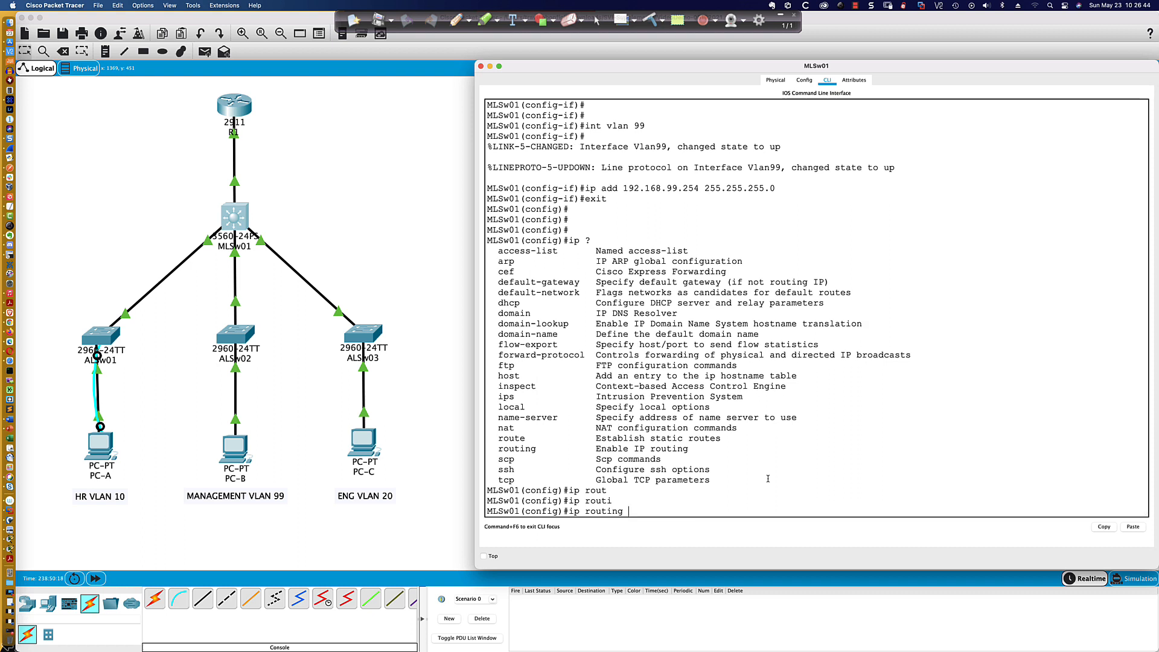
type("?")
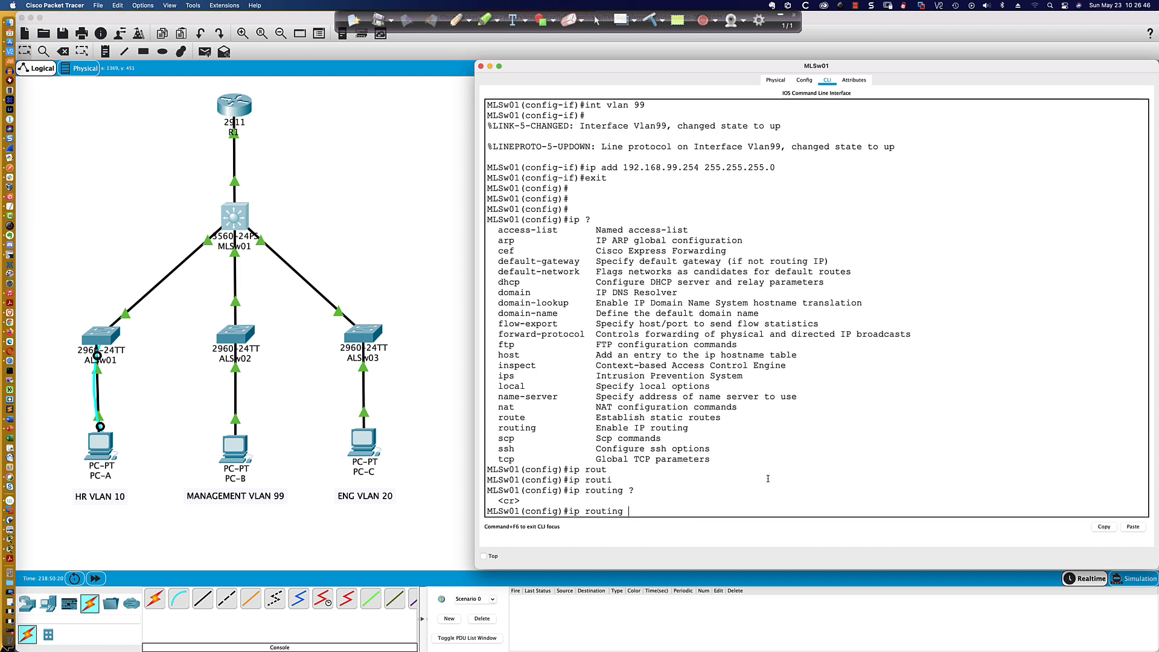
key("Return")
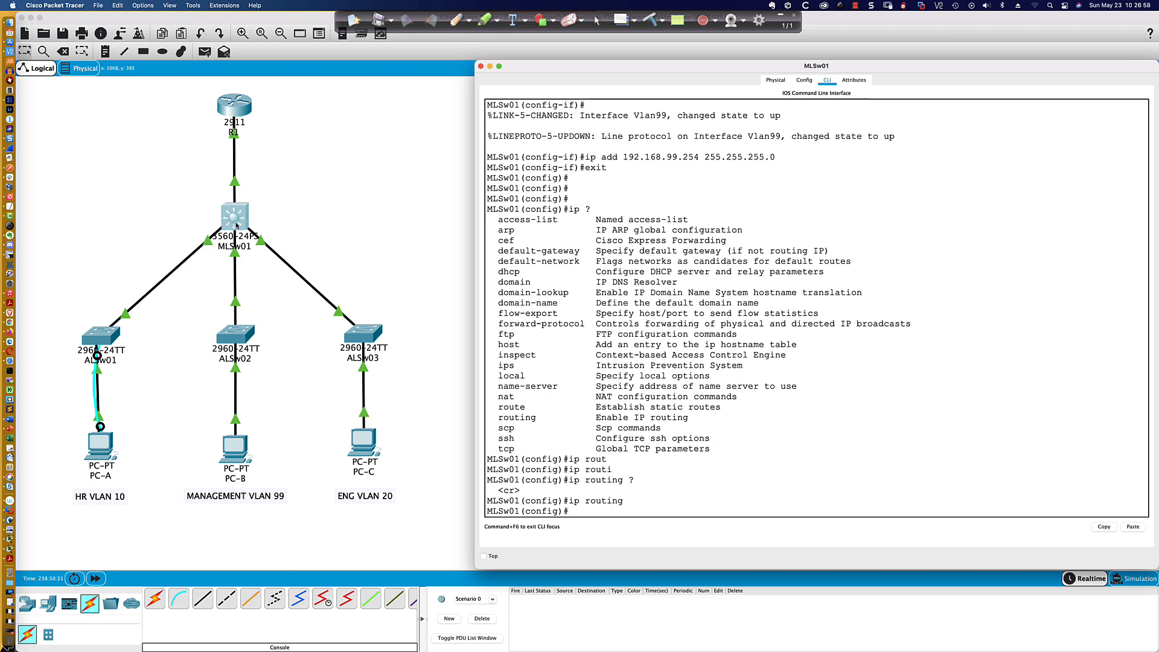
- Retest inter-VLAN connectivity from PC-A's Command Prompt by pinging PC-C at 192.168.20.10
left_click(101, 446)
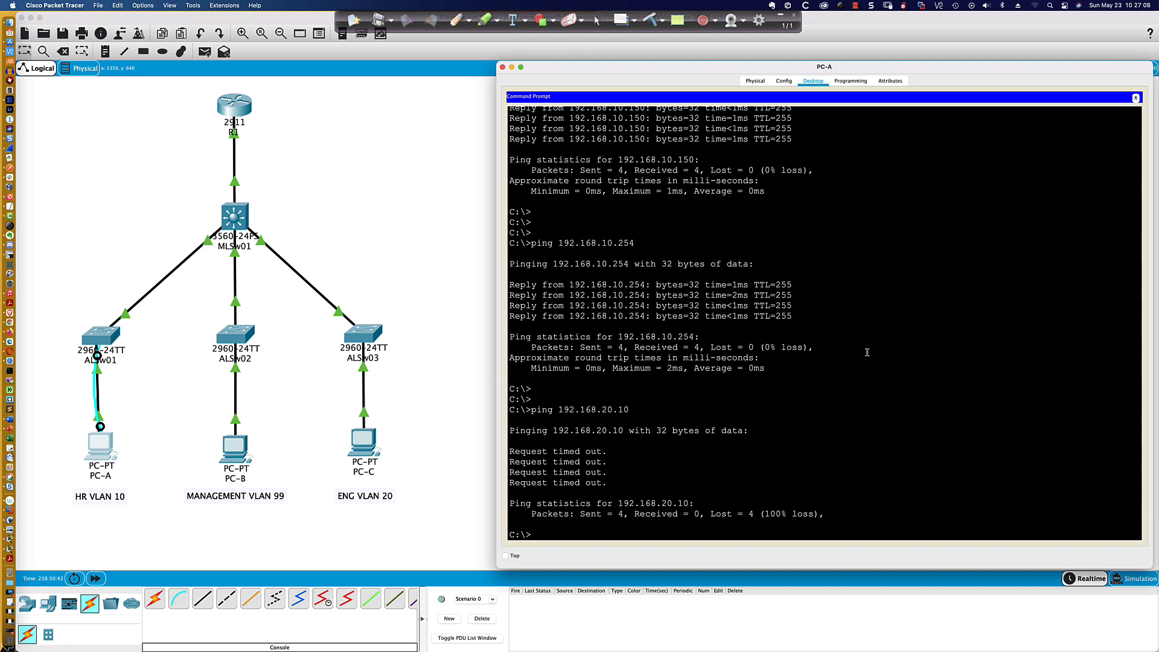
key("Up")
key("Return")
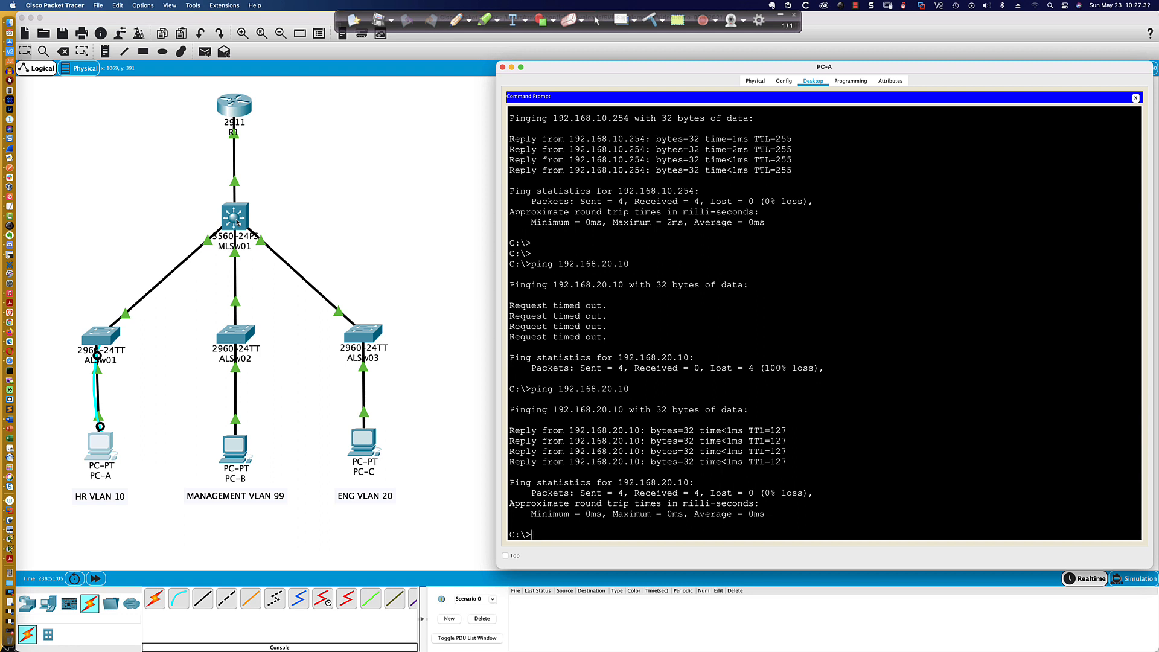
- Ping PC-B at 192.168.99.10 in the management VLAN from PC-A
key("Up")
key("BackSpace")
key("BackSpace")
type("99")
key("Return")
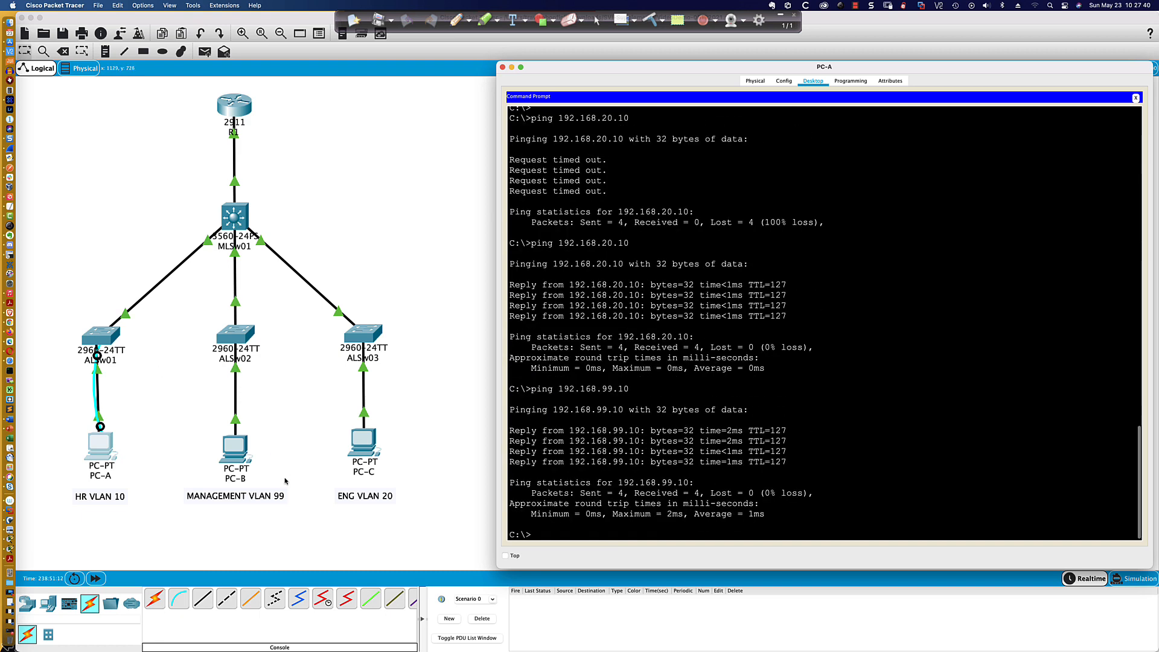
- Repeat the ping to PC-A at 192.168.10.10 from PC-B's Command Prompt
left_click(233, 455)
left_click(233, 455)
key("Up")
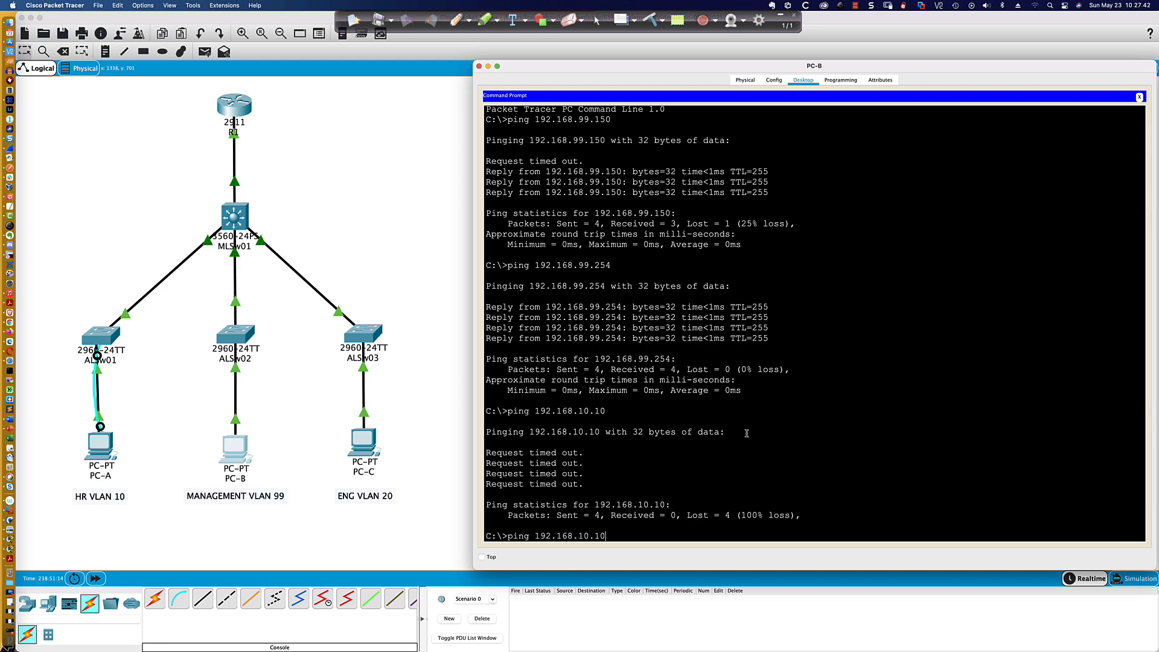
key("Return")
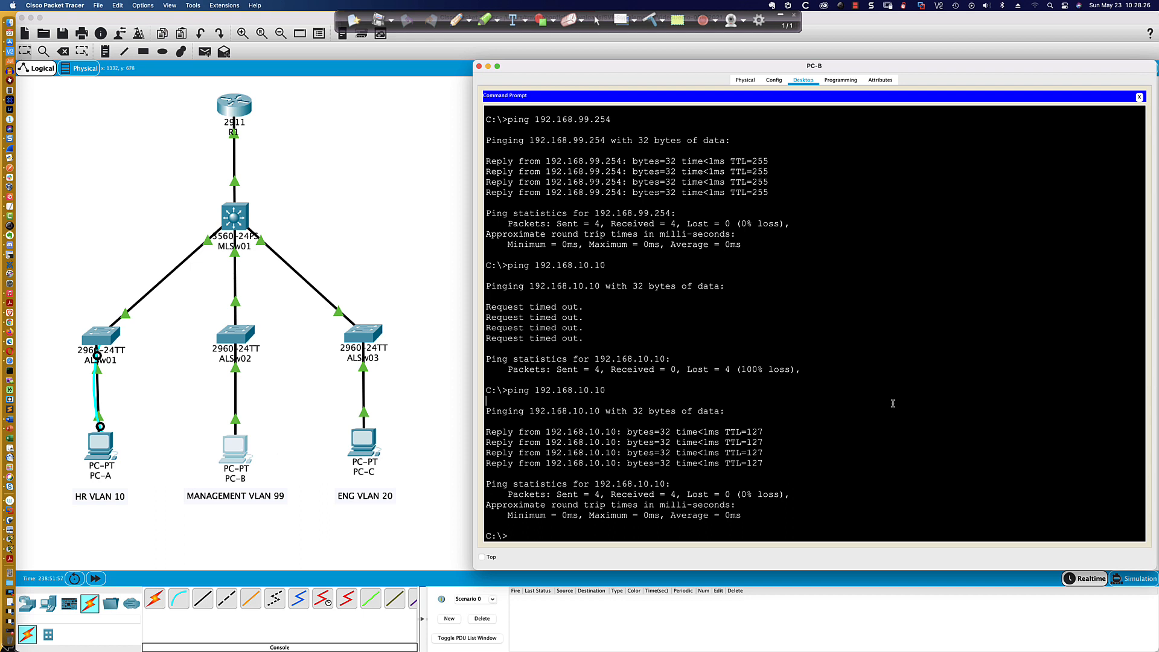
key("Return")
key("Return")
key("Return")
key("Return")
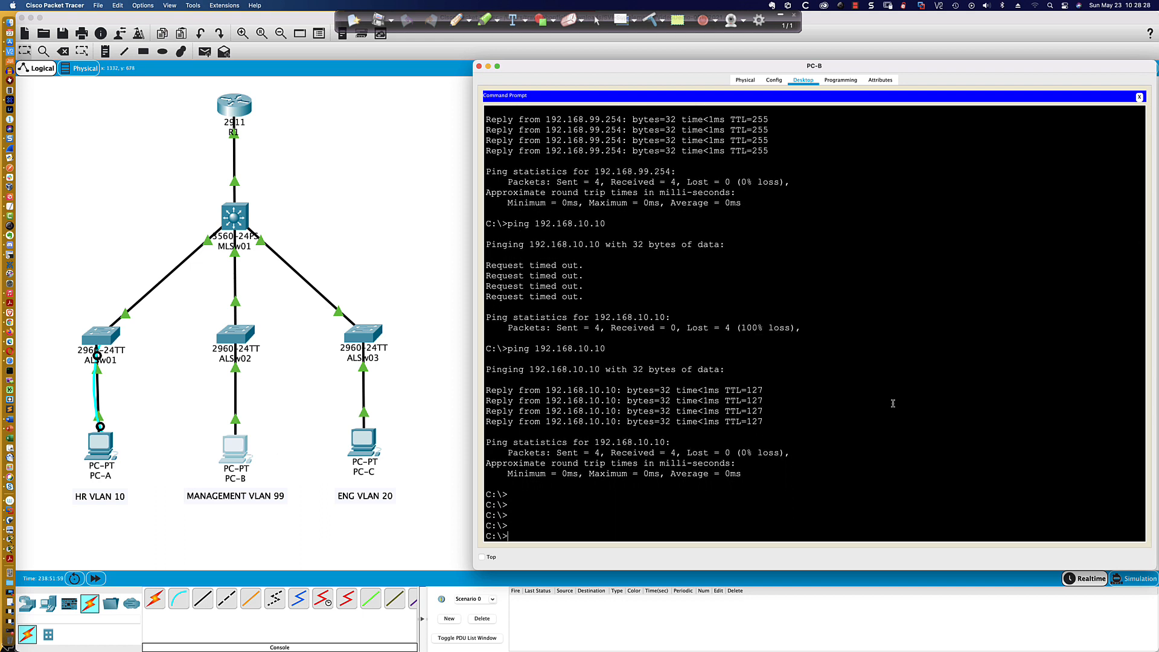
- Open an SSH session from PC-B to ALSw01 at 192.168.10.150 as admin, entering the login password
type("ssh -l admin 192.168.10.150")
key("Return")
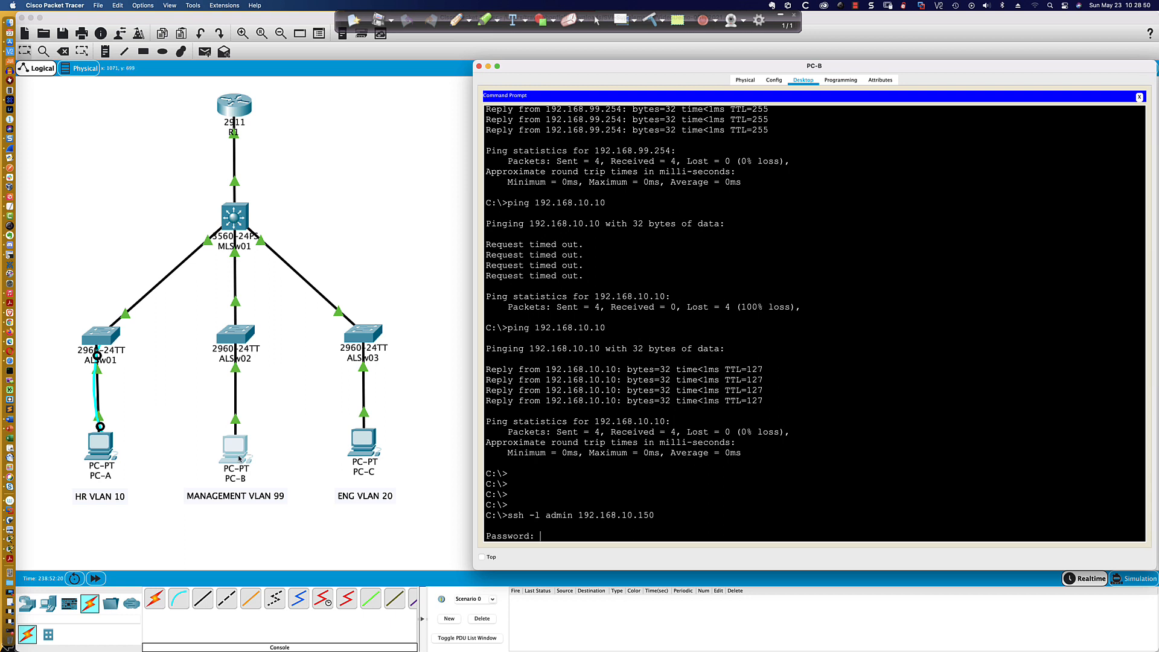
key("Return")
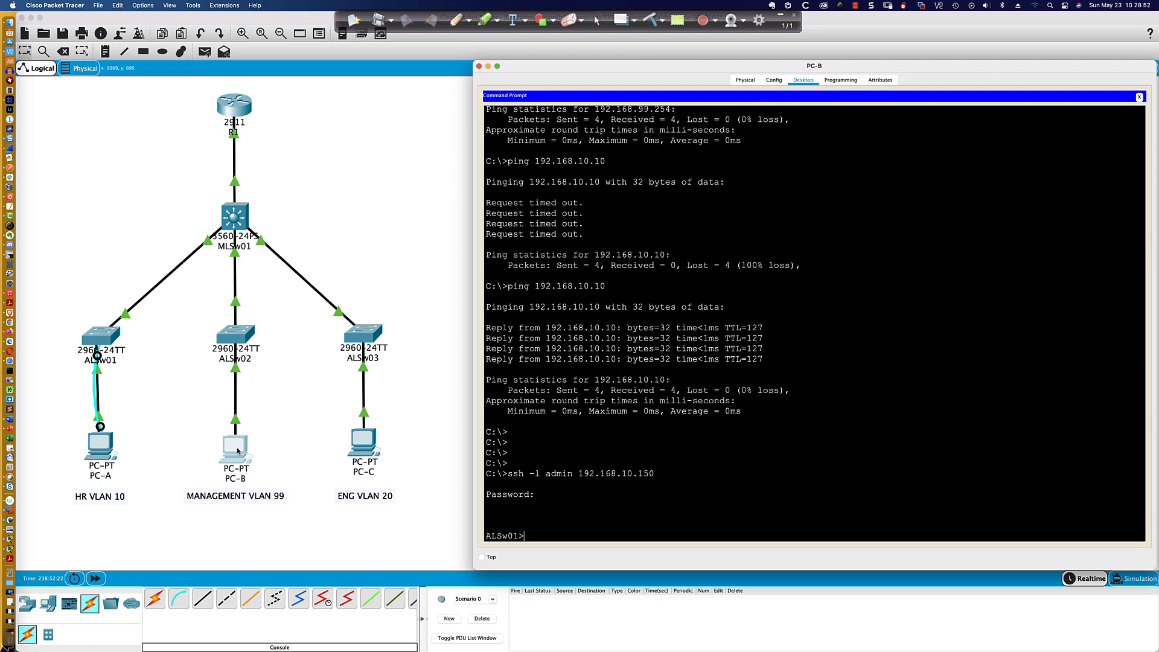
- Close PC-B's Command Prompt and check the default gateway in its IP Configuration
left_click_drag(595, 474, 636, 474)
left_click(231, 454)
left_click(1140, 97)
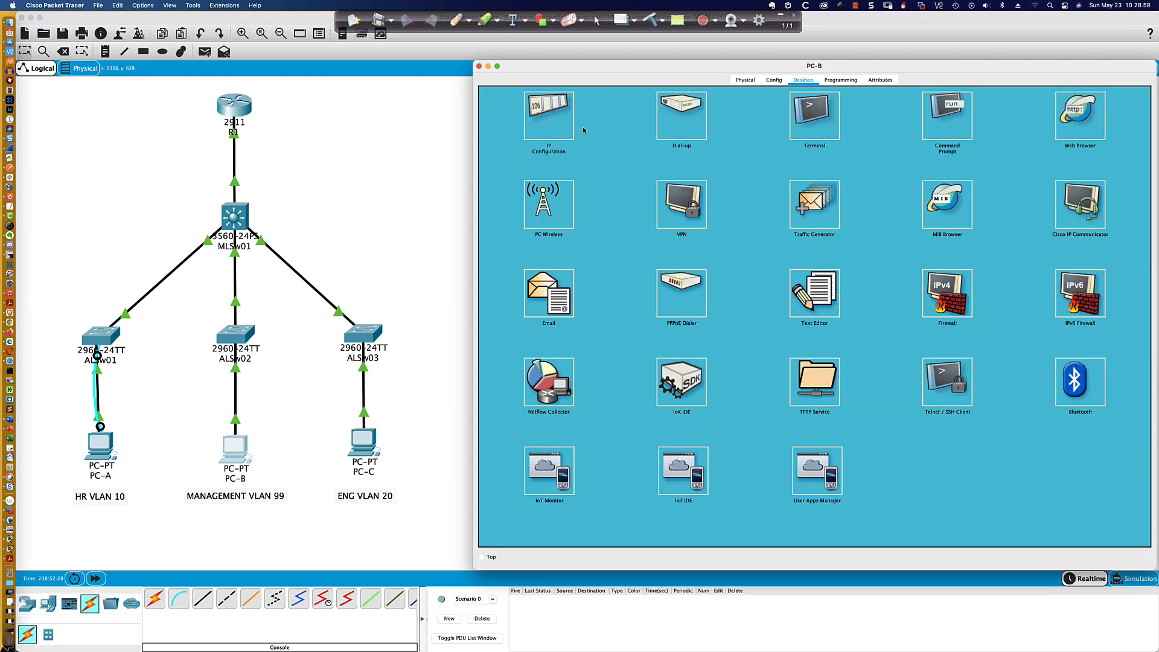
left_click(546, 131)
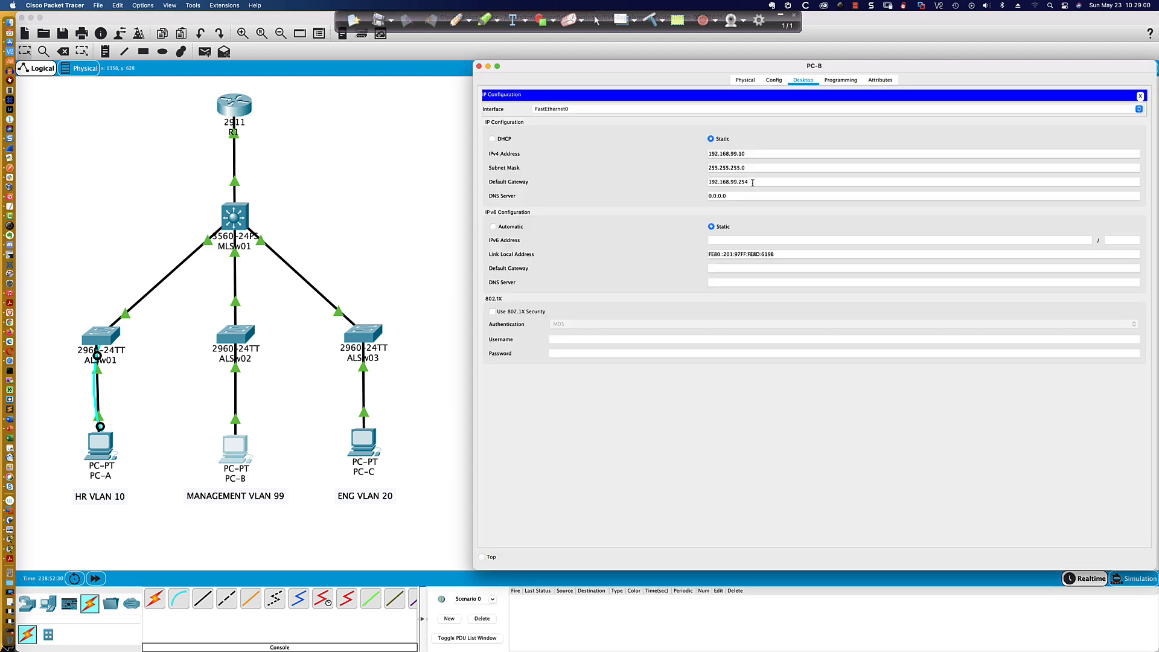
left_click_drag(750, 181, 706, 181)
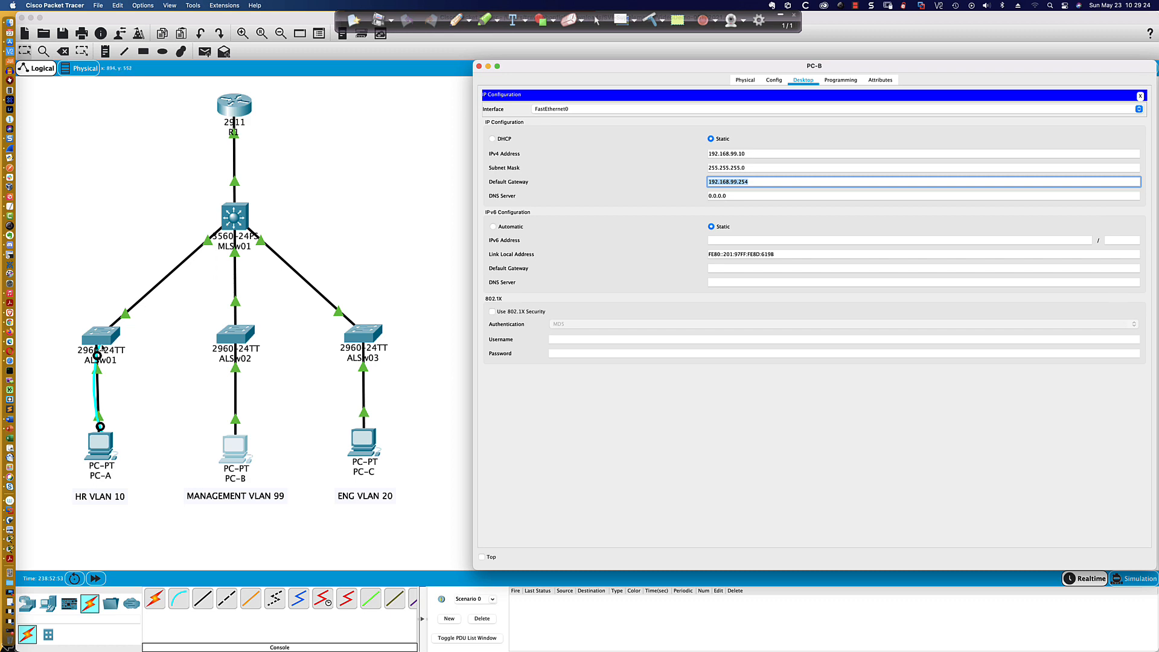
- Review ALSw01's CLI history and highlight its ip default-gateway command
left_click(101, 340)
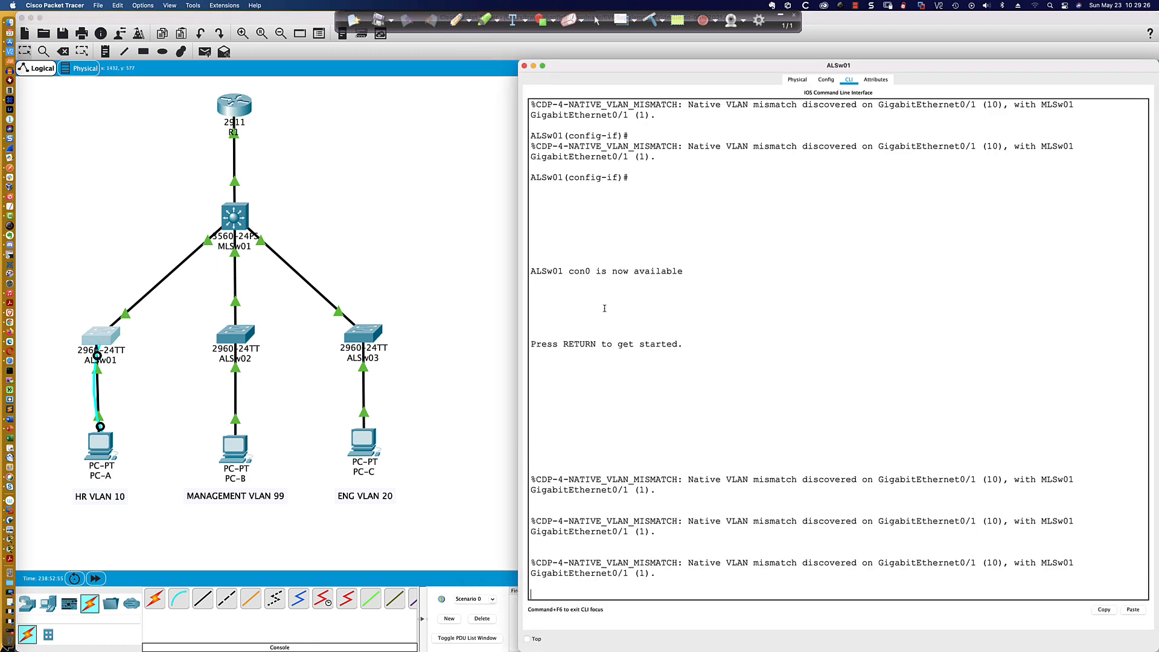
scroll(604, 309, "up", 3)
scroll(604, 309, "up", 10)
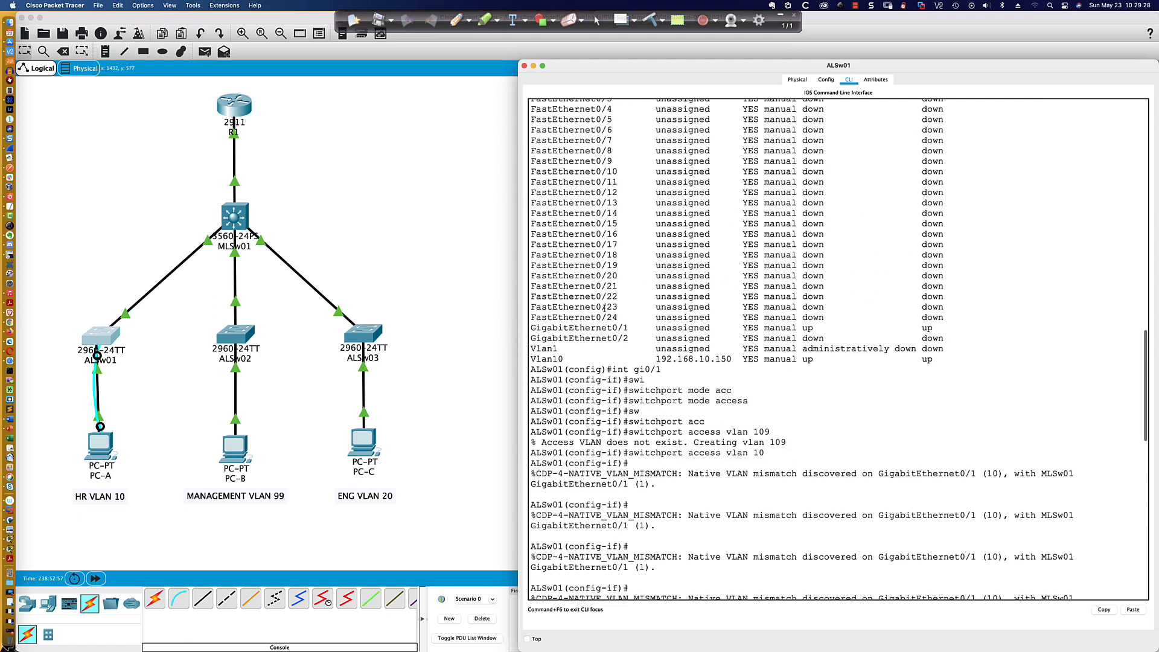
scroll(605, 308, "up", 15)
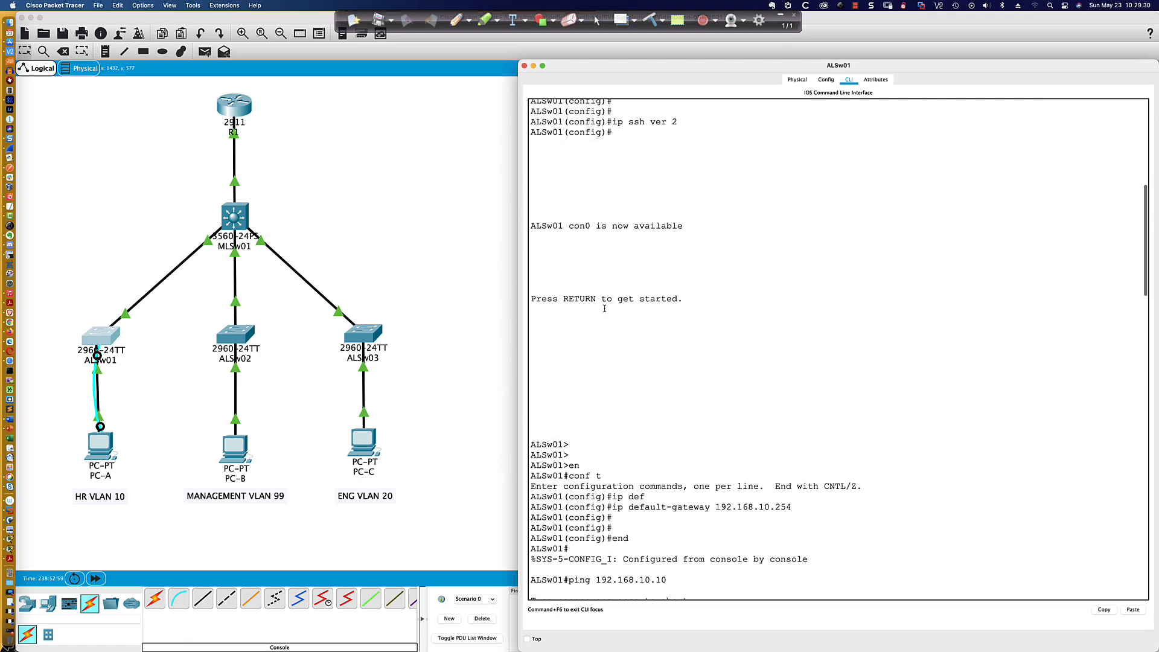
left_click_drag(607, 507, 815, 505)
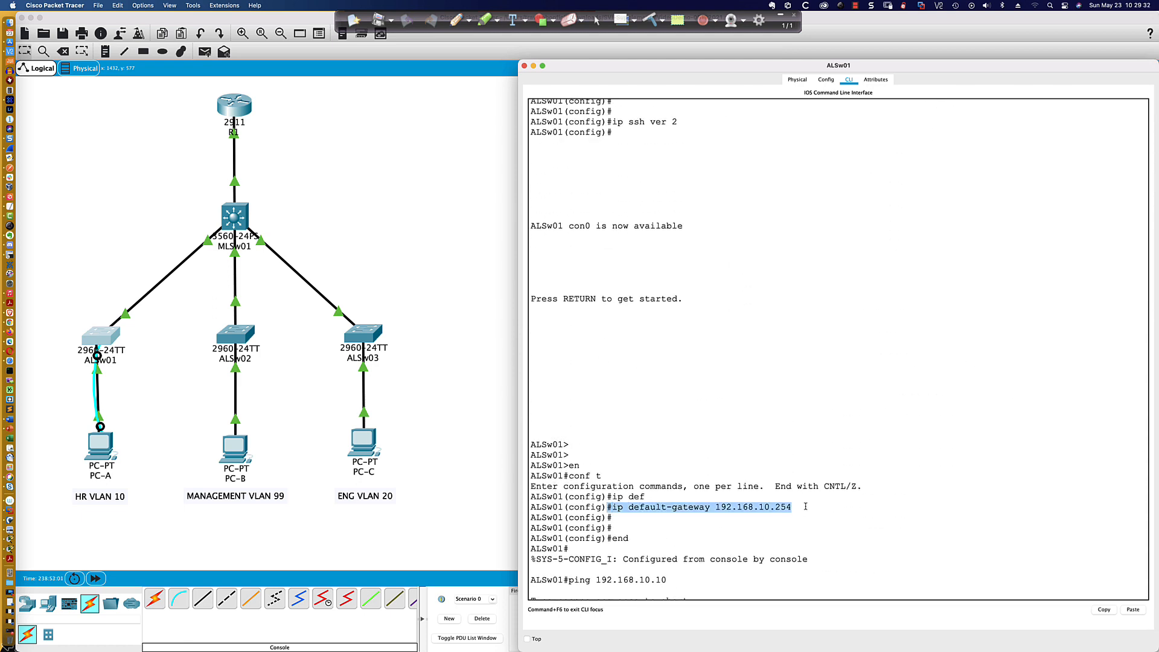
scroll(103, 337, "left", 1)
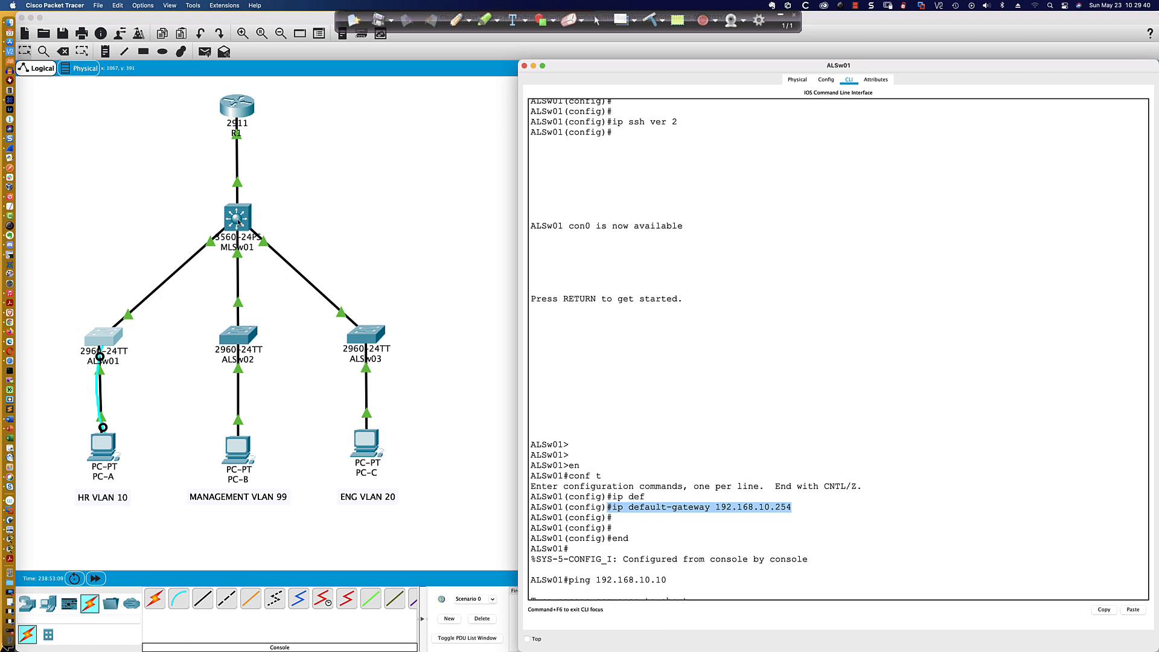
- Return to PC-B's Command Prompt and exit the SSH session with ALSw01
left_click(235, 460)
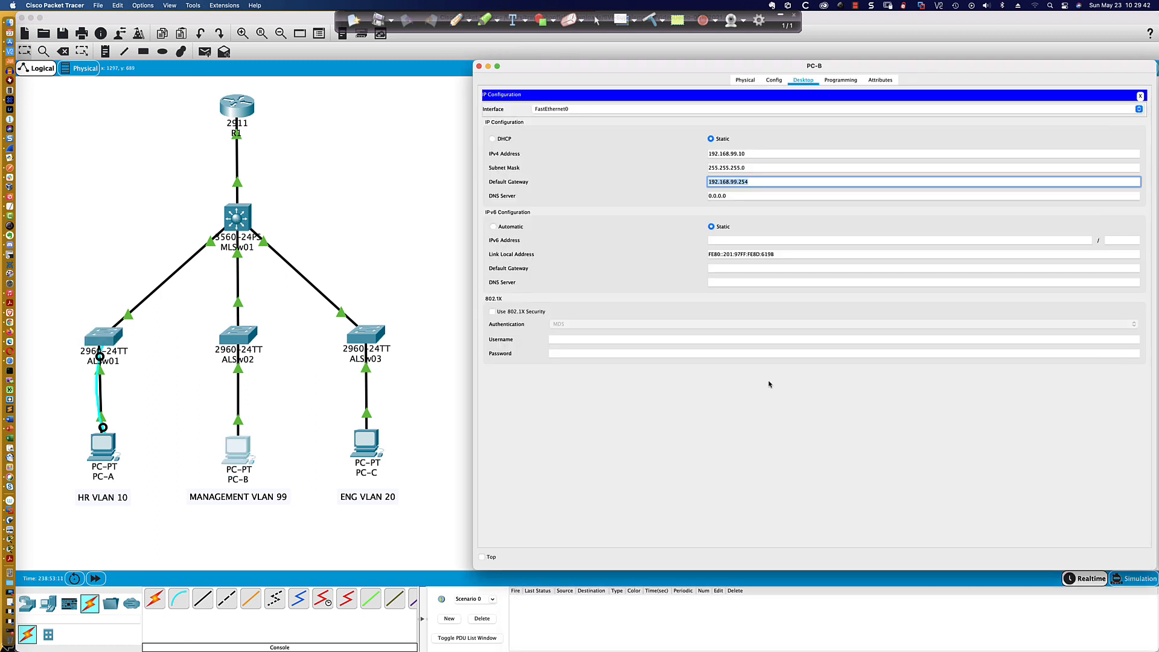
left_click(1140, 96)
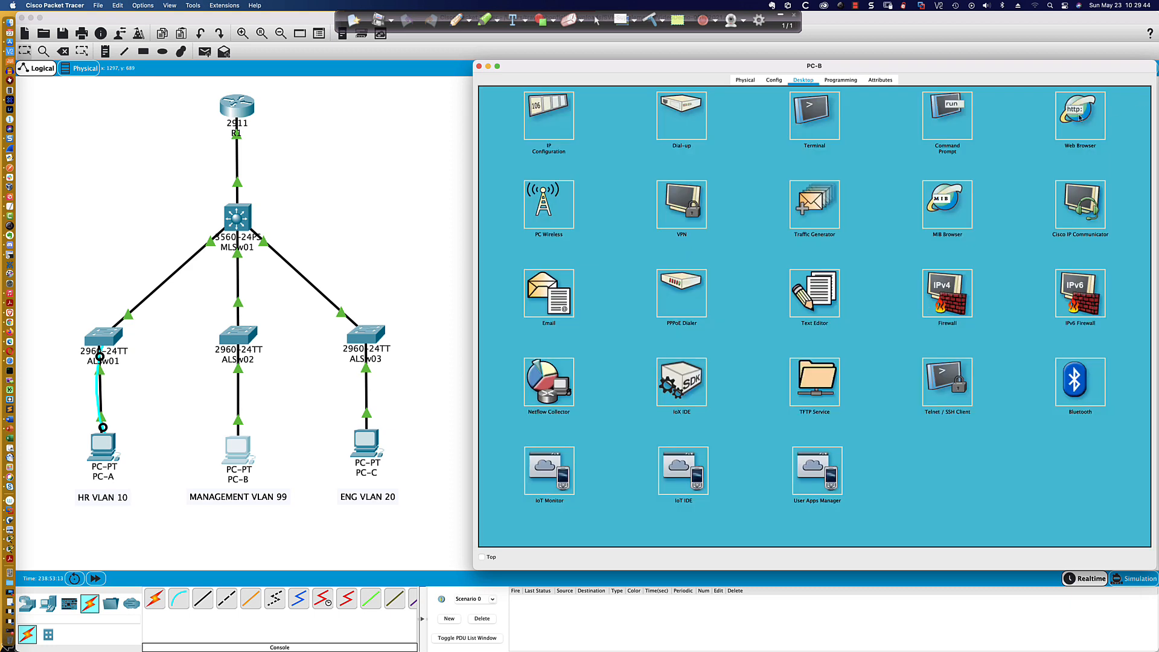
left_click(947, 116)
scroll(910, 187, "down", 10)
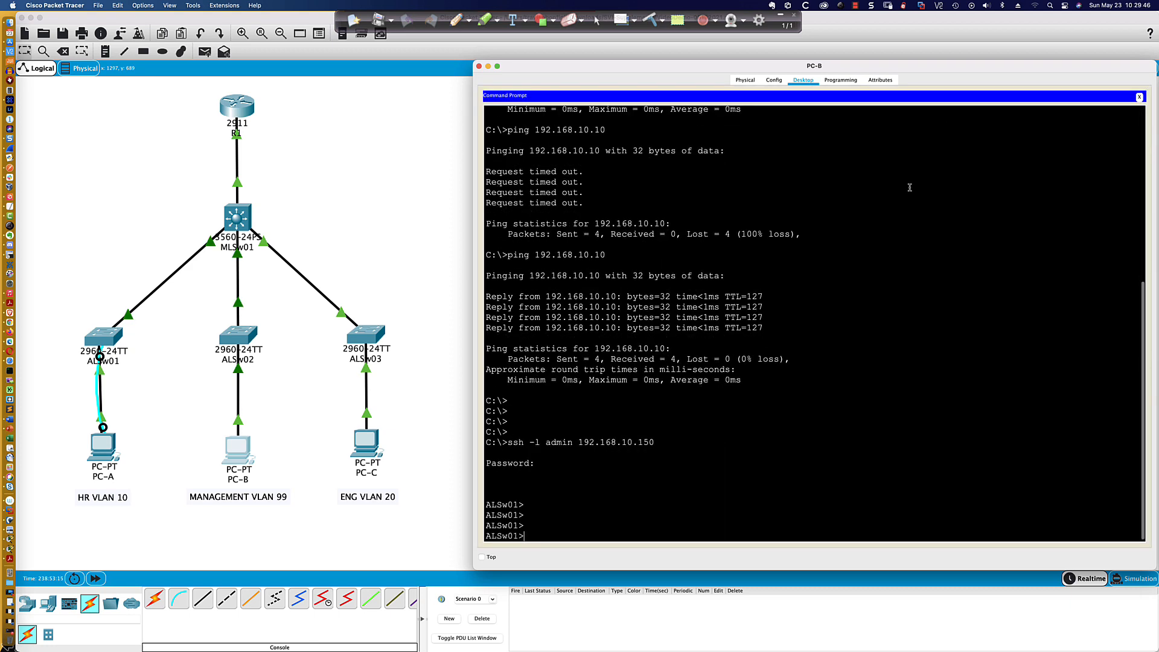
type("exit")
key("Return")
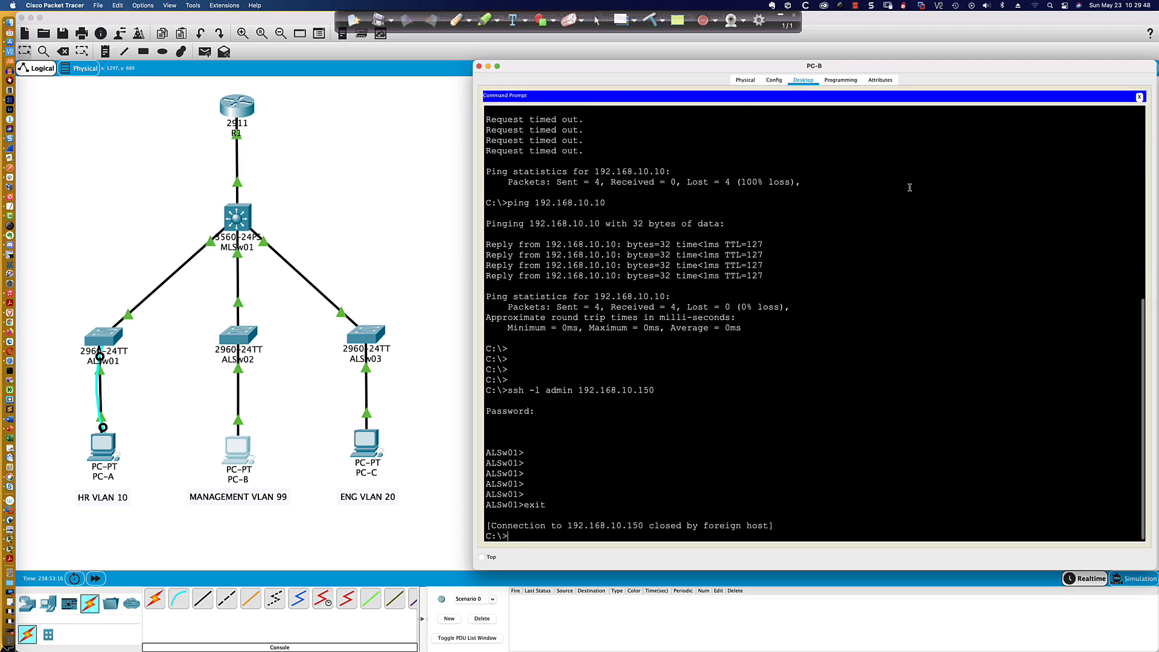
- Try to open an SSH session from PC-B to 192.168.20.150 as admin, and highlight the response
key("Return")
key("Return")
key("Return")
type("ss")
key("Up")
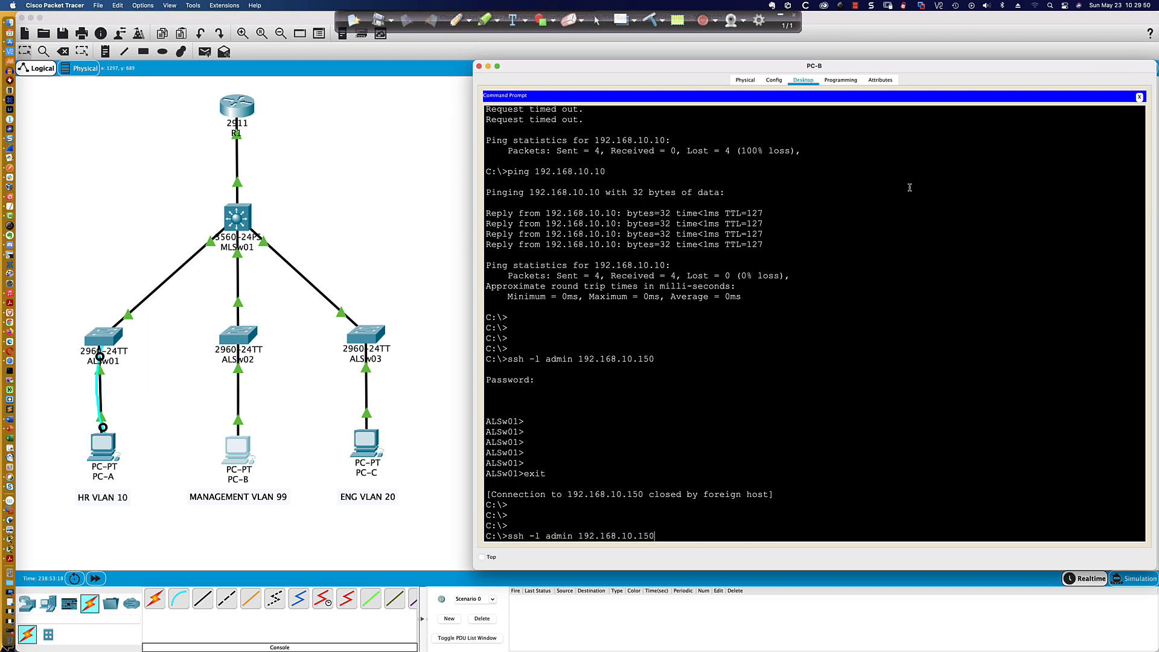
key("Left")
key("Left")
key("Left")
key("Left")
key("BackSpace")
key("BackSpace")
type("20")
key("Return")
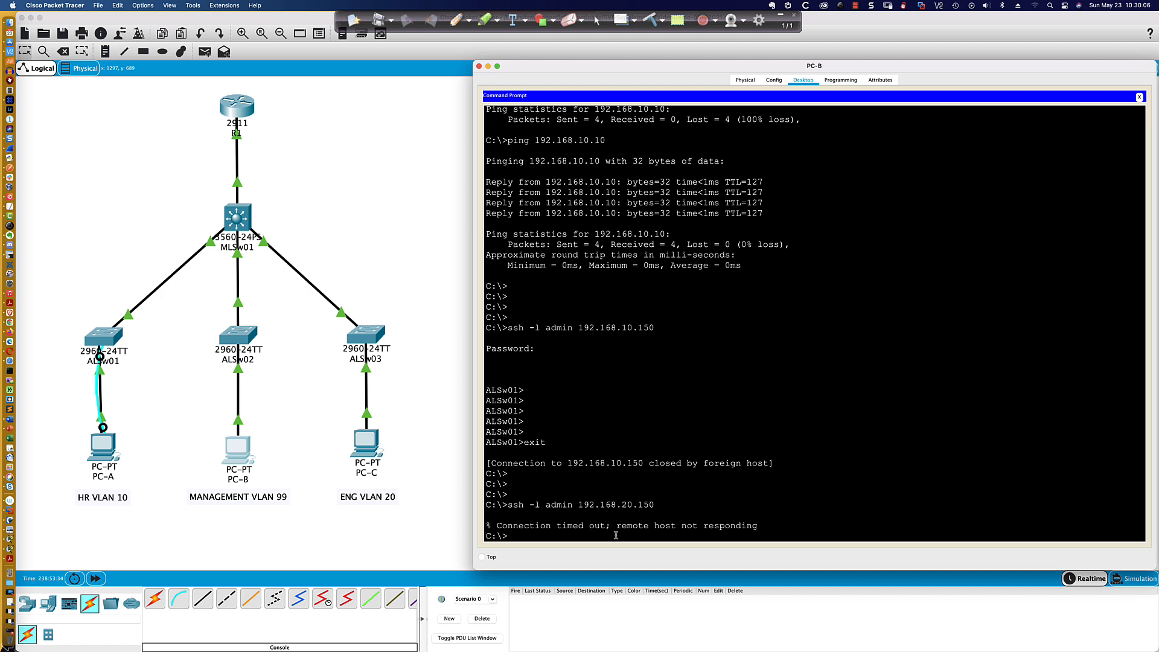
left_click_drag(498, 524, 780, 526)
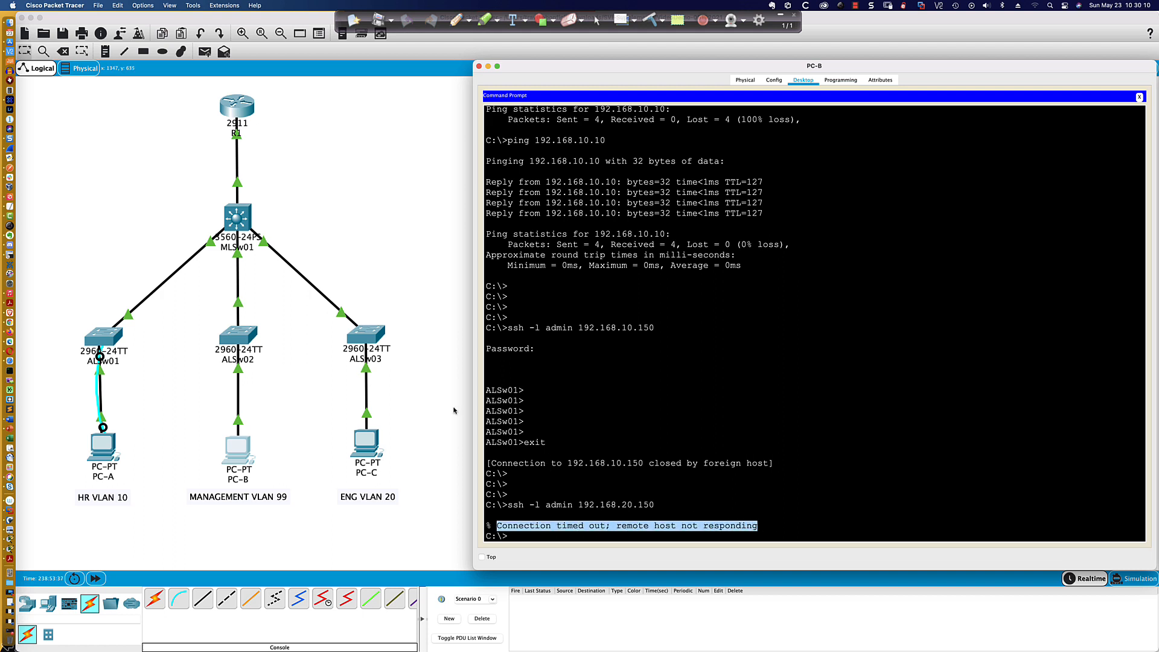
- Open ALSw03's CLI in privileged mode and filter its running configuration for "default"
left_click(366, 337)
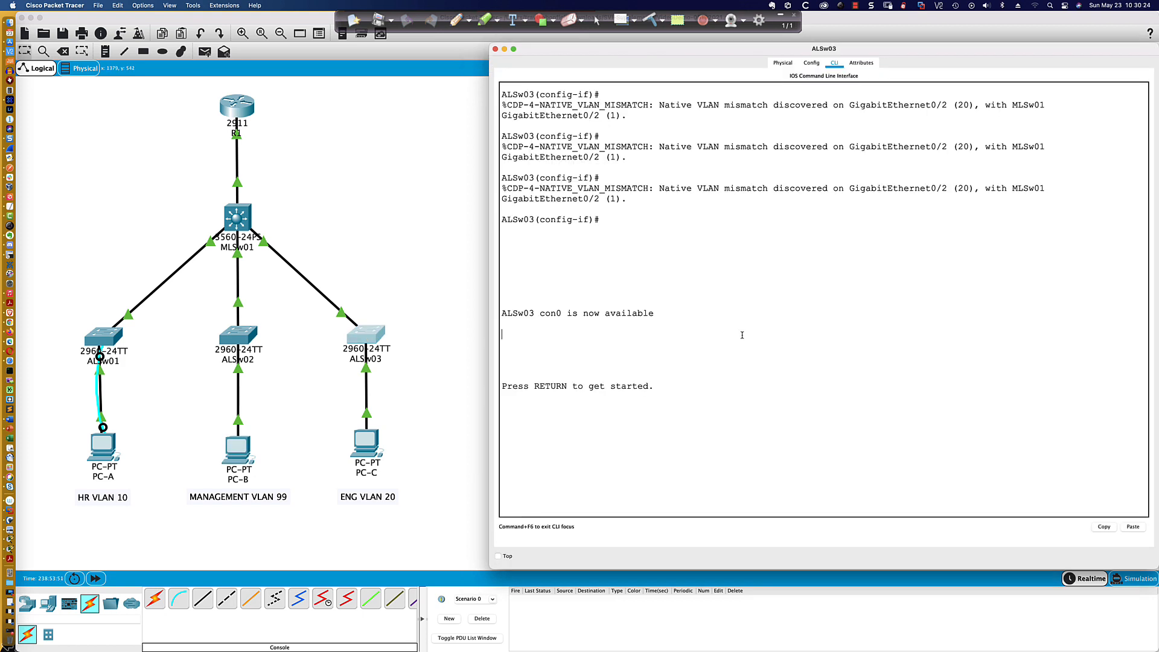
key("Return")
key("Return")
key("Return")
type("en")
key("Return")
type("s")
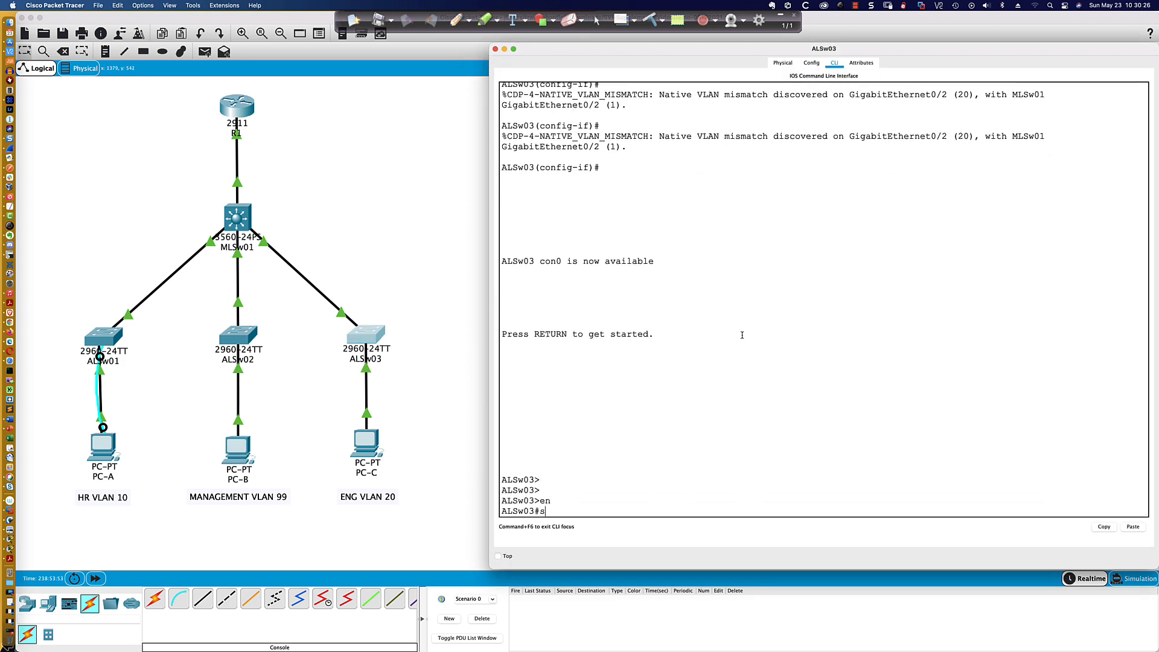
type("h run | inc default")
key("Return")
- Enter global configuration mode on ALSw03 and set the IP domain name to ccie.com
type("con ft")
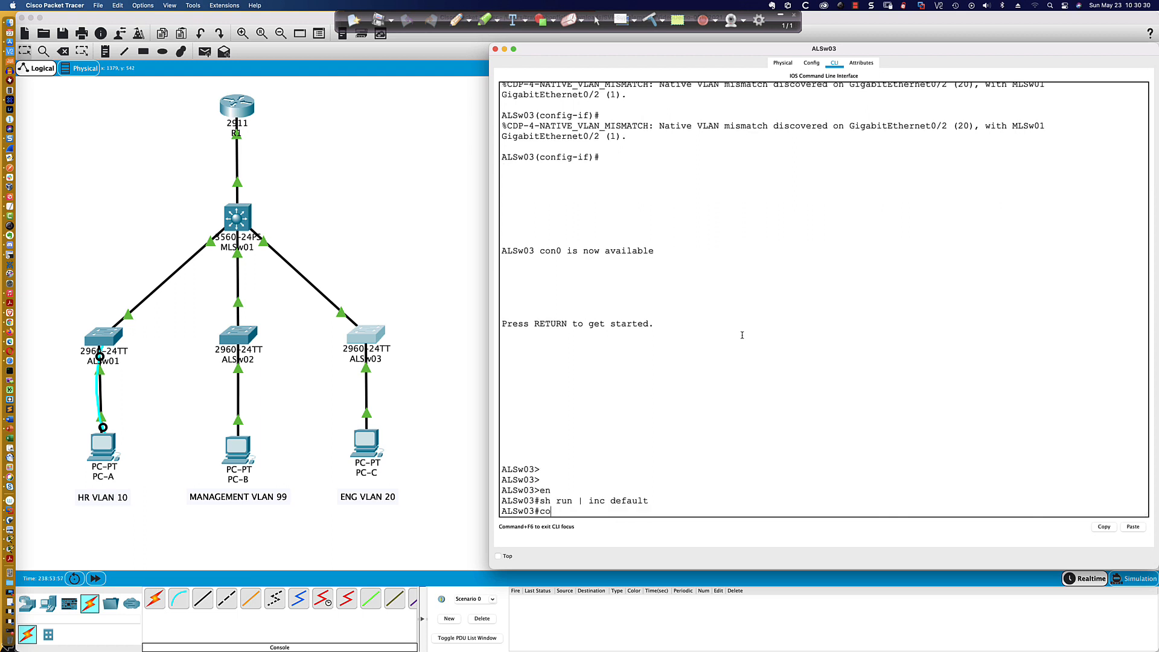
key("Return")
type("conf t")
key("Return")
type("ip dom")
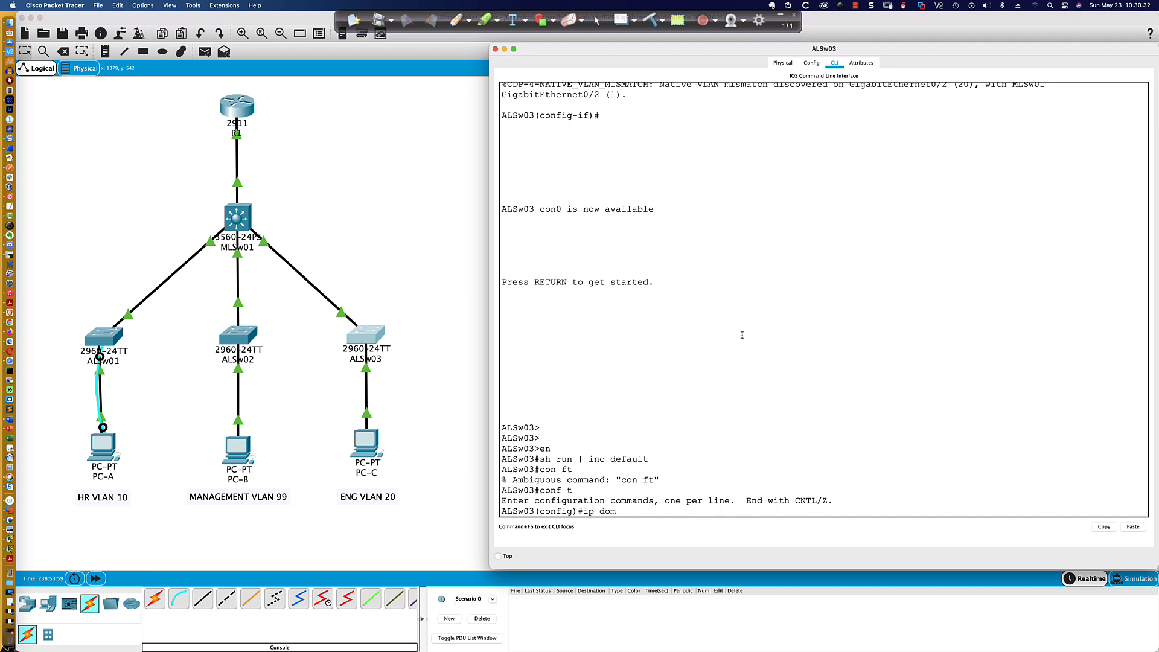
type("ain-name ccie.com")
key("Return")
- Generate RSA crypto keys on ALSw03 with a 1024-bit modulus
type("cruyp")
key("Tab")
key("BackSpace")
key("BackSpace")
key("BackSpace")
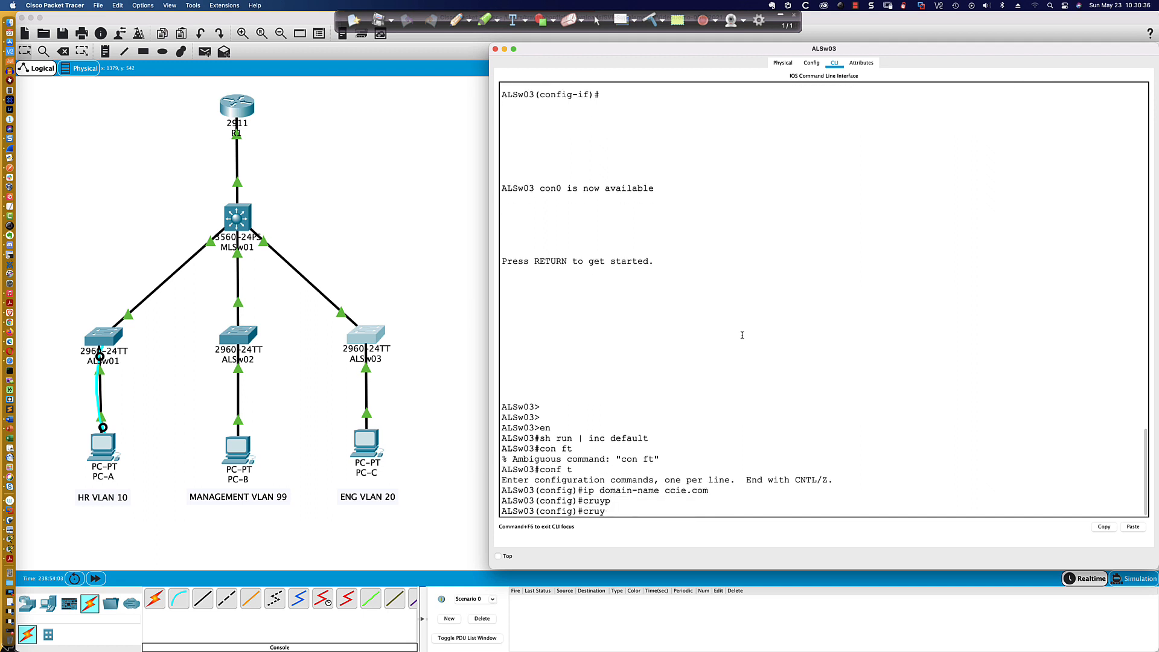
type("yp")
key("Tab")
type("key gener")
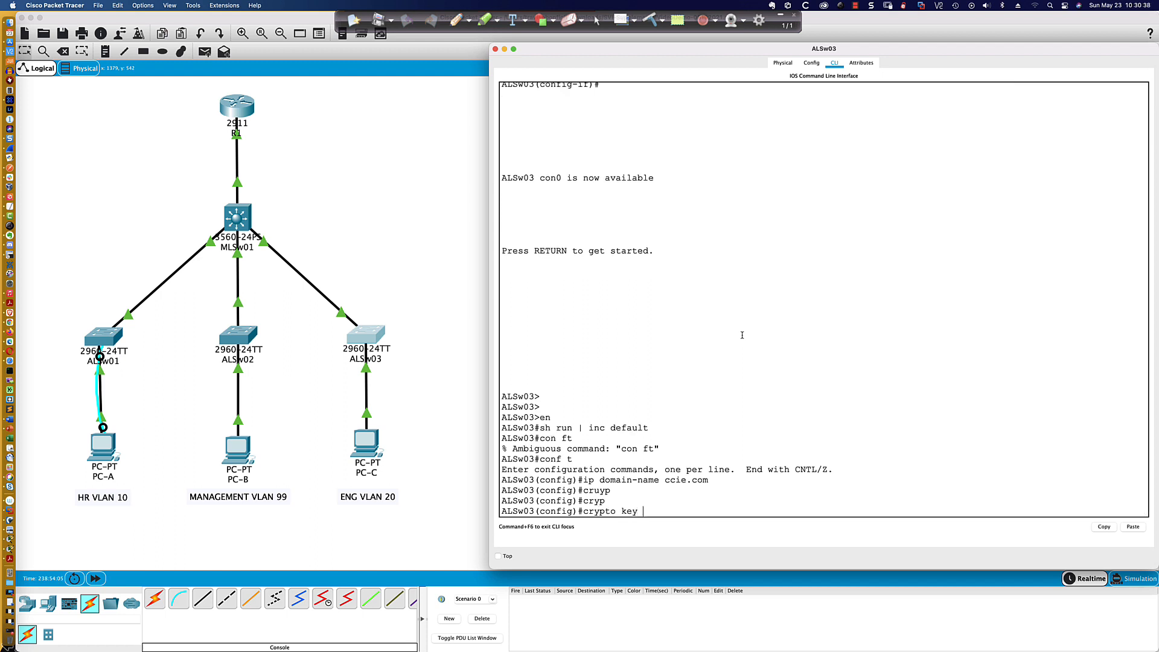
key("Tab")
type("rsa")
key("Return")
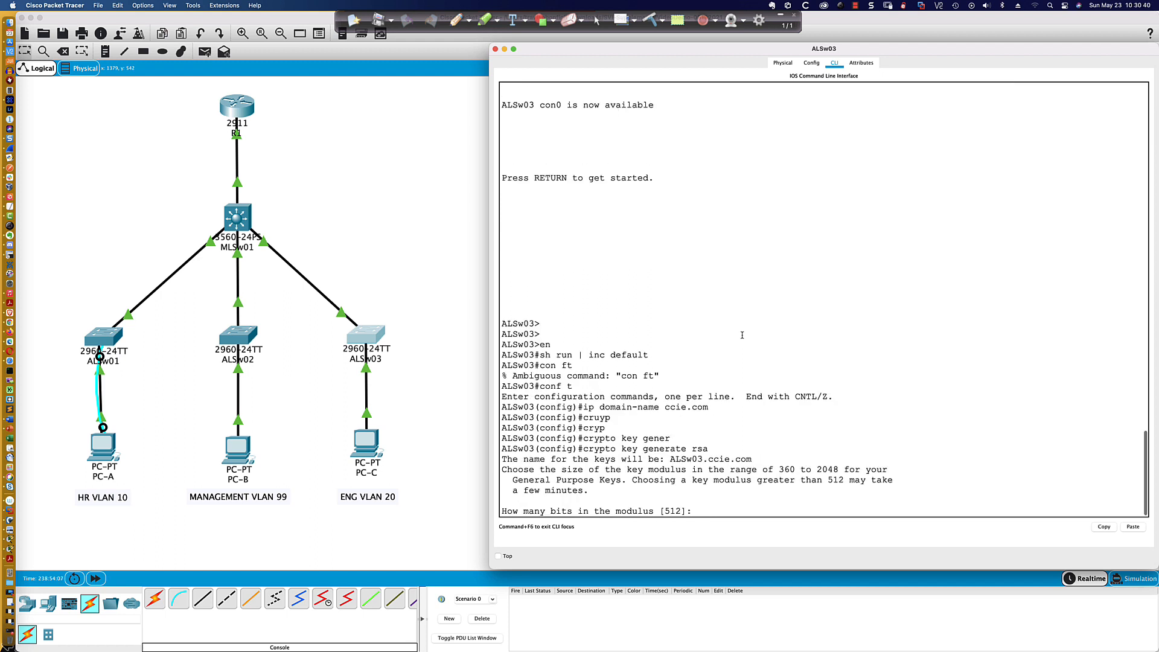
type("1024")
key("Return")
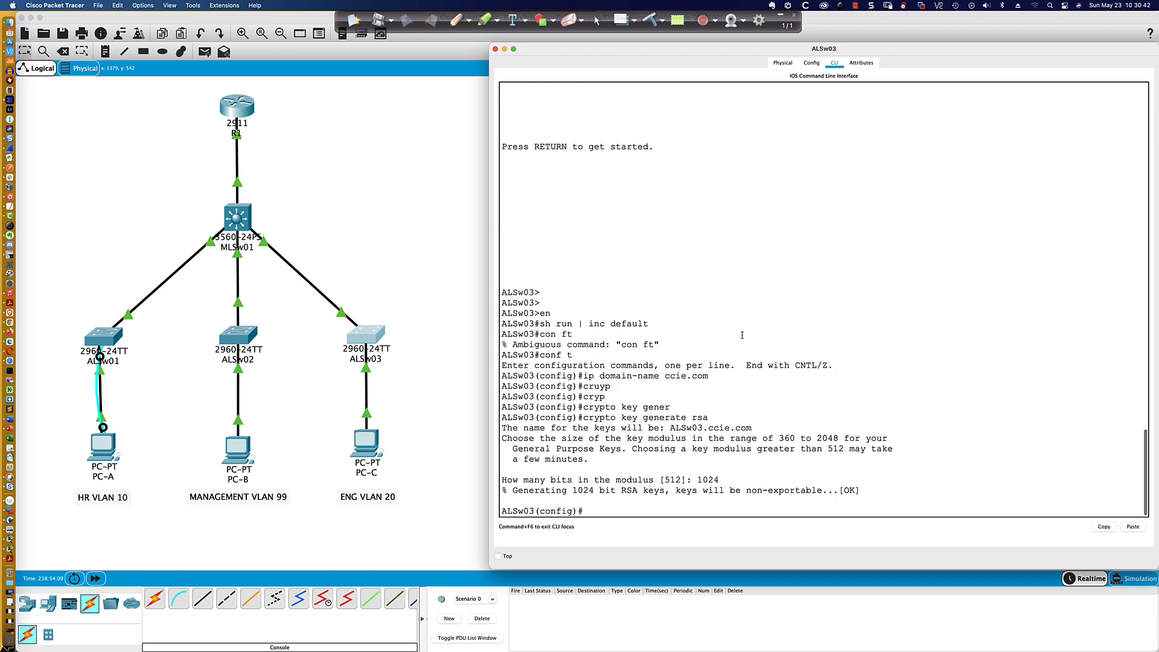
- Create the local user account admin on ALSw03 with its account password
type("username admin passs")
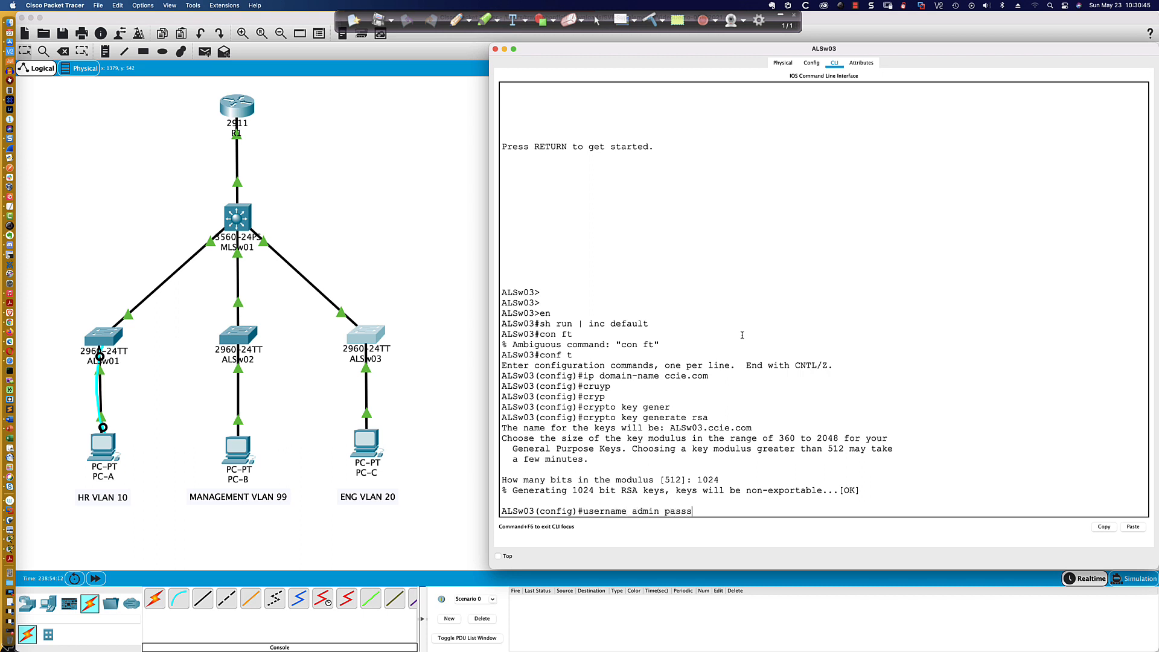
key("BackSpace")
type("admin")
key("Return")
- Configure VTY lines 0 to 15 on ALSw03 to authenticate with the local user database
type("li")
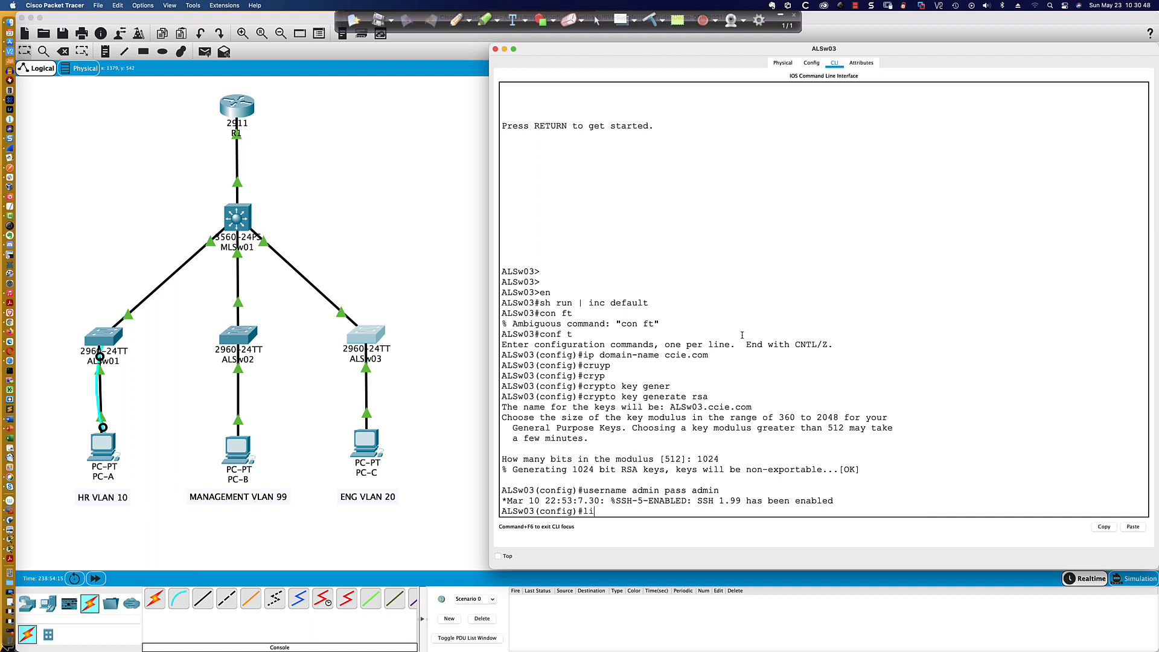
type("ne vty 0 15")
key("Return")
type("login log")
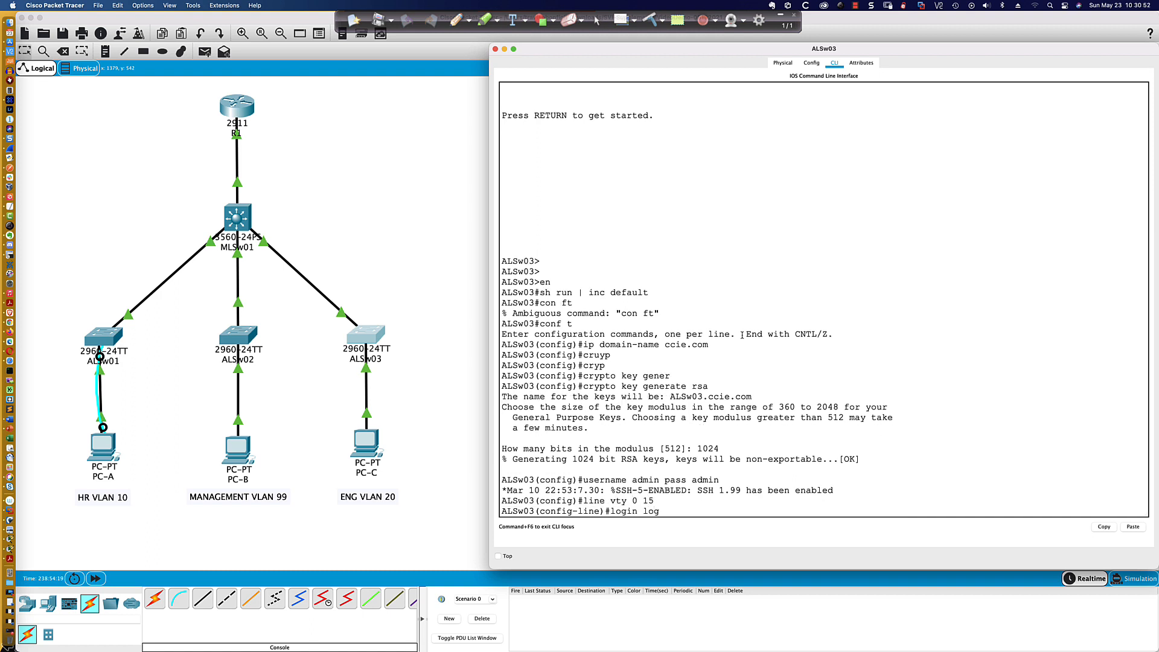
key("BackSpace")
key("BackSpace")
key("BackSpace")
type("local")
key("Return")
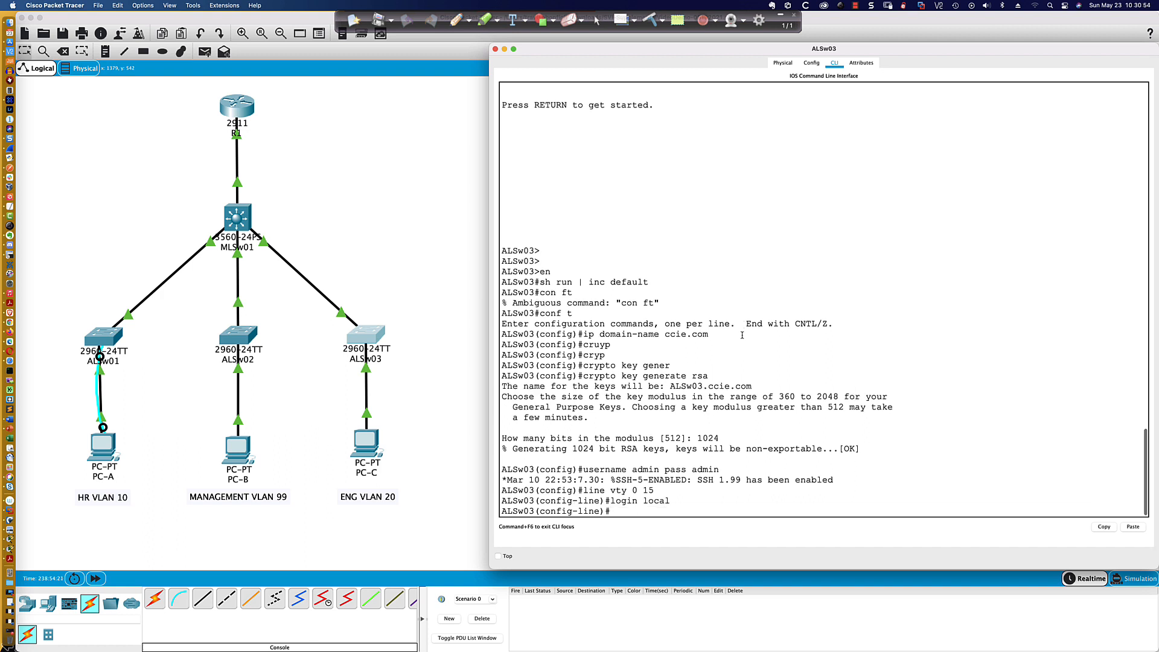
- Set the VTY lines' transport input to SSH and return ALSw03 to privileged mode
type("trans")
key("Tab")
type("inp")
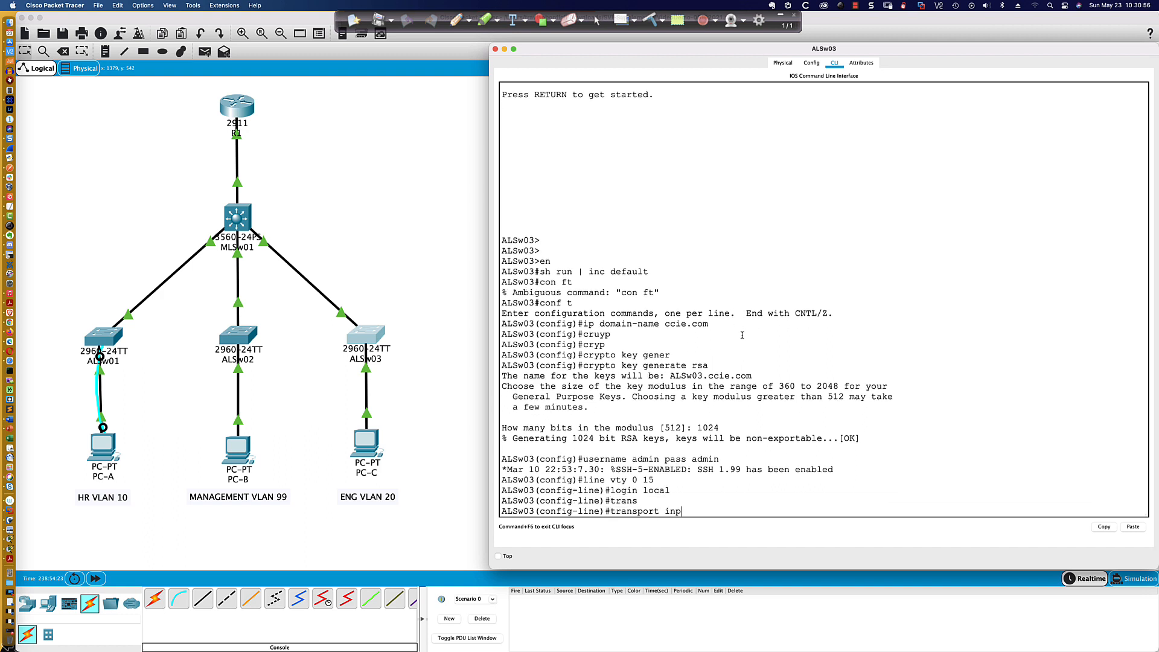
type(" ssh")
key("Return")
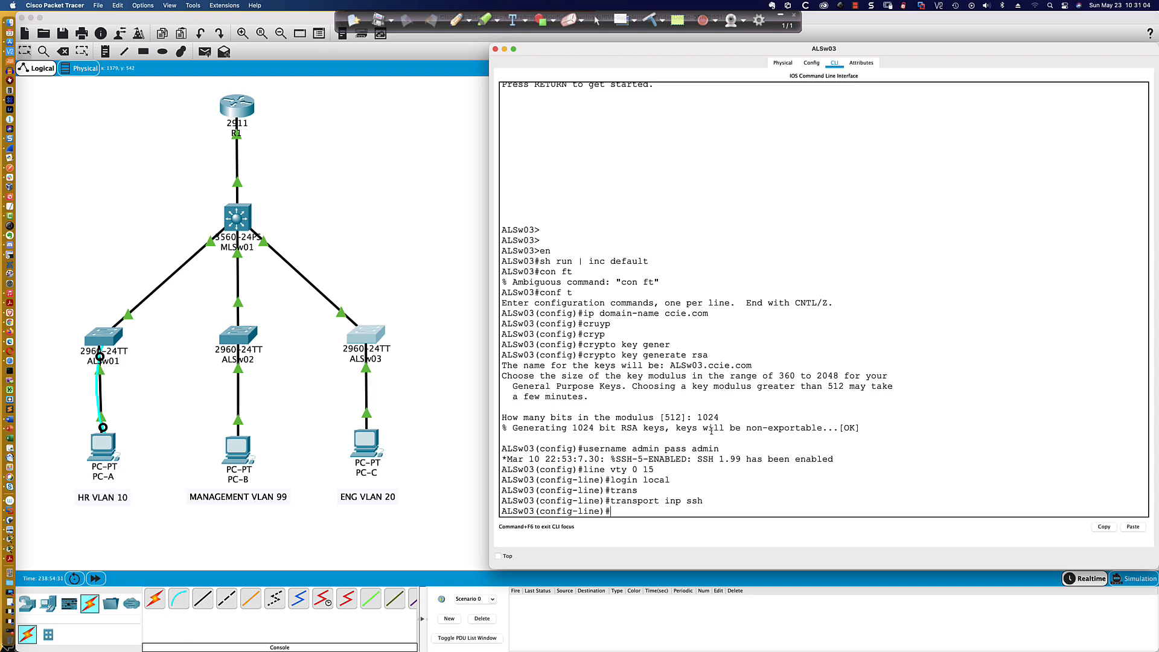
type("end")
key("Return")
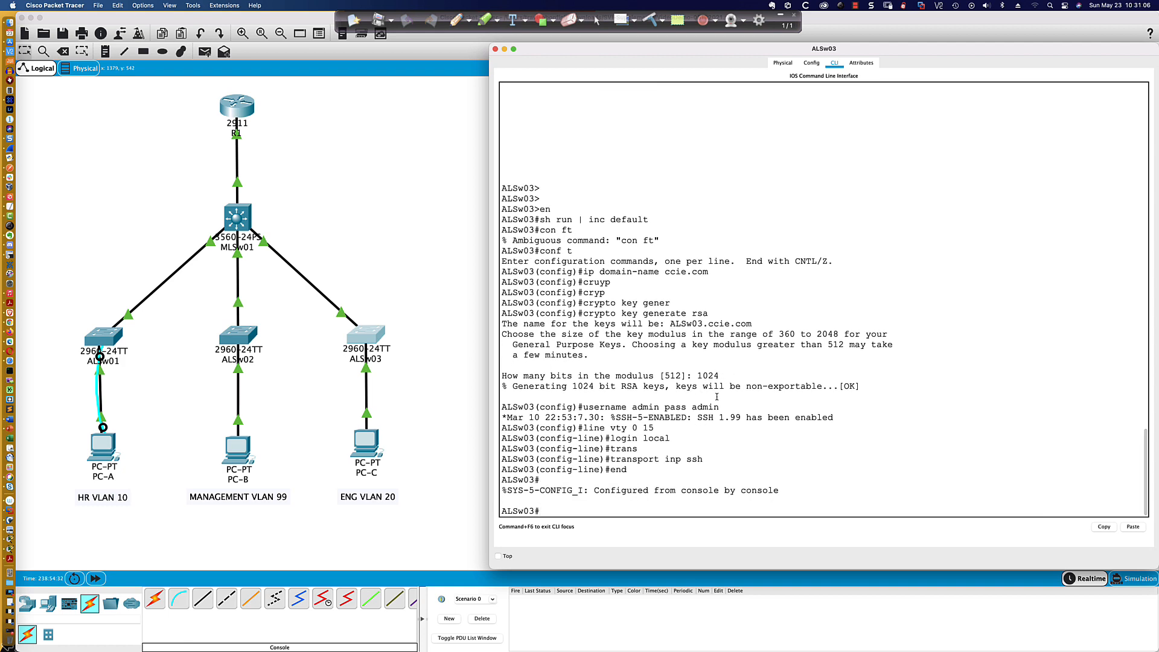
- Retry the SSH connection from PC-B's Command Prompt to 192.168.20.150 as admin
left_click(239, 448)
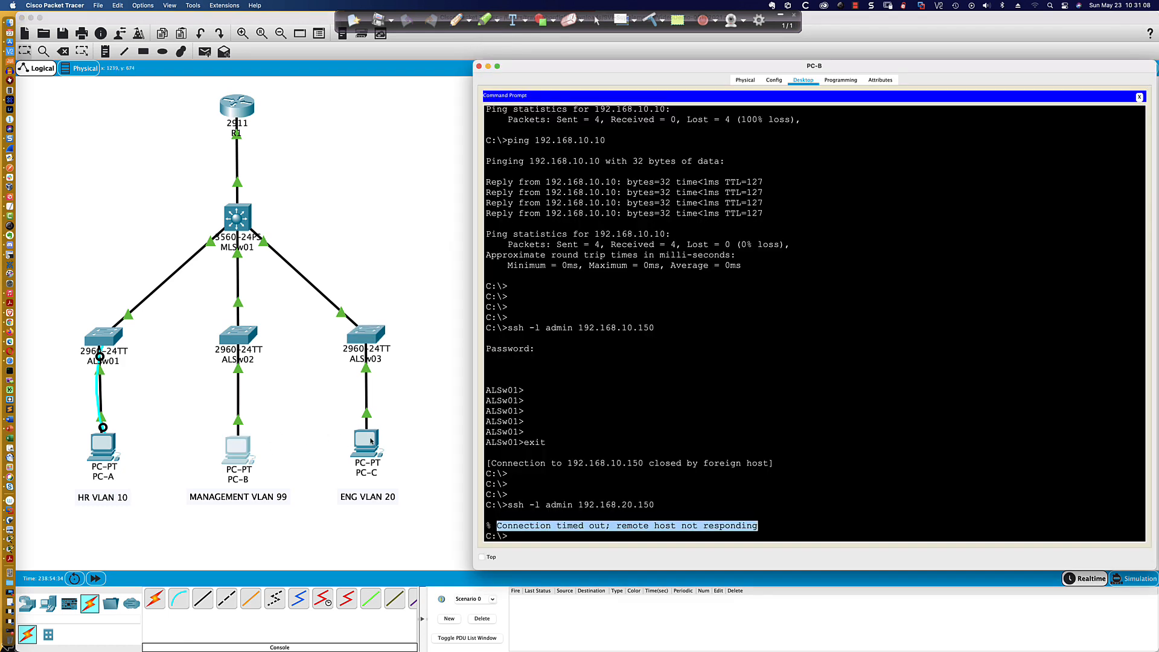
left_click(735, 419)
key("Up")
key("Return")
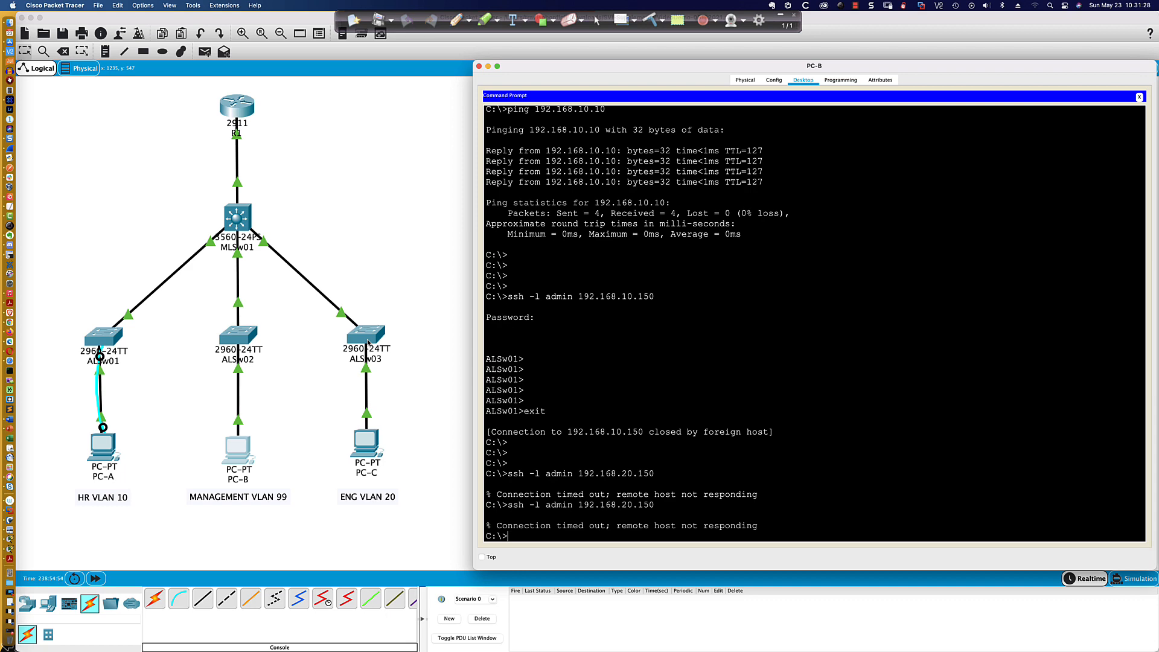
- Return to ALSw03's CLI and set its IP default gateway to 192.168.20.254 in global configuration mode
left_click(368, 342)
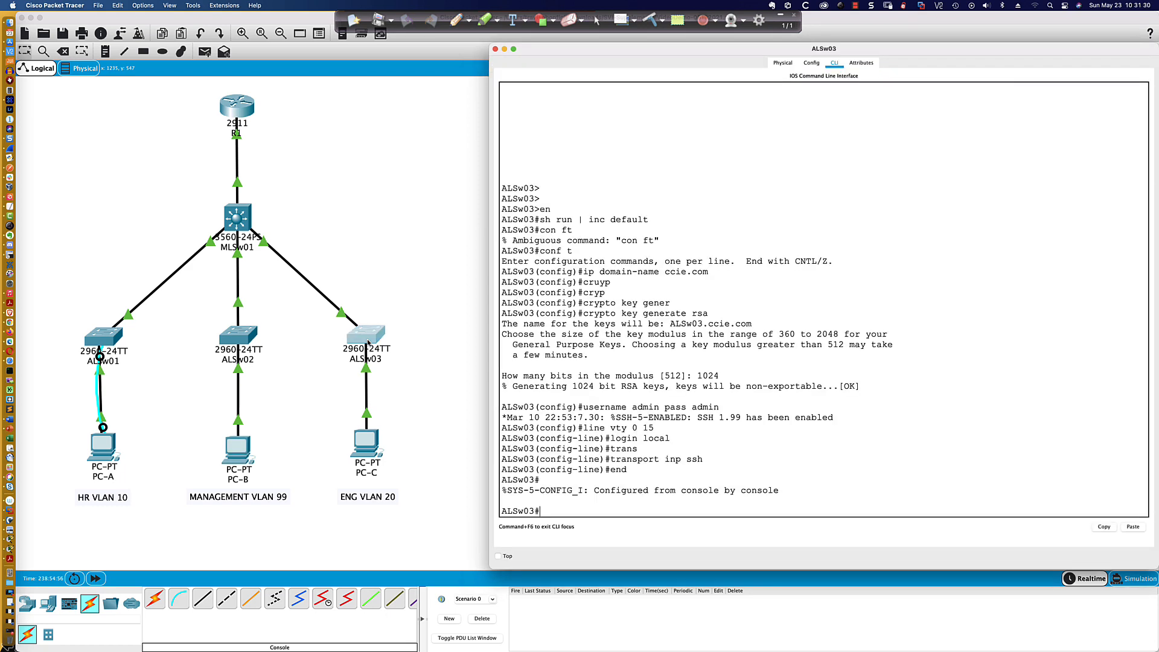
key("Return")
key("Return")
key("Return")
type("conf t")
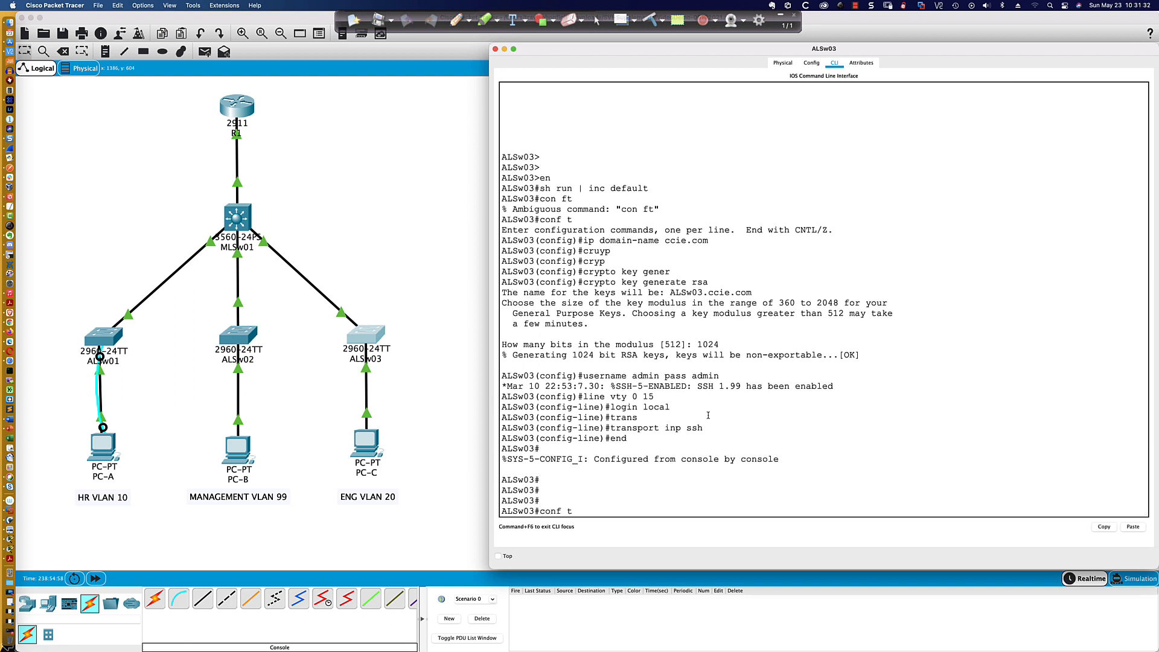
key("Return")
type("ip def")
key("Tab")
type("19")
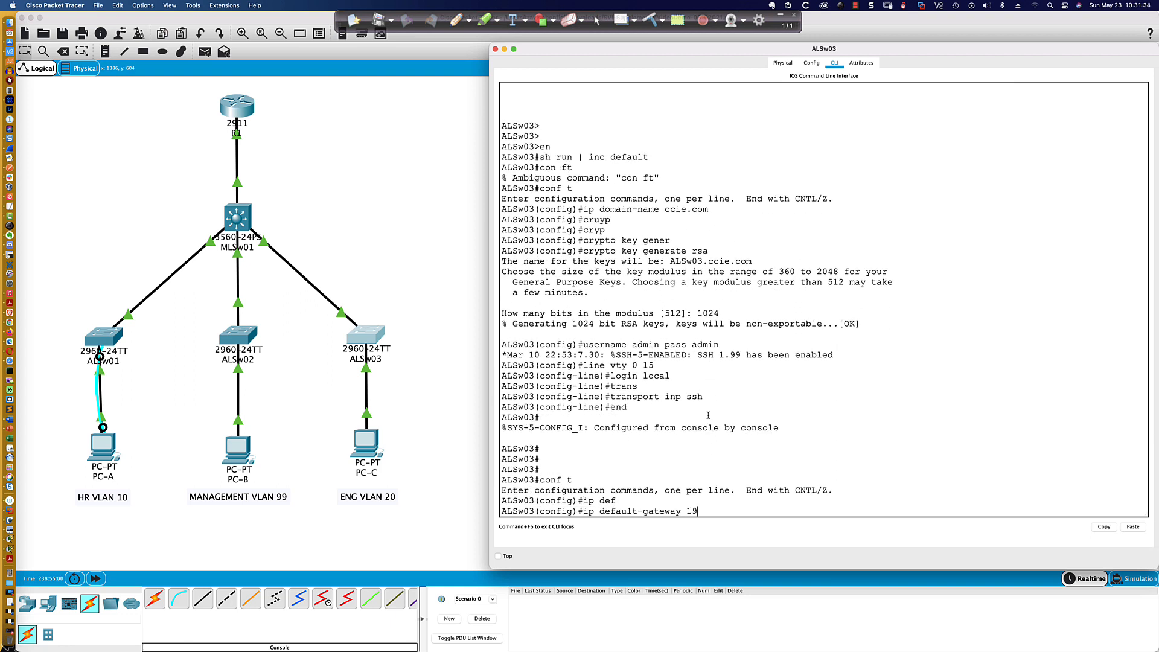
type("2.168.20.254")
key("Return")
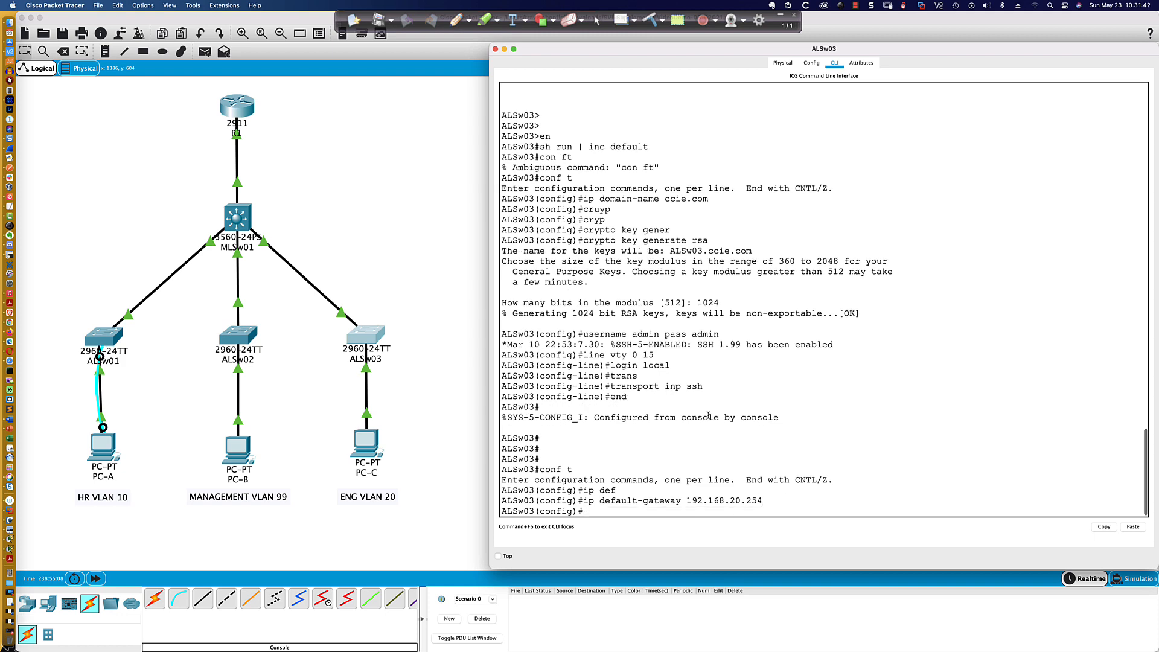
- Start an SSH connection from PC-B to 192.168.20.150 as admin up to the password entry, and switch to the PowerPoint presentation
left_click(239, 454)
left_click(239, 454)
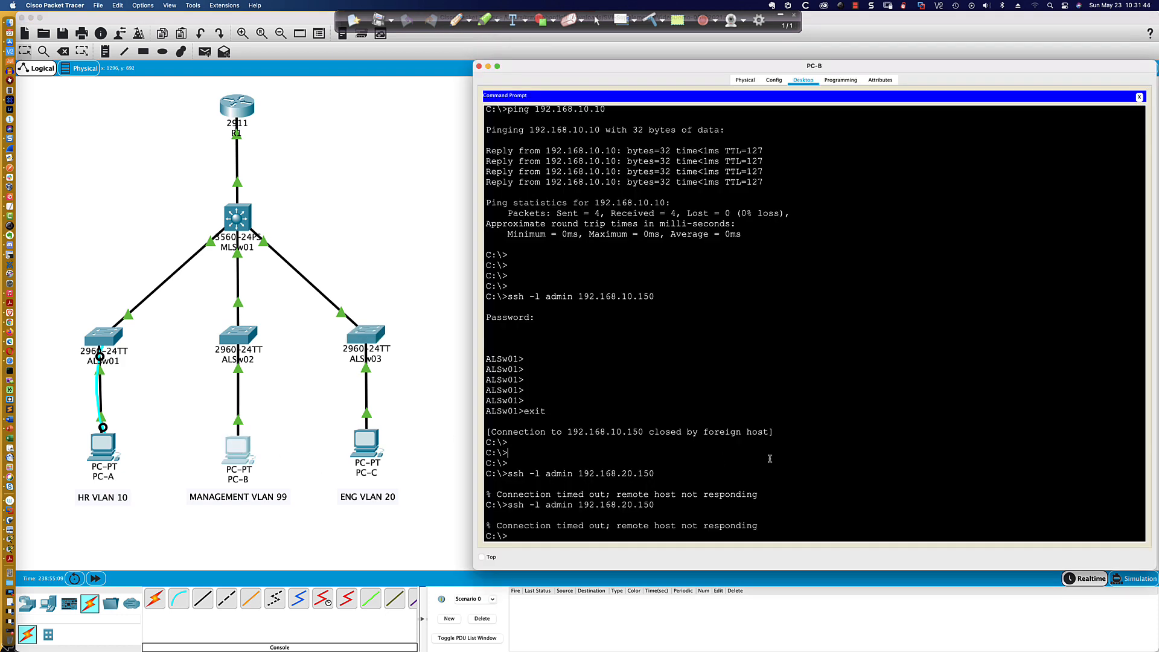
key("Return")
key("Up")
key("Return")
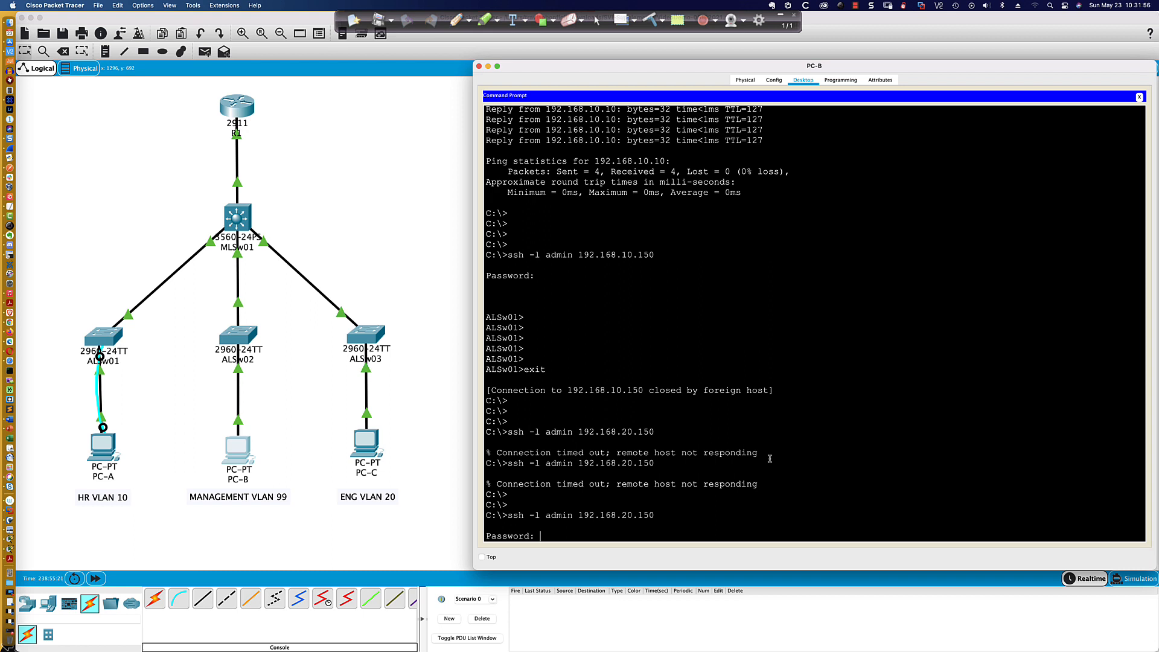
key("super+Tab")
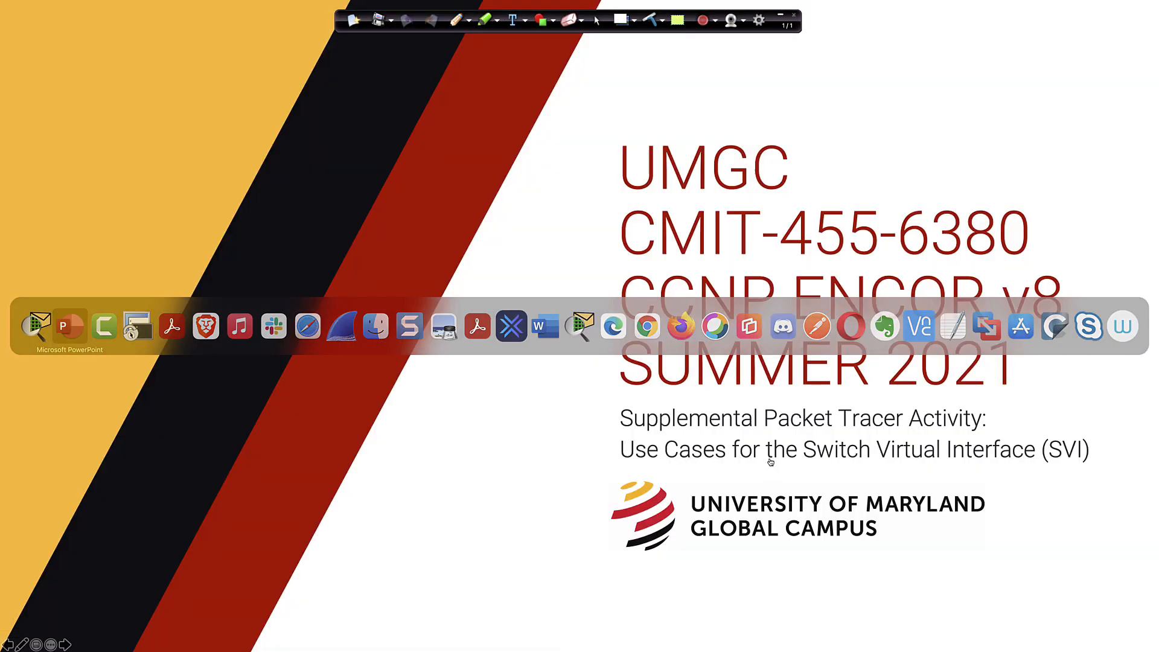